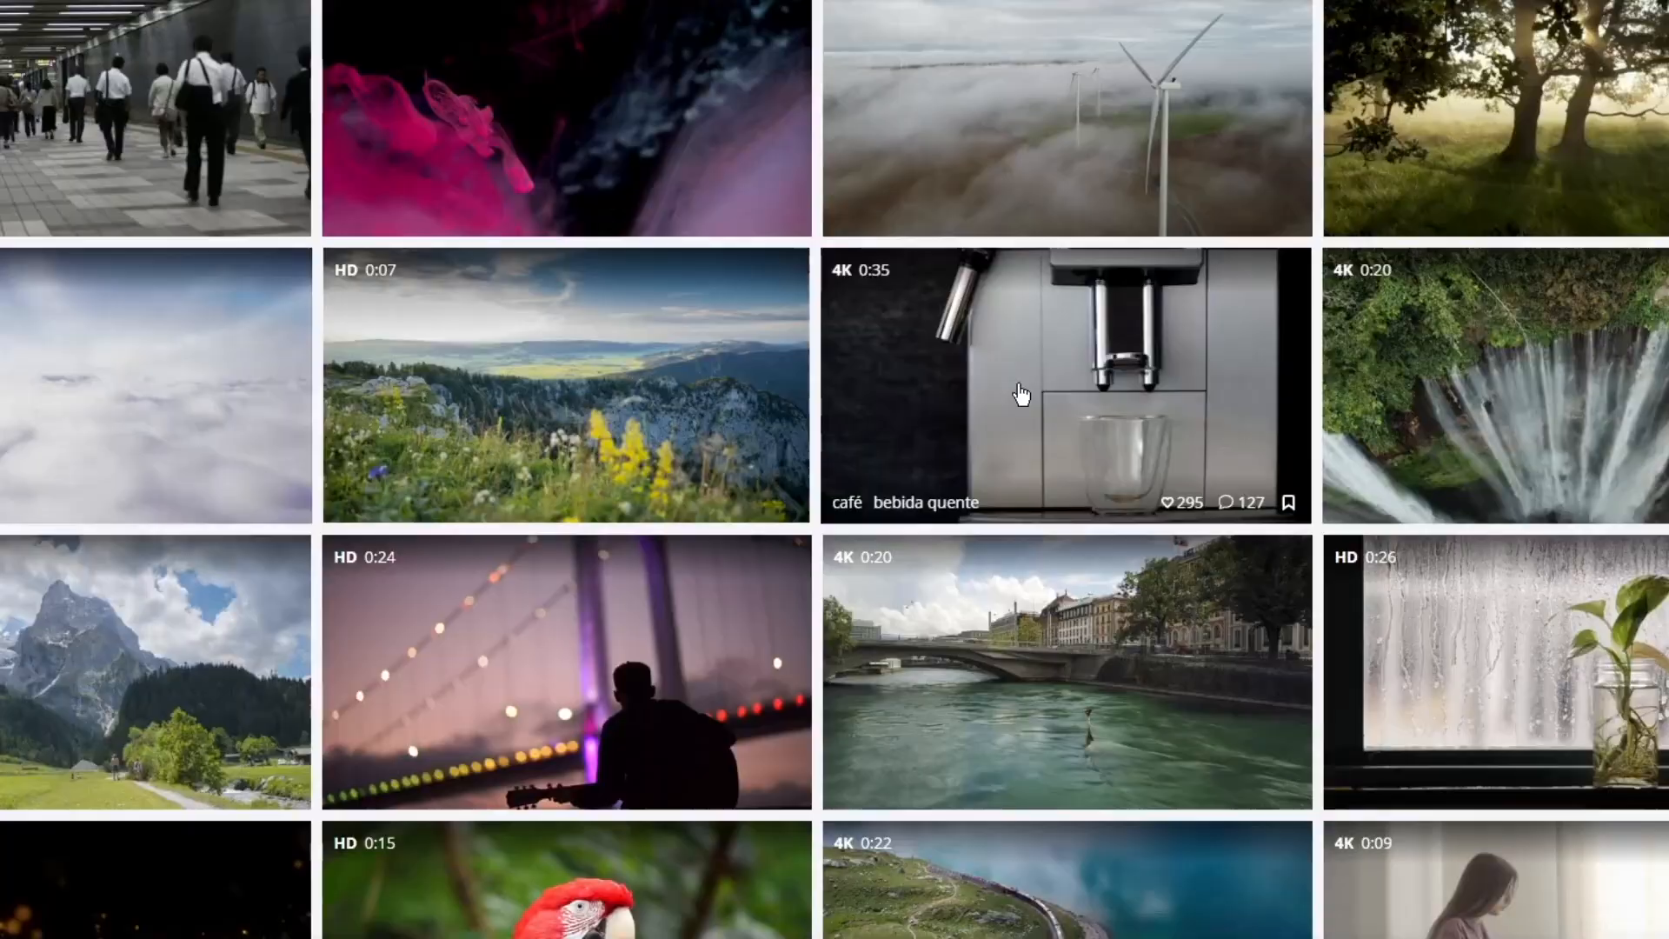
Browse the stock video thumbnails for clips and continue on the next results page.
{"action": "scroll", "coordinate": [576, 487], "scroll_direction": "down", "scroll_amount": 15}
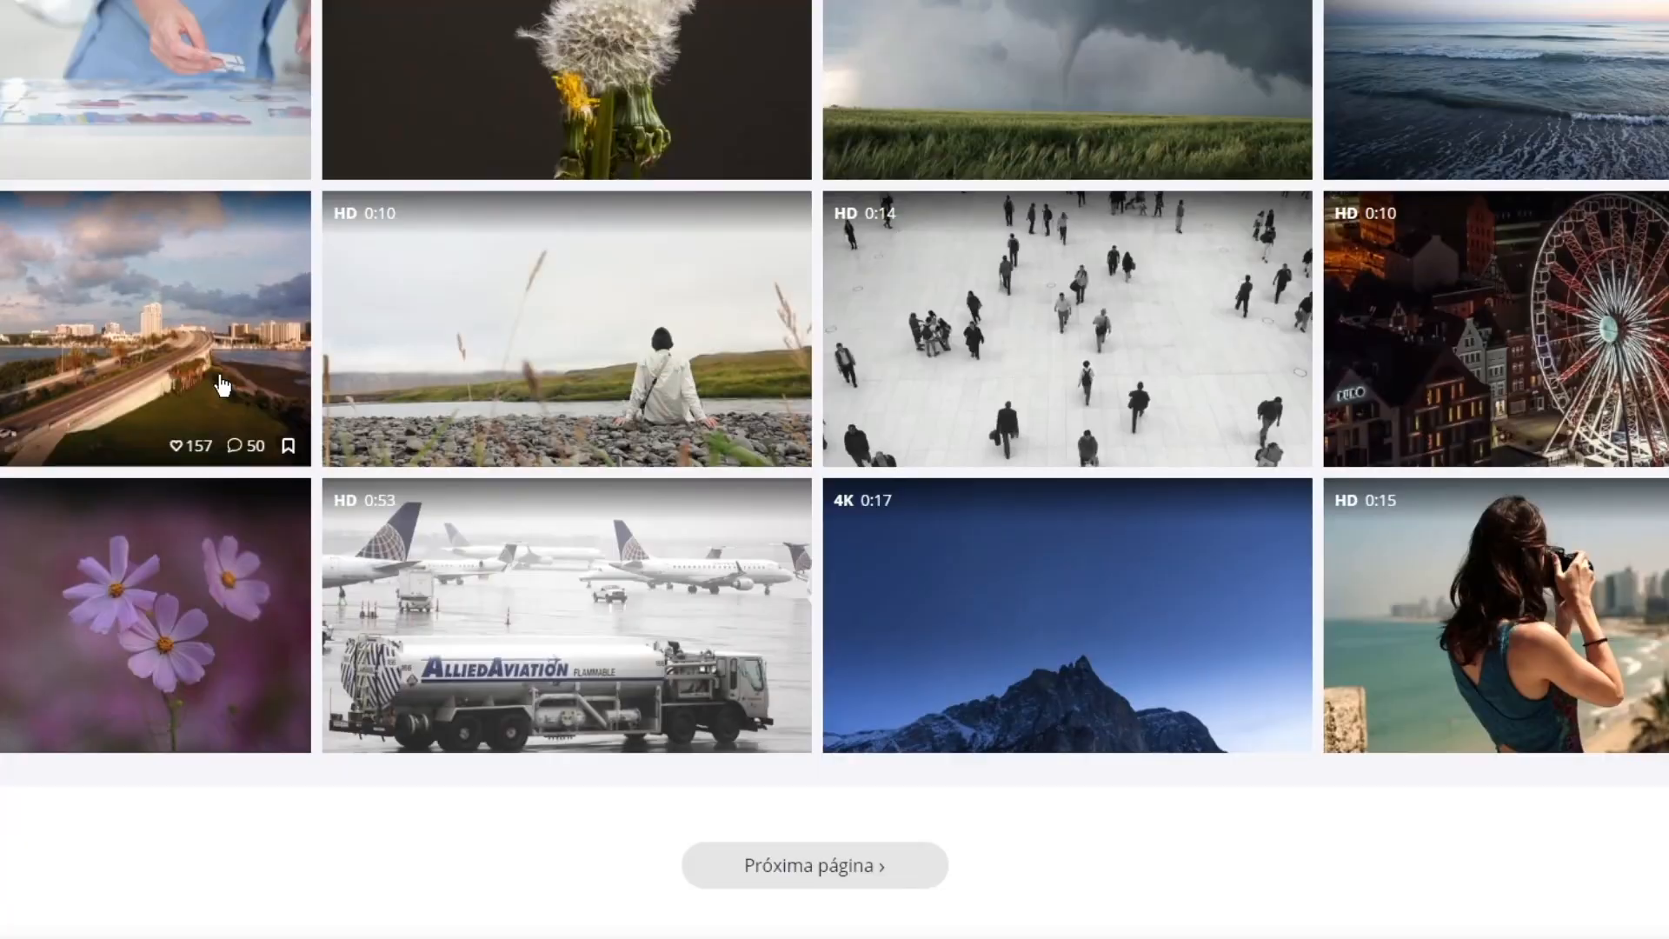
{"action": "left_click", "coordinate": [814, 863]}
{"action": "scroll", "coordinate": [1457, 641], "scroll_direction": "down", "scroll_amount": 6}
{"action": "scroll", "coordinate": [1458, 640], "scroll_direction": "down", "scroll_amount": 15}
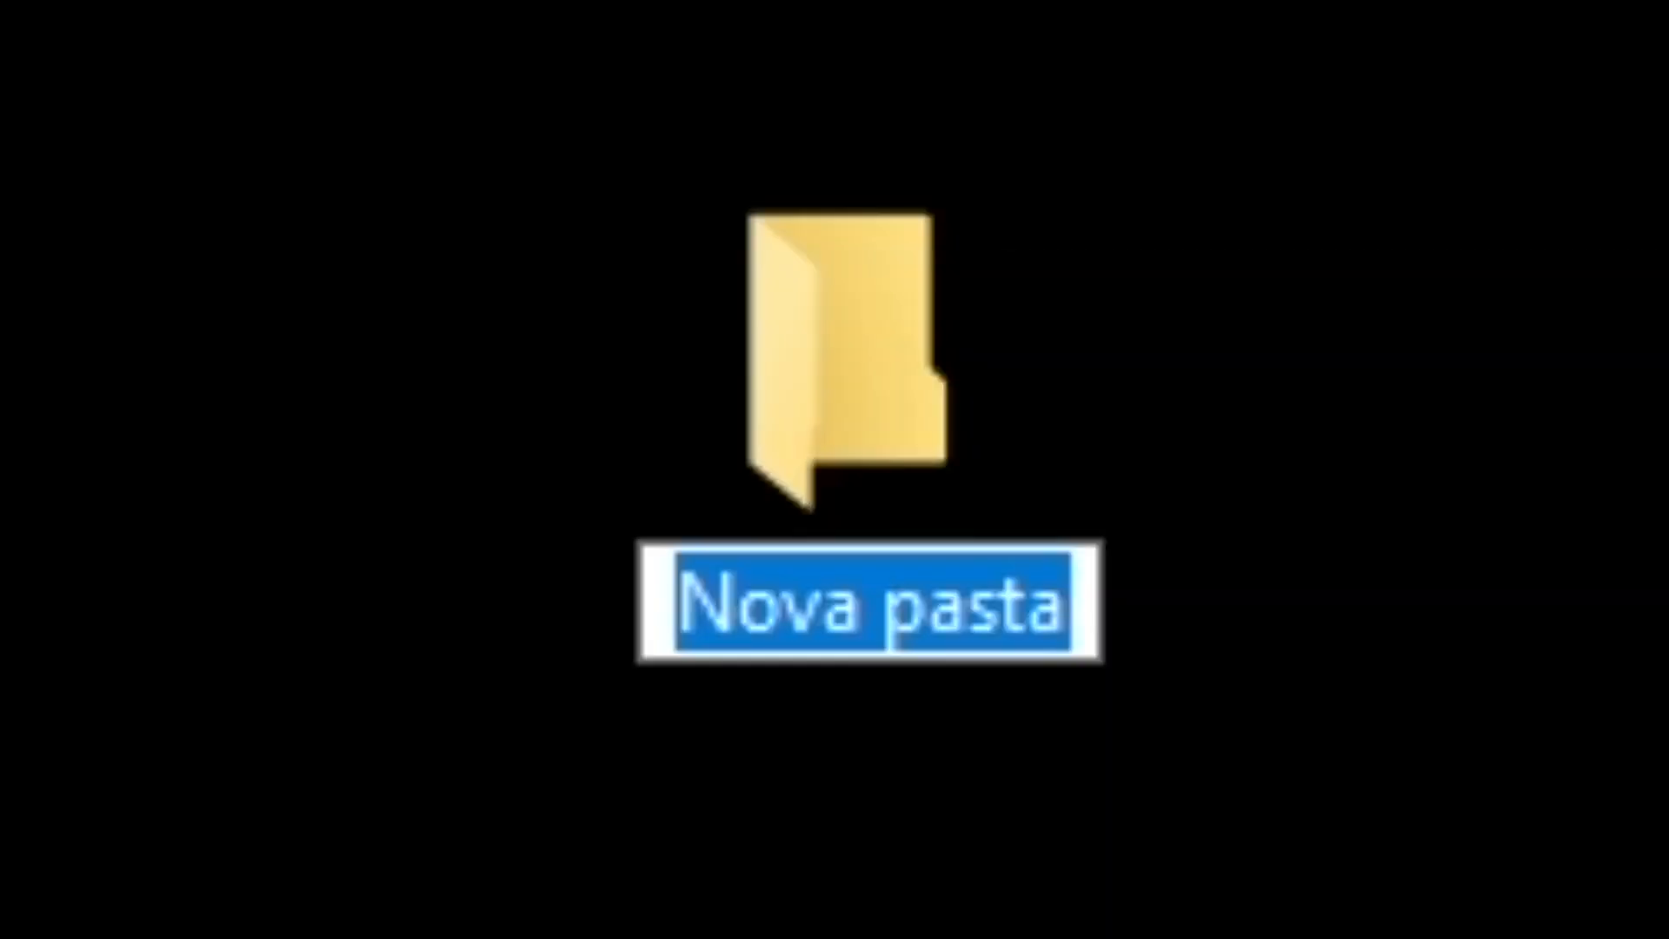
Name the new folder "TESTE DE TEXTOS MUITO FODAS!".
{"action": "type", "text": "TESTE DE TEXTOS MUIT"}
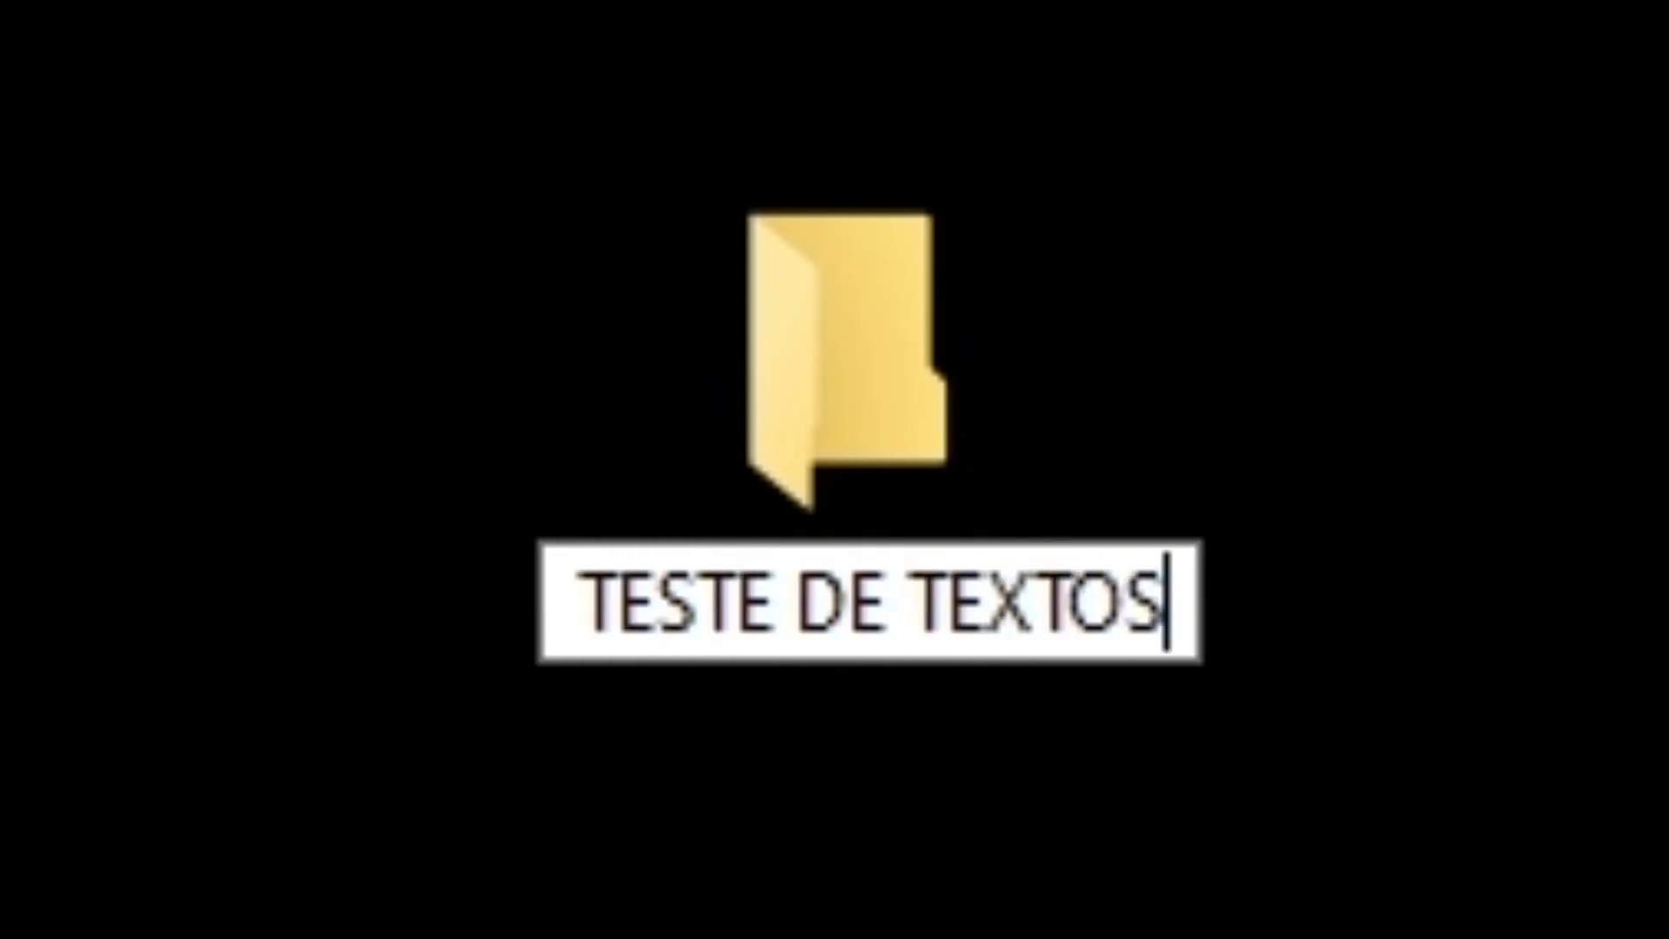
{"action": "type", "text": "O FODA"}
{"action": "key", "text": "BackSpace"}
{"action": "type", "text": "DAS!"}
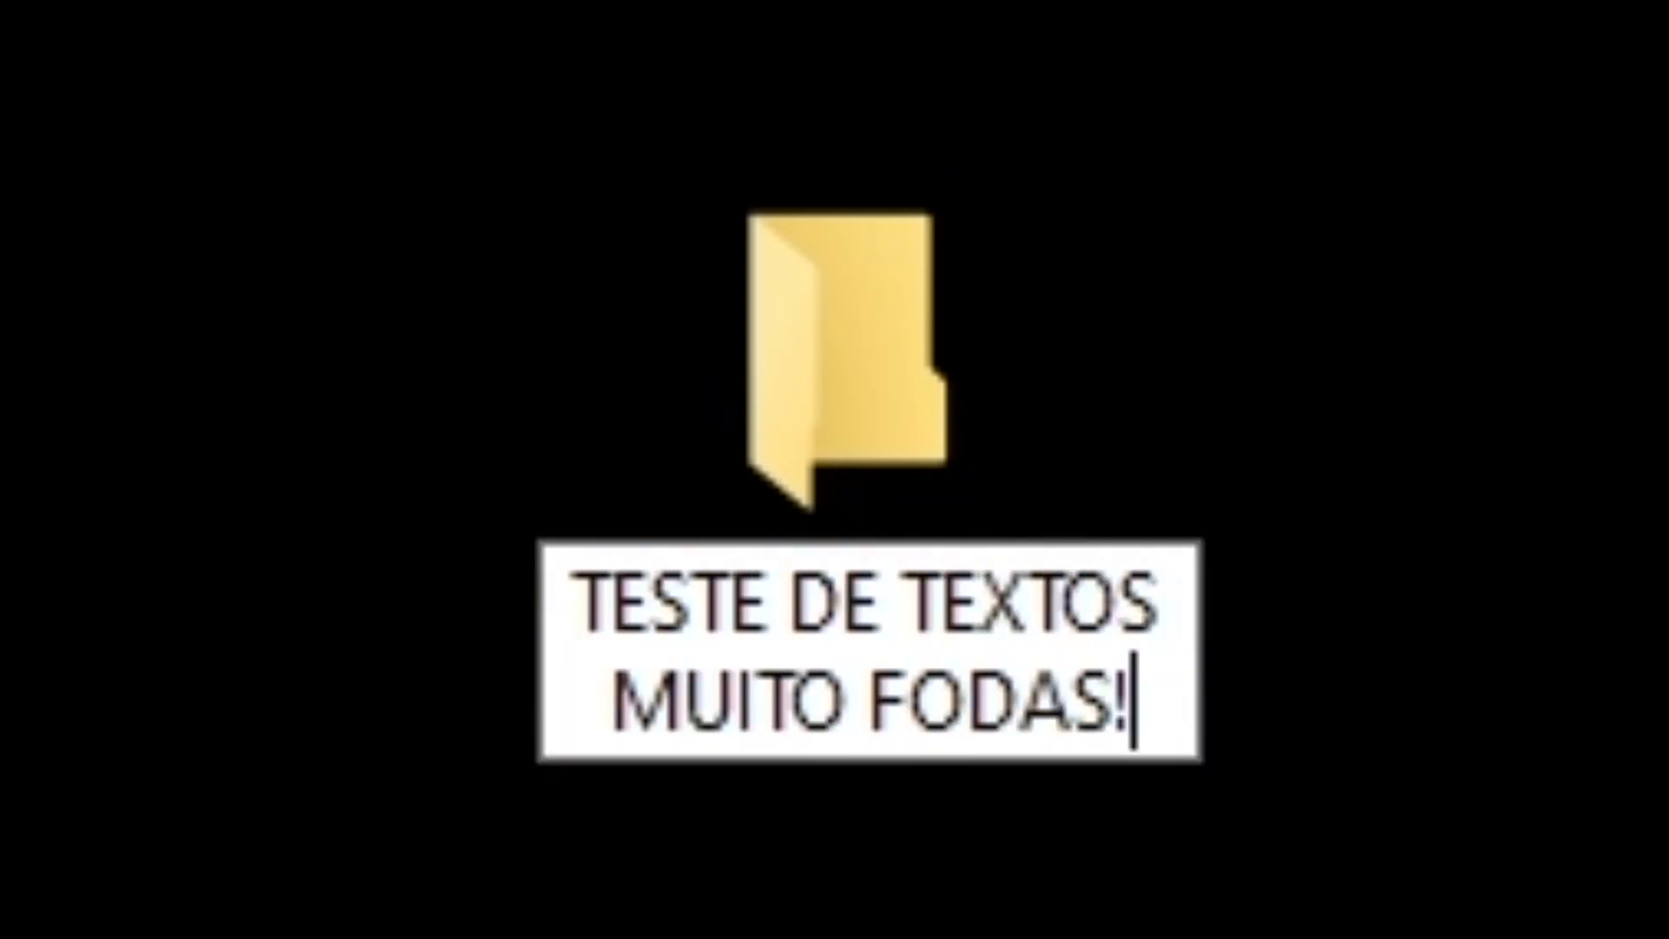
Create three subfolders named BURTO, PRMEIRE and RENDER inside the project folder.
{"action": "type", "text": "RT"}
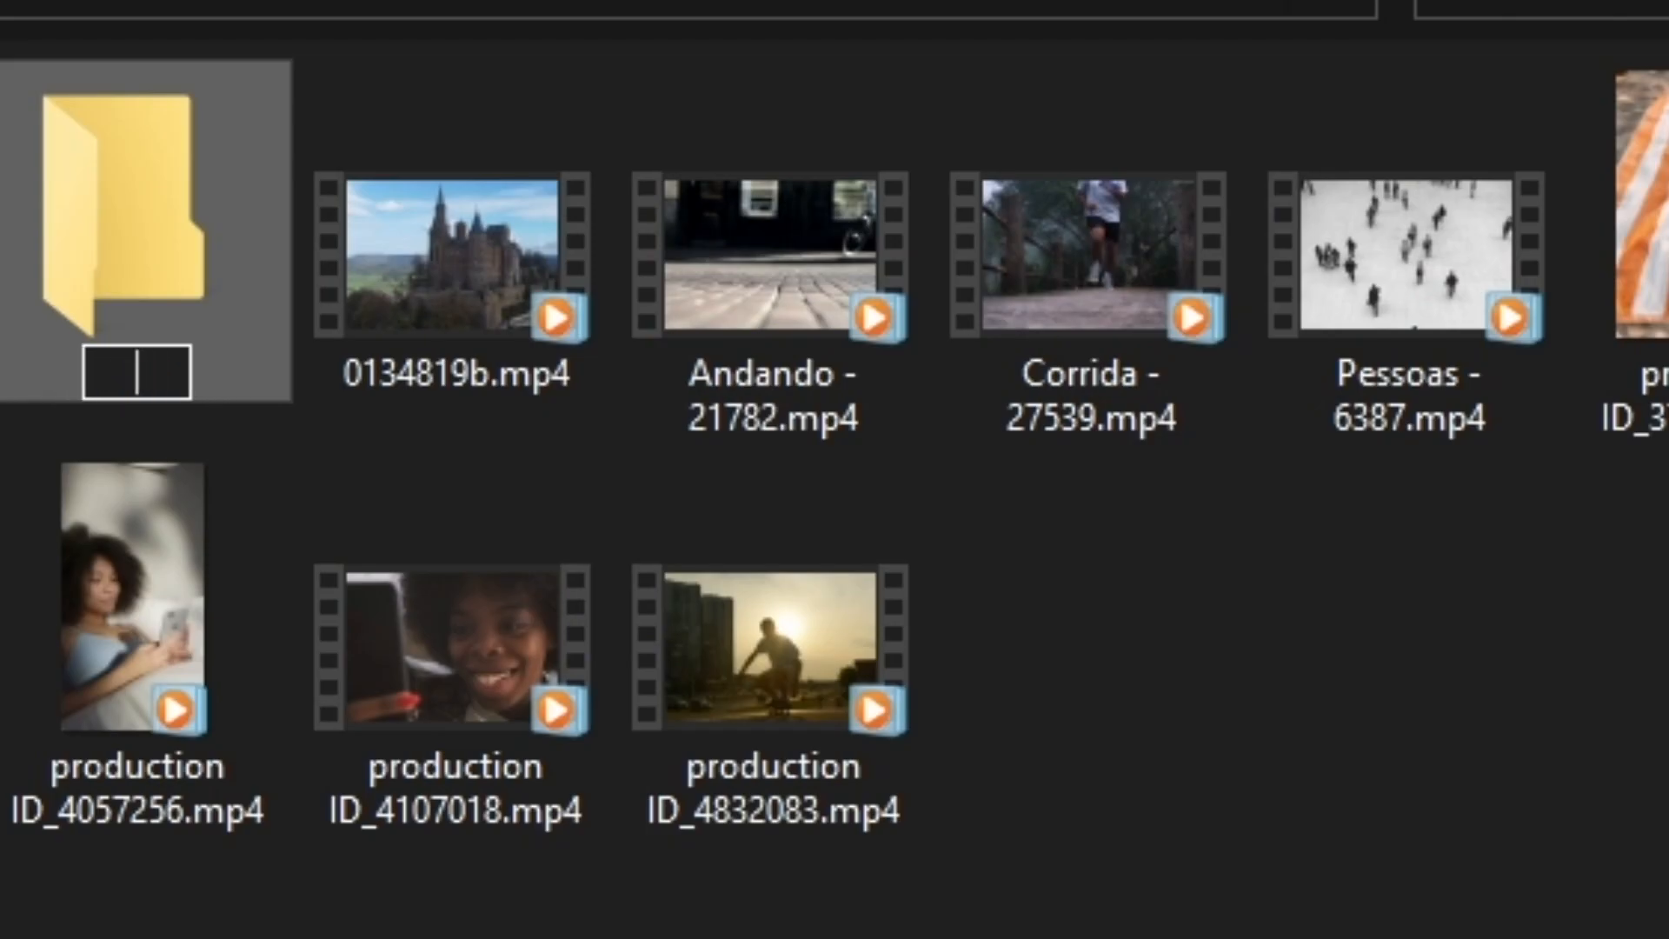
{"action": "type", "text": "BURTO"}
{"action": "key", "text": "Return"}
{"action": "key", "text": "ctrl+shift+n"}
{"action": "type", "text": "PRMEIRE"}
{"action": "key", "text": "Return"}
{"action": "key", "text": "ctrl+shift+n"}
{"action": "type", "text": "RENDER"}
{"action": "key", "text": "Return"}
Select the video clips to put them in the BURTO folder, and undo the accidental duplication of the files.
{"action": "left_click_drag", "start_coordinate": [197, 771], "coordinate": [1225, 521]}
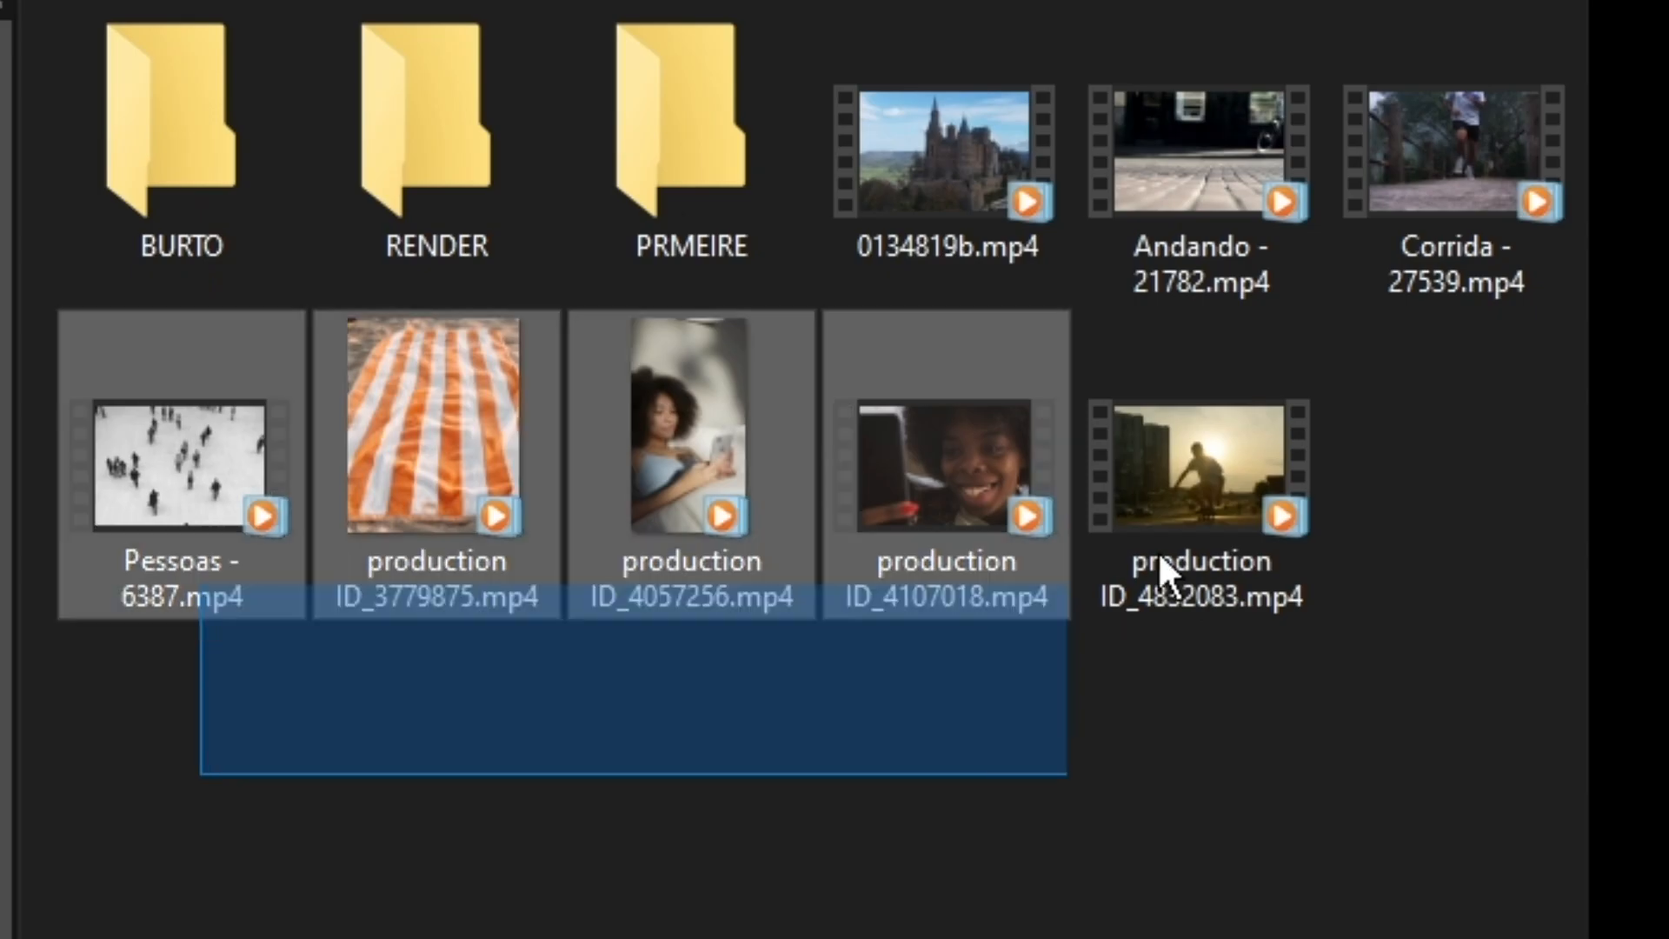
{"action": "left_click", "coordinate": [1348, 174], "text": "ctrl"}
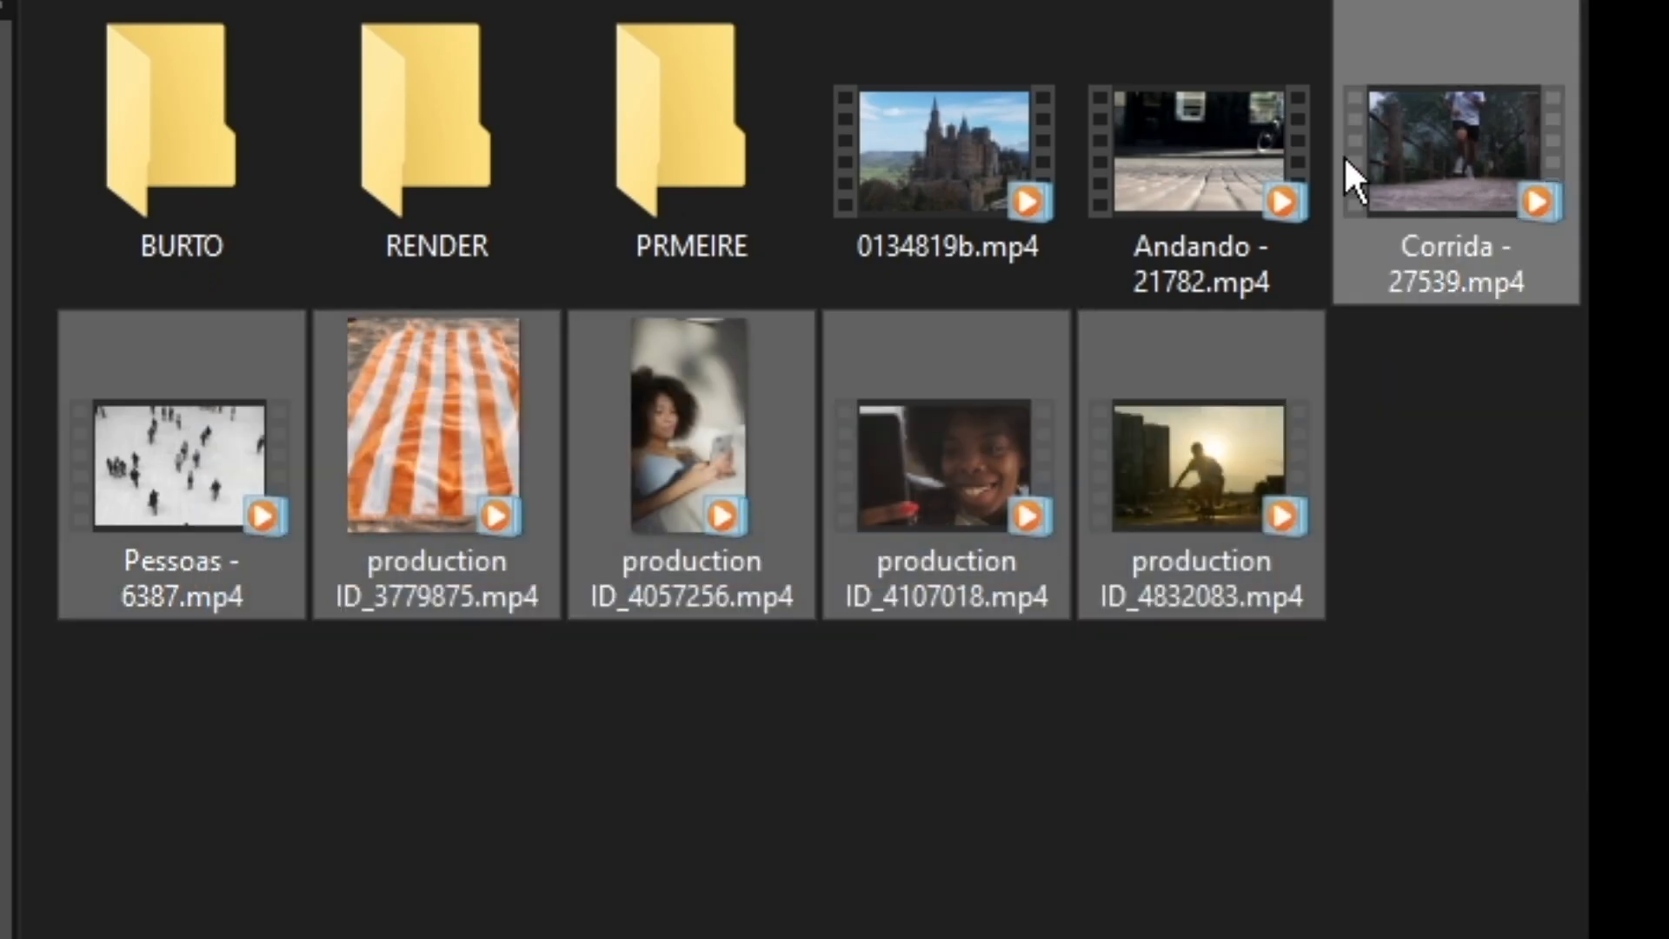
{"action": "left_click", "coordinate": [1209, 173], "text": "ctrl"}
{"action": "left_click", "coordinate": [1010, 193], "text": "ctrl"}
{"action": "left_click_drag", "start_coordinate": [1009, 194], "coordinate": [193, 208]}
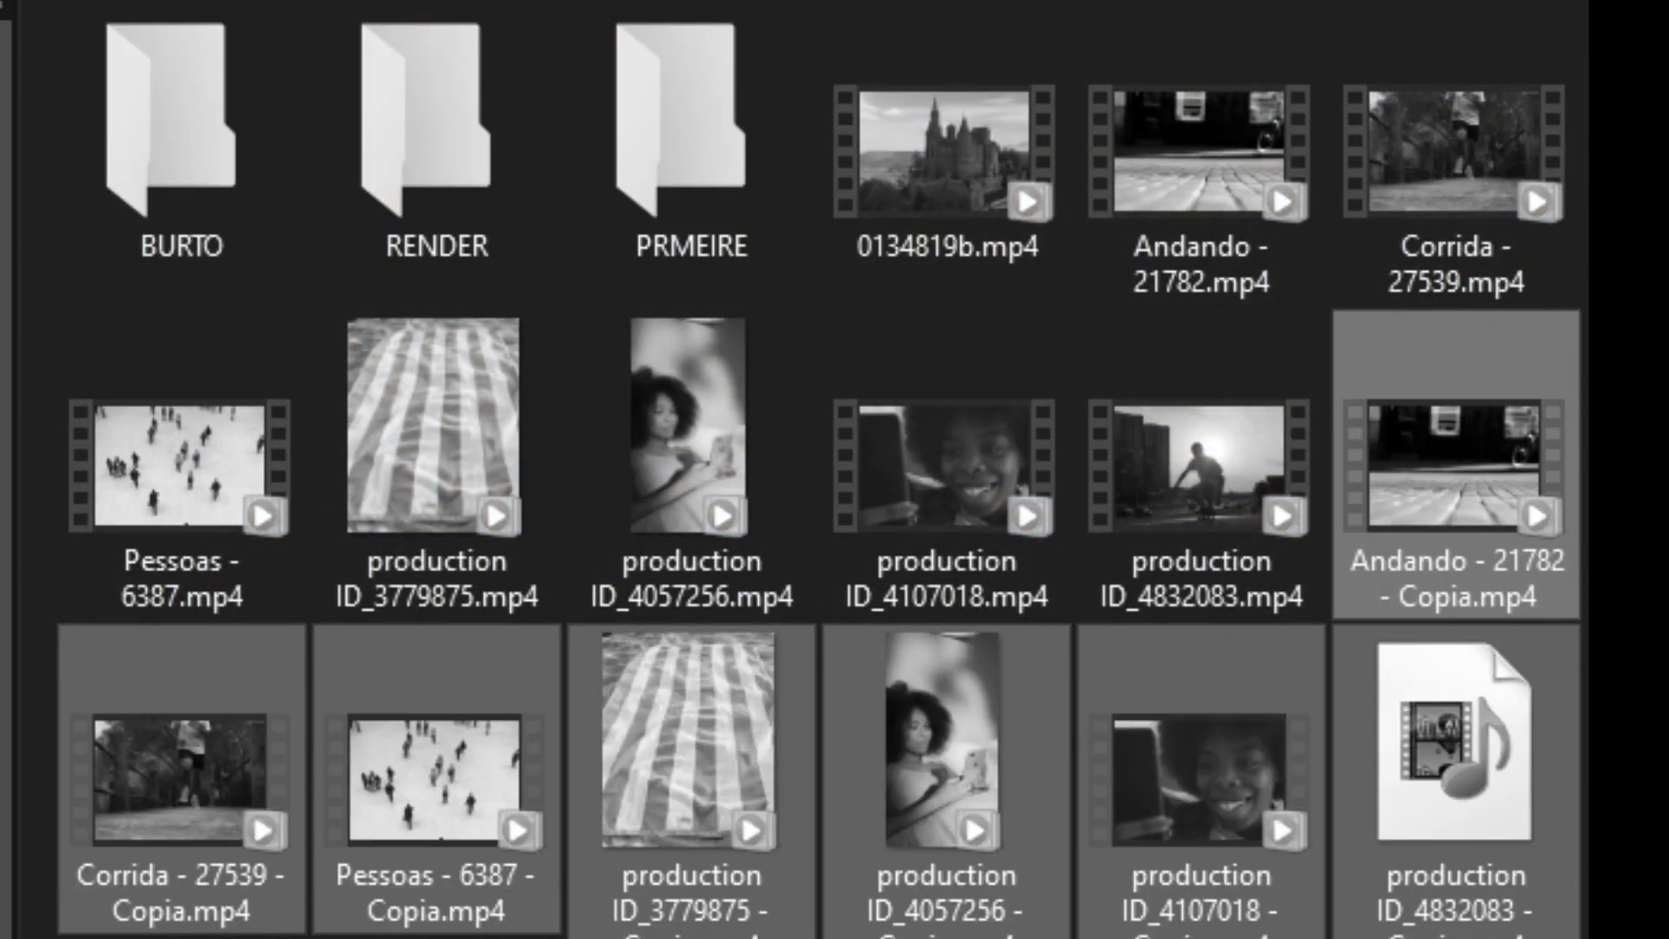
{"action": "key", "text": "ctrl+z"}
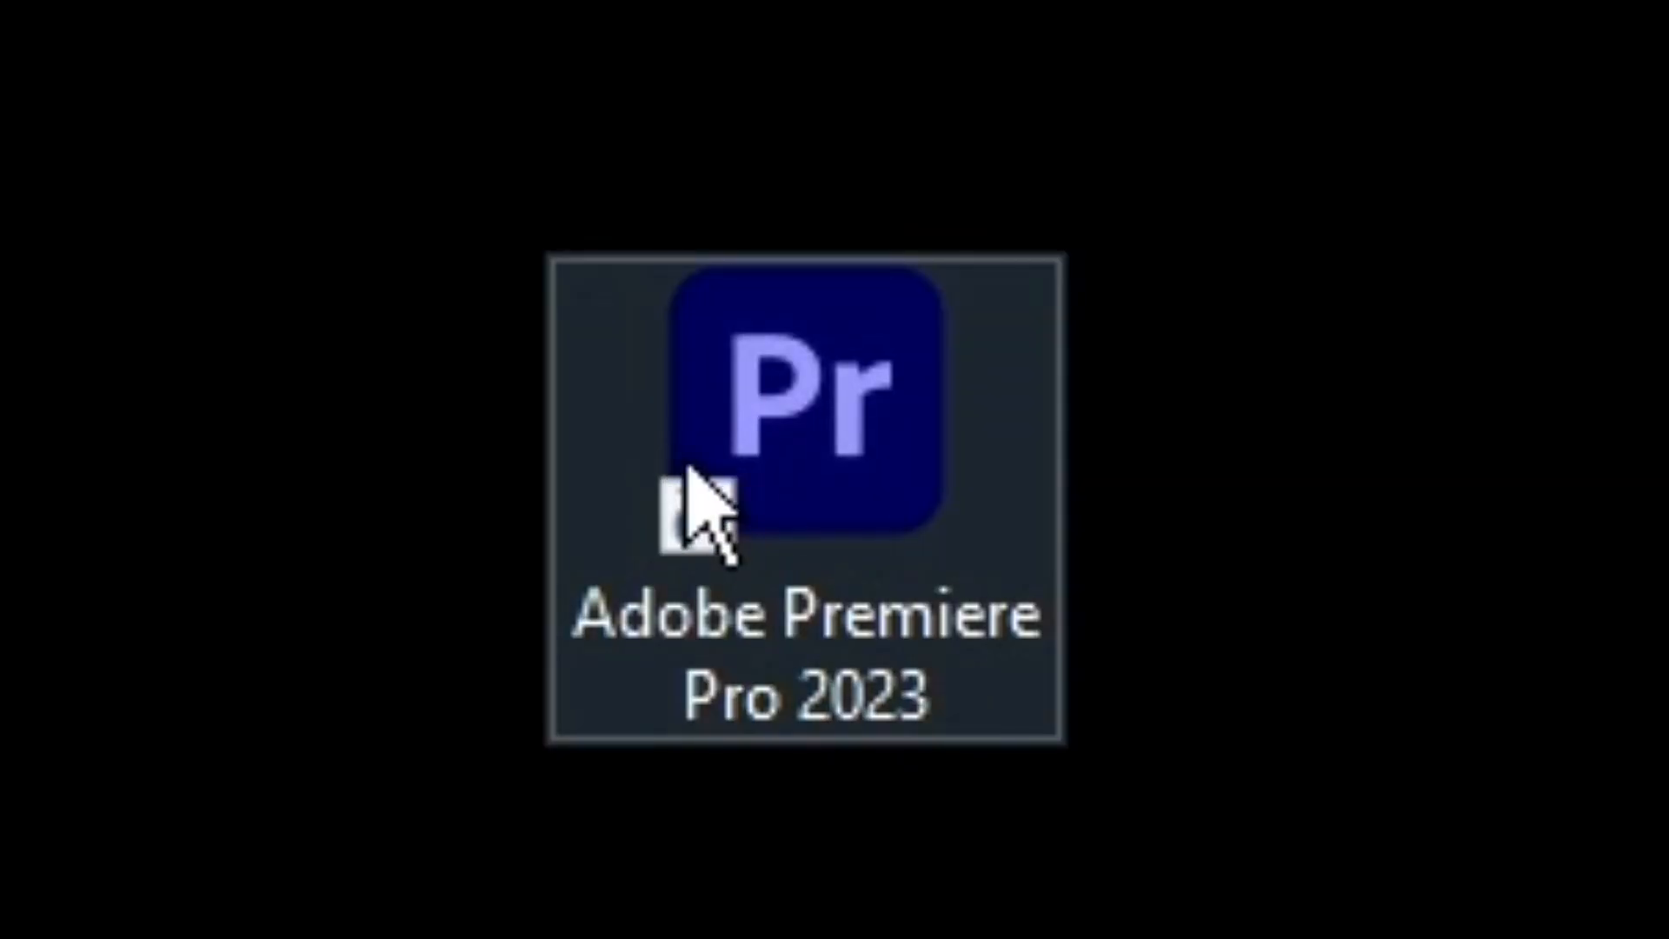
Switch to Adobe Premiere Pro 2023 and create the project TEXTOS IRADOS, stored in the PRMEIRE folder.
{"action": "left_click", "coordinate": [688, 469]}
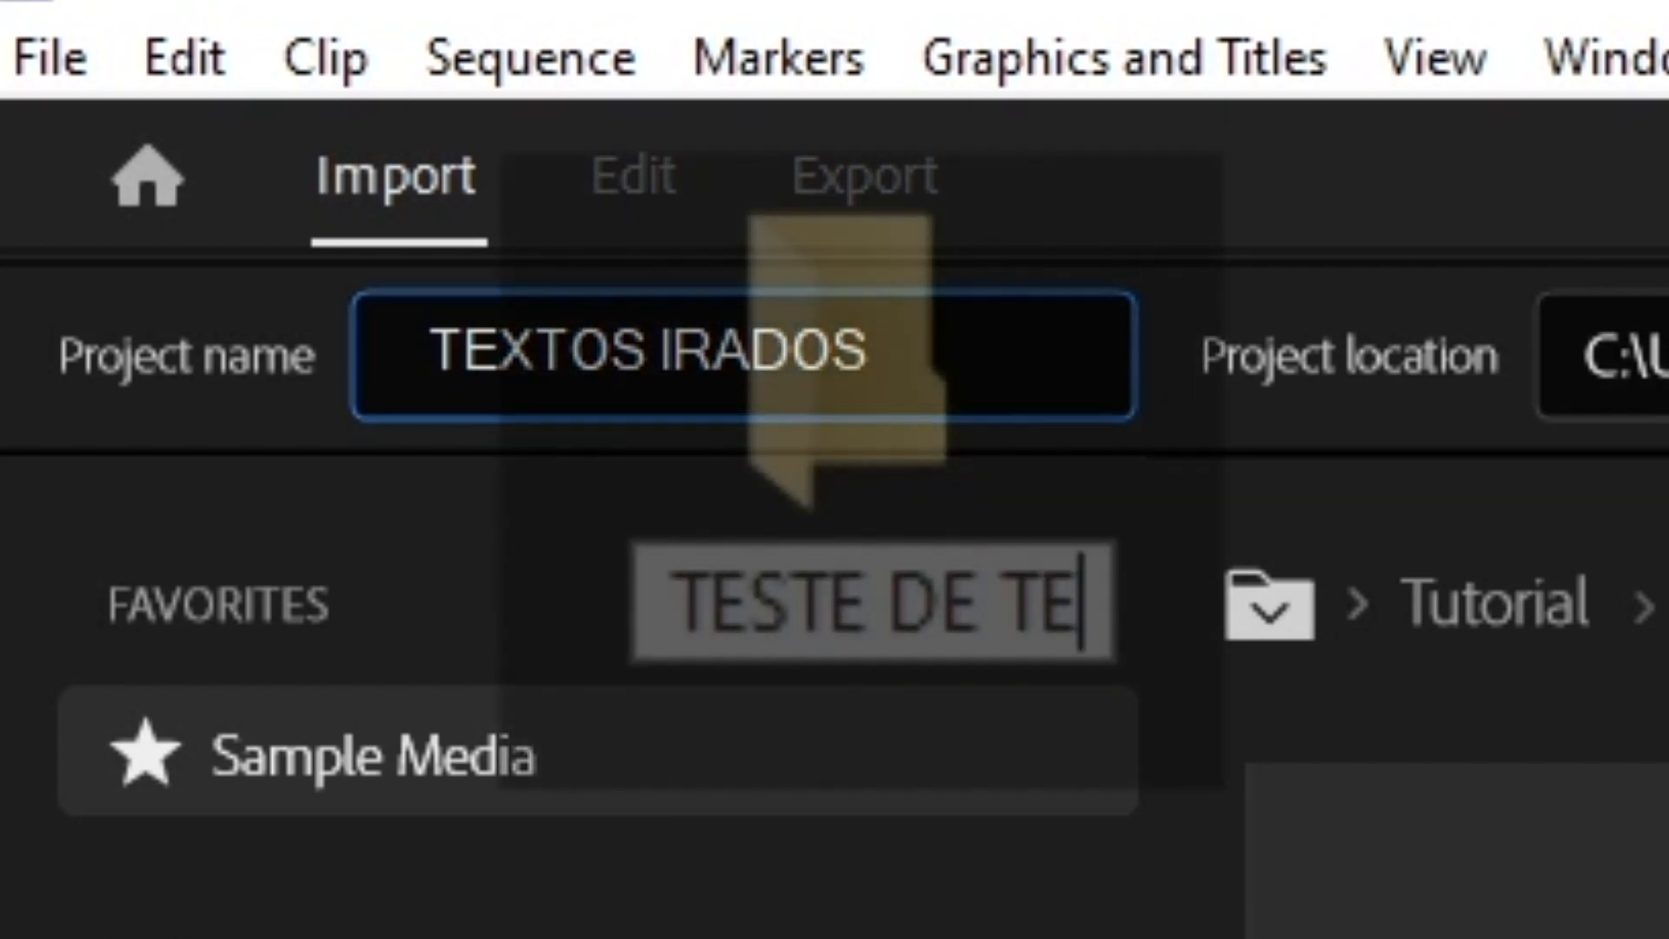
{"action": "left_click", "coordinate": [1625, 357]}
{"action": "key", "text": "Return"}
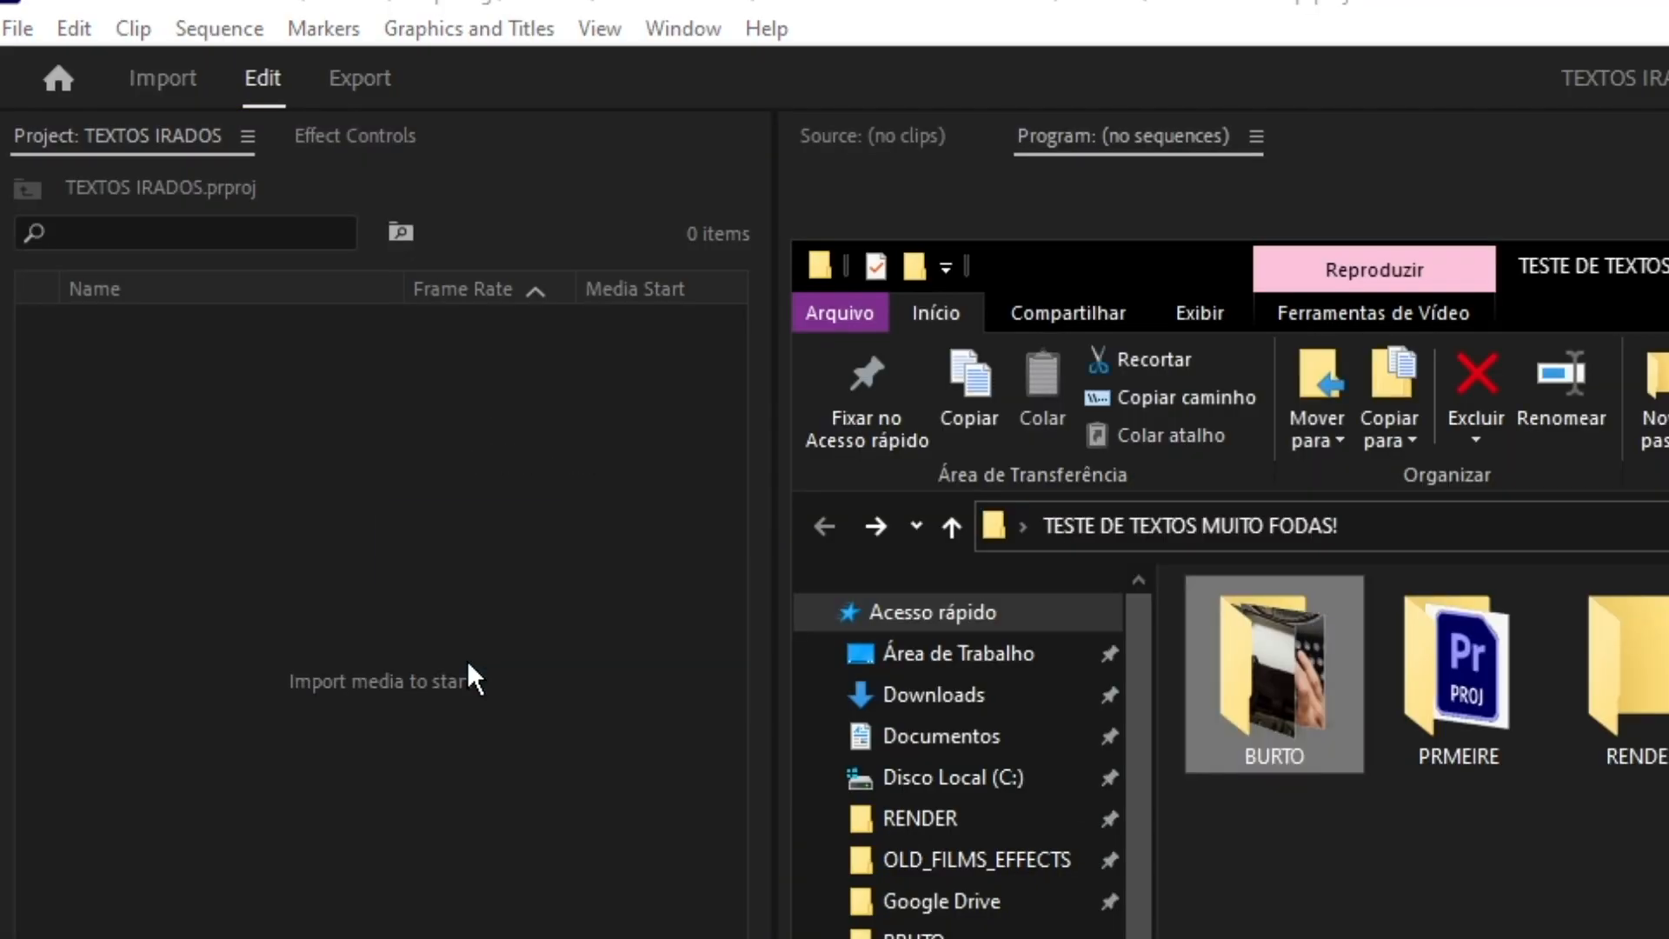
Import the BURTO folder into the project and create a sequence named TEXTOS FODAS BRUTOS.
{"action": "left_click_drag", "start_coordinate": [467, 659], "coordinate": [451, 665]}
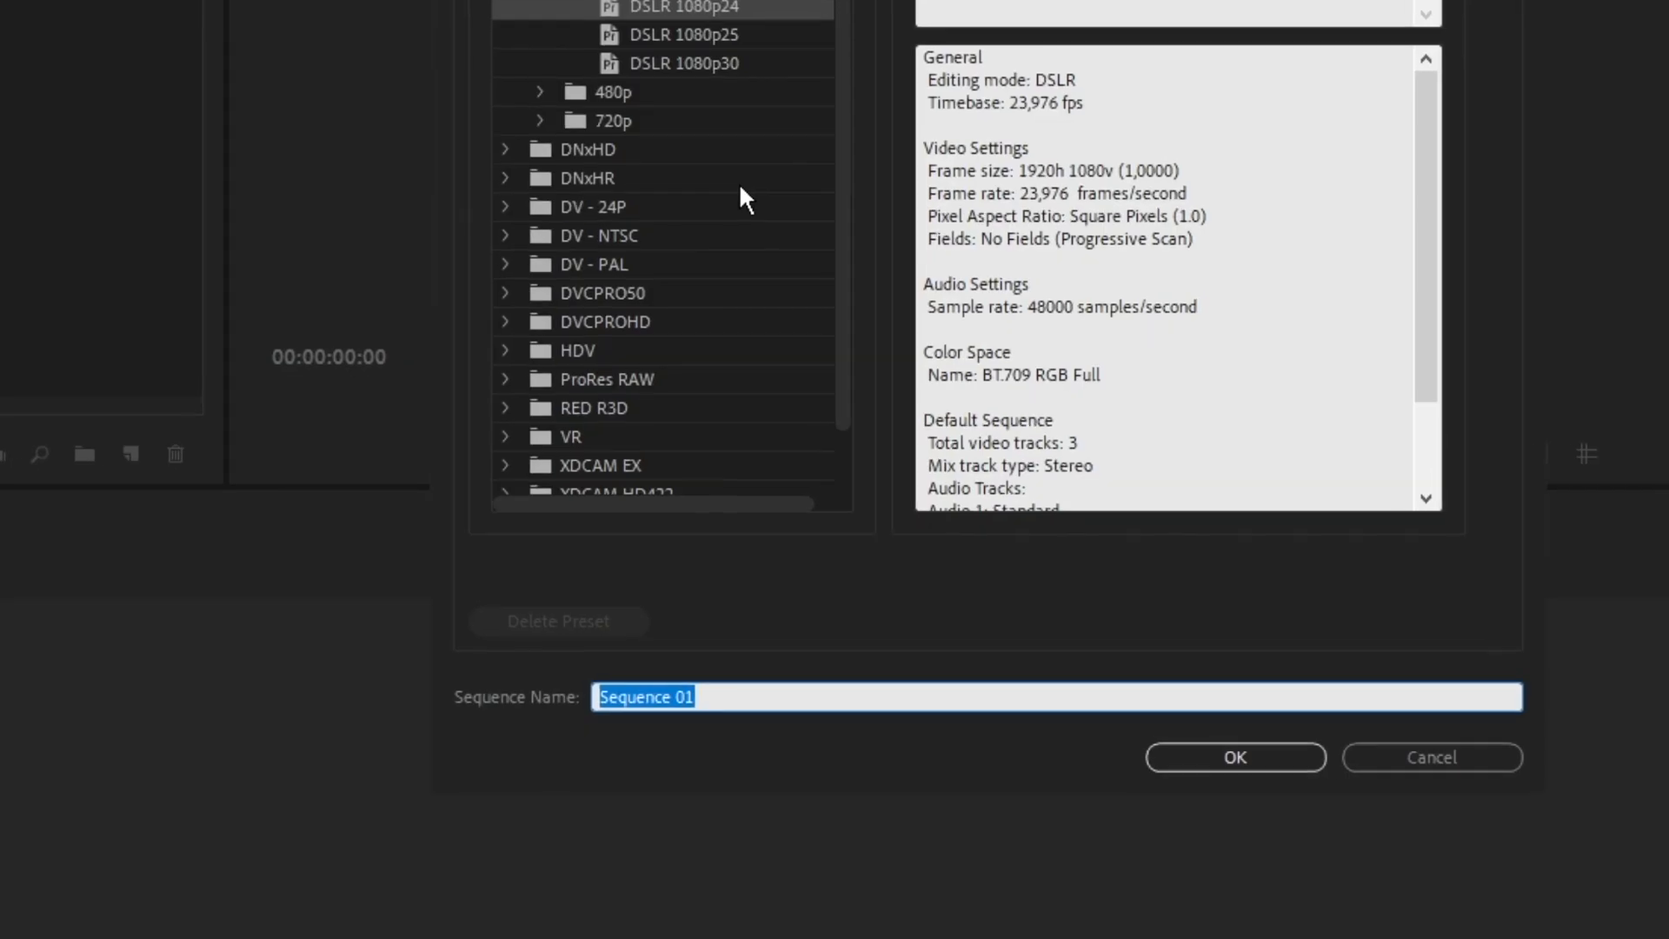
{"action": "type", "text": "TEXTOS FODA"}
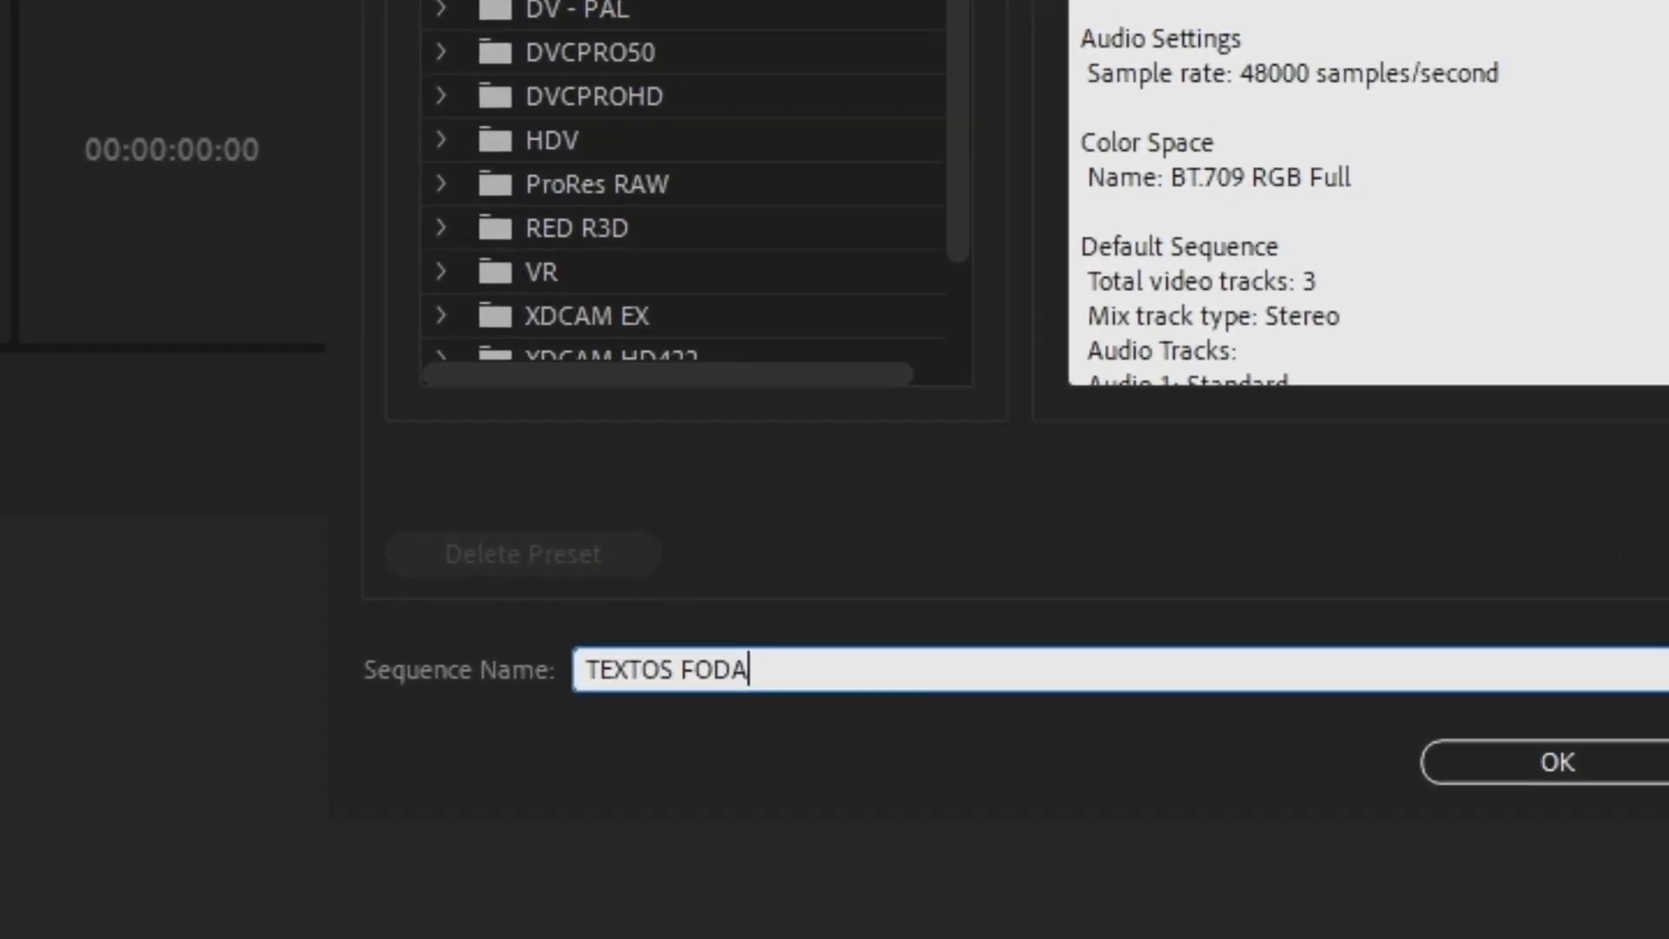
{"action": "type", "text": "S BRUTOS"}
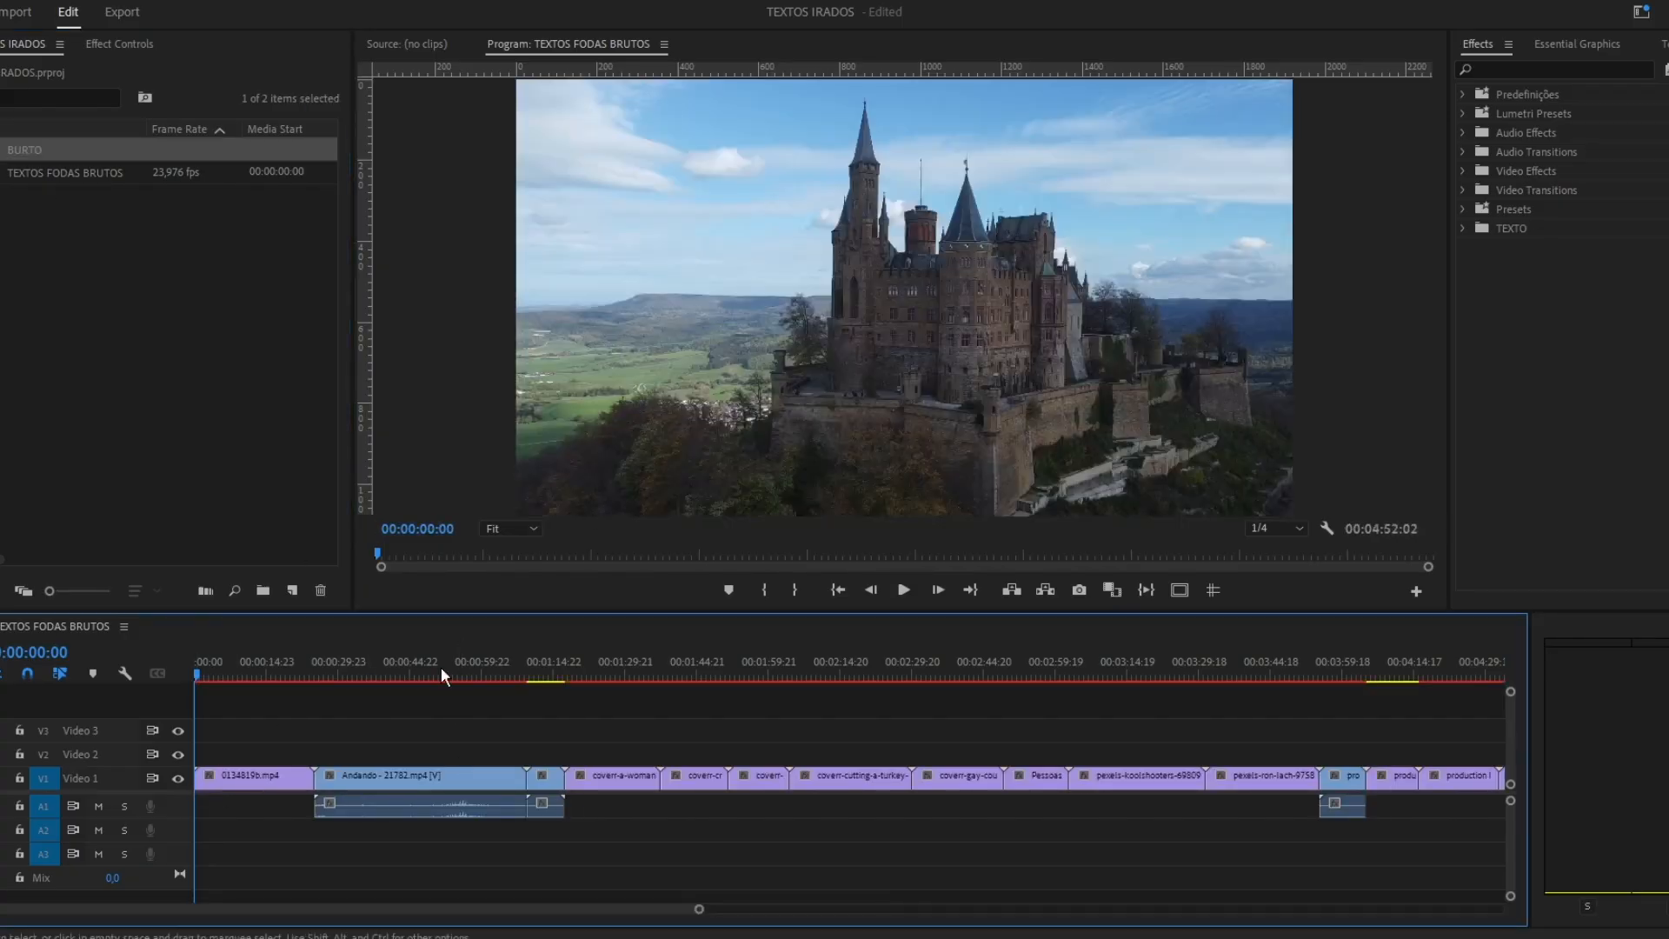
Review the clips on the Video 1 track and rearrange them into separate groups along the timeline.
{"action": "left_click", "coordinate": [466, 673]}
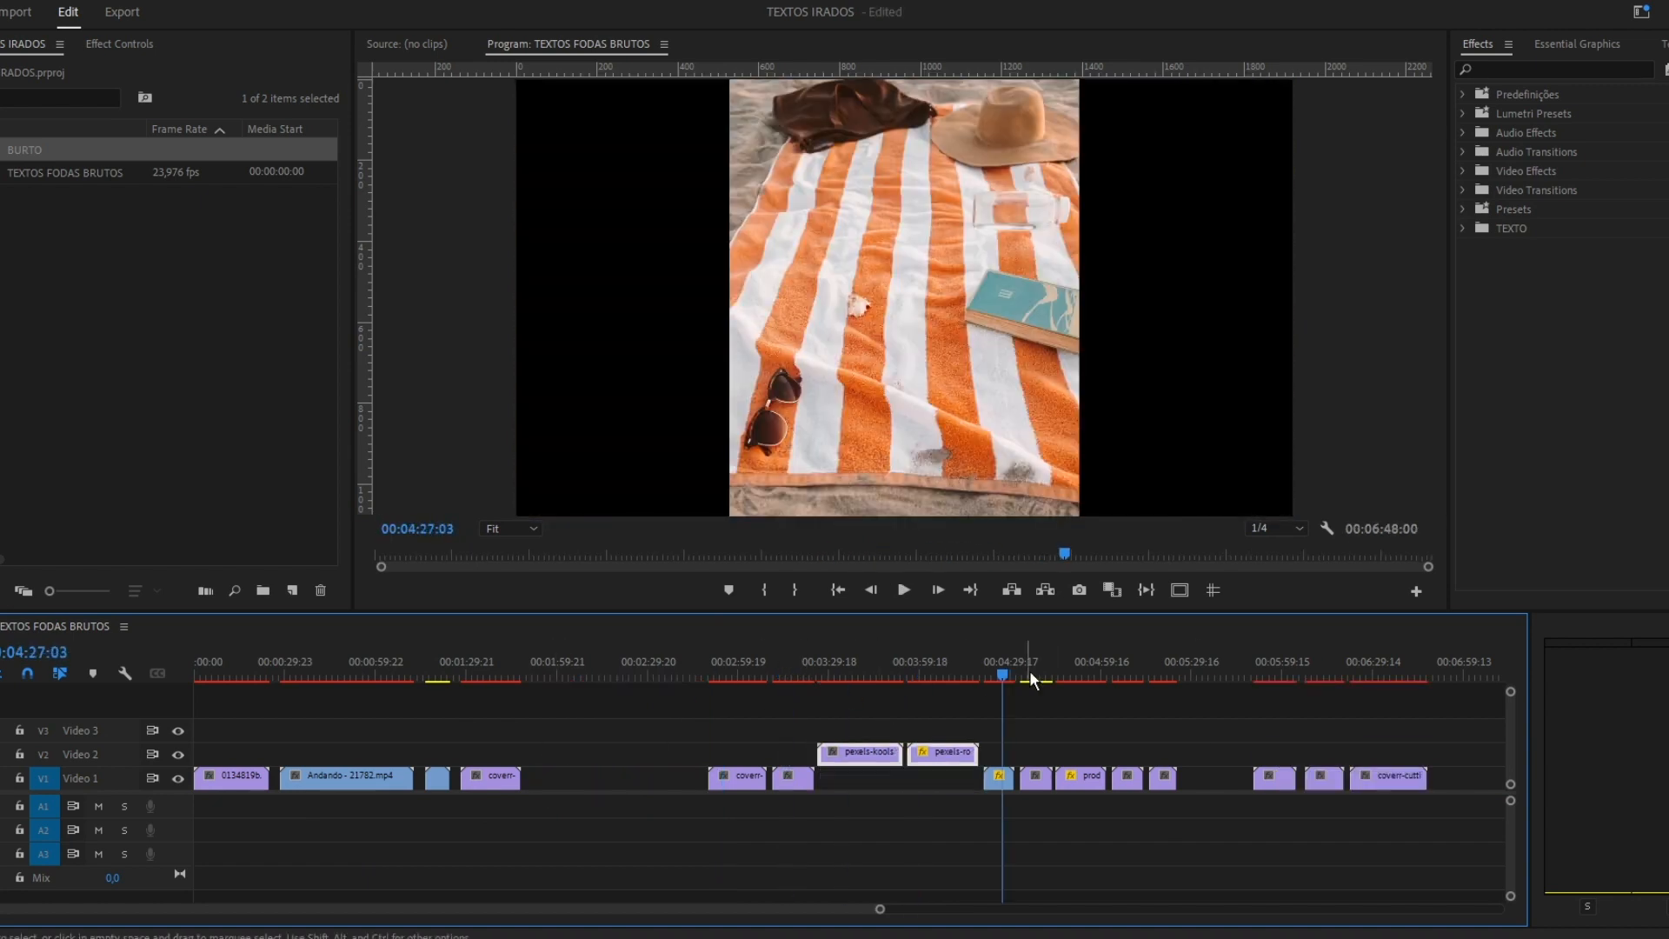
{"action": "left_click_drag", "start_coordinate": [1032, 678], "coordinate": [1169, 676]}
{"action": "left_click_drag", "start_coordinate": [1128, 779], "coordinate": [1121, 779]}
{"action": "left_click", "coordinate": [243, 674]}
{"action": "left_click", "coordinate": [319, 675]}
{"action": "left_click_drag", "start_coordinate": [697, 745], "coordinate": [564, 778]}
{"action": "left_click_drag", "start_coordinate": [1041, 779], "coordinate": [665, 779]}
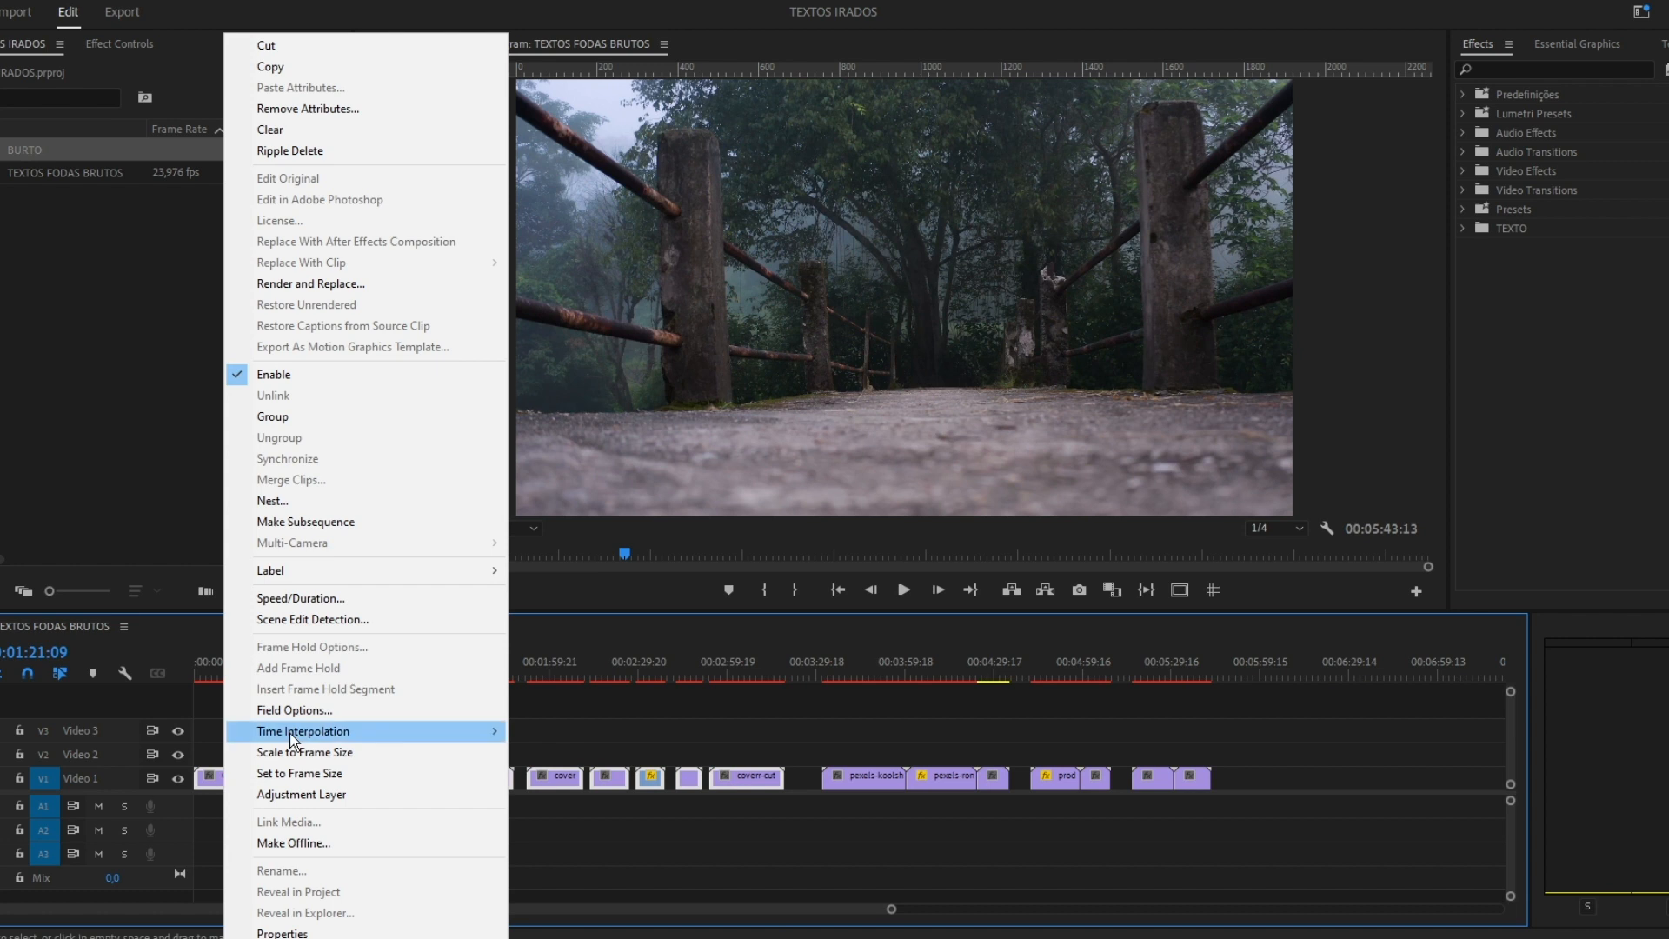
Assign distinct label colors to the clip groups on the Video 1 track.
{"action": "left_click", "coordinate": [558, 683]}
{"action": "left_click_drag", "start_coordinate": [848, 733], "coordinate": [997, 778]}
{"action": "right_click", "coordinate": [998, 779]}
{"action": "left_click", "coordinate": [1329, 642]}
{"action": "left_click_drag", "start_coordinate": [1057, 712], "coordinate": [1097, 779]}
{"action": "right_click", "coordinate": [1098, 778]}
{"action": "mouse_move", "coordinate": [1217, 571]}
{"action": "left_click", "coordinate": [1437, 620]}
{"action": "right_click", "coordinate": [1143, 776]}
{"action": "left_click", "coordinate": [1425, 747]}
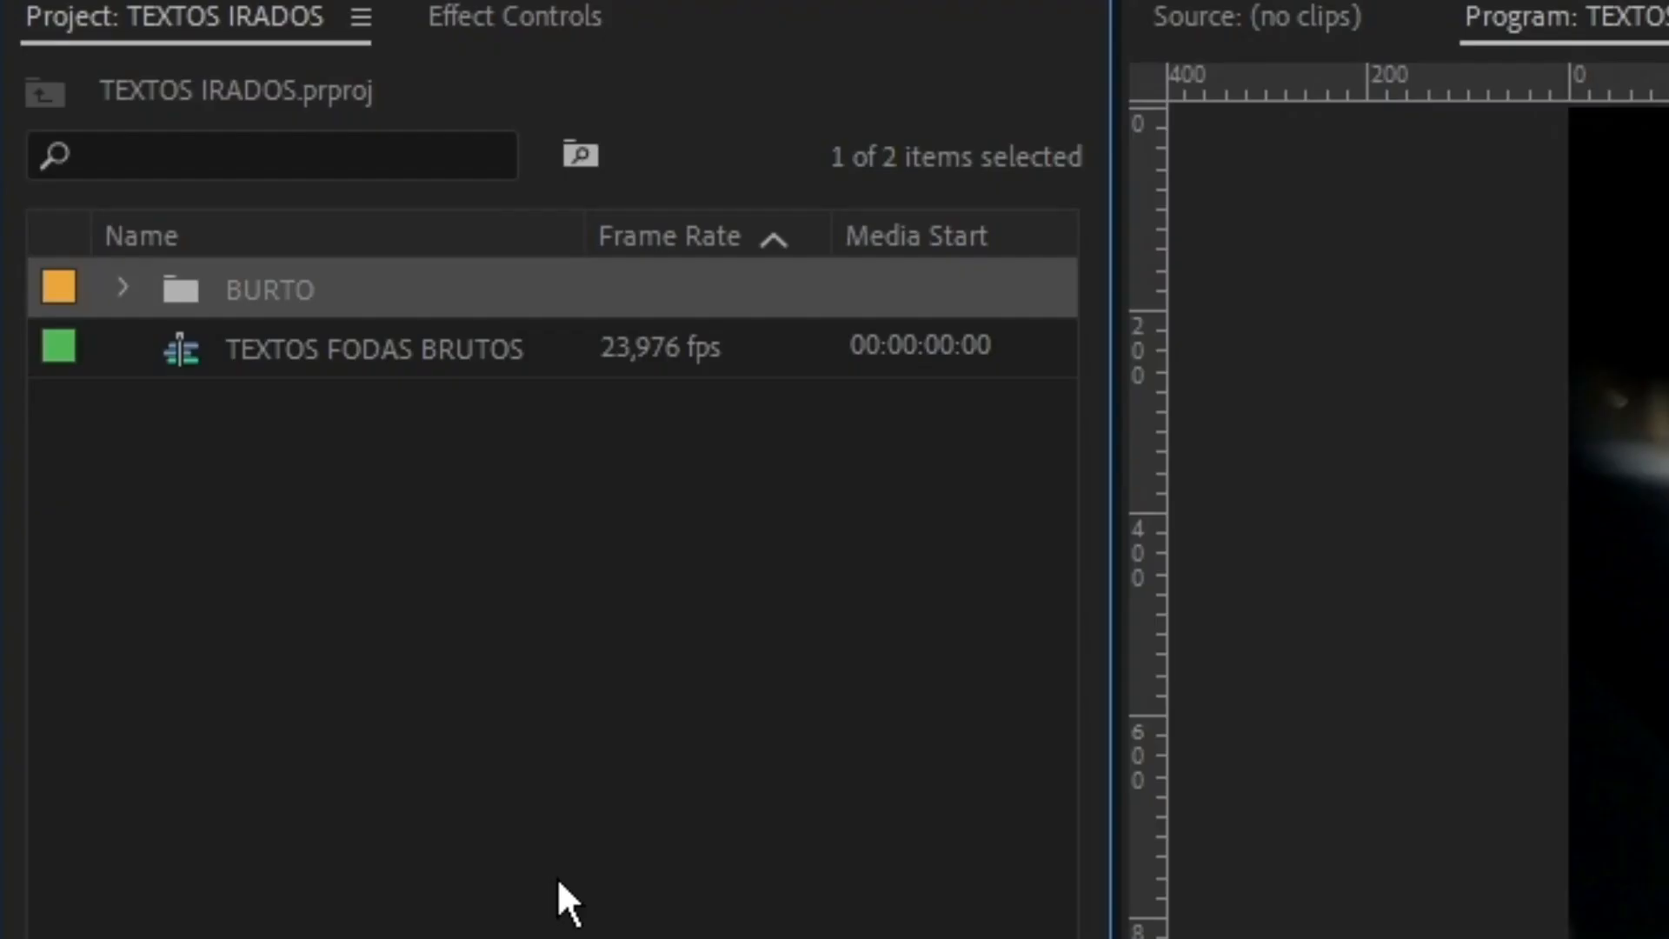
Duplicate the TEXTOS FODAS BRUTOS sequence, rename the copy SEQ 2 ORDEM and open it in the timeline.
{"action": "left_click", "coordinate": [327, 436]}
{"action": "left_click", "coordinate": [216, 362]}
{"action": "key", "text": "ctrl+c"}
{"action": "key", "text": "ctrl+v"}
{"action": "left_click", "coordinate": [359, 395]}
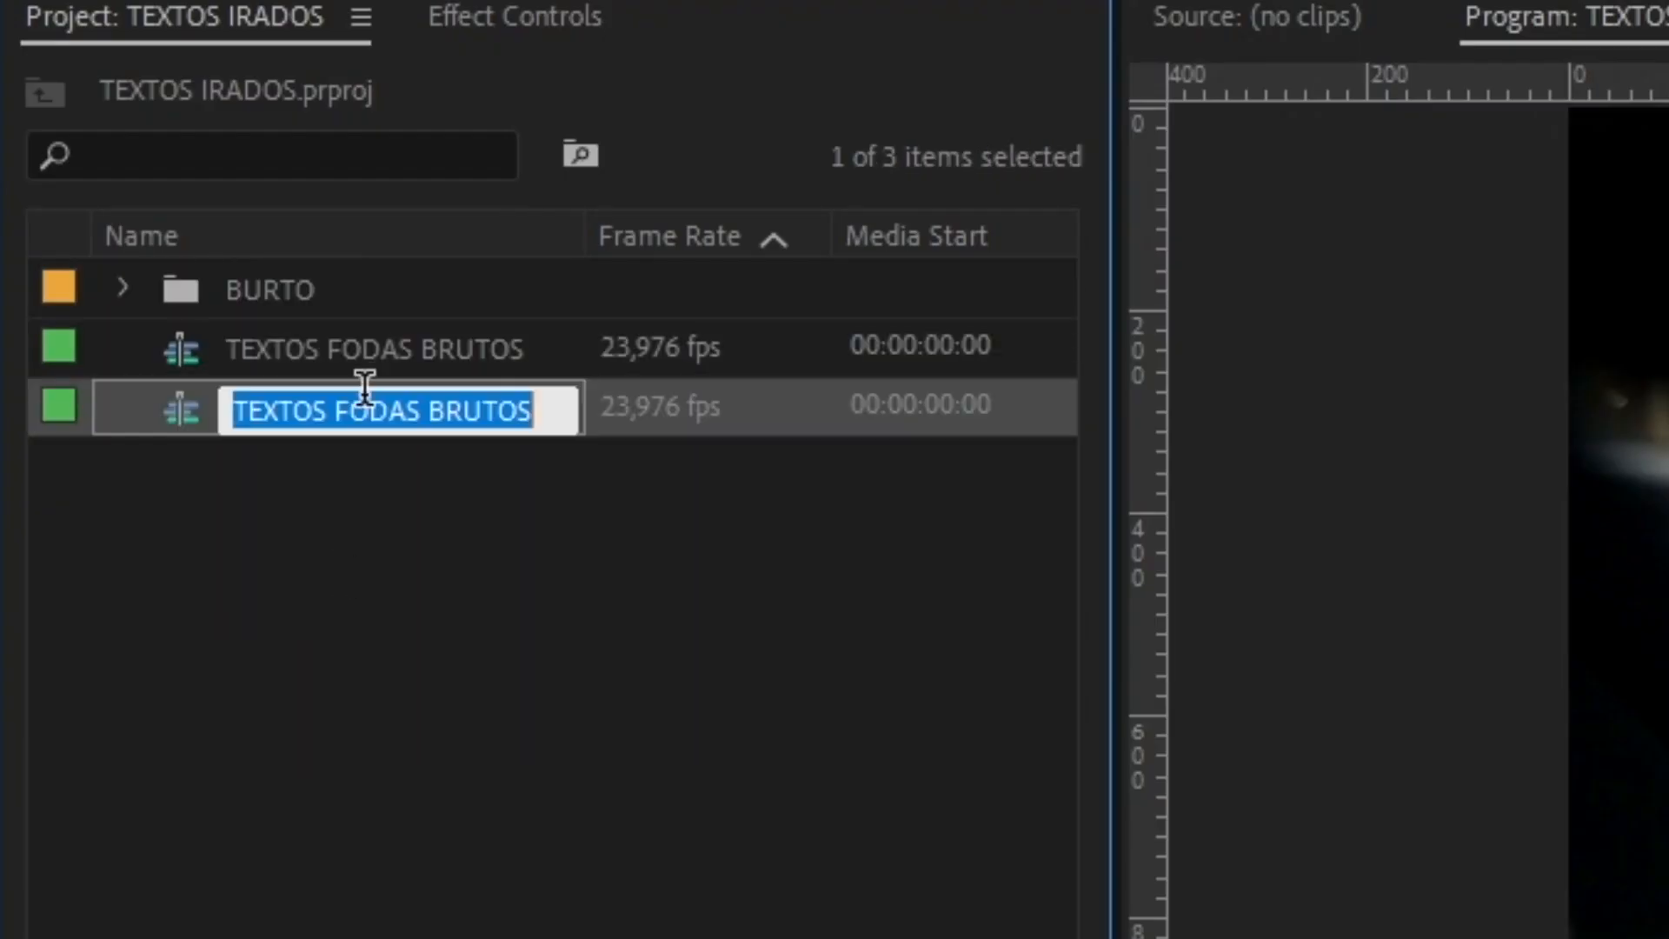
{"action": "type", "text": "SEQ 2"}
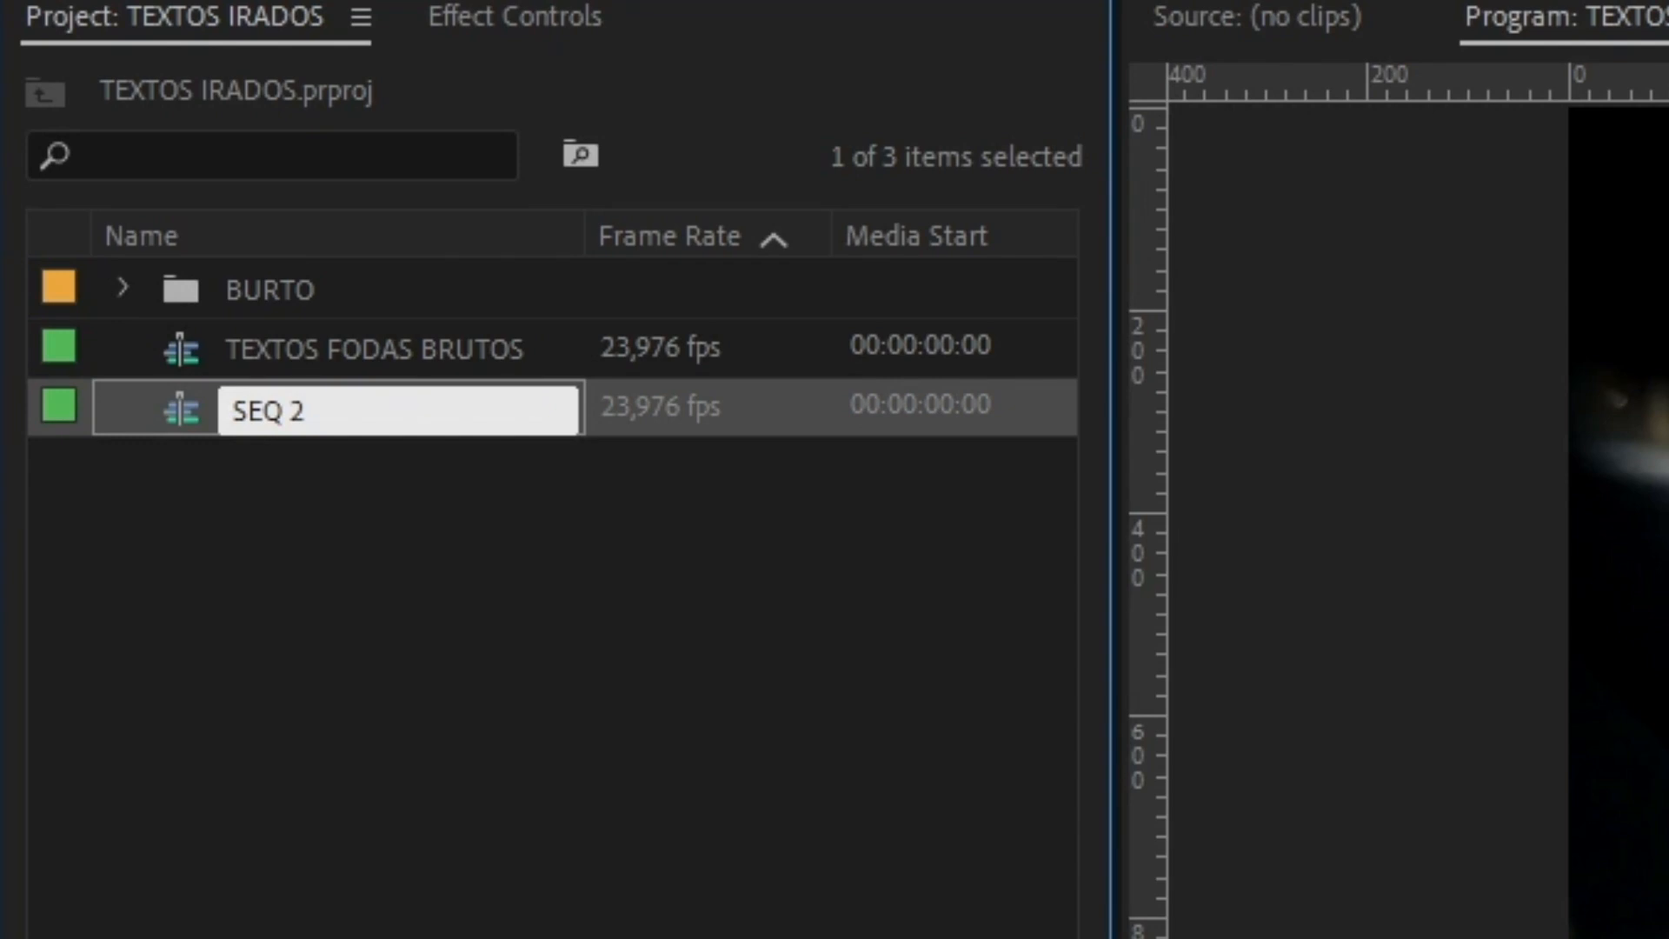
{"action": "type", "text": " ORDEM"}
{"action": "key", "text": "Return"}
{"action": "left_click", "coordinate": [461, 457]}
{"action": "double_click", "coordinate": [197, 398]}
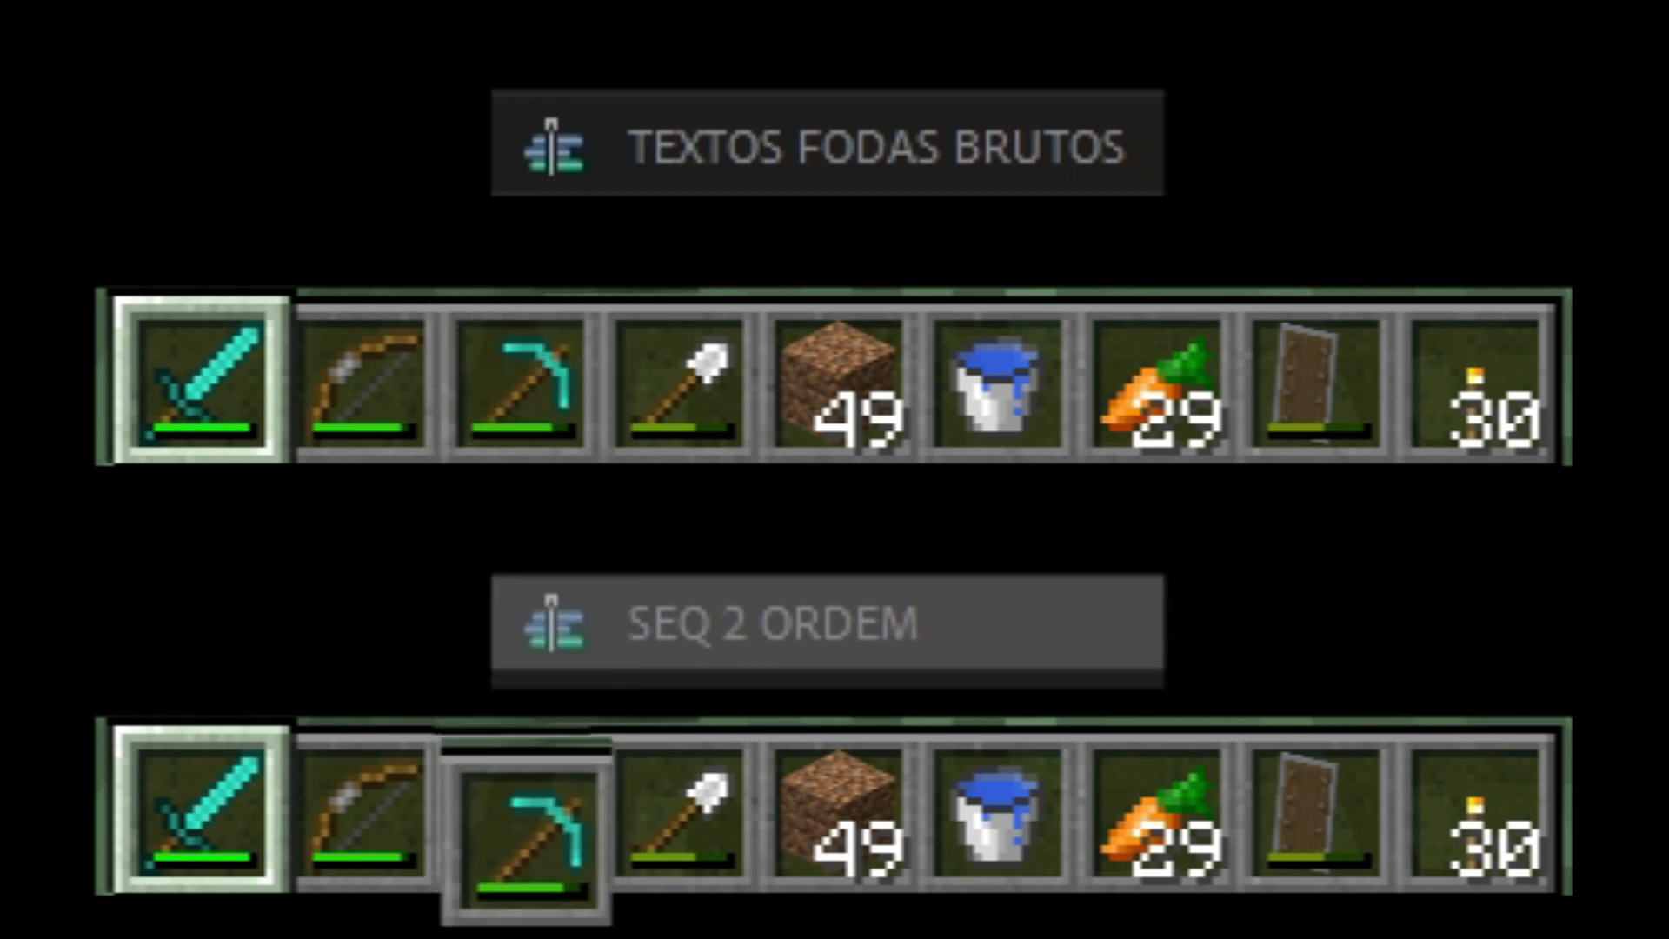
Add a text layer over the castle clip reading "Castelo de Cagliostro - Inglaterra".
{"action": "scroll", "coordinate": [647, 879], "scroll_direction": "up", "scroll_amount": 2}
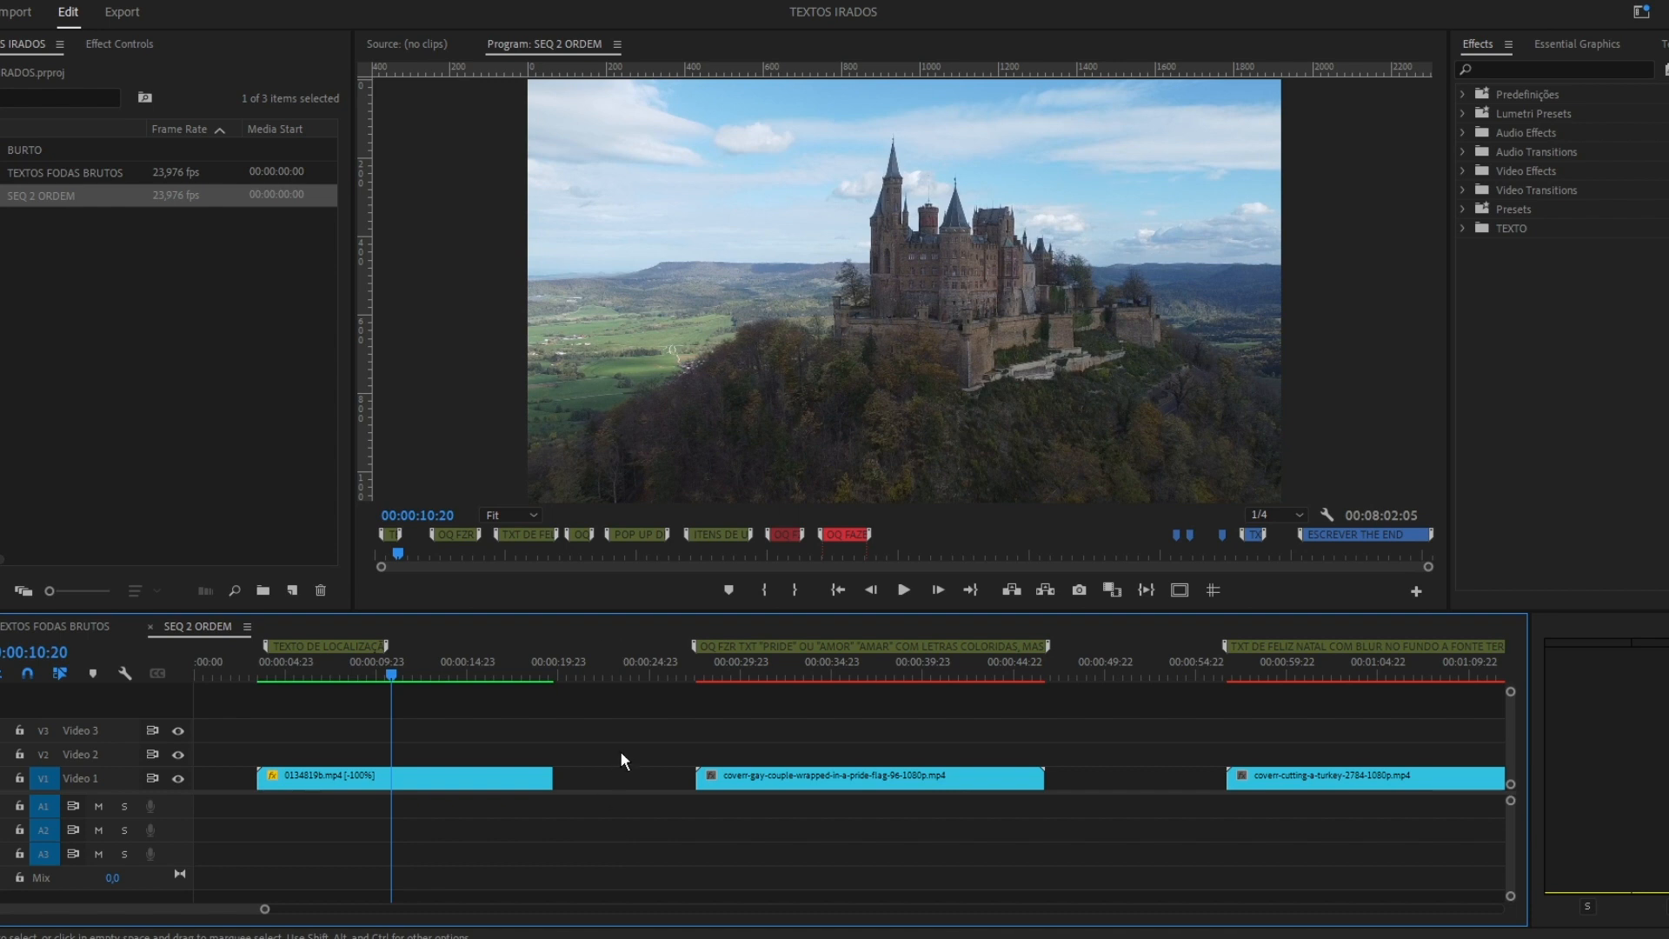
{"action": "left_click", "coordinate": [261, 674]}
{"action": "key", "text": "space"}
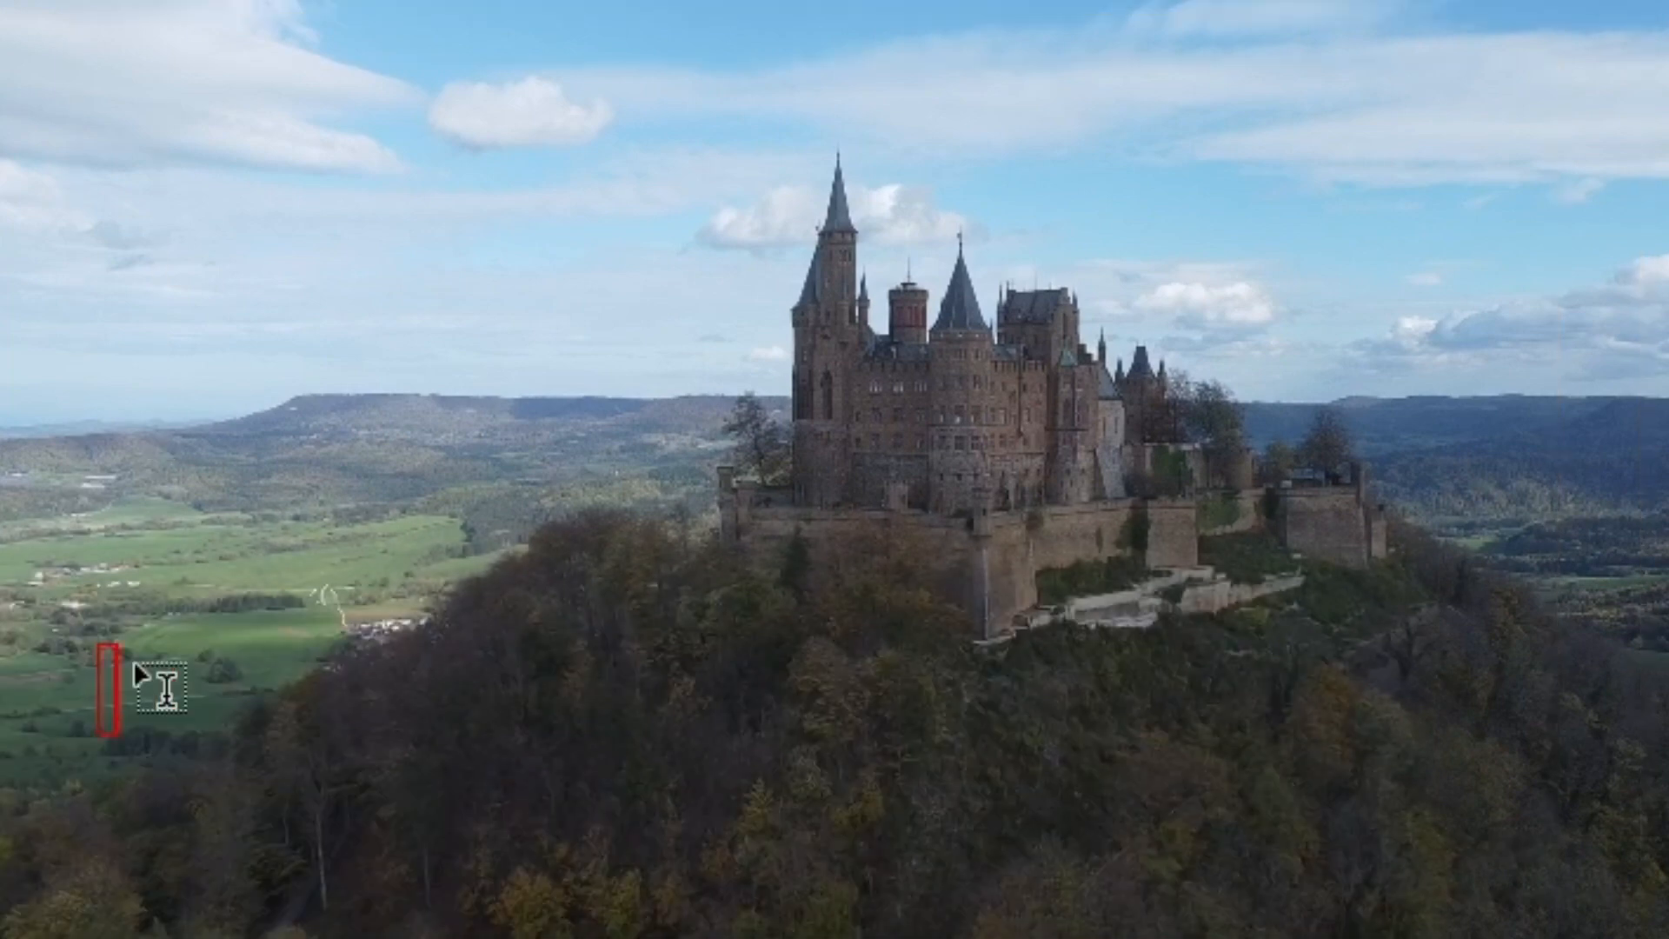
{"action": "type", "text": "Ingraterra"}
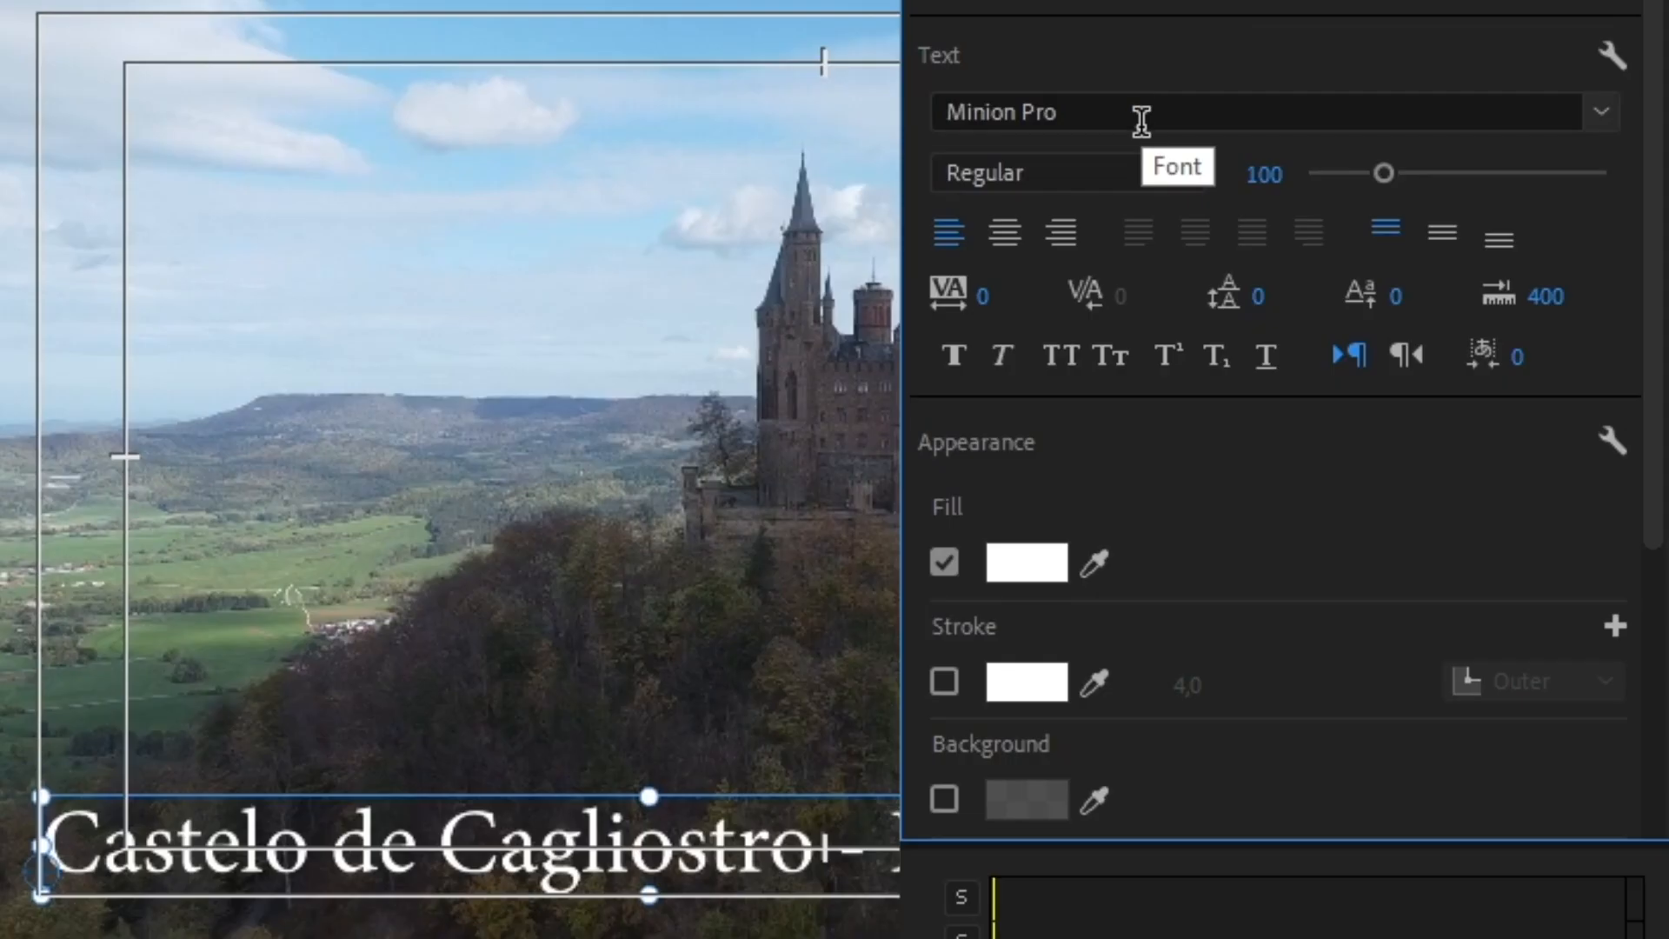
Set the castle title's font to Montserrat with the Medium style.
{"action": "left_click", "coordinate": [1136, 115]}
{"action": "left_click", "coordinate": [1495, 367]}
{"action": "scroll", "coordinate": [1332, 113], "scroll_direction": "down", "scroll_amount": 1}
{"action": "scroll", "coordinate": [1317, 79], "scroll_direction": "down", "scroll_amount": 3}
{"action": "scroll", "coordinate": [1317, 78], "scroll_direction": "up", "scroll_amount": 1}
{"action": "left_click", "coordinate": [1070, 133]}
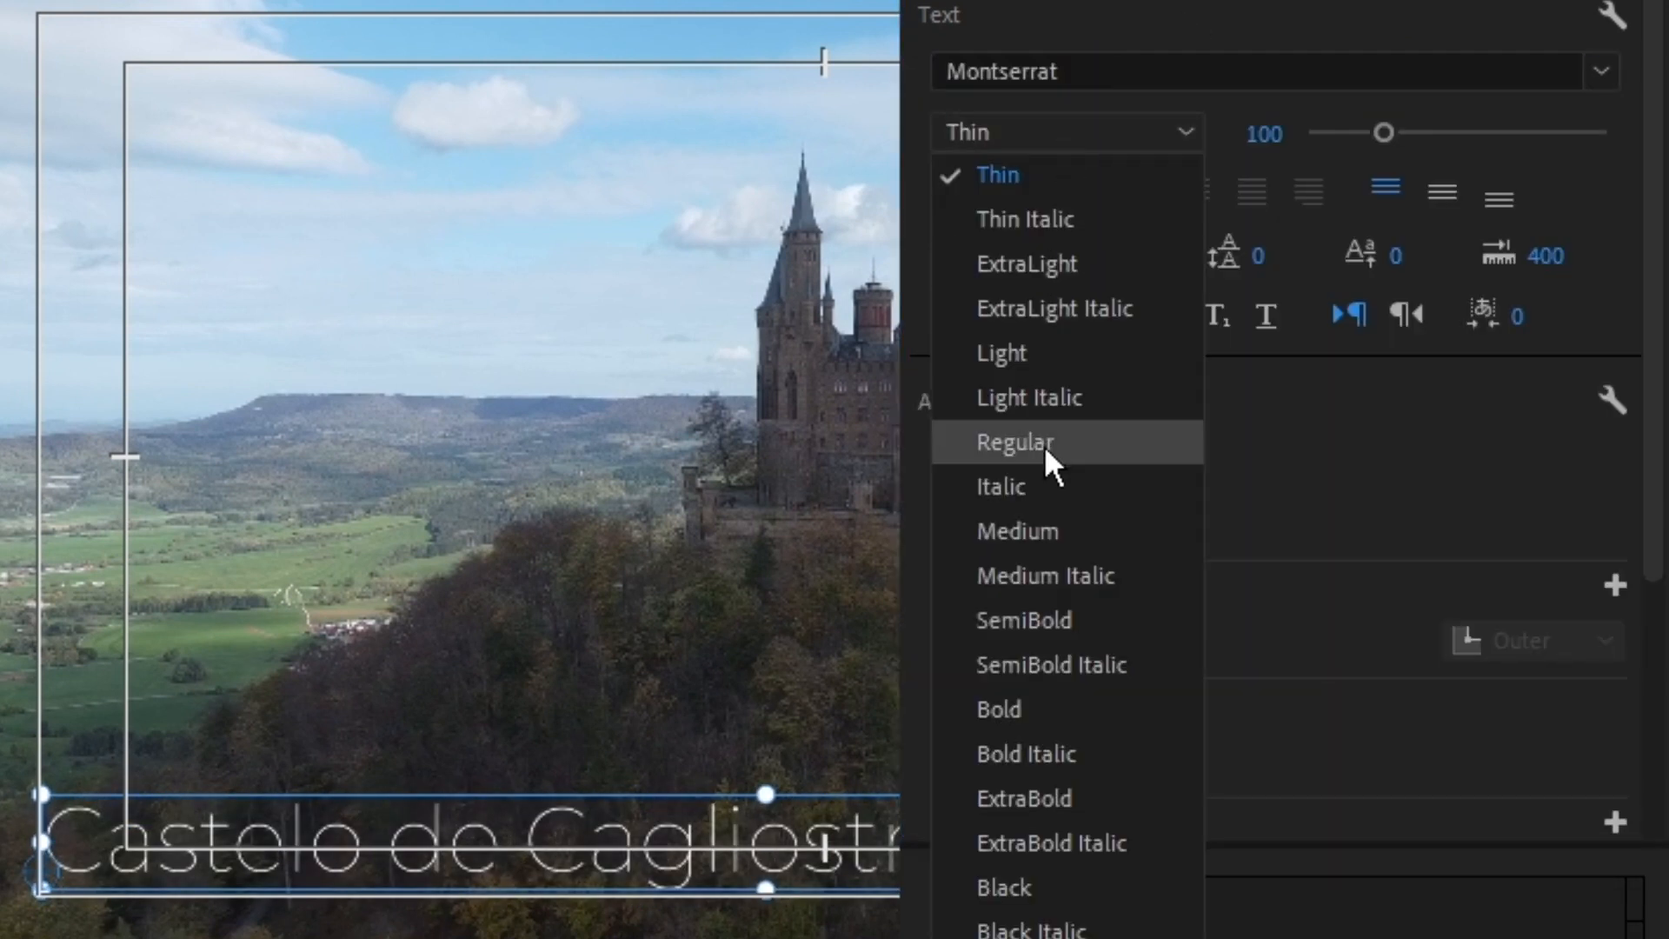
{"action": "left_click", "coordinate": [1048, 443]}
{"action": "left_click", "coordinate": [1068, 73]}
{"action": "left_click", "coordinate": [1210, 542]}
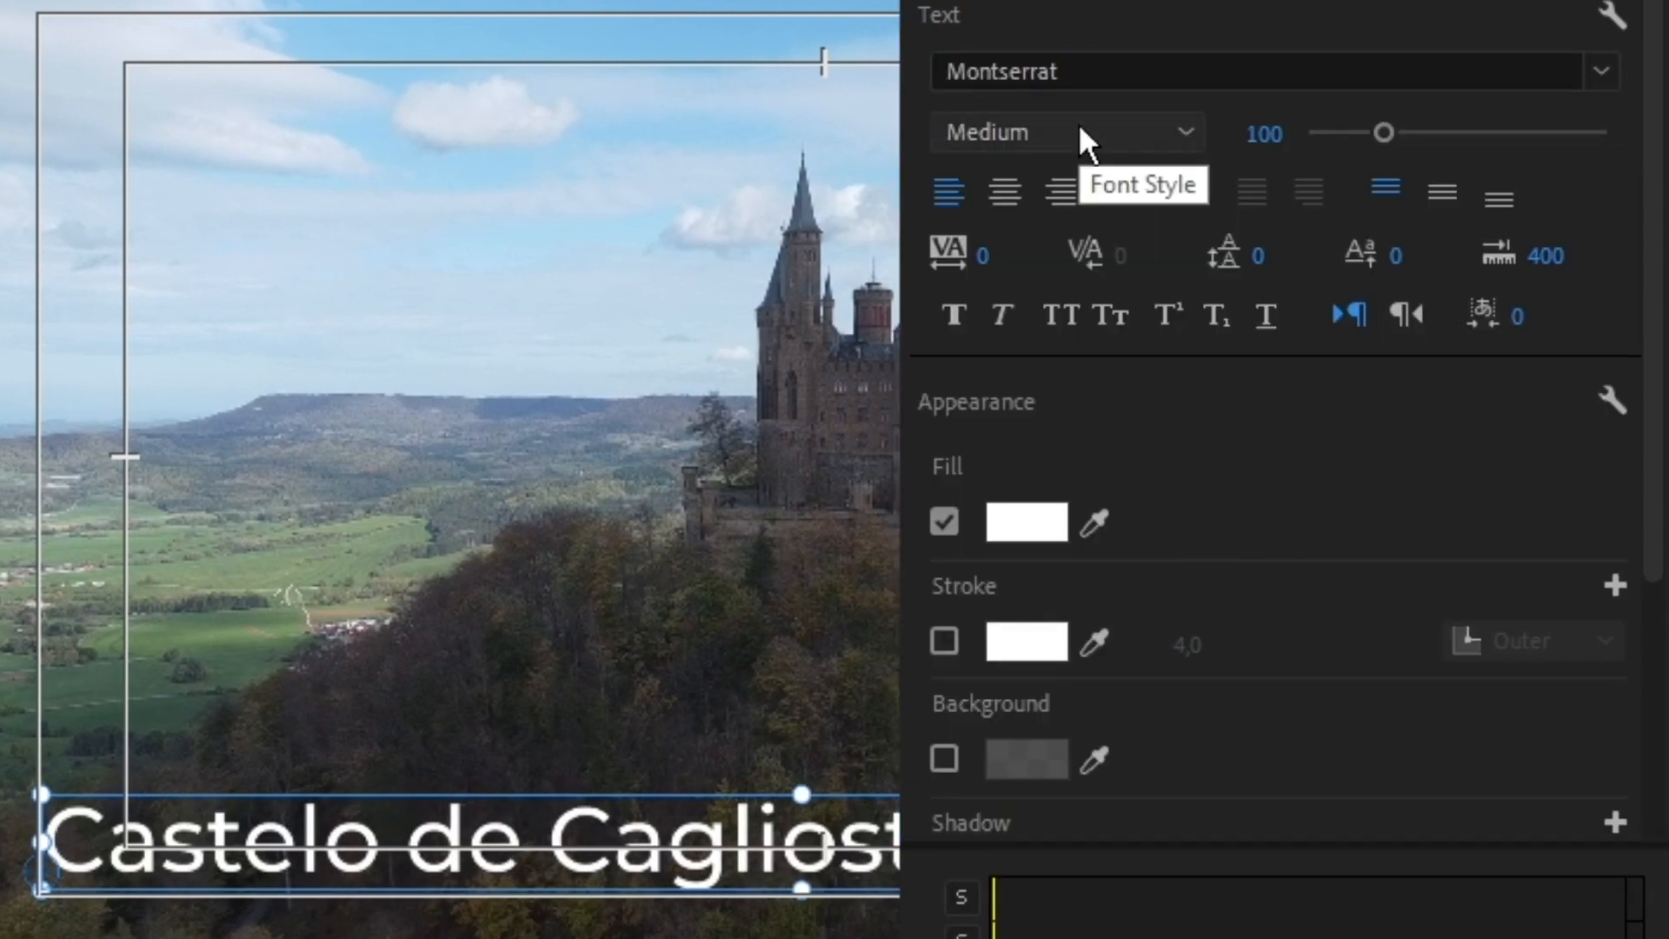
Set the castle title's font size to 80.
{"action": "left_click", "coordinate": [1252, 131]}
{"action": "type", "text": "80"}
{"action": "key", "text": "Return"}
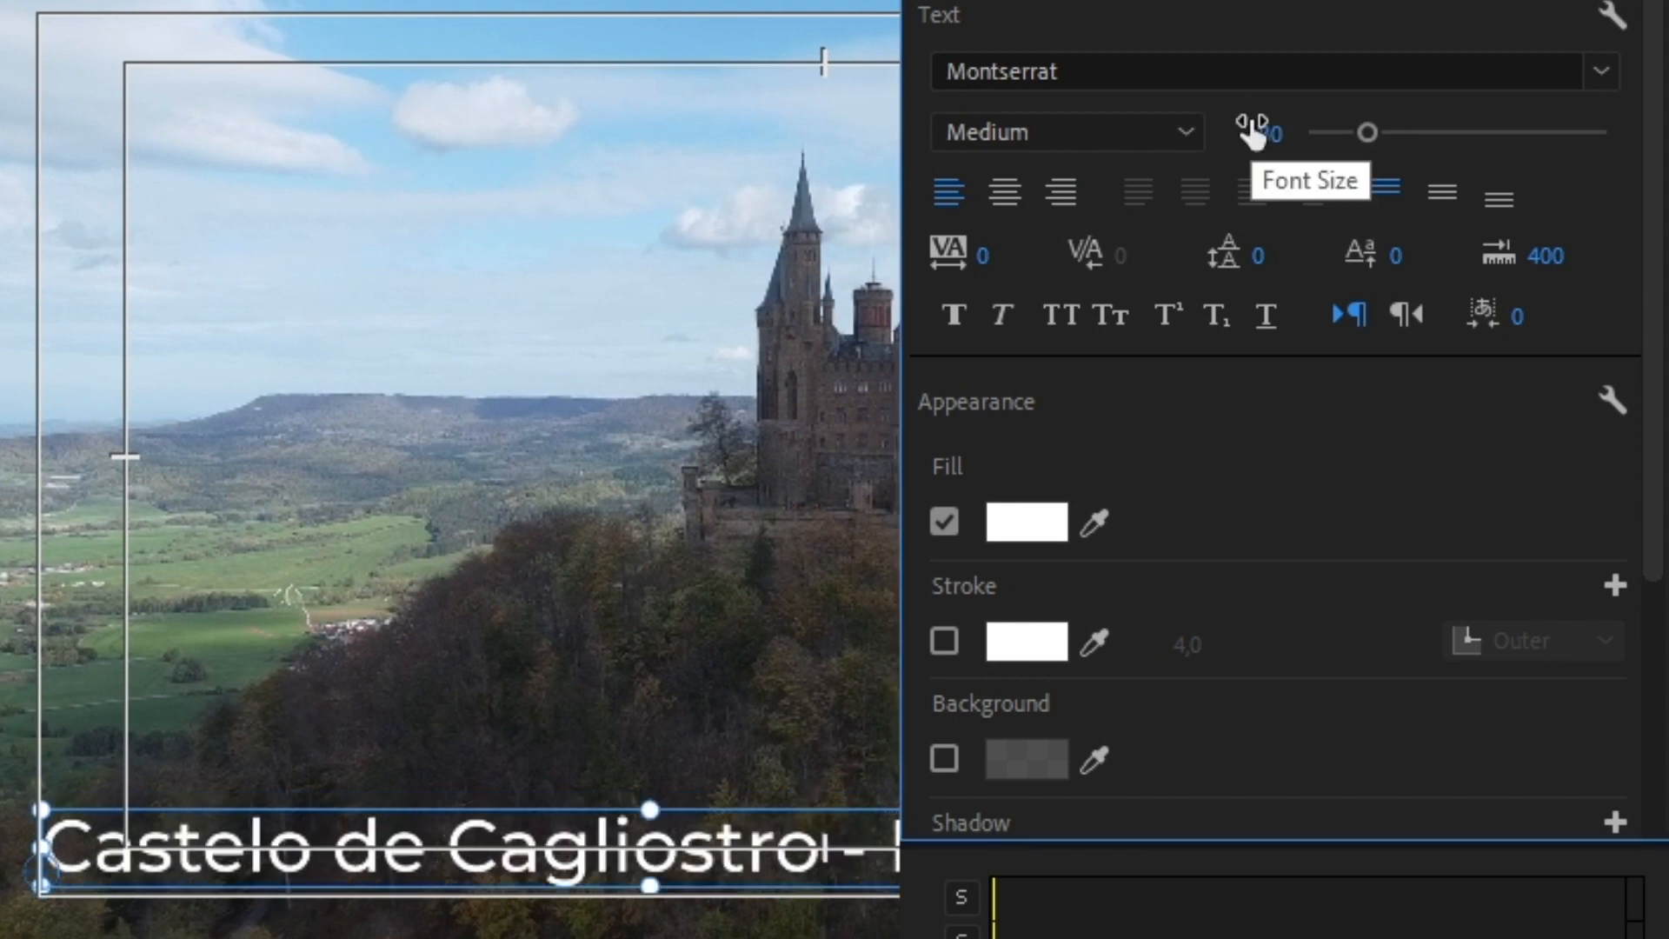
Try all caps on the castle title's text and work on its fill color in the Color Picker.
{"action": "double_click", "coordinate": [885, 843]}
{"action": "left_click", "coordinate": [885, 843]}
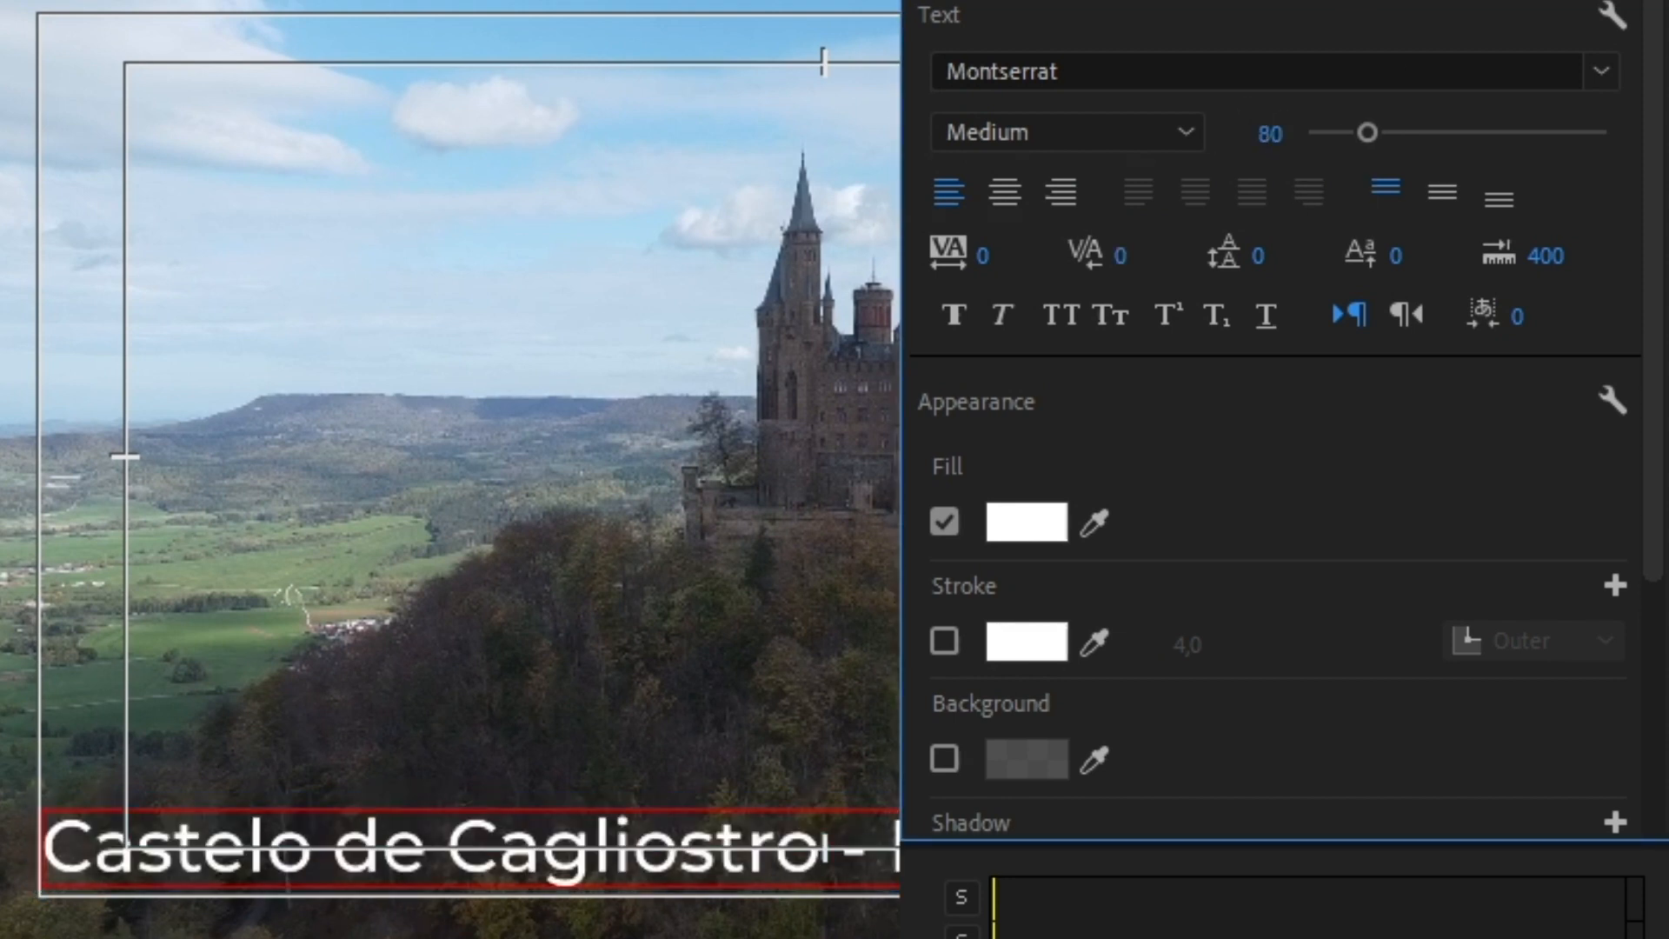
{"action": "left_click", "coordinate": [1061, 314]}
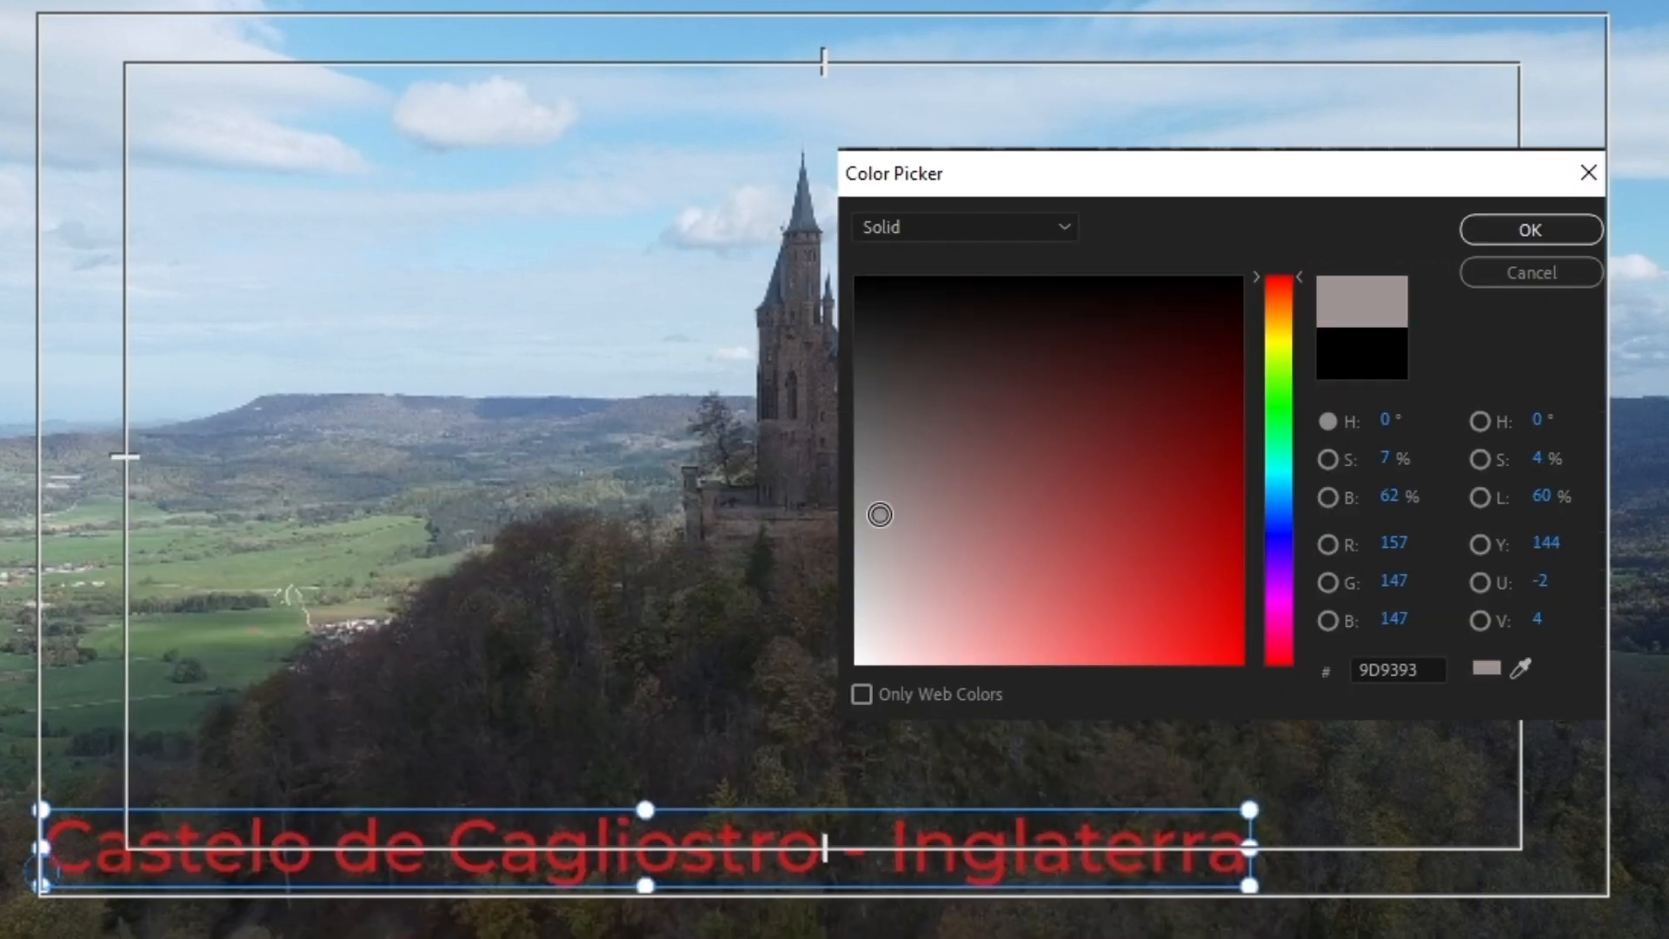
{"action": "left_click_drag", "start_coordinate": [880, 515], "coordinate": [936, 587]}
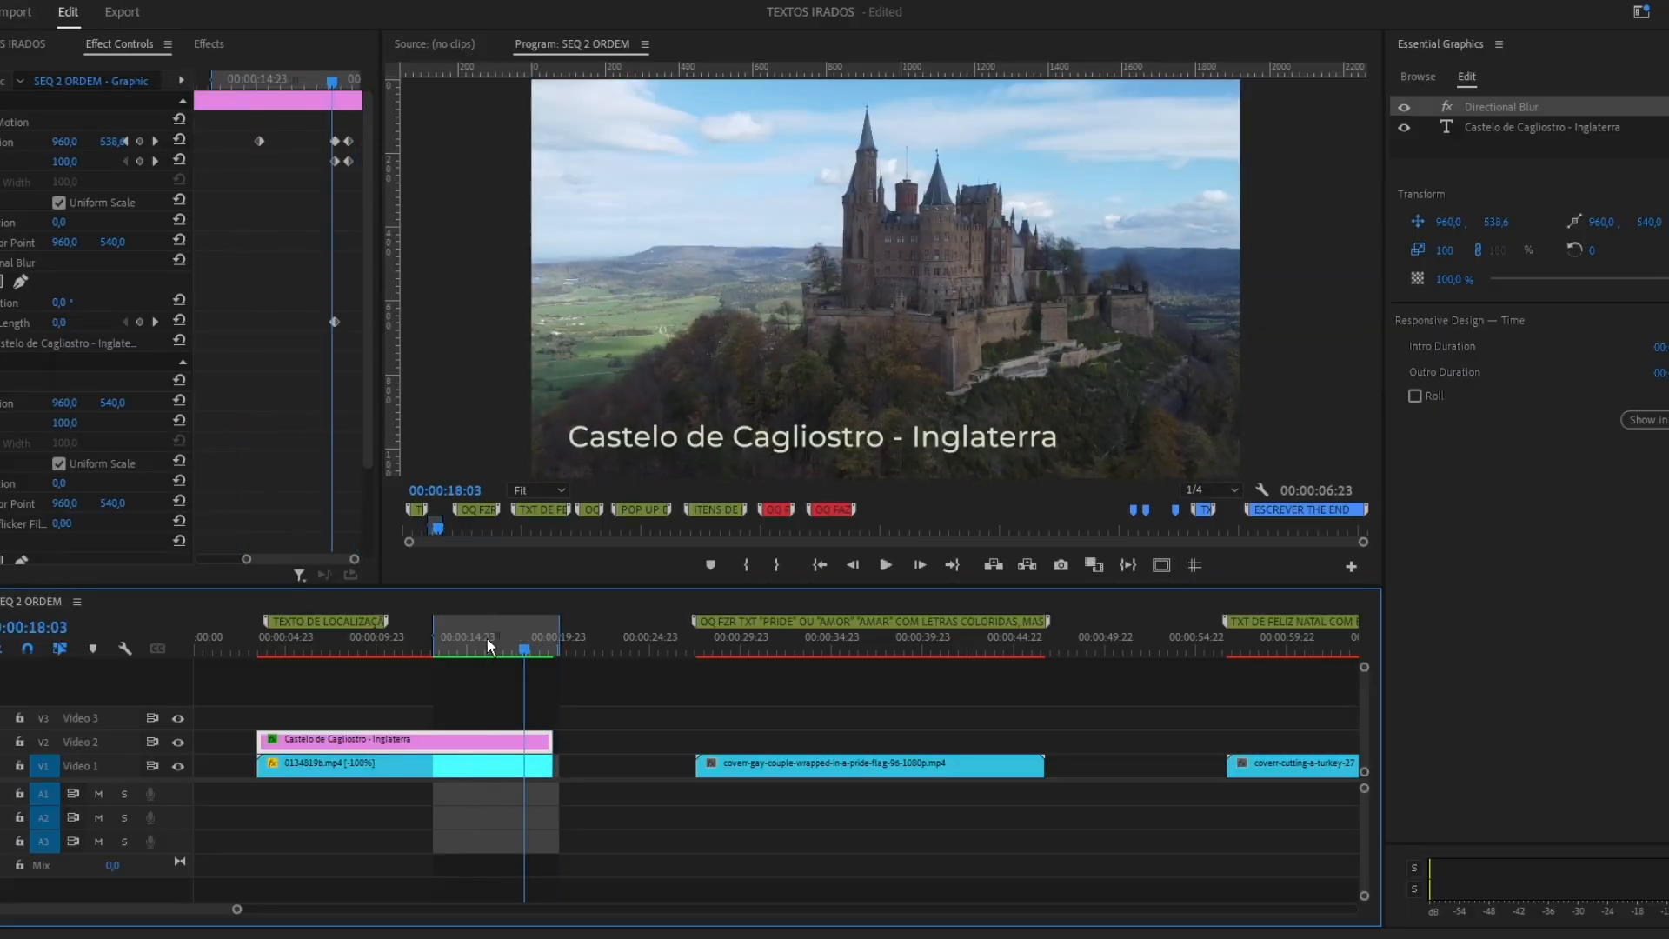
Retime the castle title's Vector Motion keyframes near the end of the clip and render the preview.
{"action": "left_click_drag", "start_coordinate": [315, 141], "coordinate": [335, 141]}
{"action": "left_click_drag", "start_coordinate": [317, 82], "coordinate": [302, 85]}
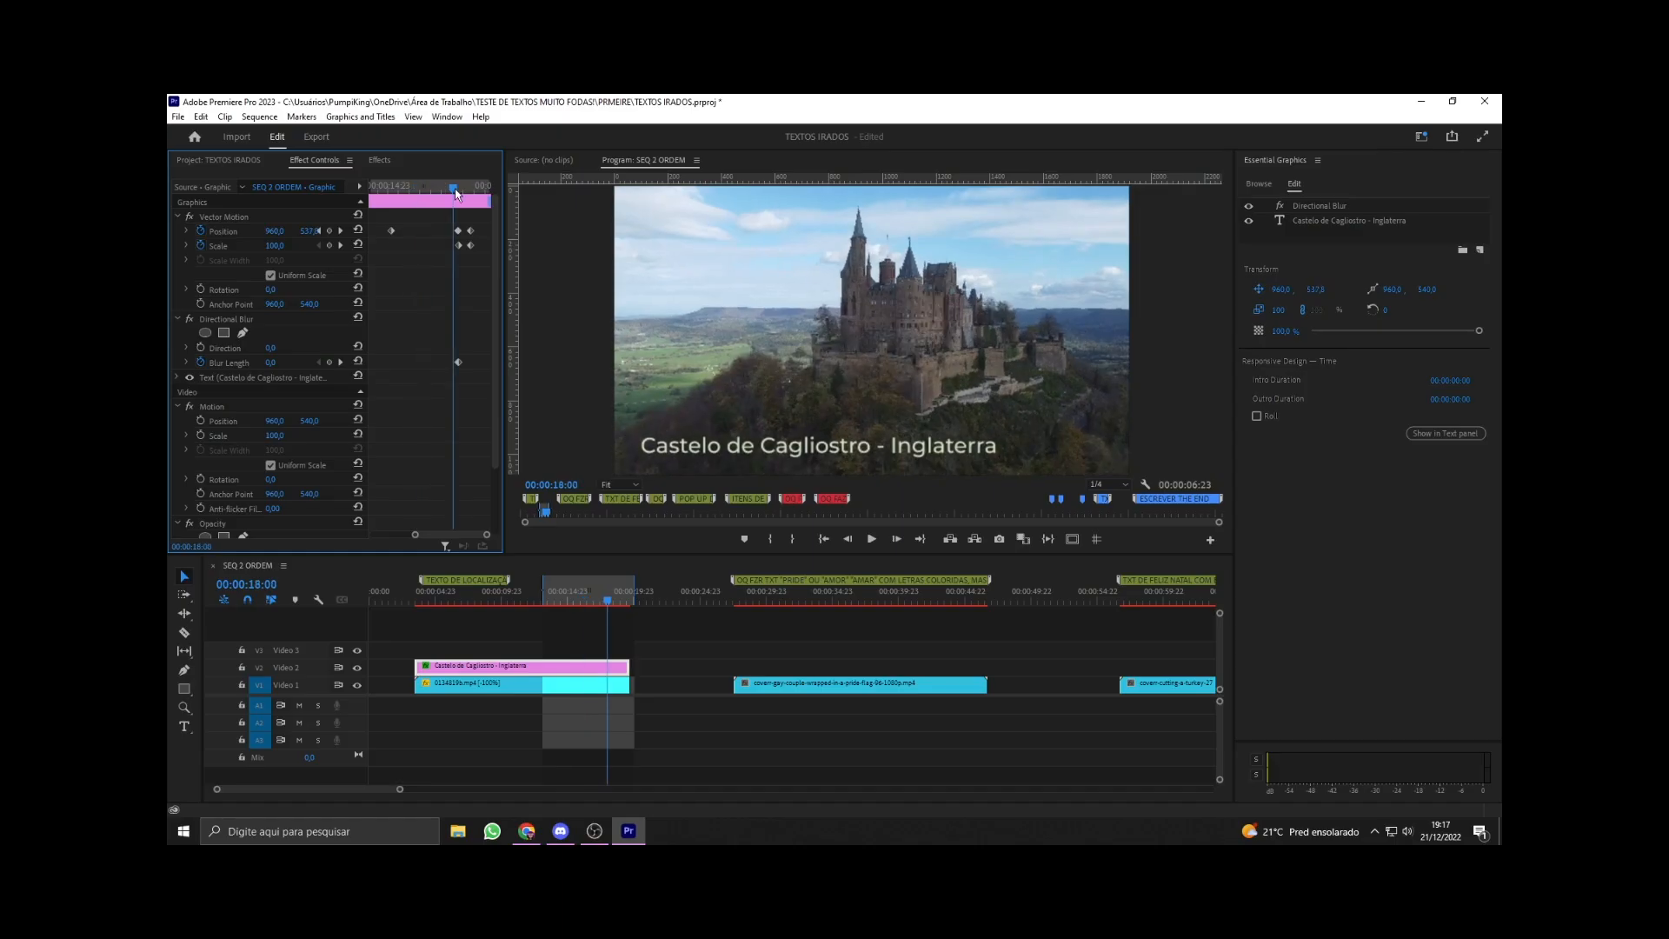
{"action": "left_click_drag", "start_coordinate": [467, 214], "coordinate": [424, 190]}
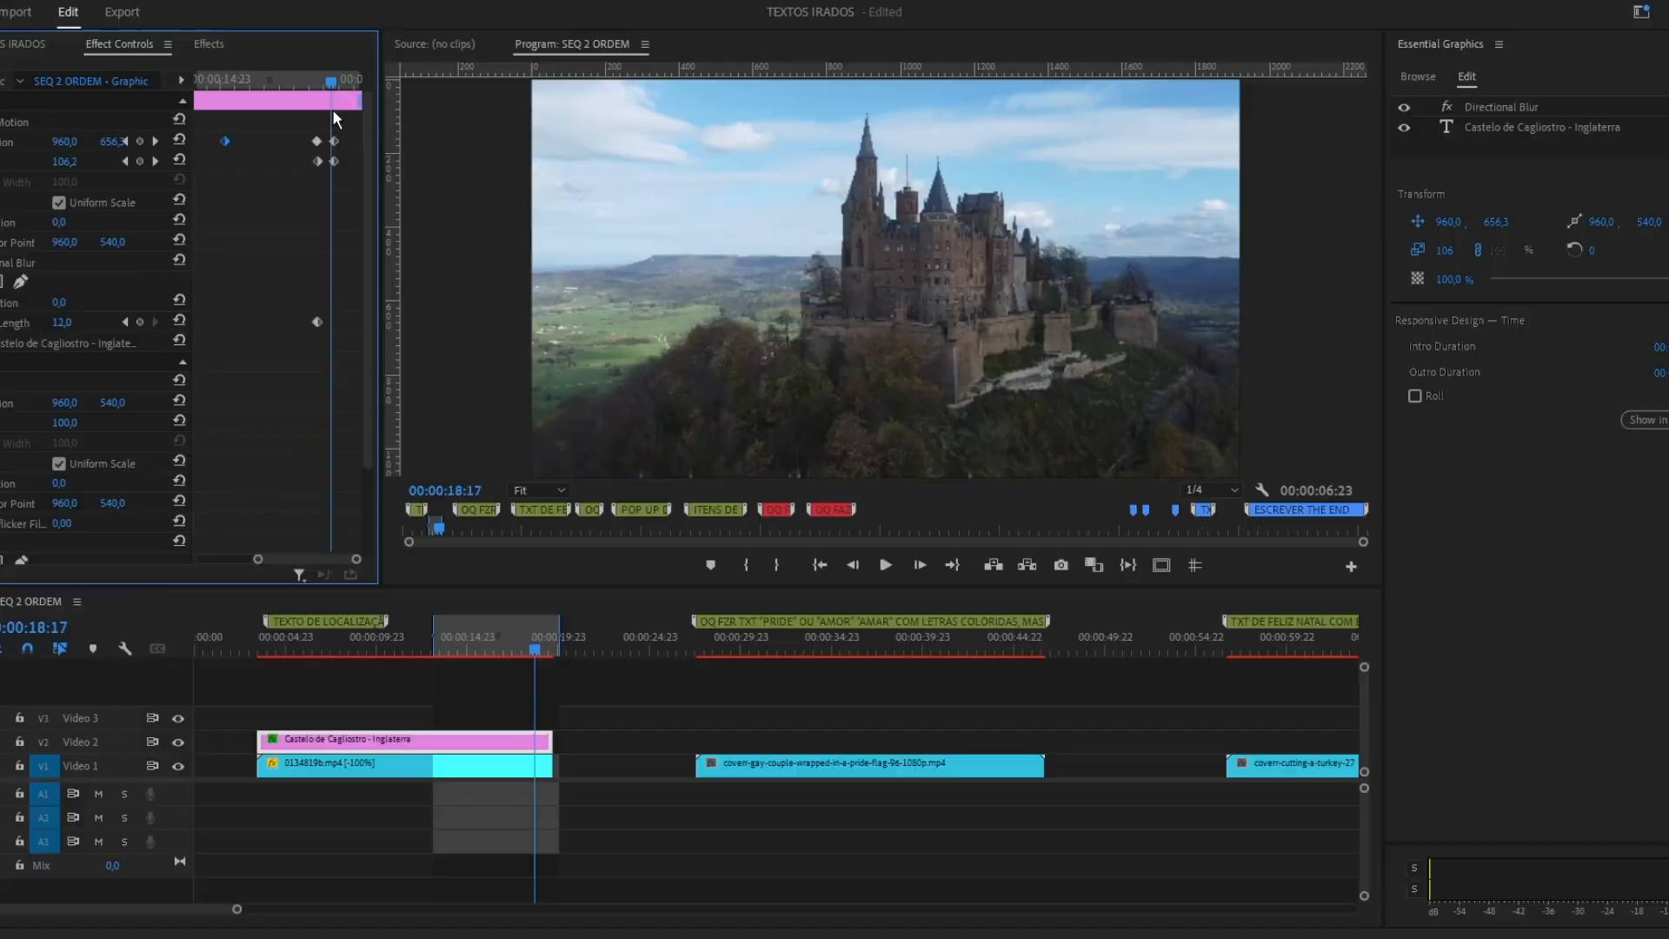
{"action": "key", "text": "Return"}
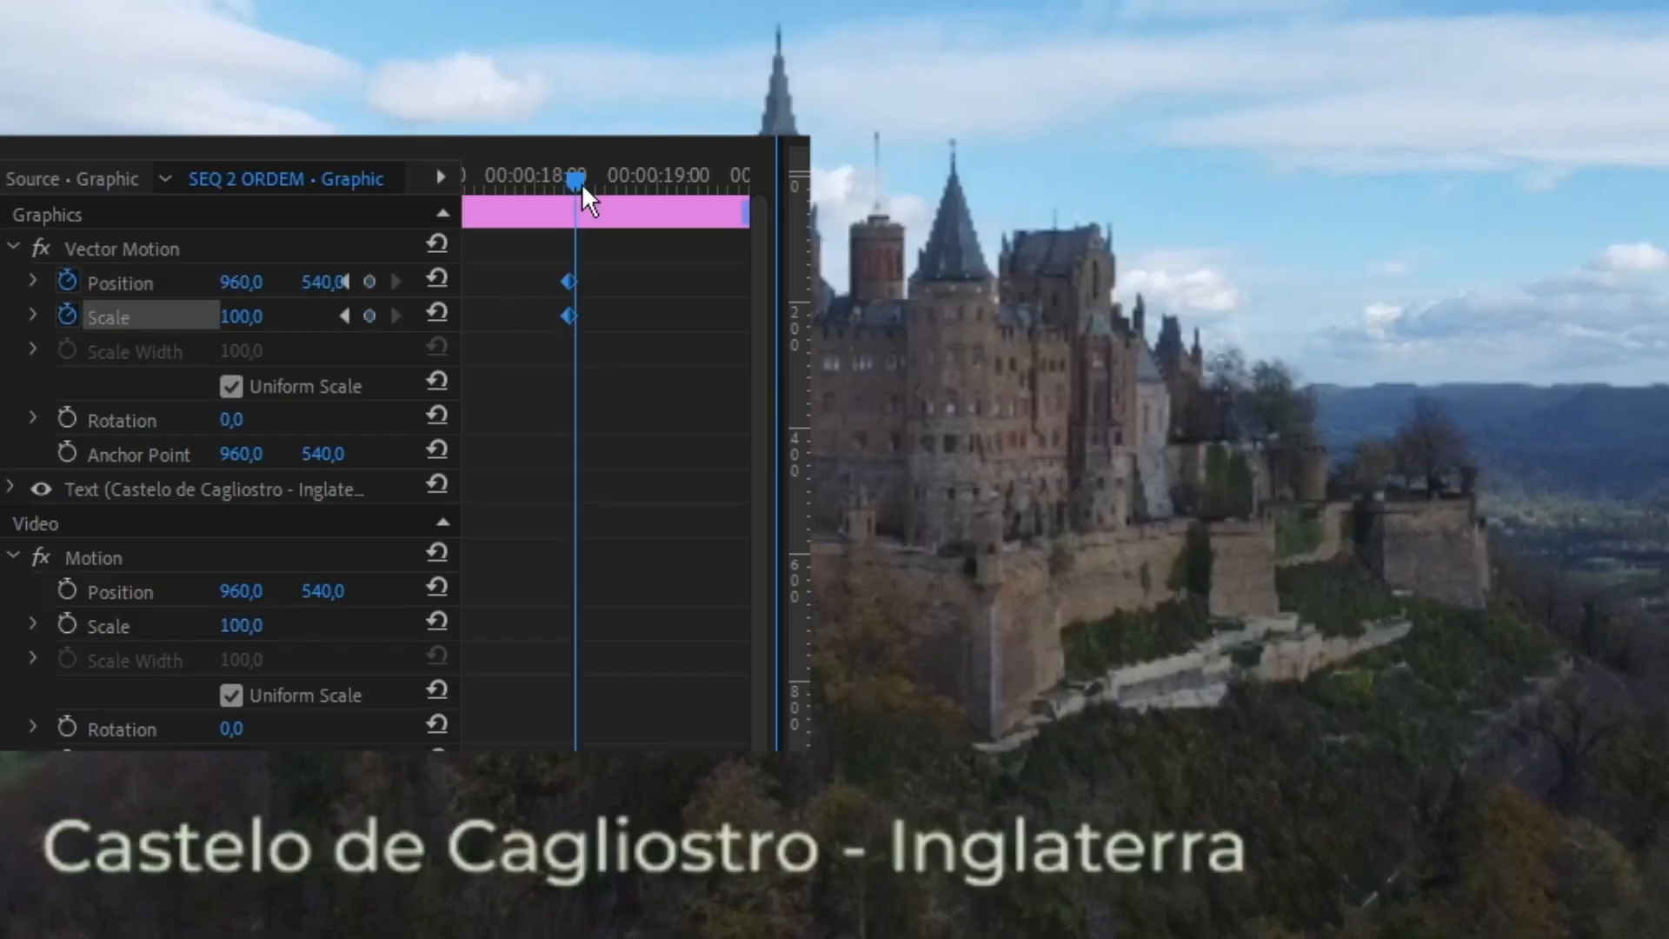
Move the title's last Scale keyframe in line with its last Position keyframe and play back the animation.
{"action": "mouse_move", "coordinate": [582, 193]}
{"action": "left_mouse_down"}
{"action": "mouse_move", "coordinate": [641, 205]}
{"action": "mouse_move", "coordinate": [735, 180]}
{"action": "mouse_move", "coordinate": [607, 181]}
{"action": "left_mouse_up"}
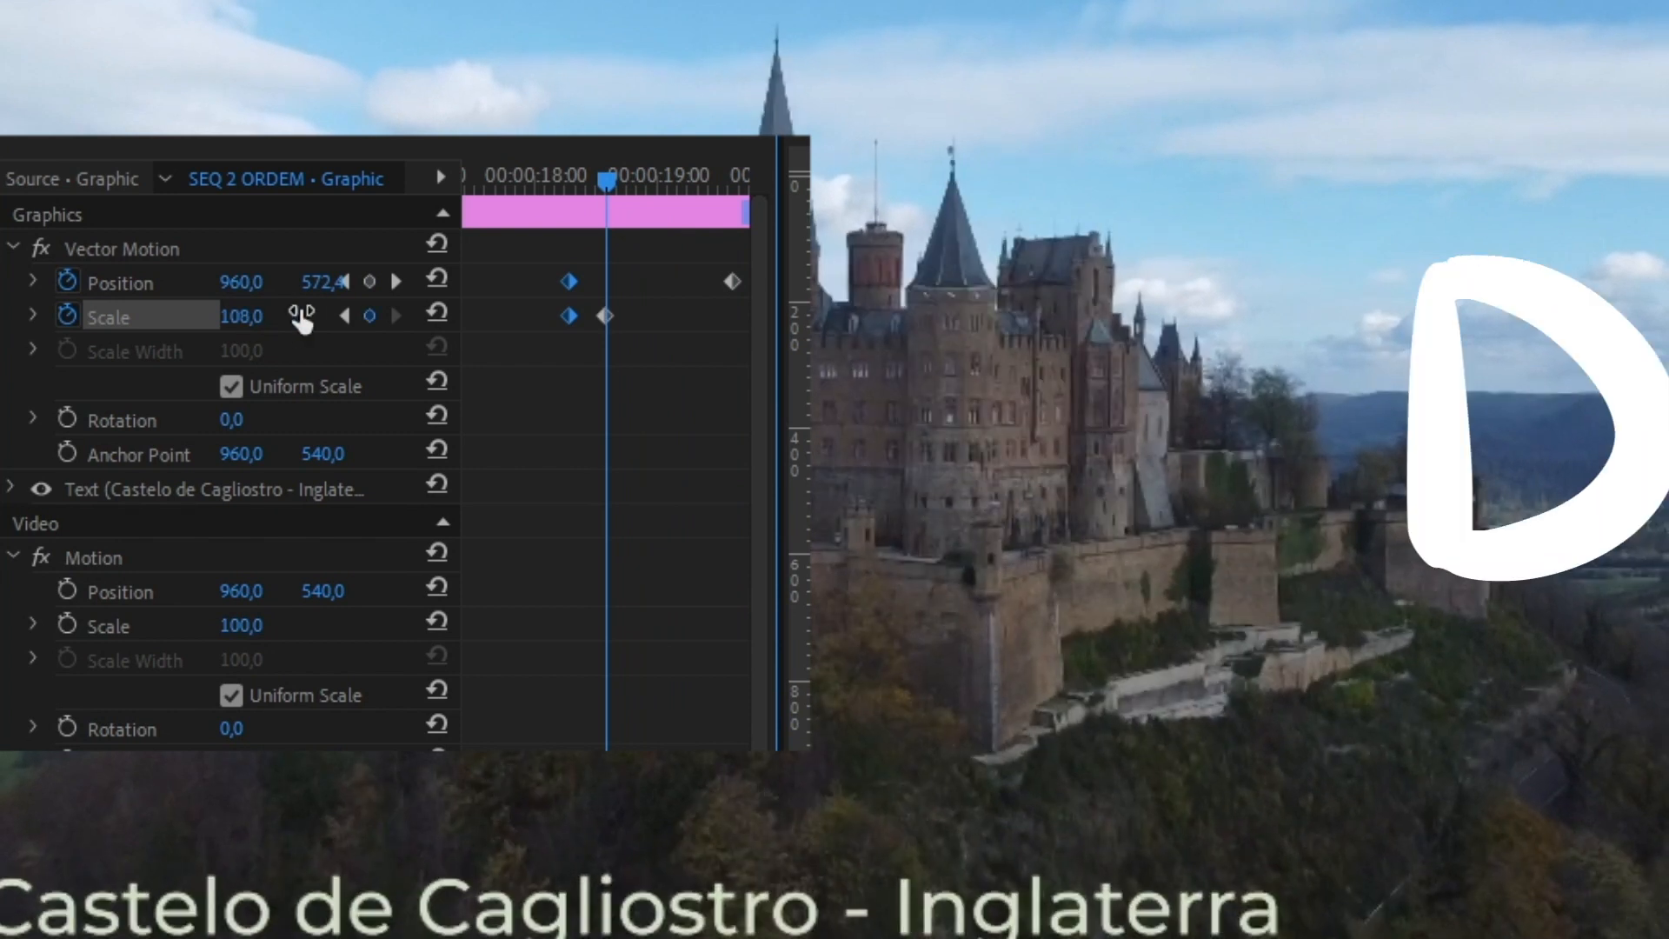
{"action": "left_click_drag", "start_coordinate": [604, 316], "coordinate": [733, 317]}
{"action": "left_click_drag", "start_coordinate": [615, 181], "coordinate": [551, 174]}
{"action": "key", "text": "space"}
{"action": "left_click", "coordinate": [519, 172]}
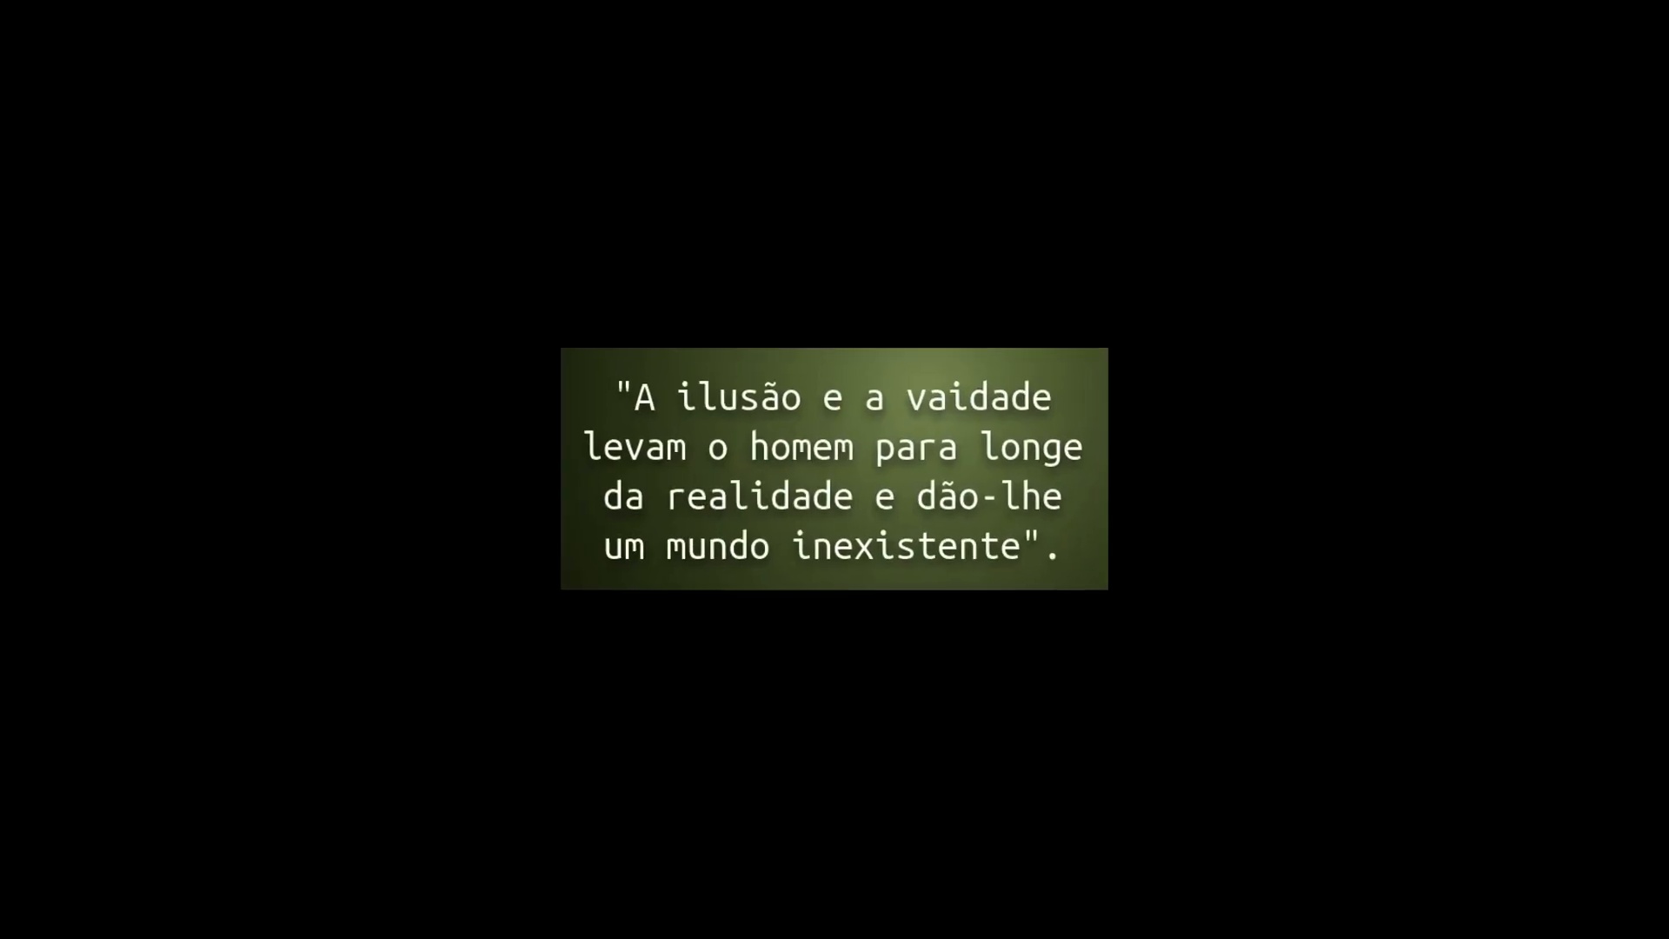
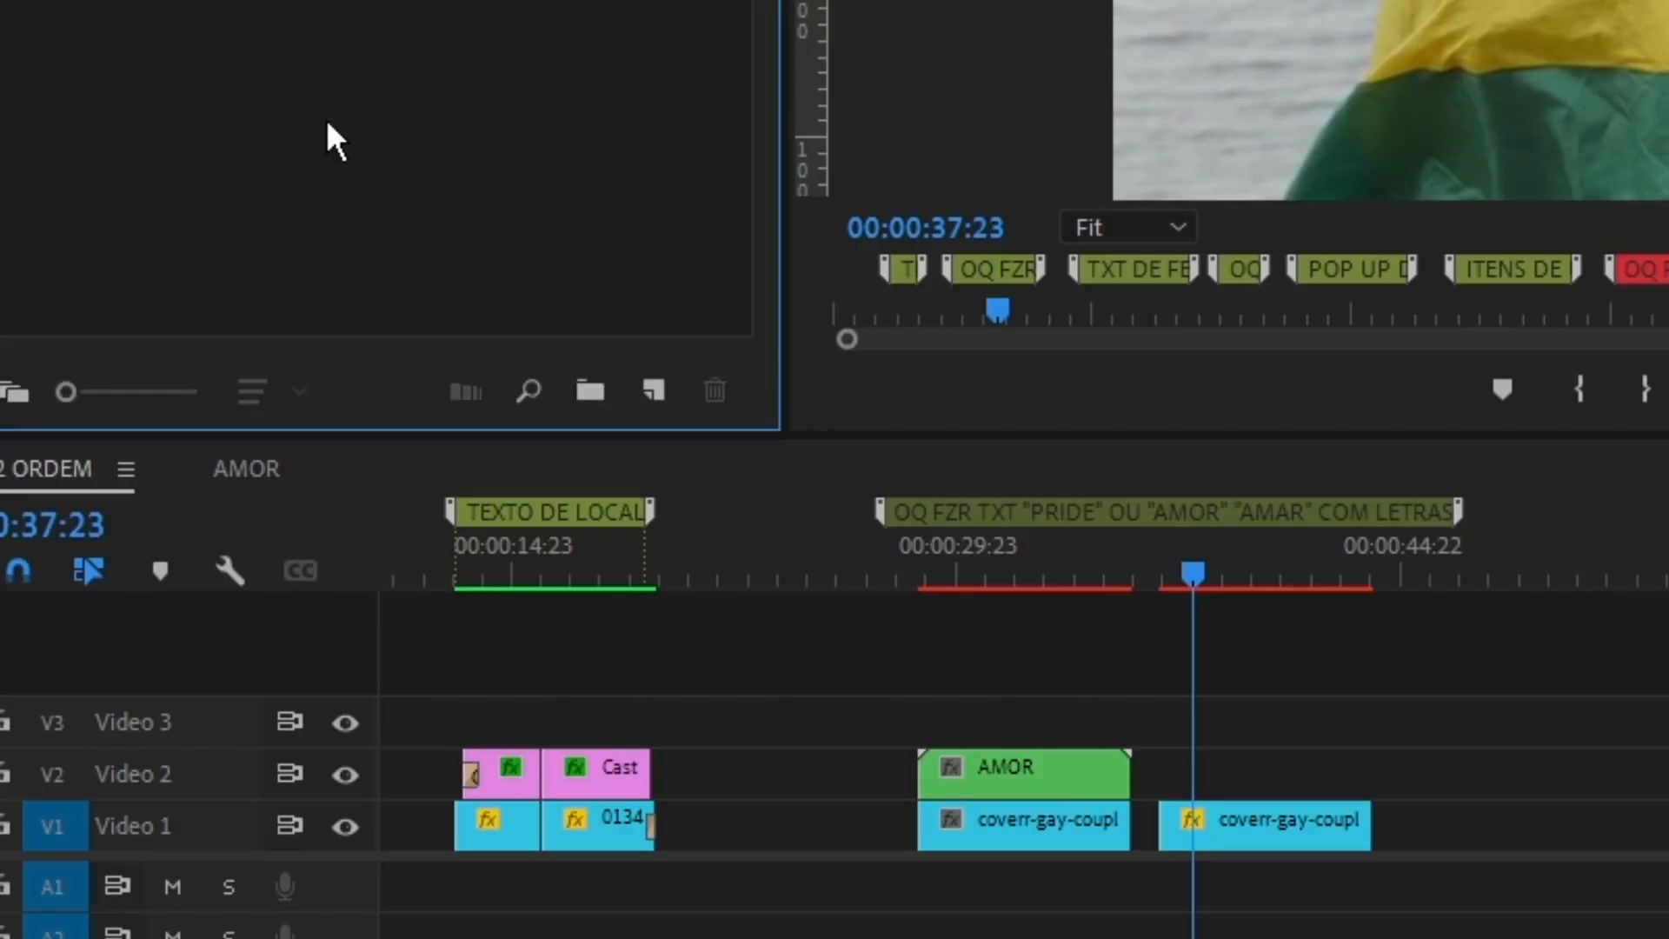
Create a black video item and lay it over the second couple clip, trimmed to that clip's length.
{"action": "right_click", "coordinate": [328, 124]}
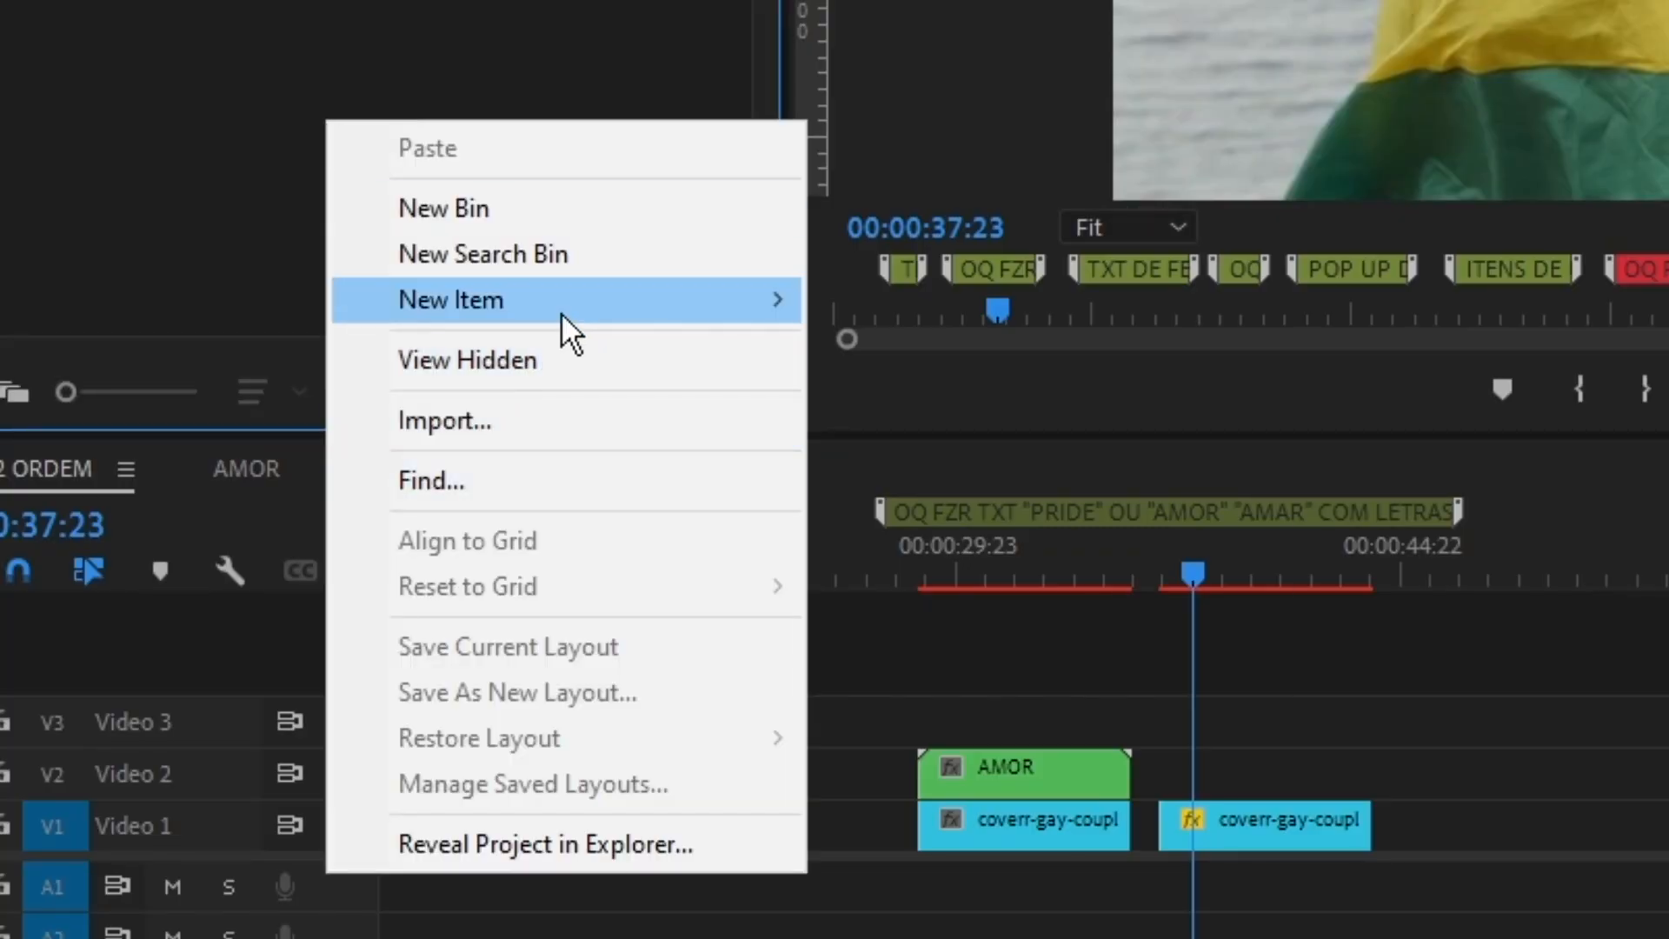
{"action": "mouse_move", "coordinate": [559, 328]}
{"action": "left_click", "coordinate": [940, 528]}
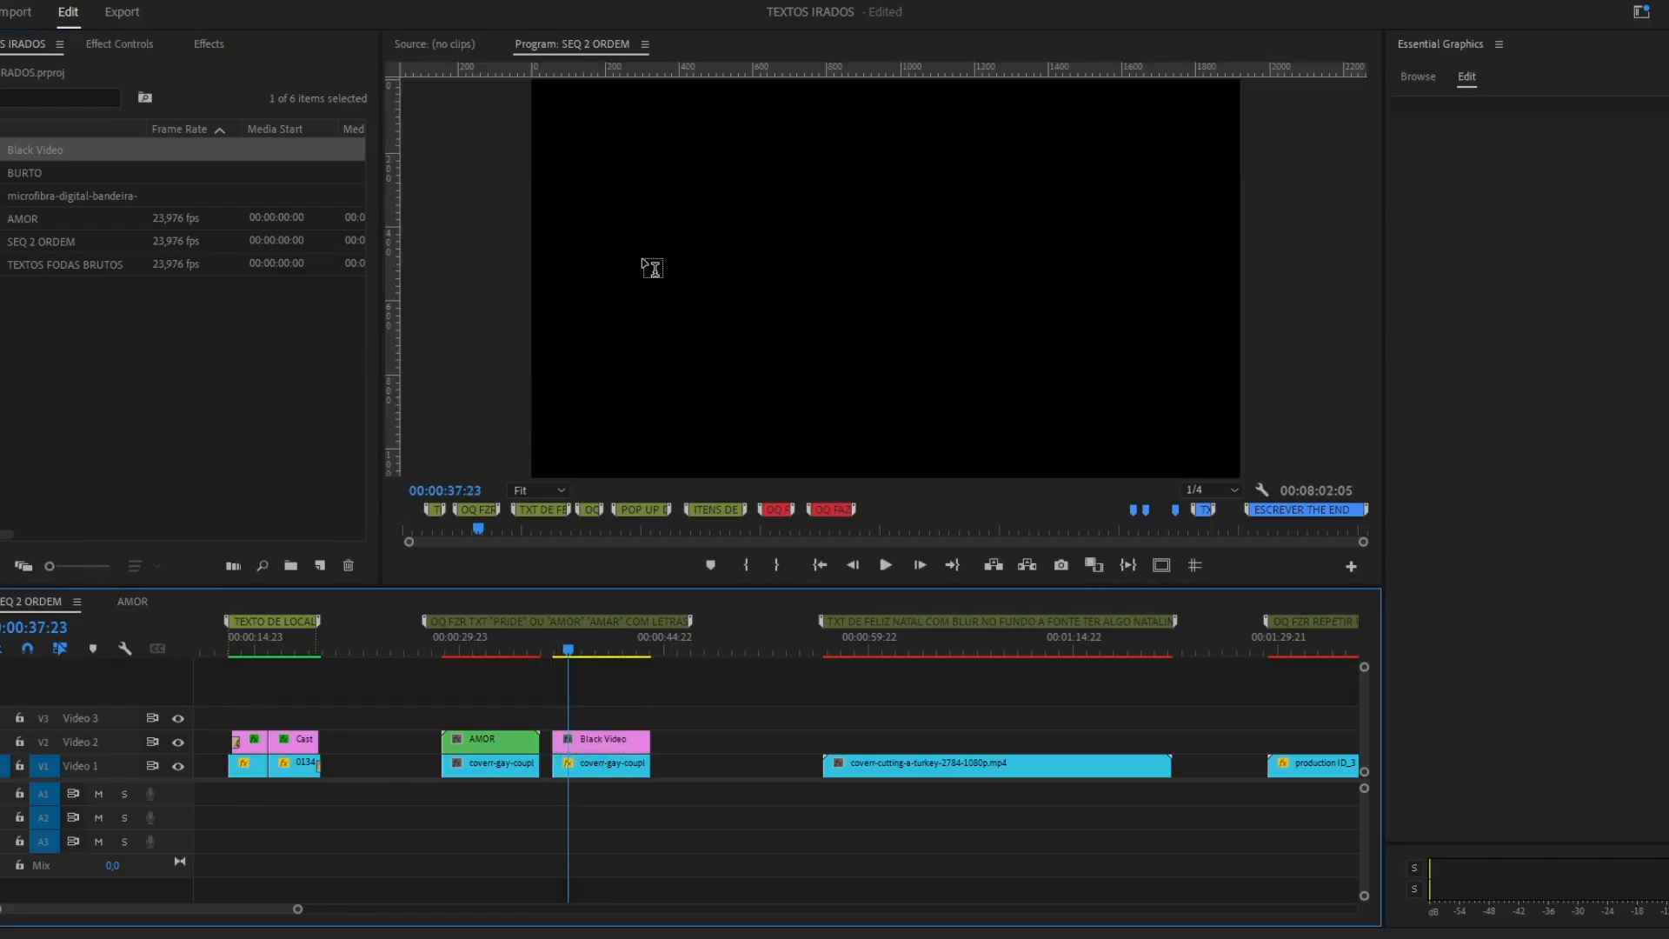
Add the text title "AMOR" over the couple clip and enlarge it across the frame above the black background.
{"action": "left_click", "coordinate": [652, 268]}
{"action": "type", "text": "AMOR"}
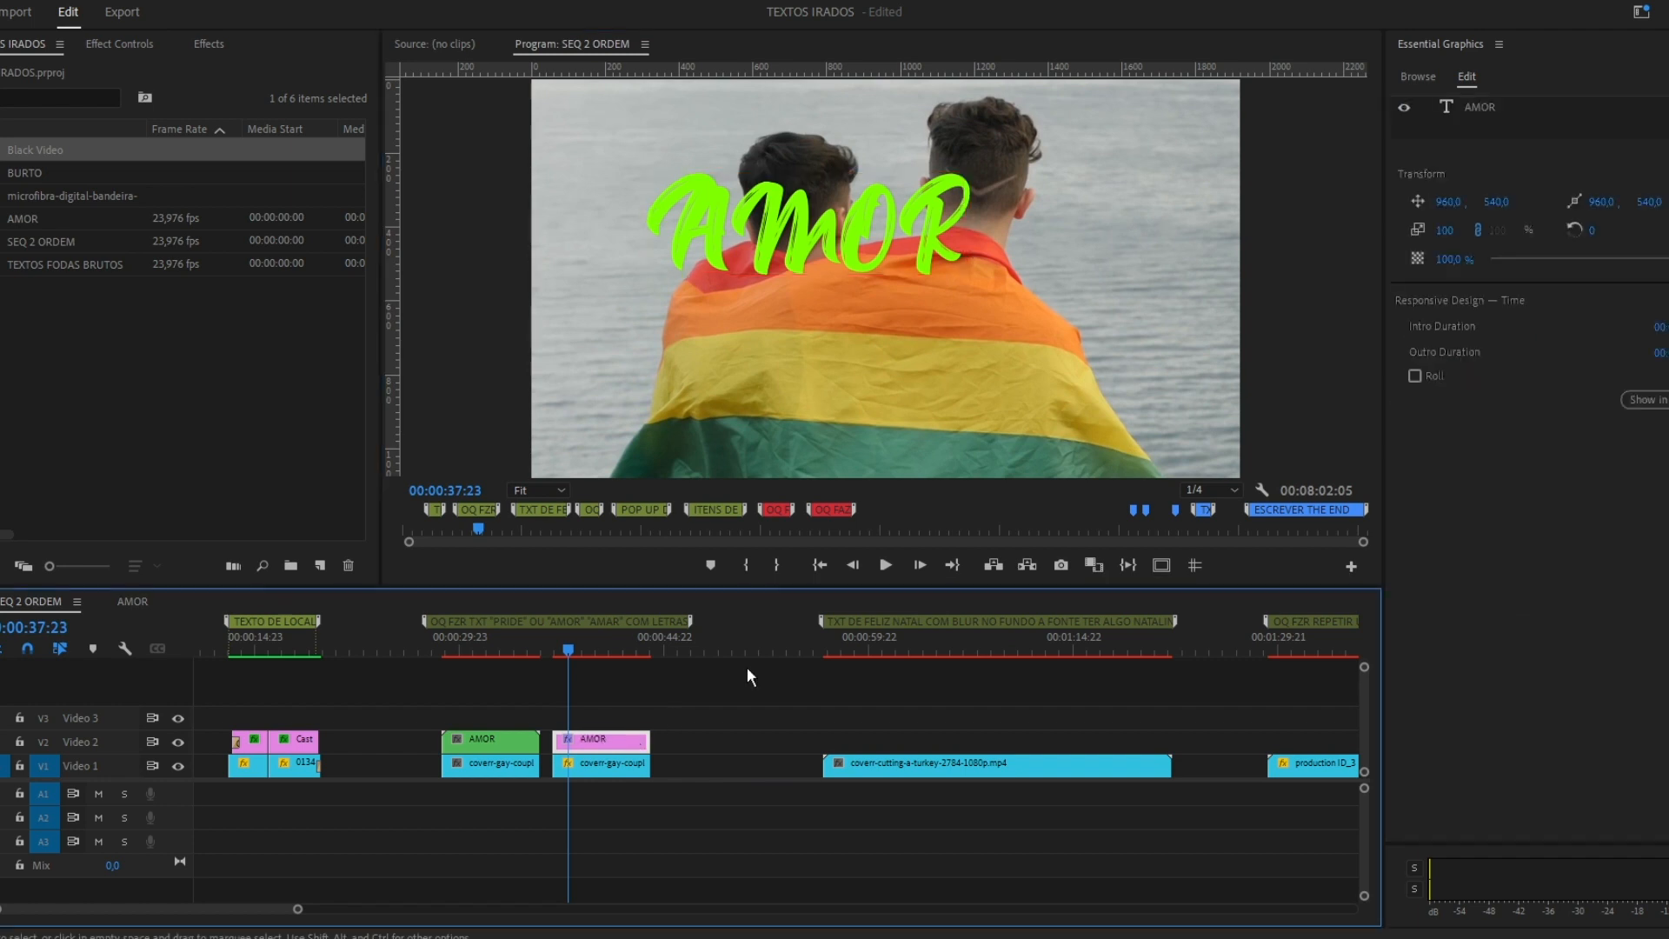
{"action": "left_click_drag", "start_coordinate": [903, 274], "coordinate": [870, 270]}
{"action": "left_click", "coordinate": [1161, 565]}
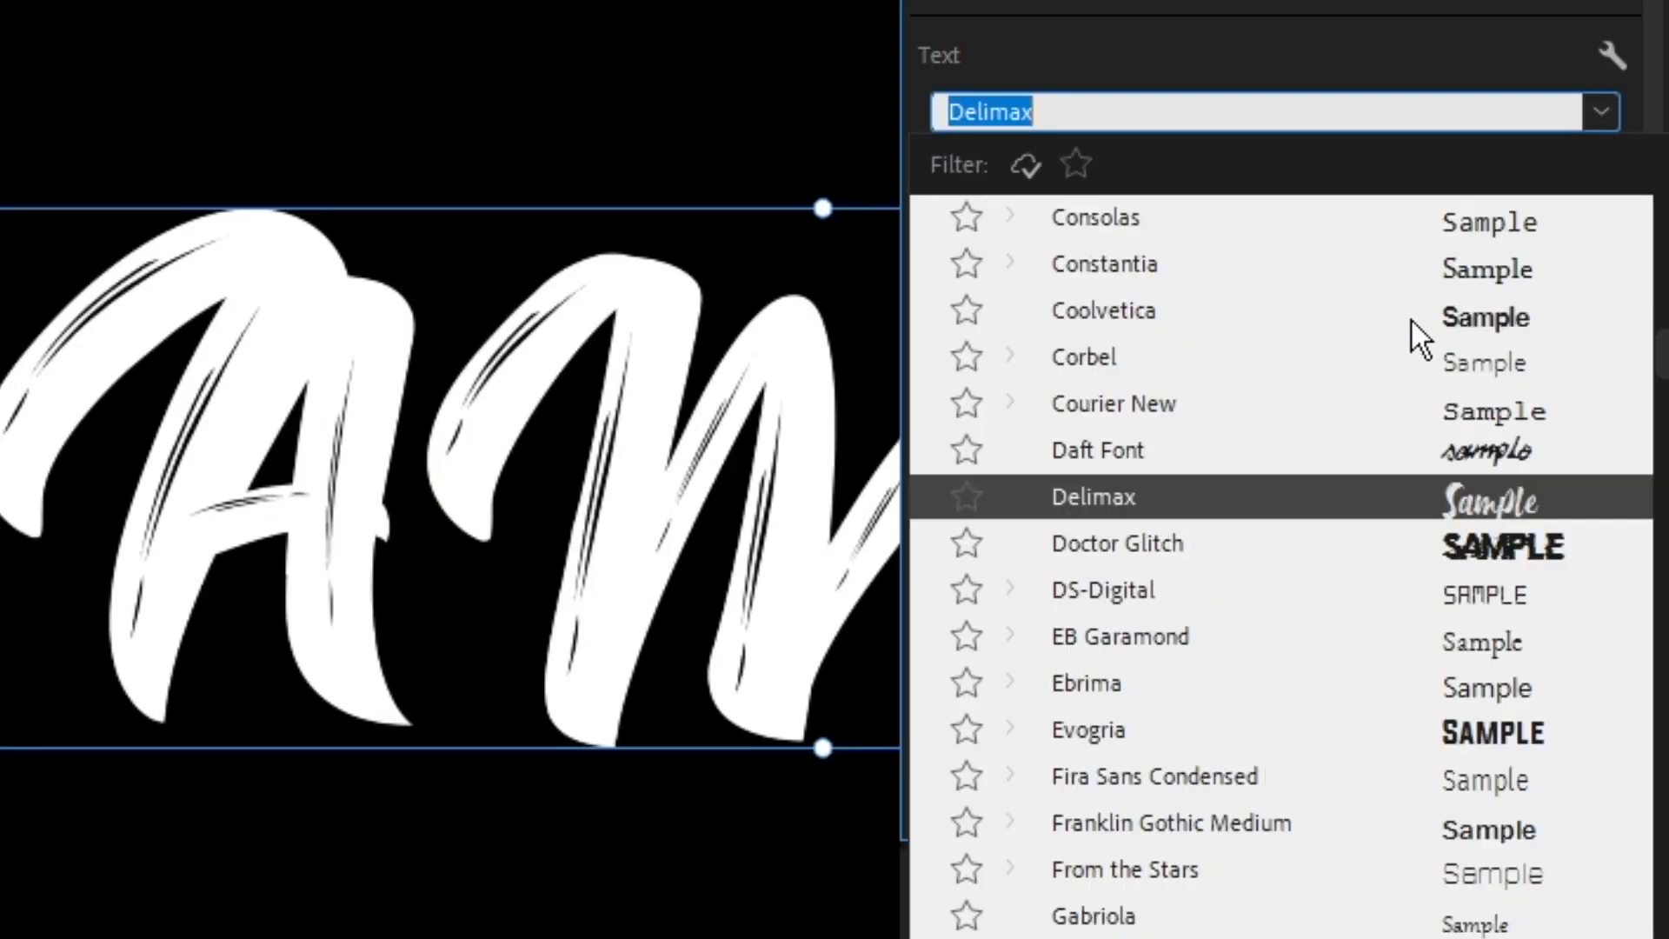
Change the AMOR title's font to The Bold Font.
{"action": "scroll", "coordinate": [1408, 335], "scroll_direction": "up", "scroll_amount": 10}
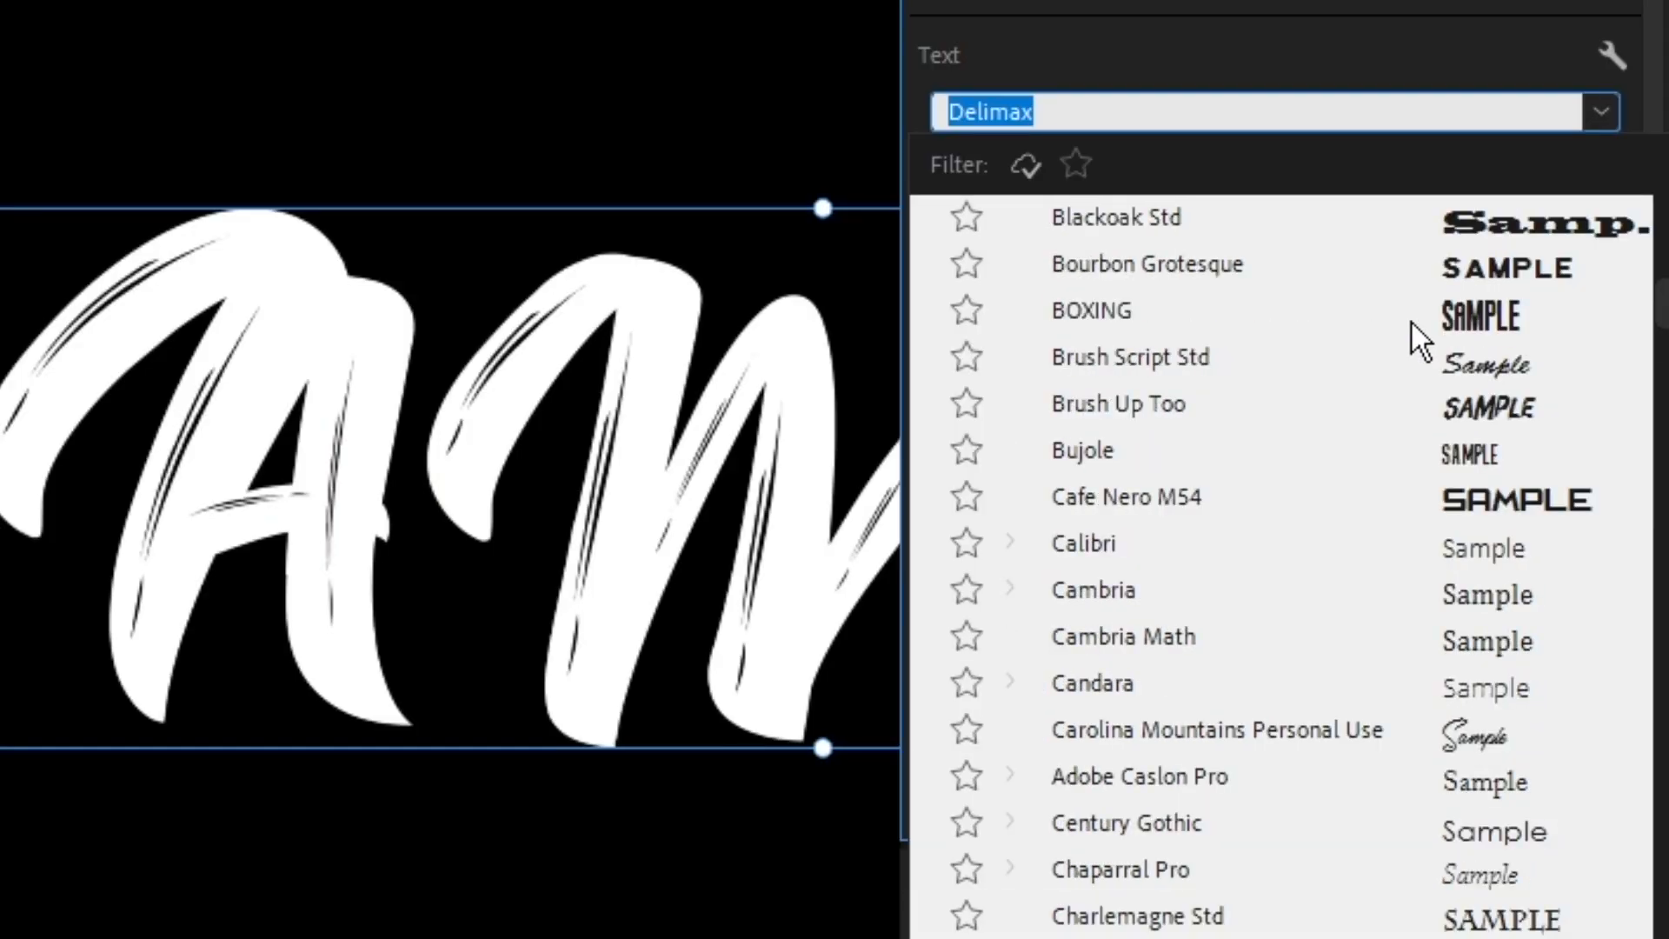
{"action": "scroll", "coordinate": [1452, 287], "scroll_direction": "up", "scroll_amount": 3}
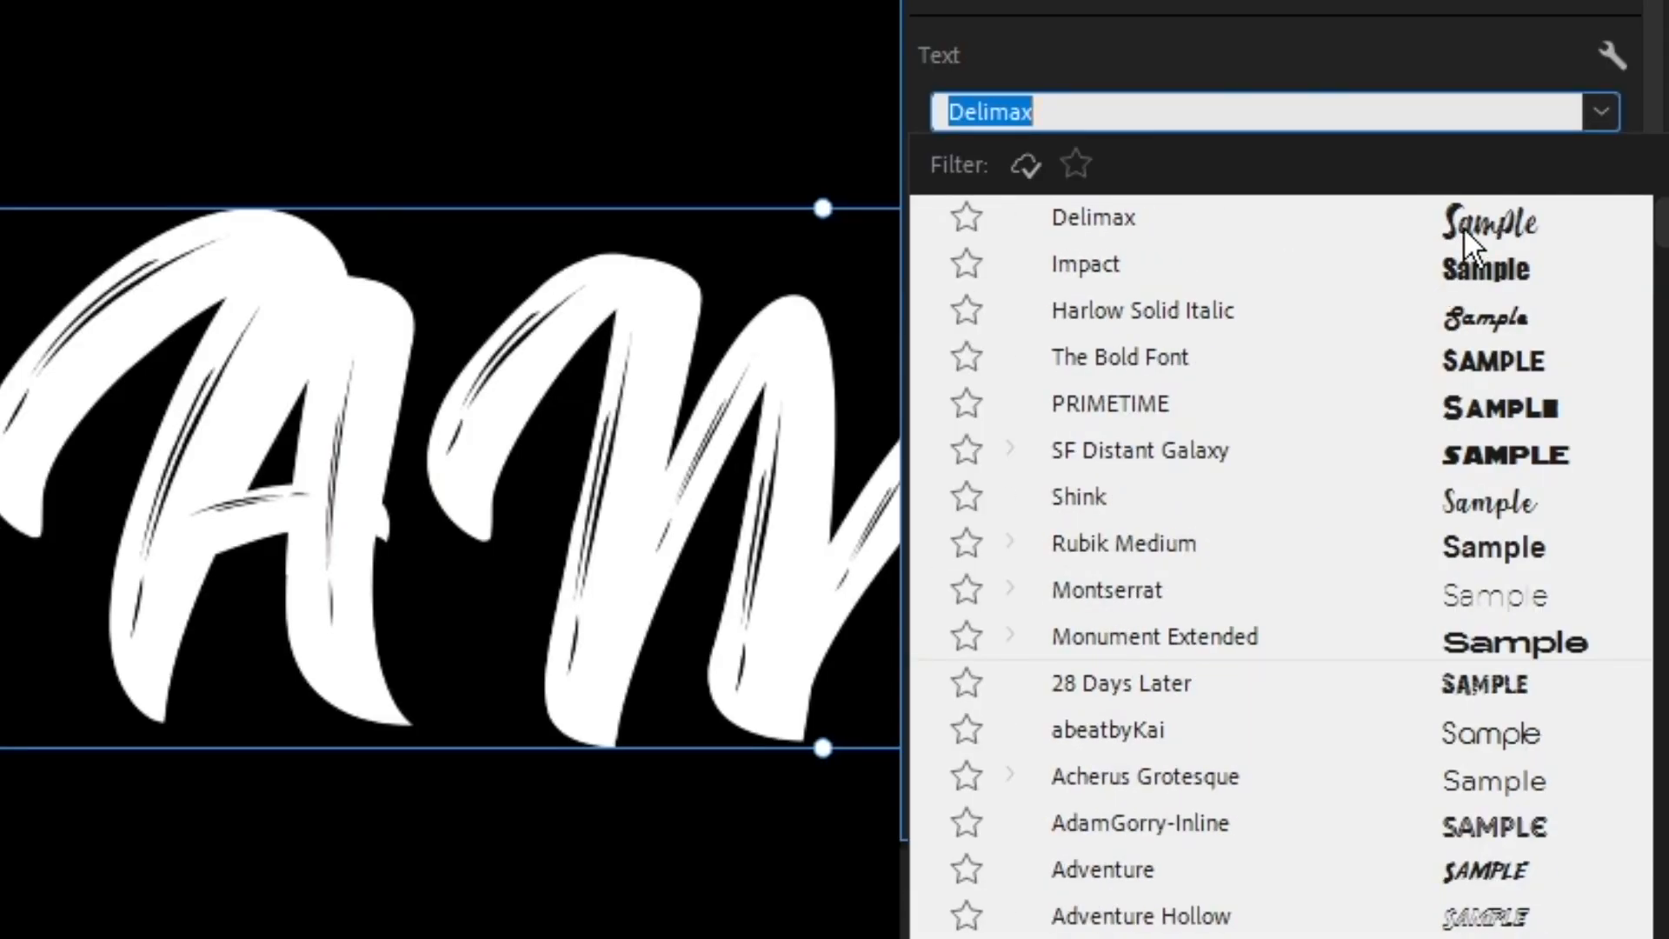
{"action": "left_click", "coordinate": [1461, 365]}
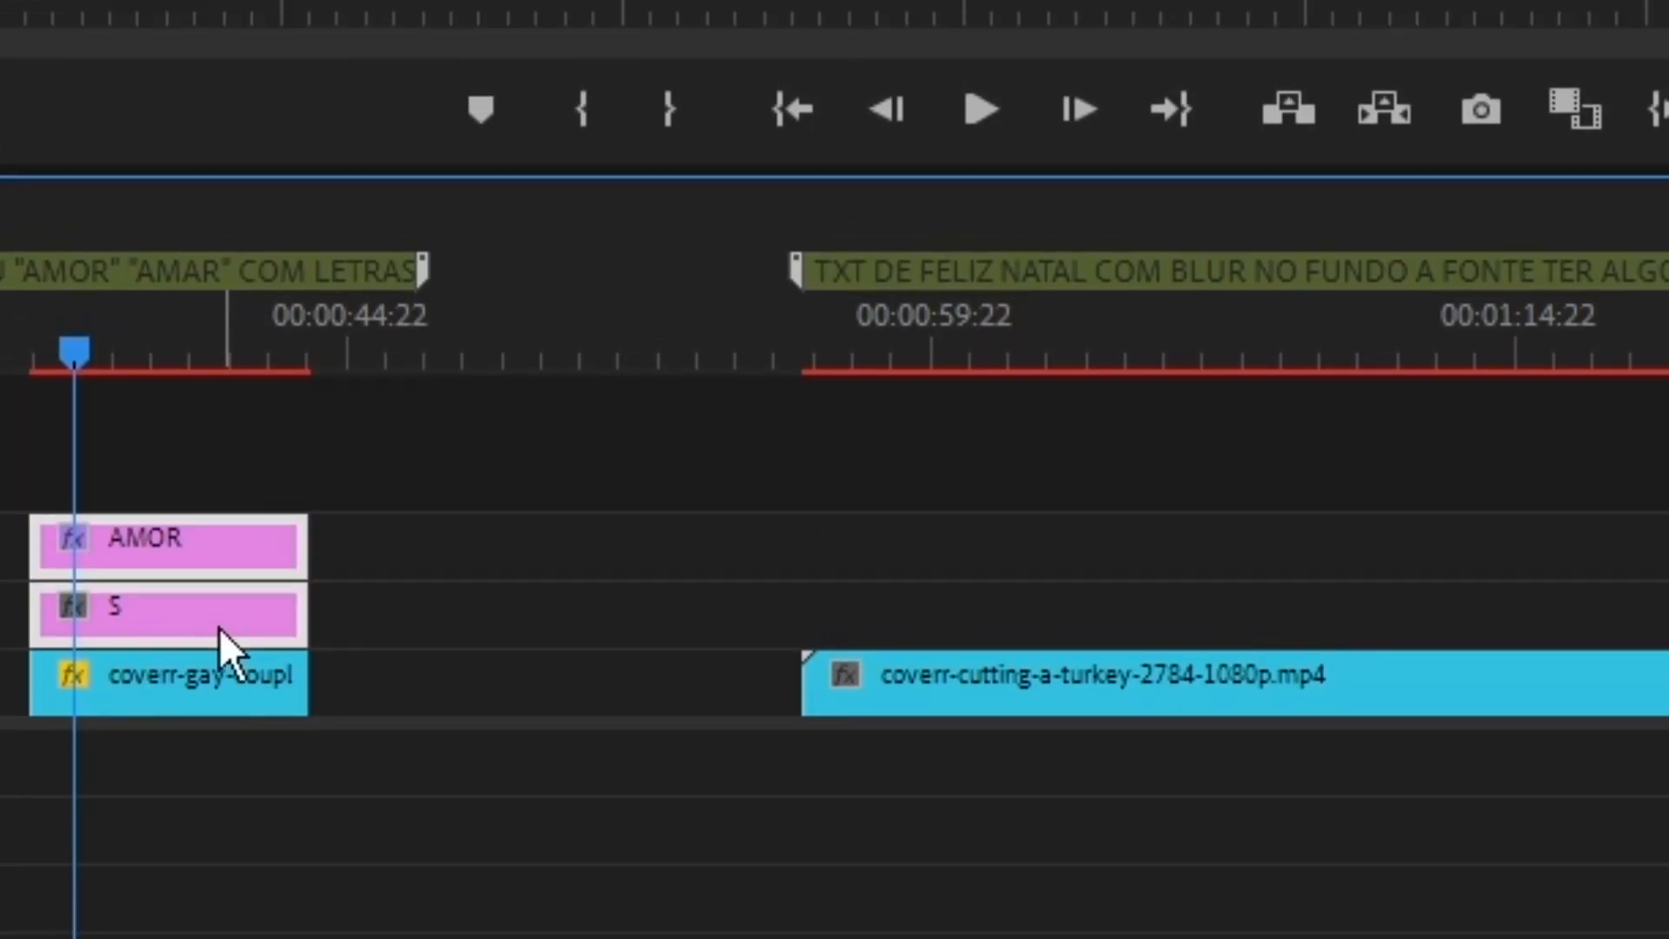
Nest the AMOR title together with its background clip into a sequence named AMOR.
{"action": "right_click", "coordinate": [219, 628]}
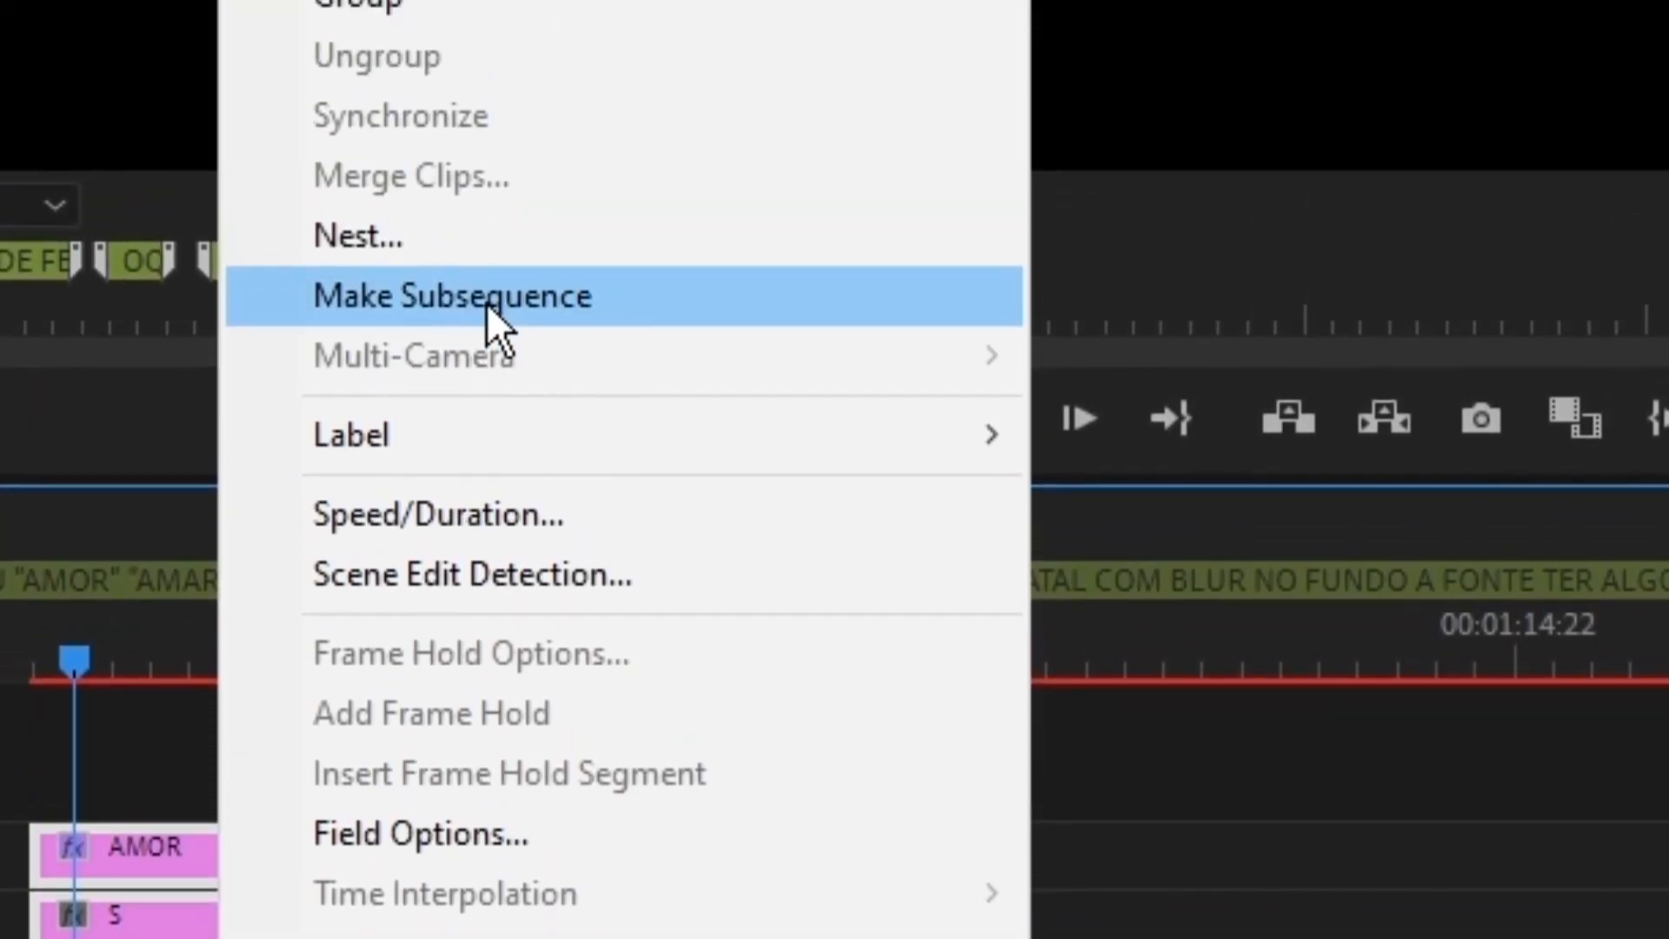
{"action": "left_click", "coordinate": [473, 233]}
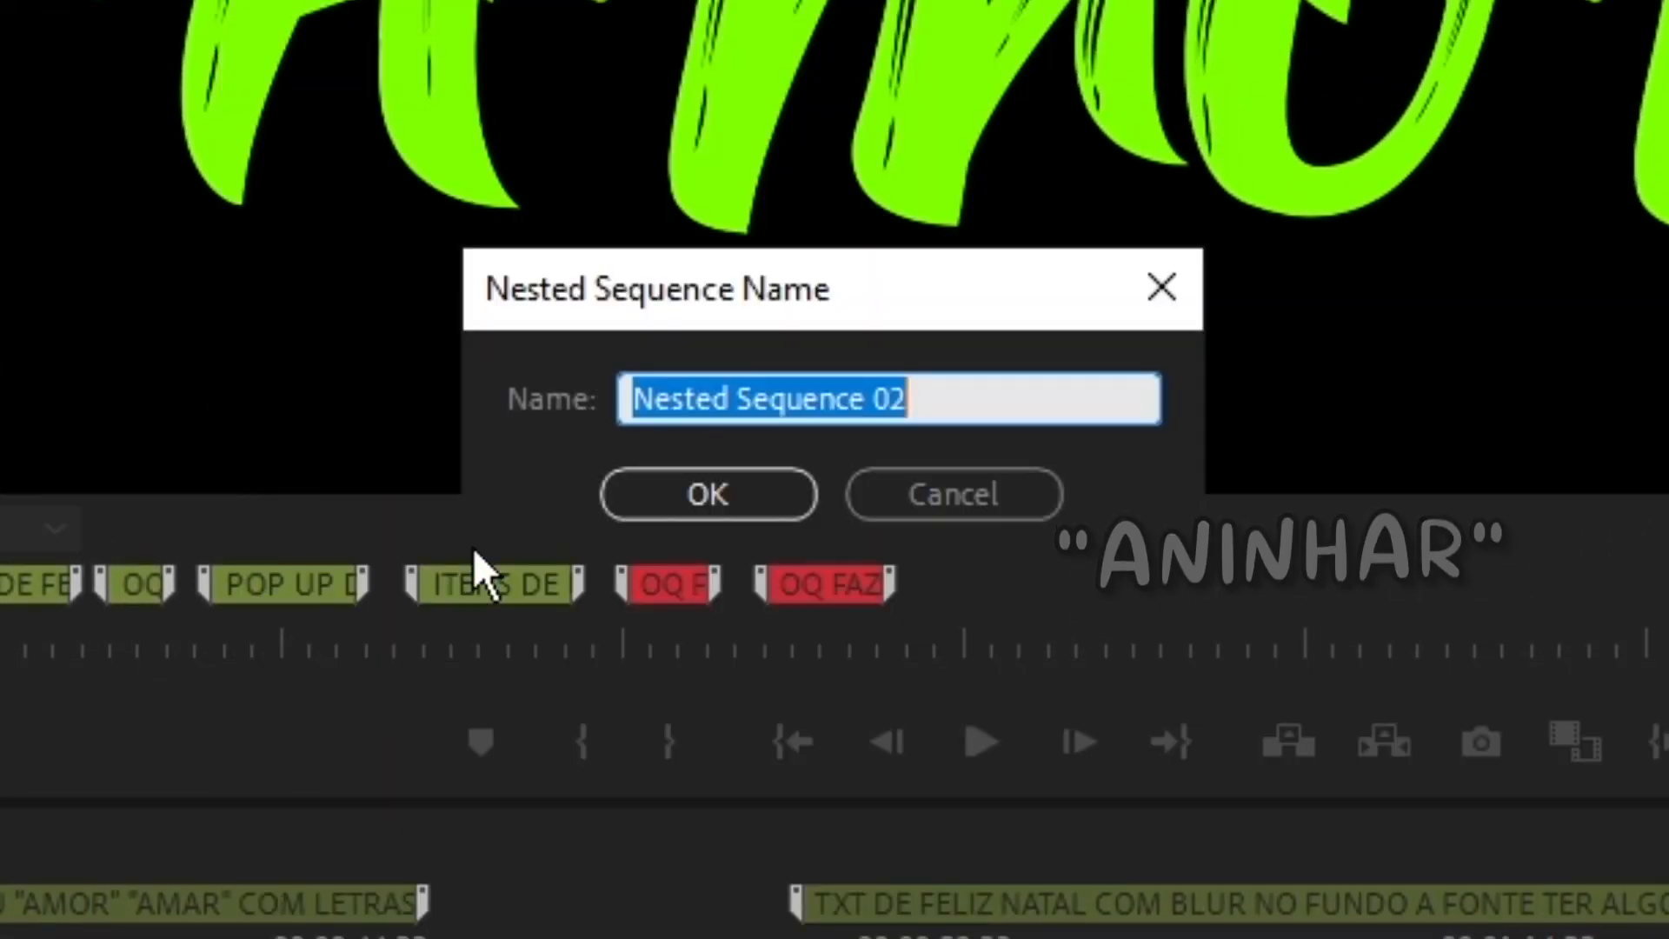
{"action": "type", "text": "AMO"}
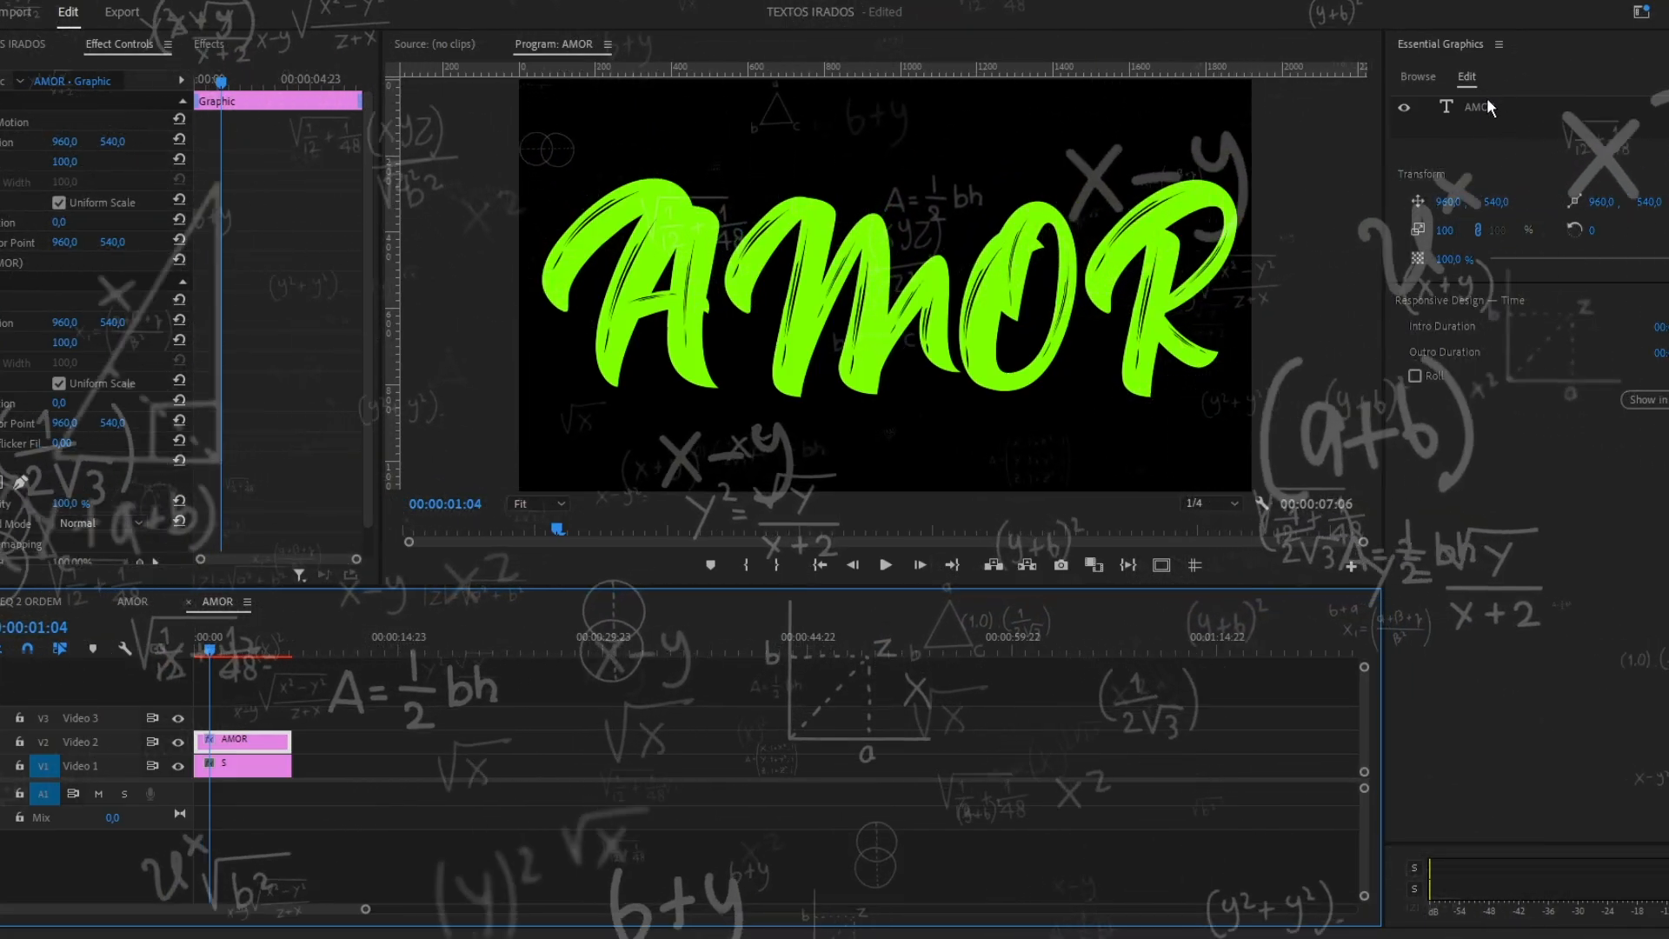
Set the AMOR text's fill color to white inside the nested sequence.
{"action": "left_click", "coordinate": [1486, 99]}
{"action": "left_click", "coordinate": [1445, 710]}
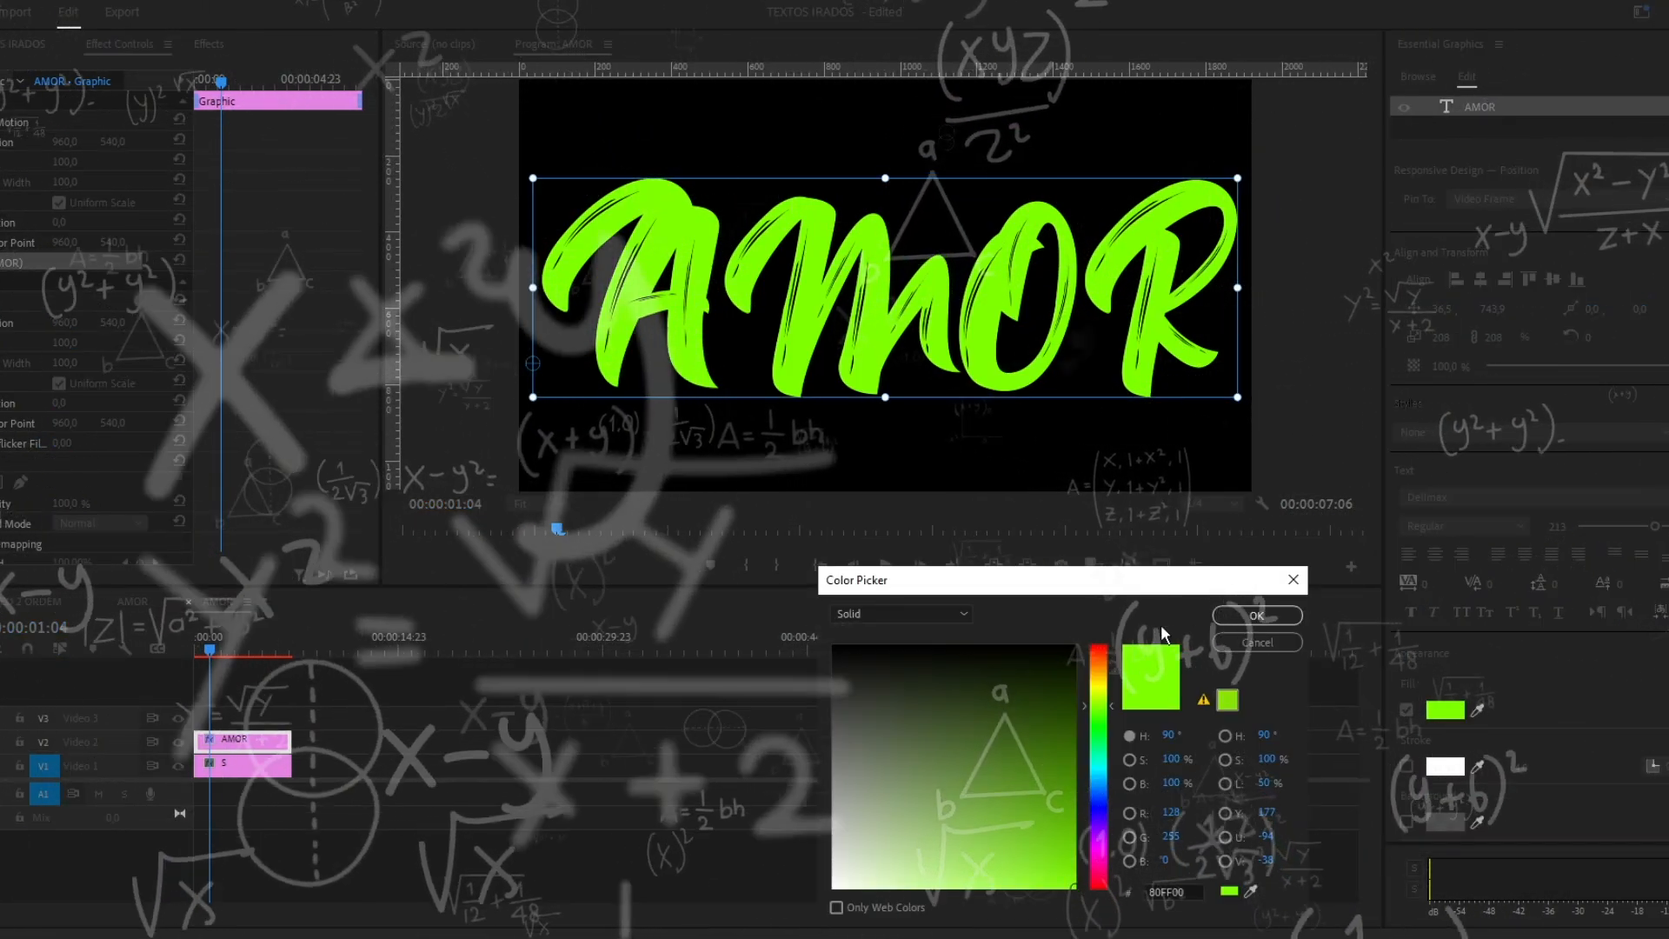
{"action": "left_click", "coordinate": [834, 885]}
{"action": "left_click", "coordinate": [1255, 615]}
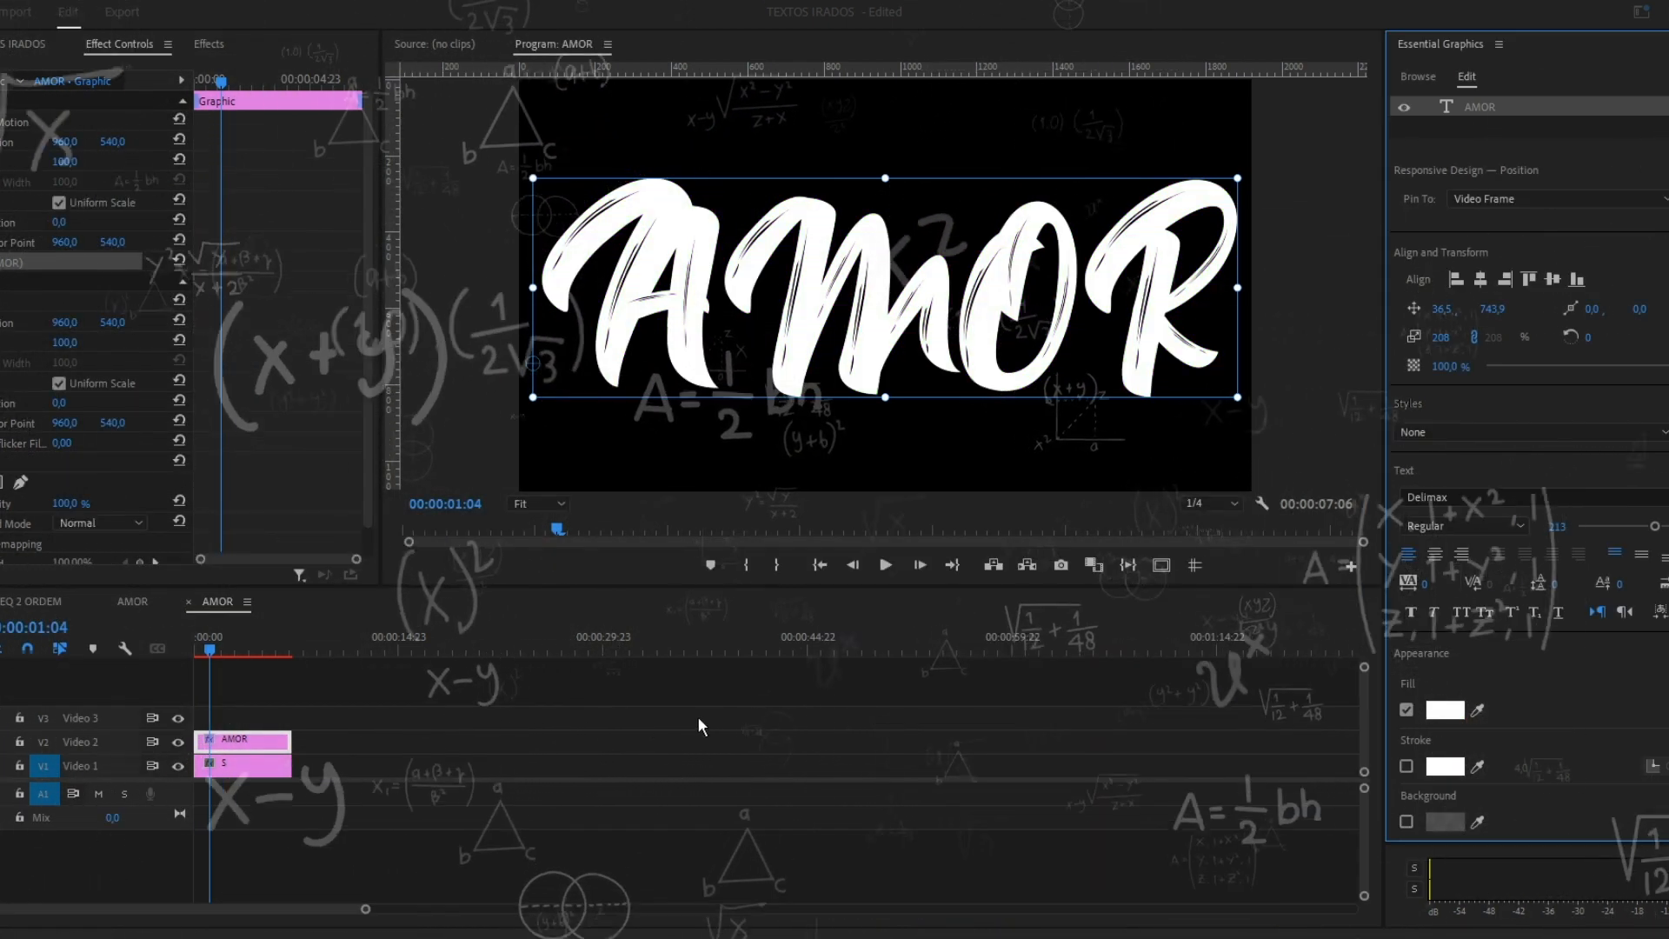
{"action": "left_click", "coordinate": [770, 716]}
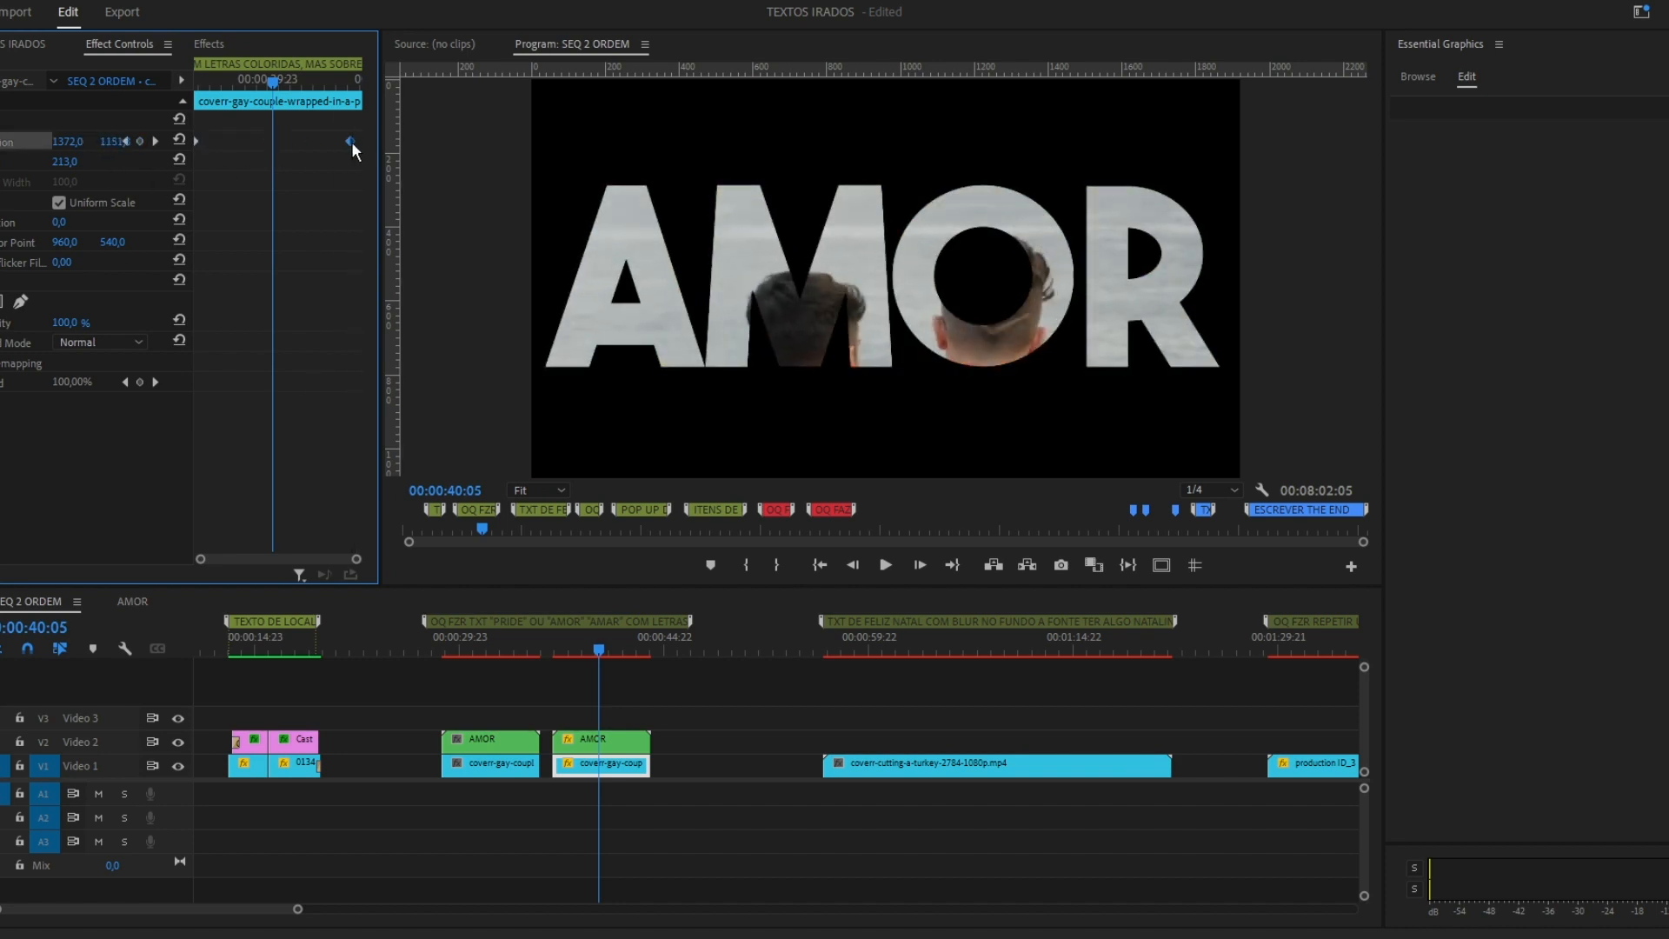
Apply default transitions to the ends of the second couple clip and the AMOR nest above it, and play back the ending.
{"action": "right_click", "coordinate": [647, 767]}
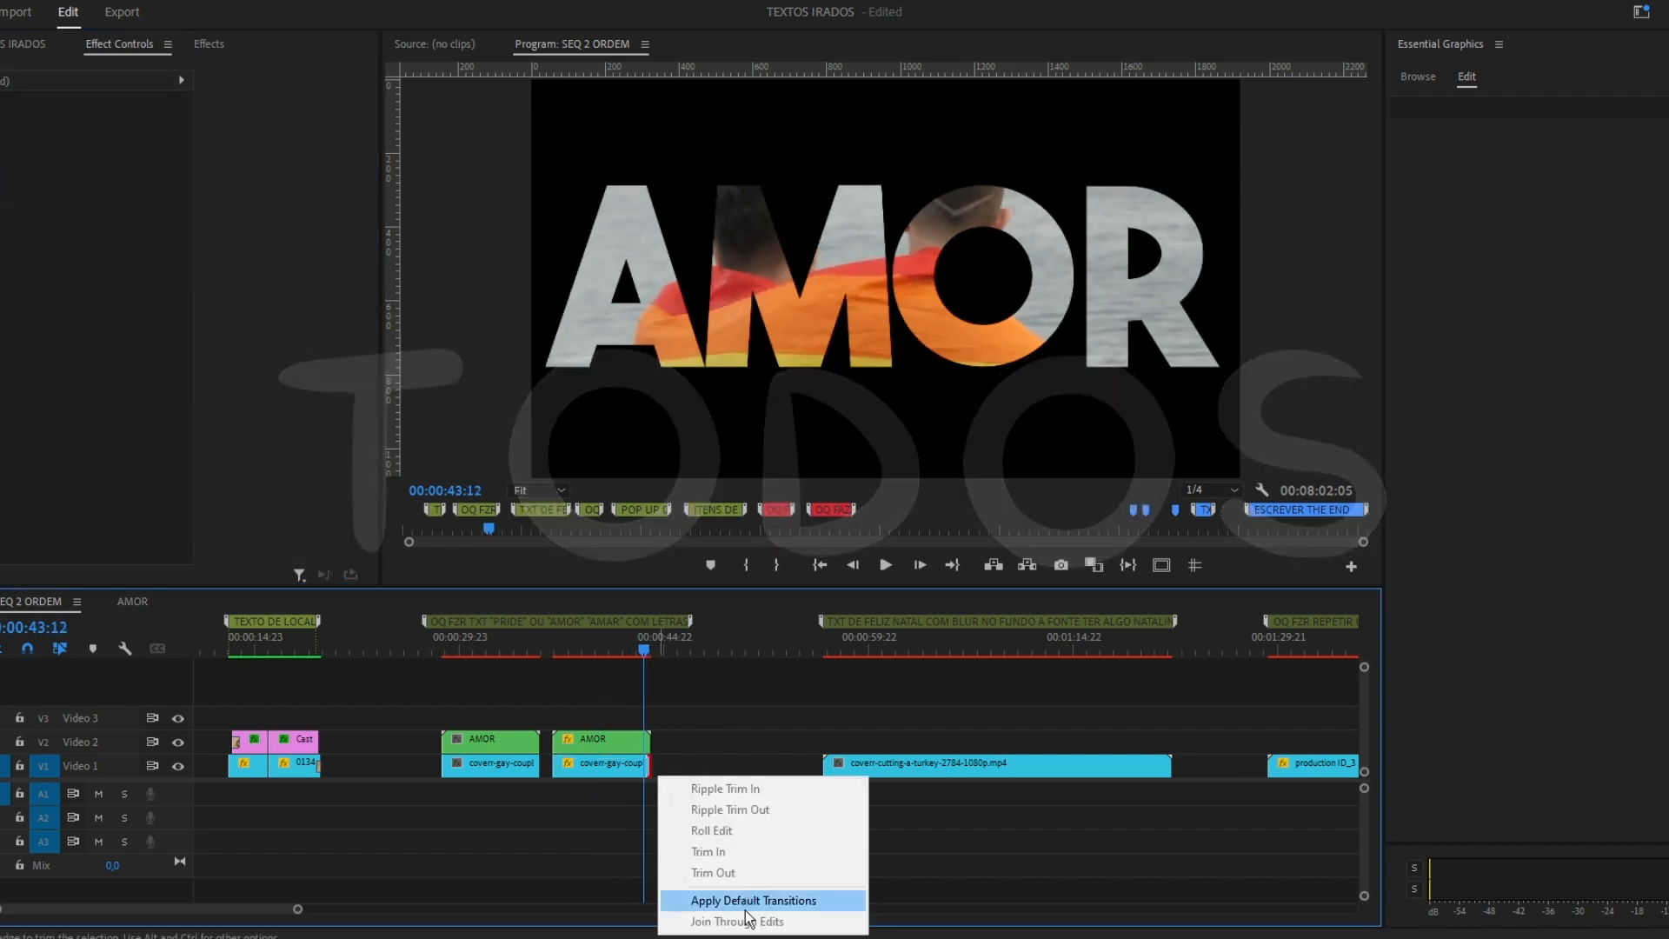
{"action": "left_click", "coordinate": [748, 900]}
{"action": "left_click_drag", "start_coordinate": [639, 768], "coordinate": [644, 770]}
{"action": "right_click", "coordinate": [649, 742]}
{"action": "left_click", "coordinate": [746, 878]}
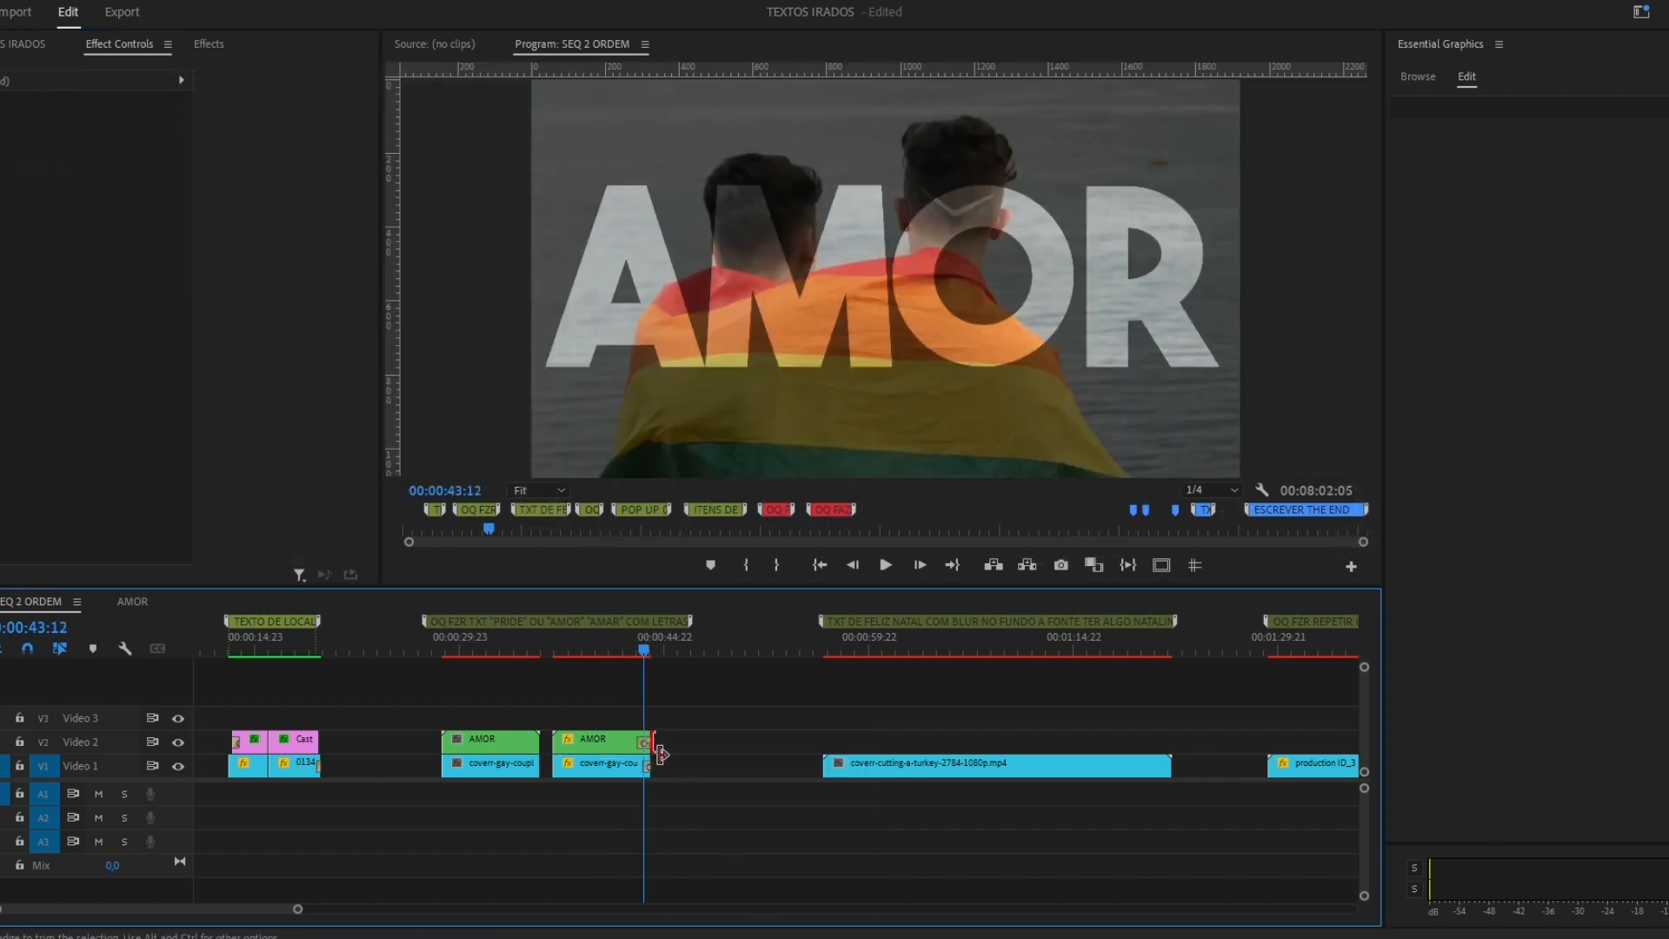
{"action": "key", "text": "space"}
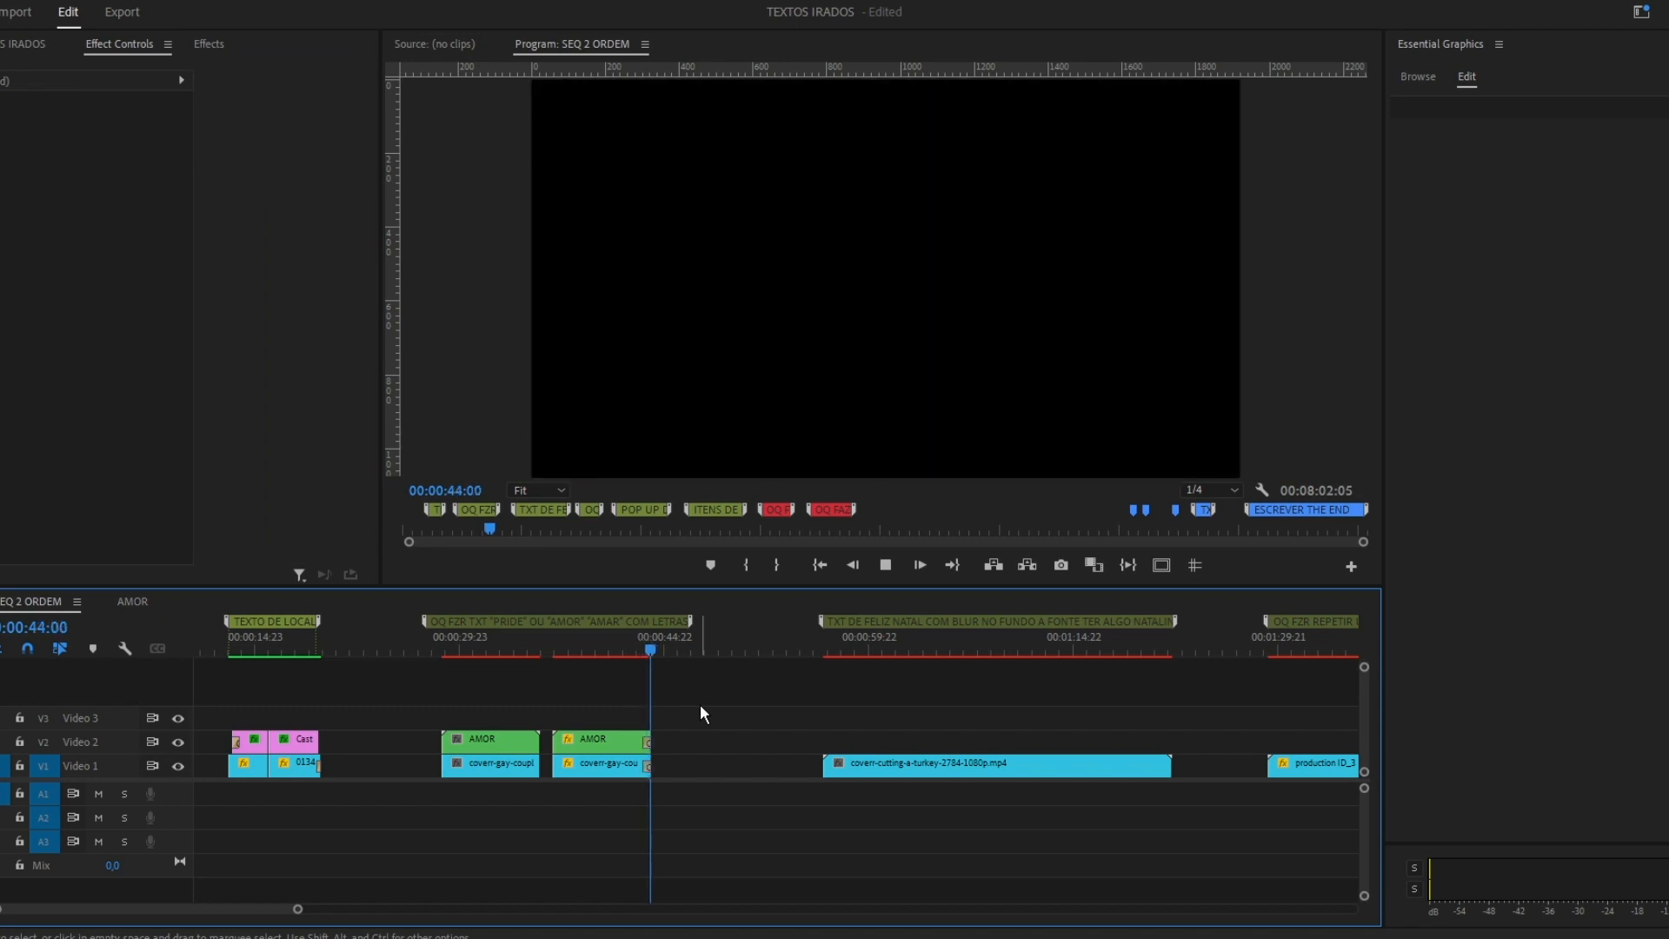
{"action": "mouse_move", "coordinate": [647, 650]}
{"action": "left_mouse_down"}
{"action": "mouse_move", "coordinate": [592, 648]}
{"action": "mouse_move", "coordinate": [641, 652]}
{"action": "left_mouse_up"}
{"action": "key", "text": "space"}
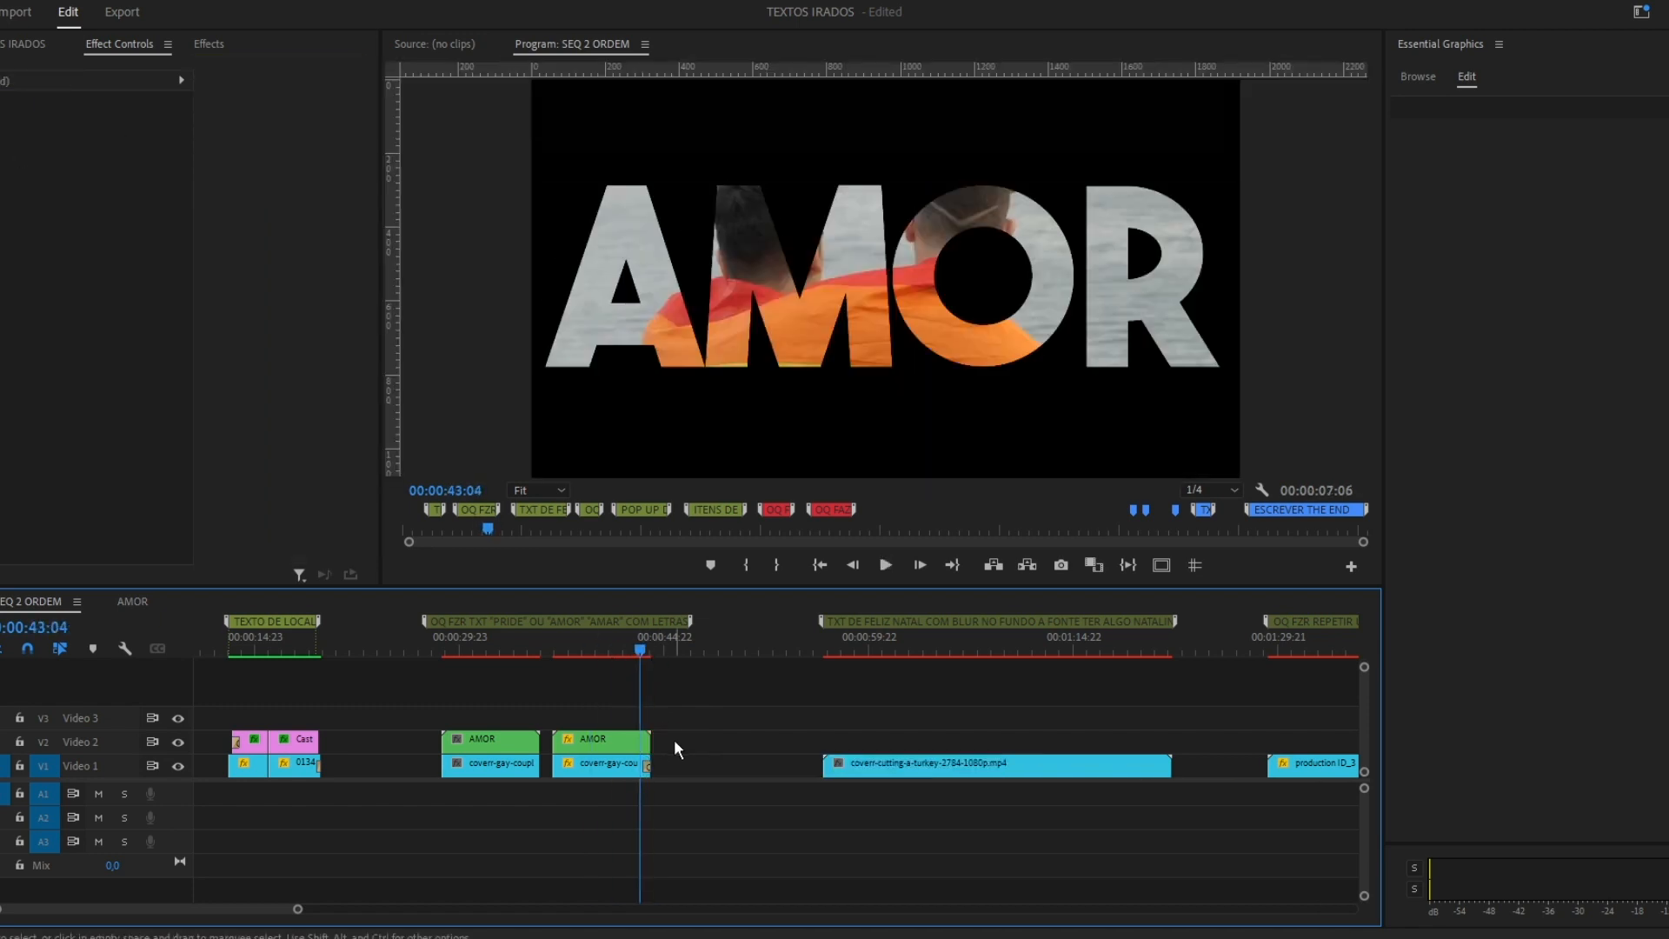
Lengthen the background clip inside the AMOR nest, extend the nest past the couple clip's end, preview it and save the project.
{"action": "double_click", "coordinate": [570, 743]}
{"action": "left_click_drag", "start_coordinate": [289, 771], "coordinate": [407, 772]}
{"action": "left_click", "coordinate": [374, 711]}
{"action": "left_click", "coordinate": [46, 603]}
{"action": "left_click_drag", "start_coordinate": [650, 744], "coordinate": [677, 744]}
{"action": "key", "text": "space"}
{"action": "left_click", "coordinate": [652, 651]}
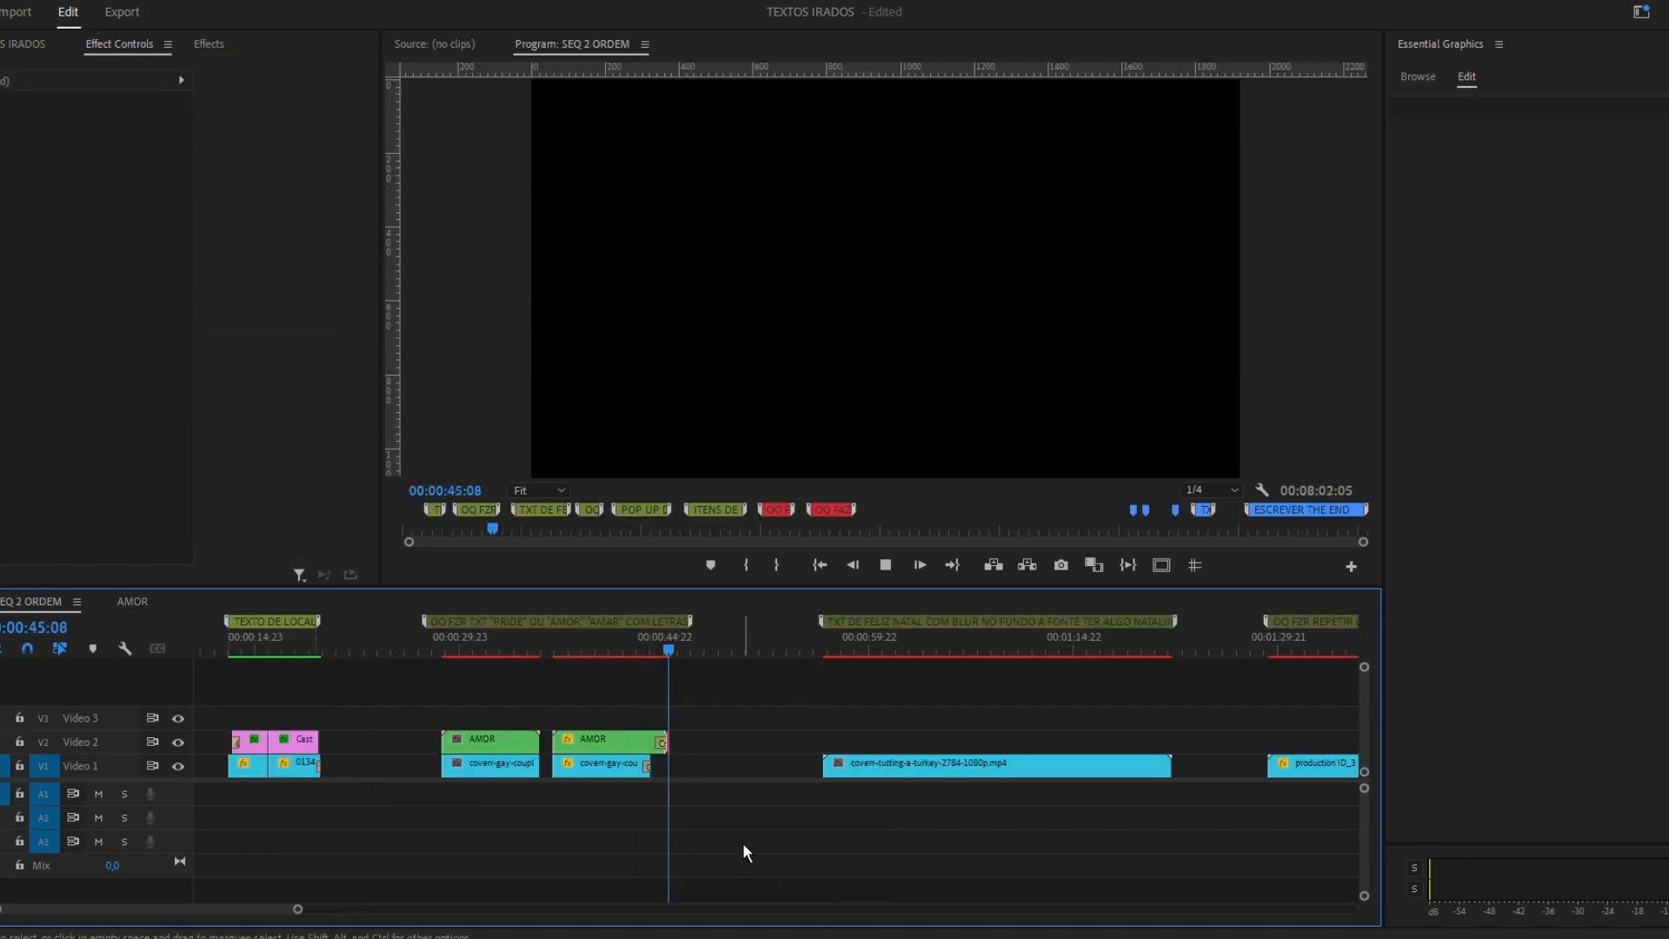
{"action": "key", "text": "ctrl+s"}
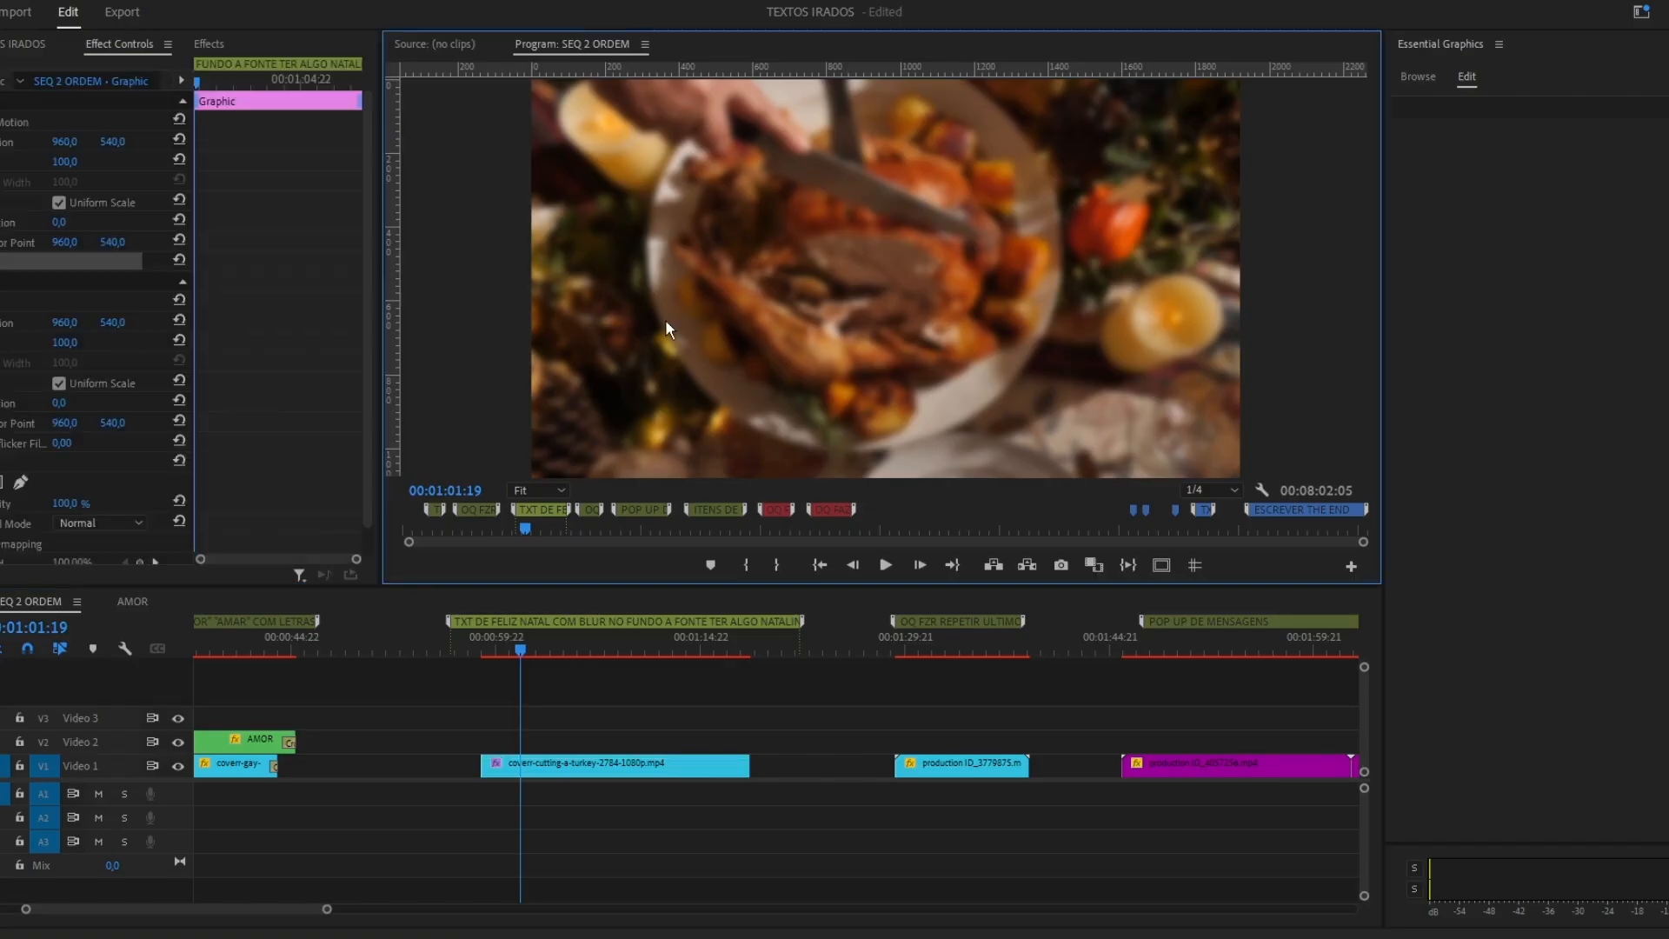
Add the two-line title "UM GRANDE FELIZ NATAL" over the turkey clip, center it in the frame and open its font choice.
{"action": "left_click", "coordinate": [662, 235]}
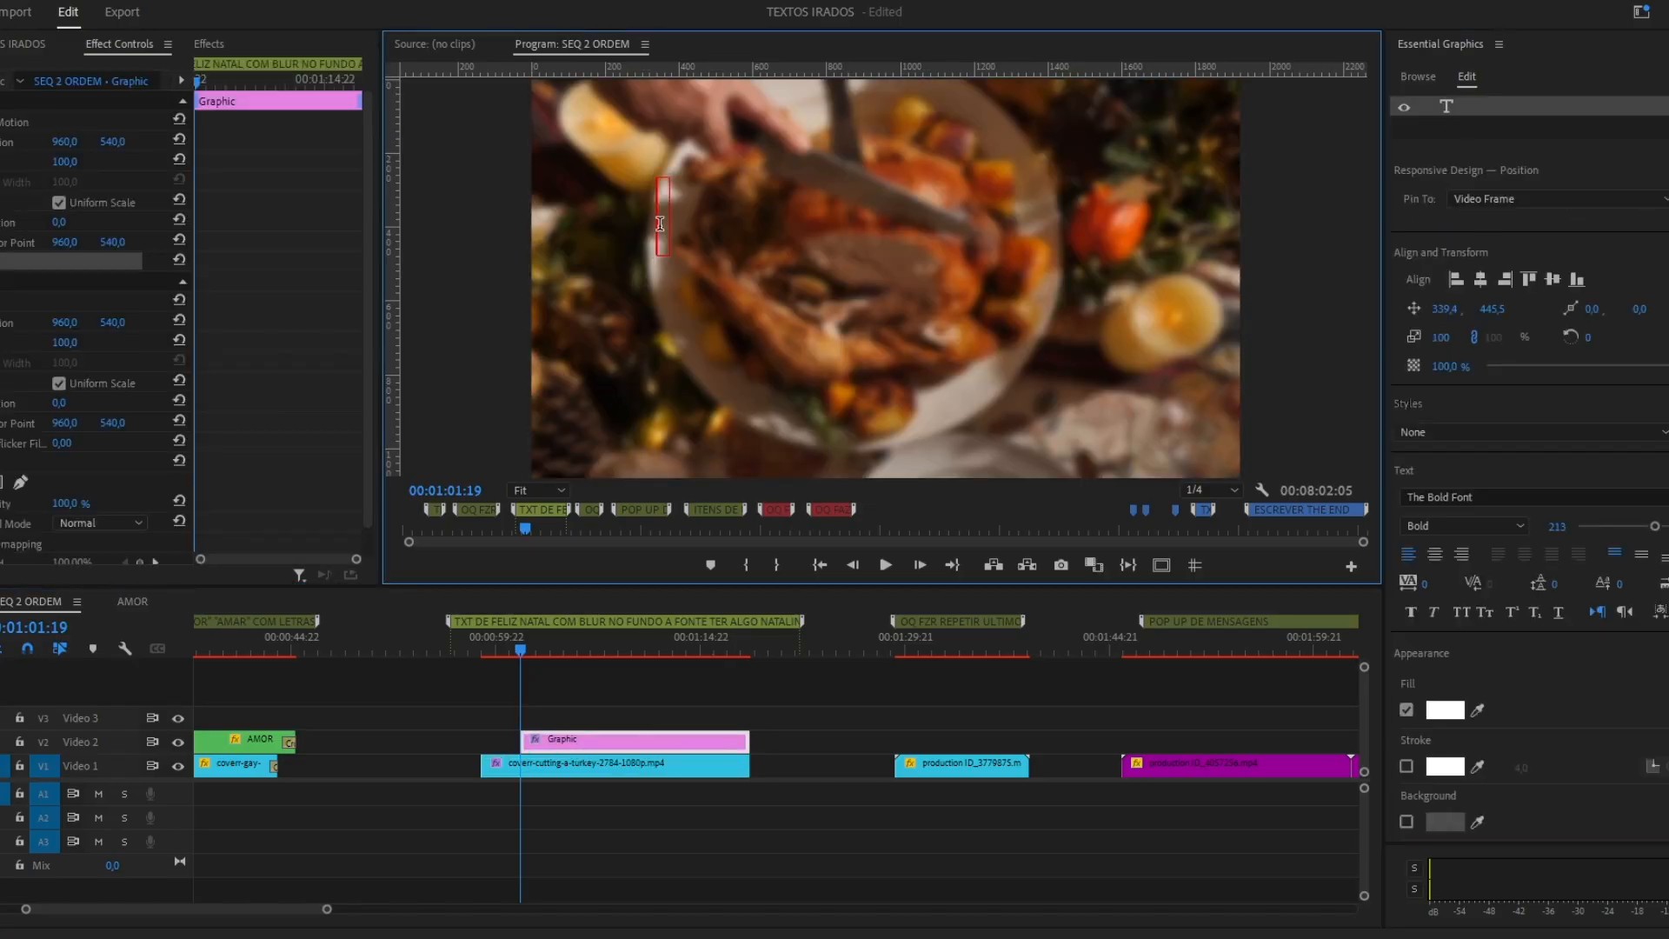
{"action": "key", "text": "Return"}
{"action": "key", "text": "Up"}
{"action": "type", "text": "UM GRANDE"}
{"action": "left_click", "coordinate": [1481, 280]}
{"action": "left_click", "coordinate": [1434, 555]}
{"action": "left_click", "coordinate": [1481, 279]}
{"action": "left_click", "coordinate": [1564, 497]}
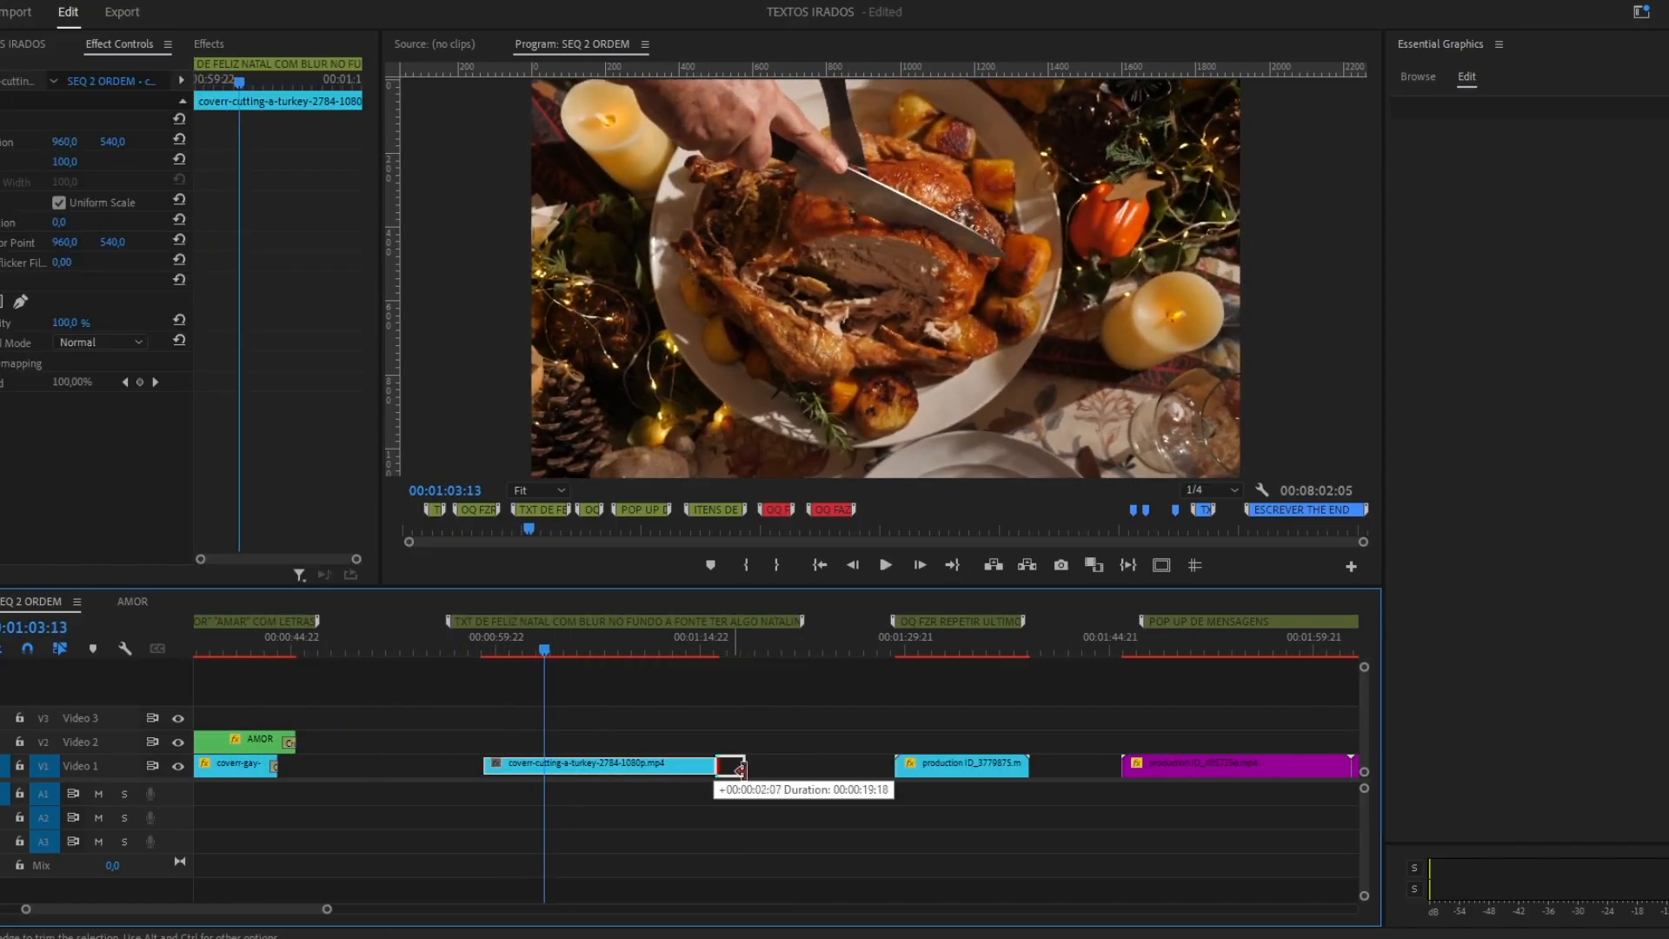
Add a blur effect to the turkey clip and keyframe its Blurriness up to 35.
{"action": "left_click", "coordinate": [208, 43]}
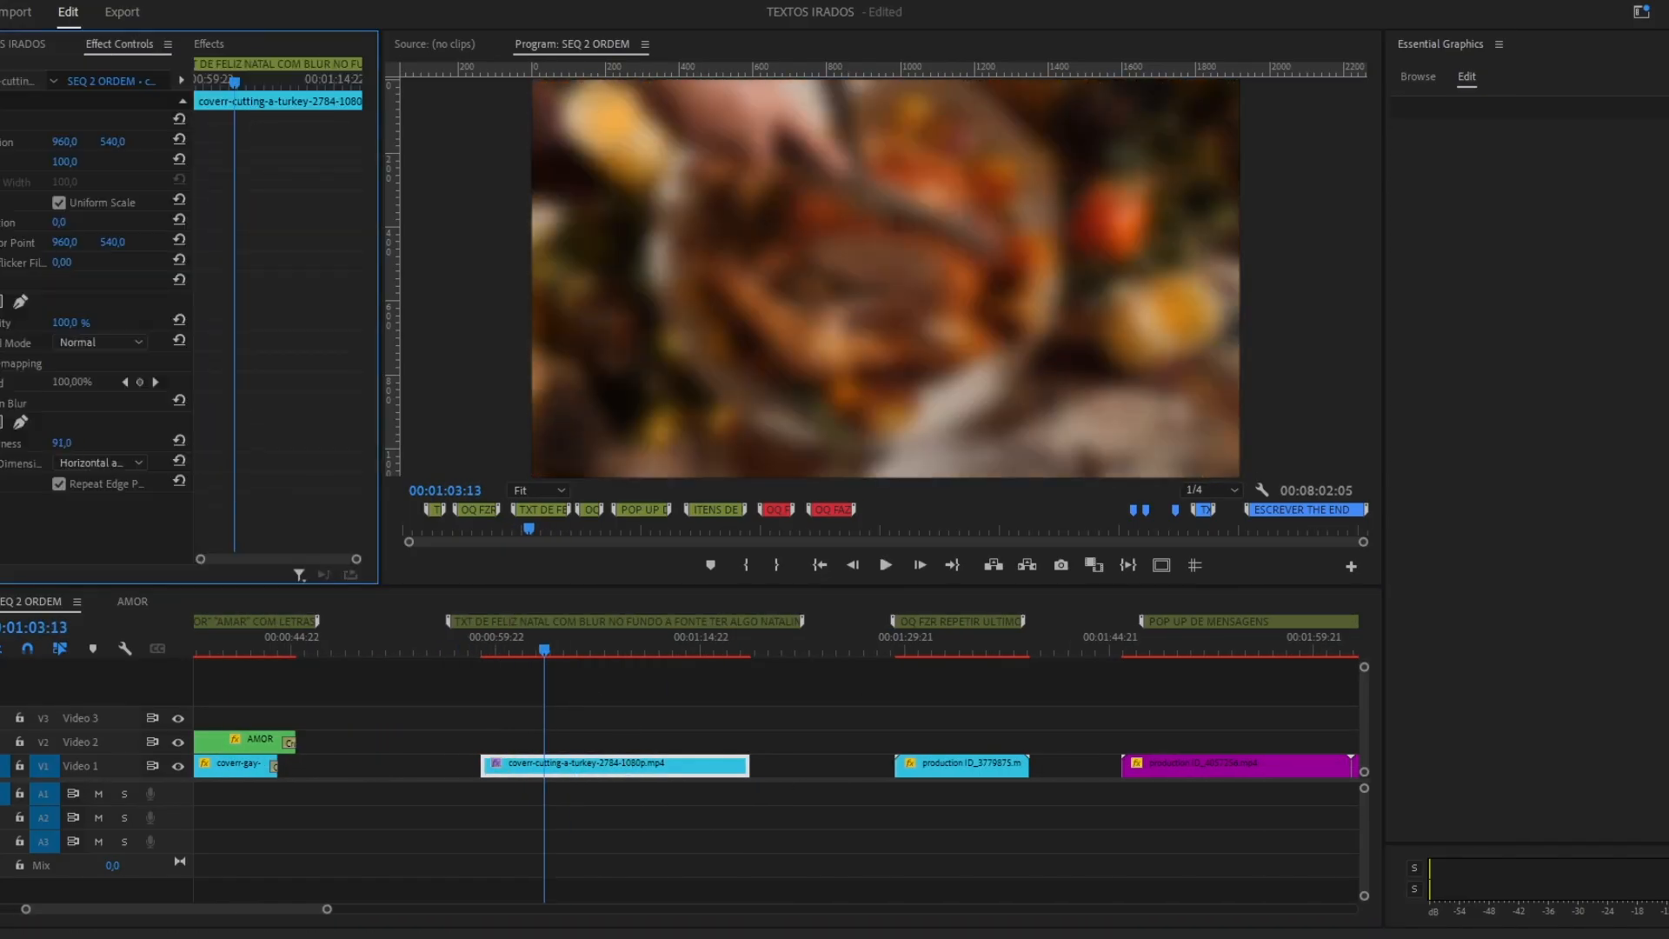
{"action": "left_click_drag", "start_coordinate": [61, 444], "coordinate": [1, 443]}
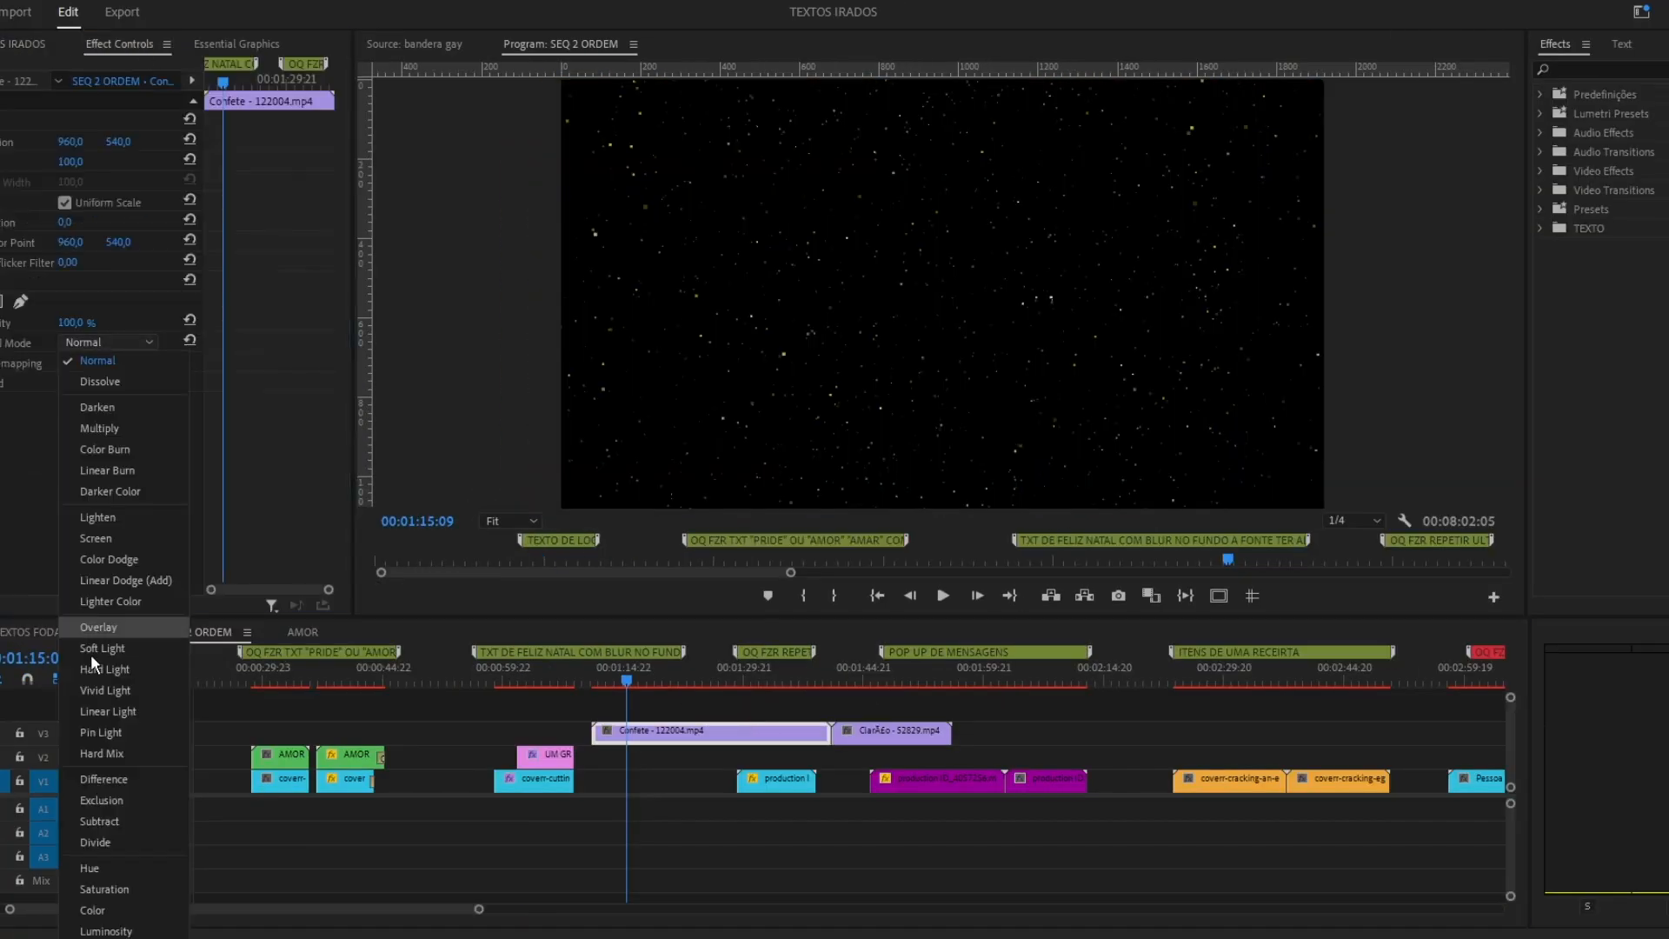
{"action": "left_click", "coordinate": [91, 653]}
Arrange the confetti and light-flare overlay clips above the Christmas title and return to the start of that section.
{"action": "left_click_drag", "start_coordinate": [664, 743], "coordinate": [561, 732]}
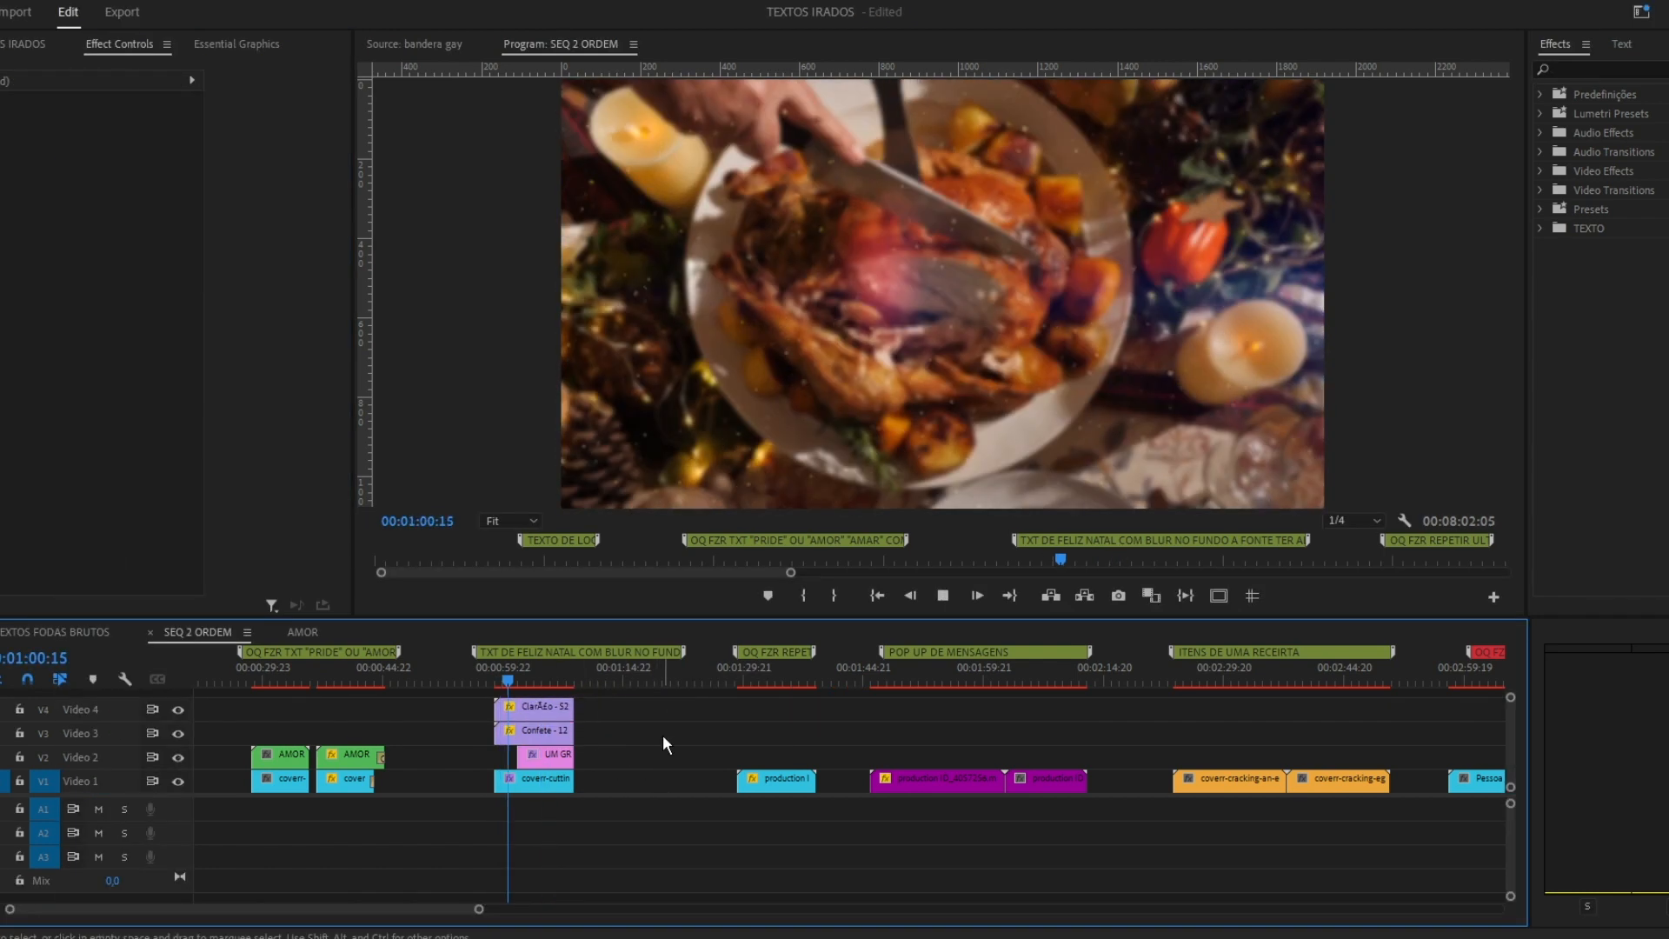
{"action": "left_click_drag", "start_coordinate": [572, 707], "coordinate": [665, 708]}
{"action": "left_click", "coordinate": [646, 682]}
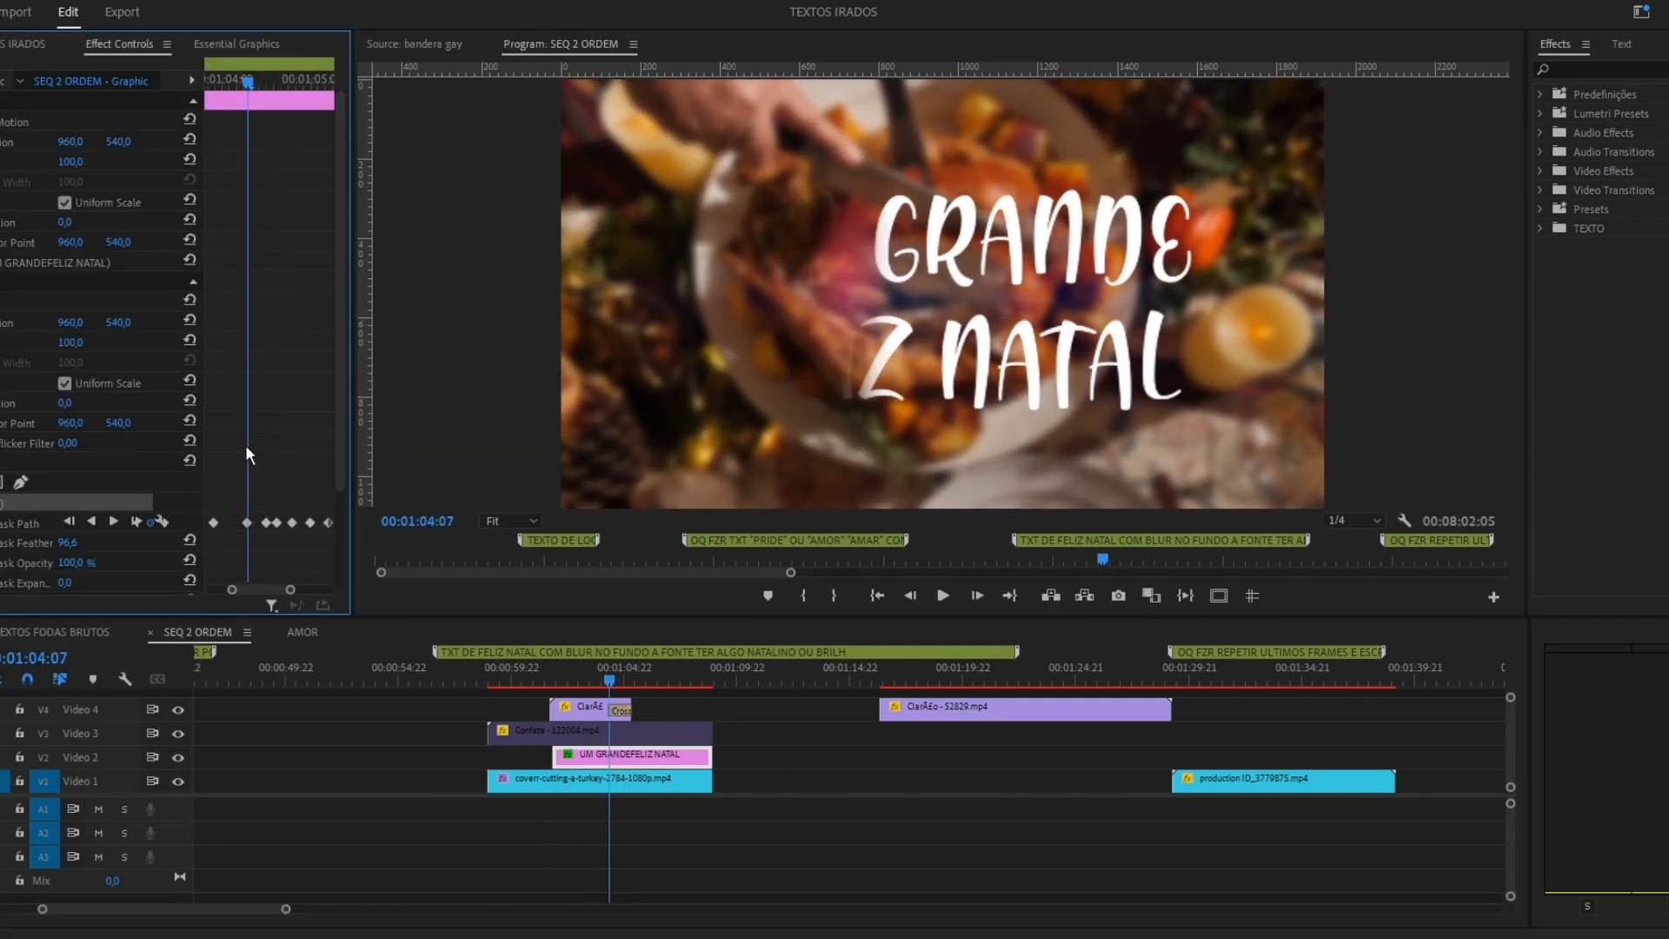
{"action": "right_click", "coordinate": [701, 754]}
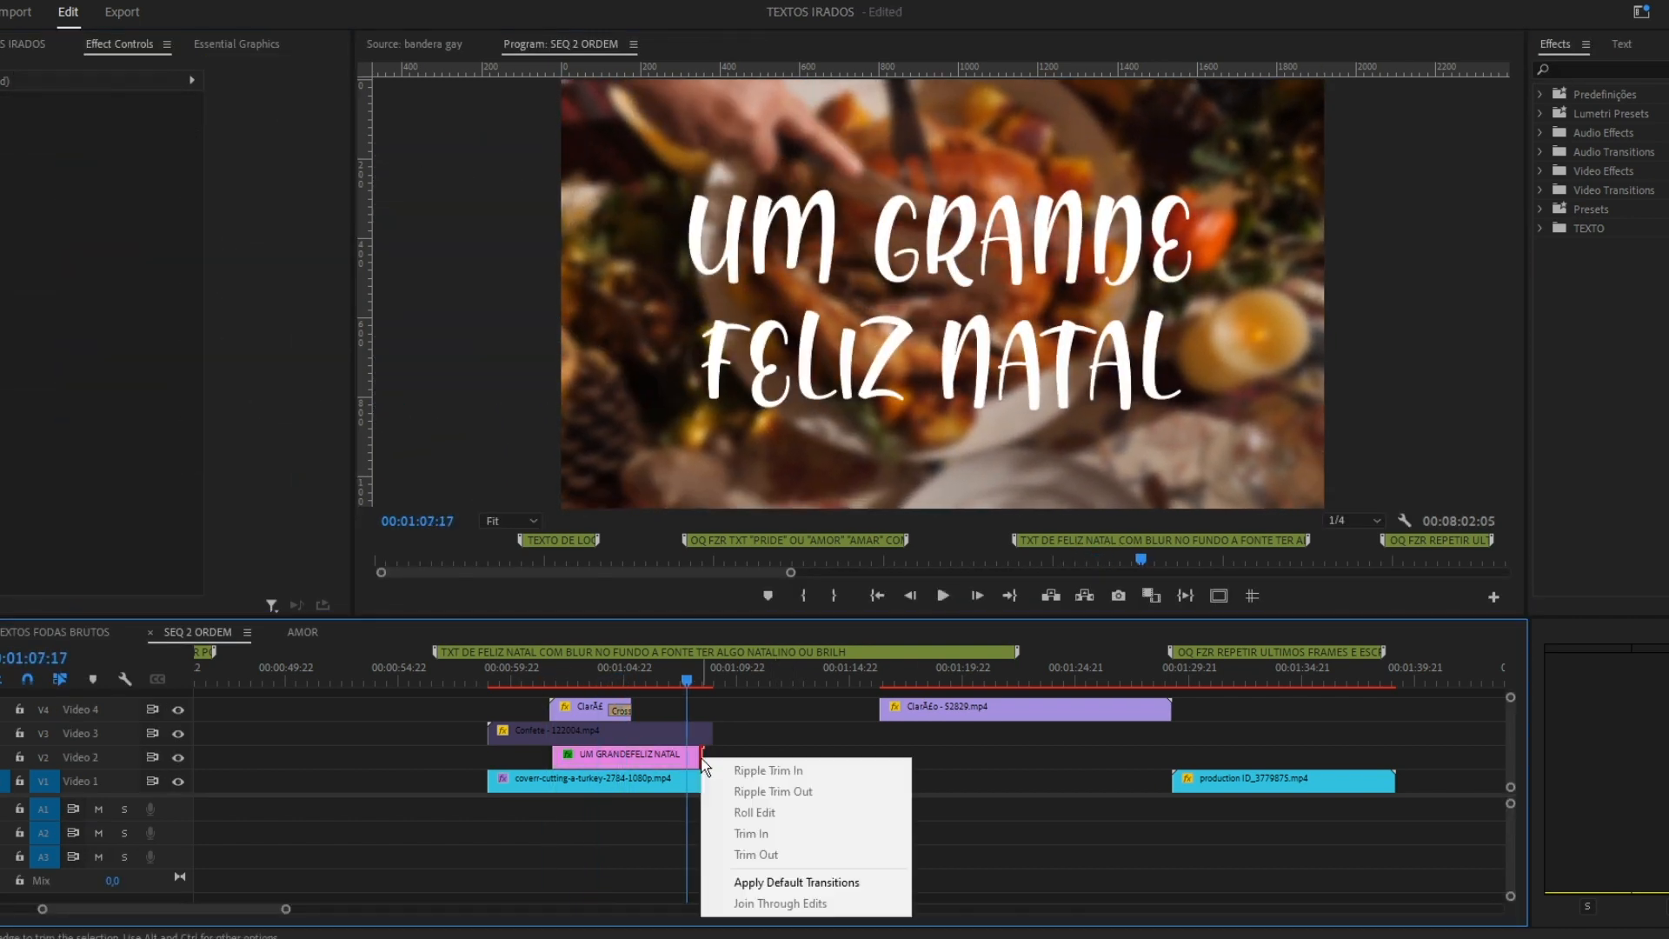
{"action": "left_click", "coordinate": [511, 678]}
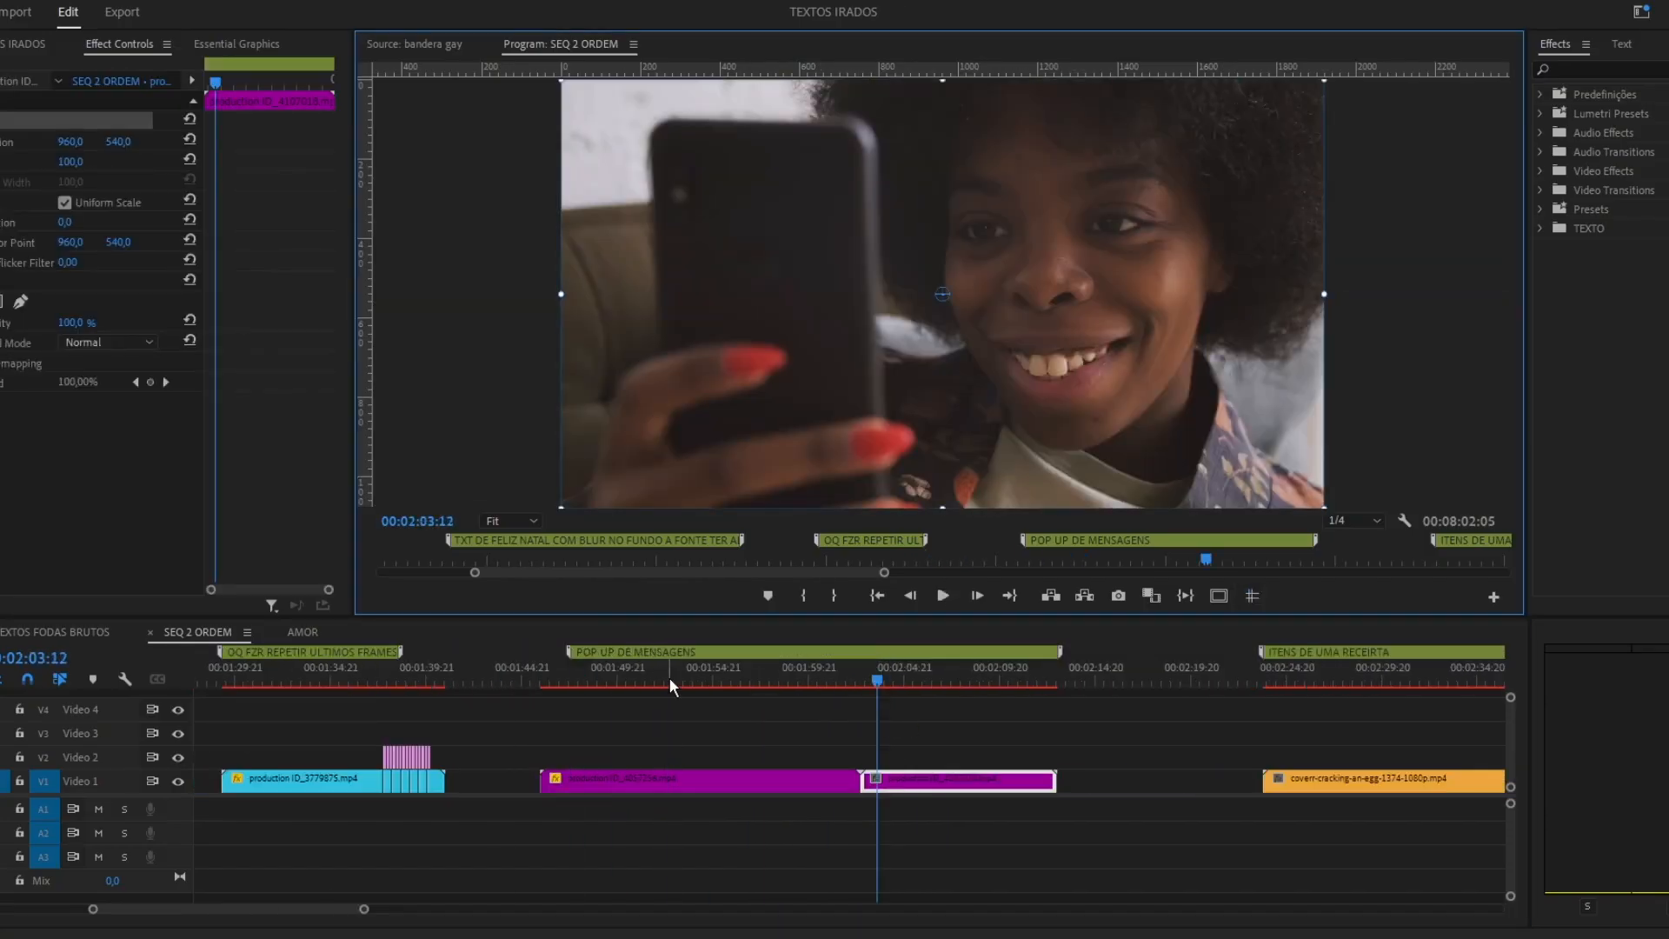
Stack the two phone clips for a split screen and try an effect on the white message bubble clip.
{"action": "left_click", "coordinate": [609, 779]}
{"action": "left_click_drag", "start_coordinate": [608, 780], "coordinate": [741, 785]}
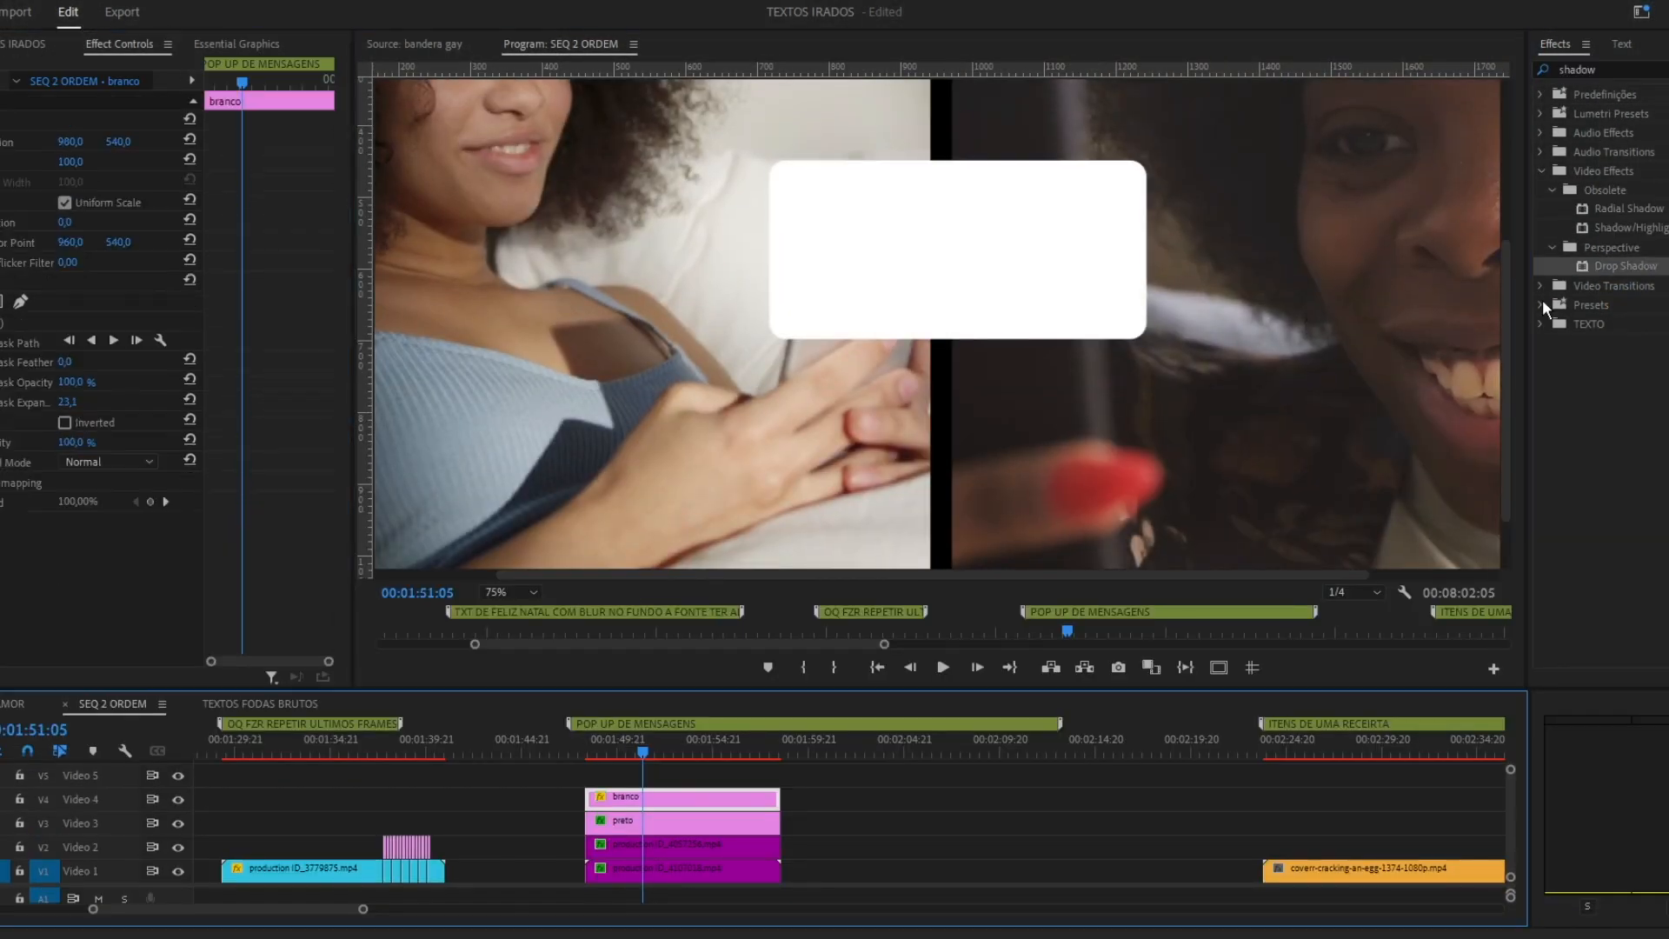
{"action": "left_click_drag", "start_coordinate": [1546, 309], "coordinate": [39, 526]}
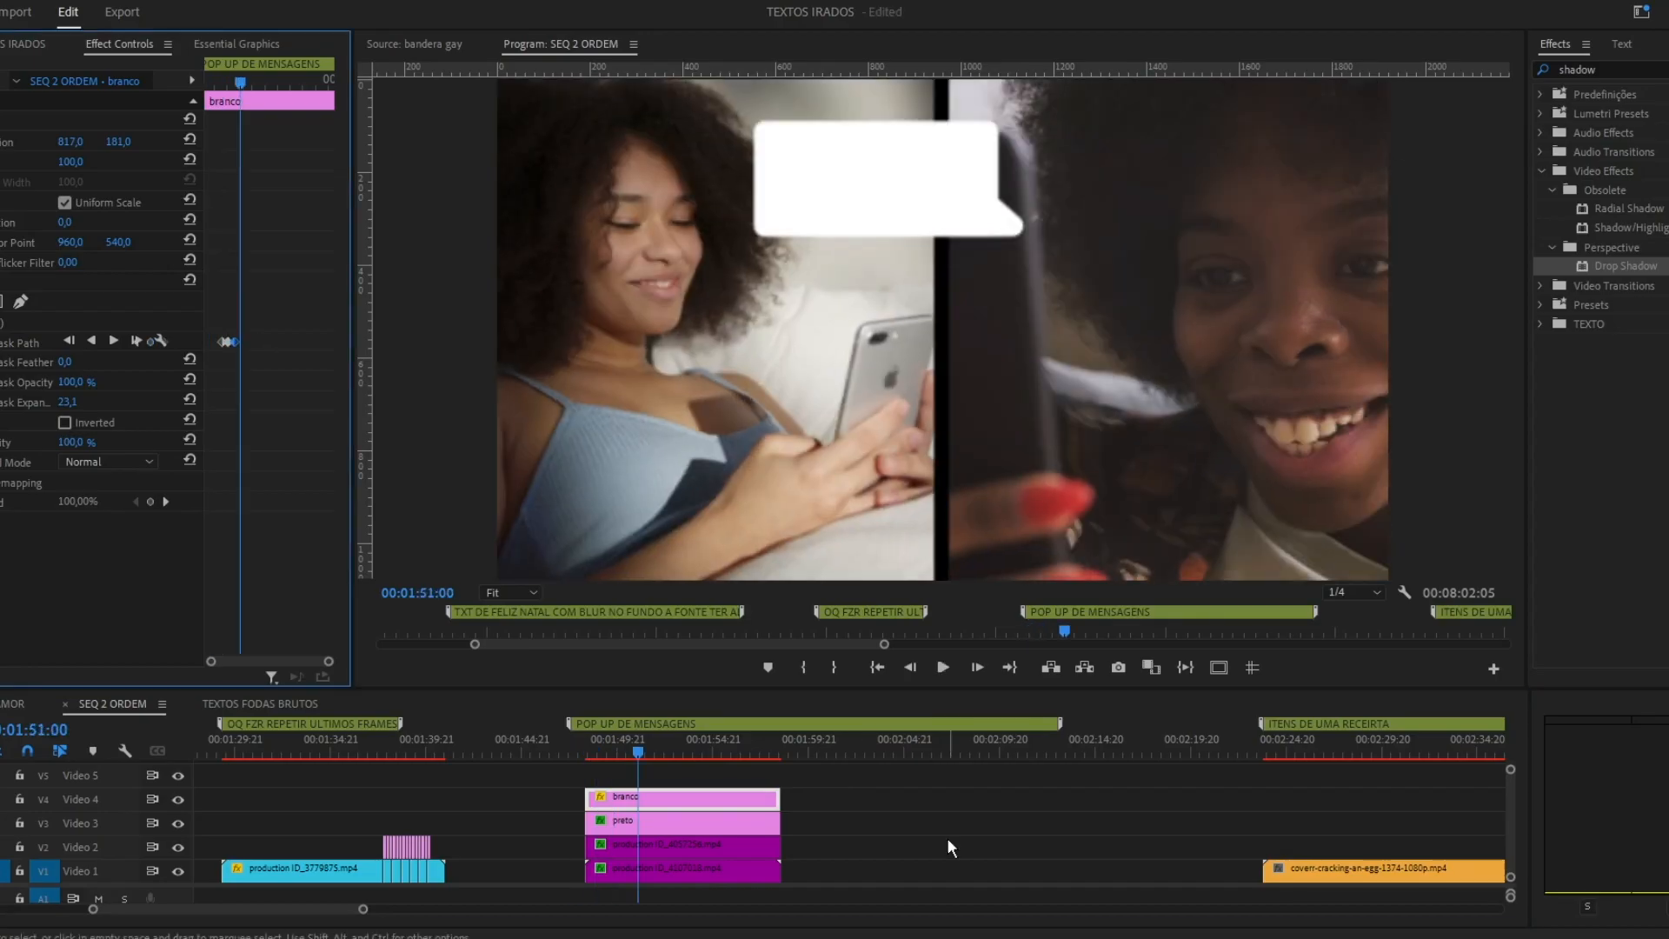
Add the default transition to the white message bubble clip and check its animated appearance.
{"action": "left_click_drag", "start_coordinate": [328, 661], "coordinate": [291, 663]}
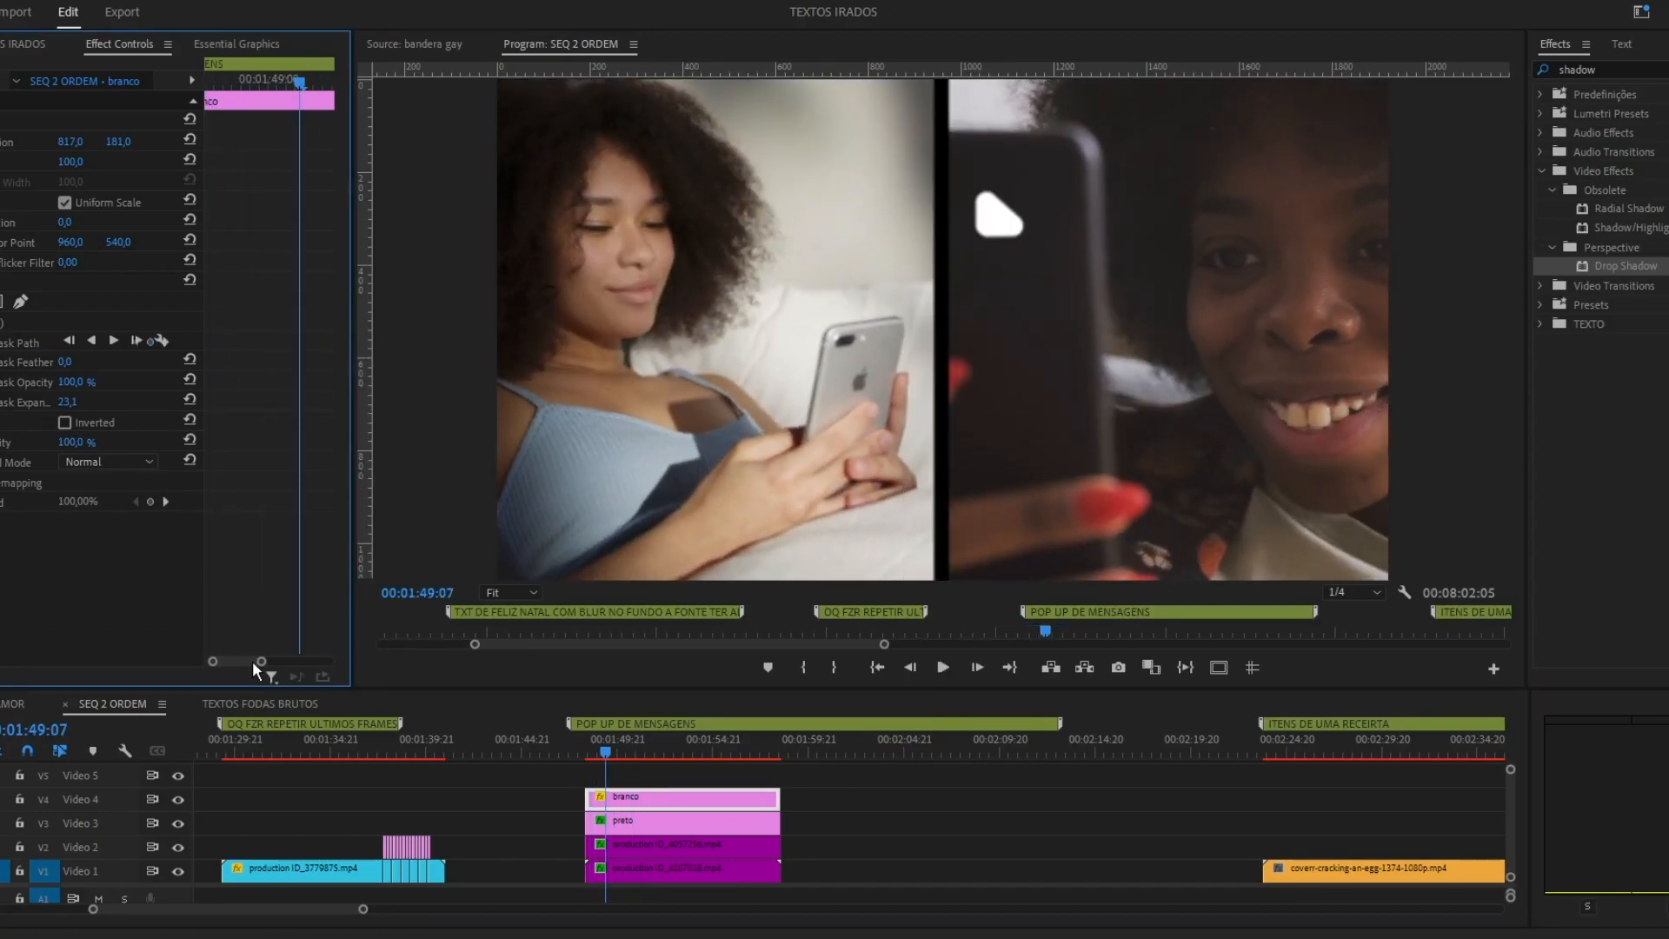
{"action": "key", "text": "ctrl+d"}
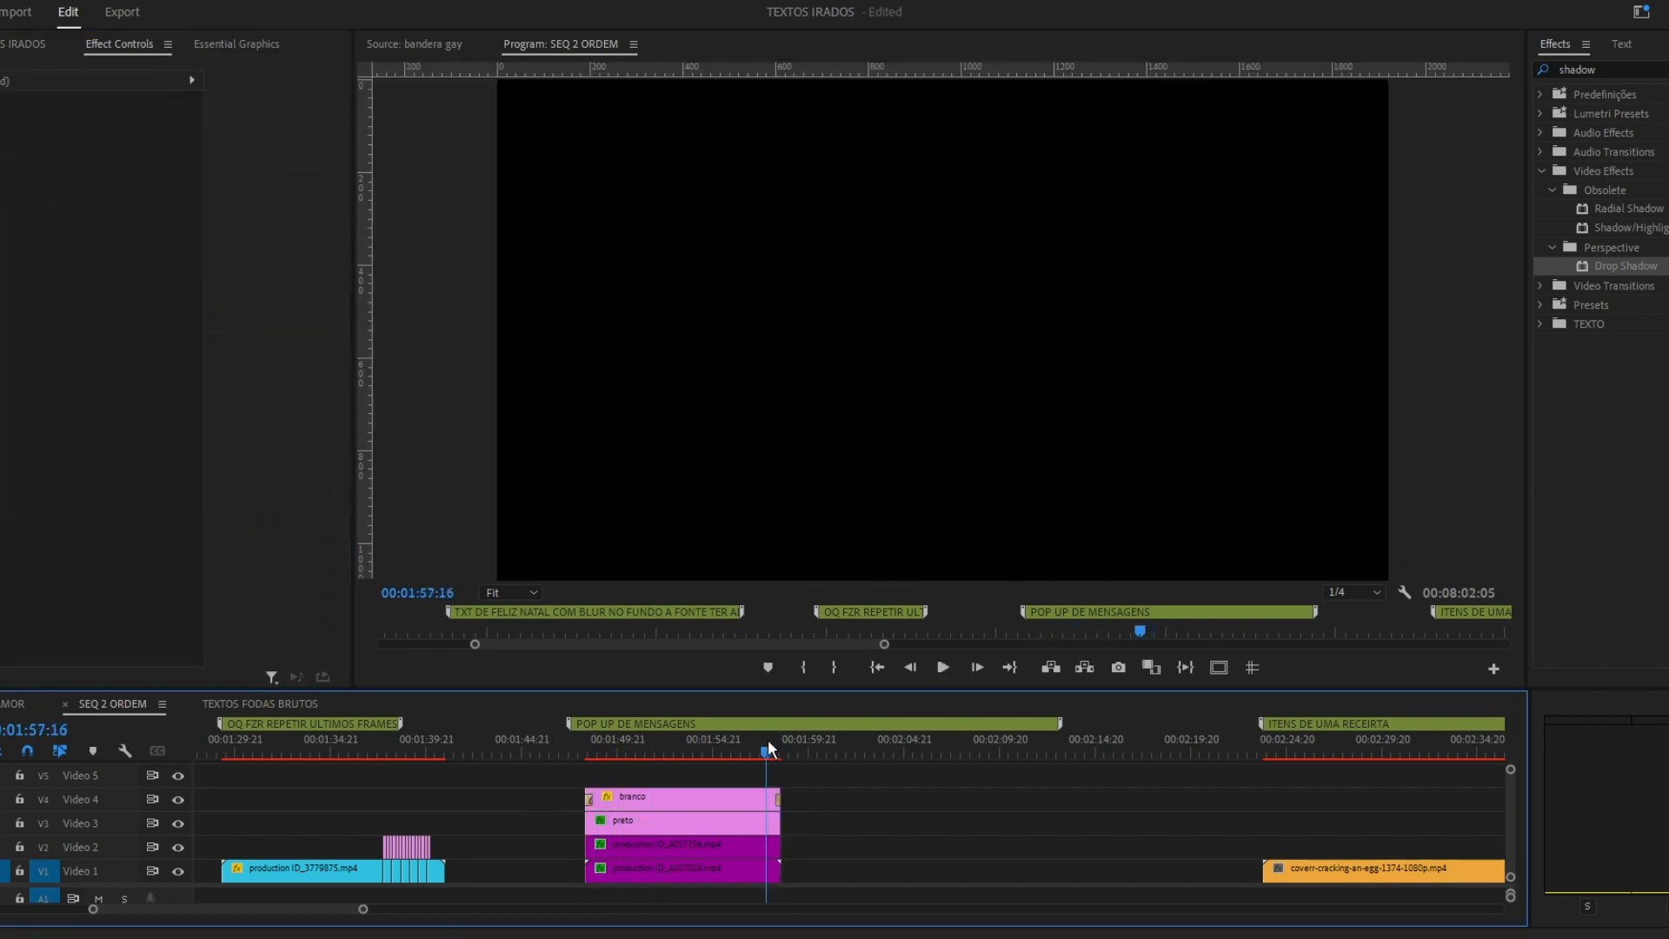
{"action": "left_click_drag", "start_coordinate": [768, 739], "coordinate": [579, 752]}
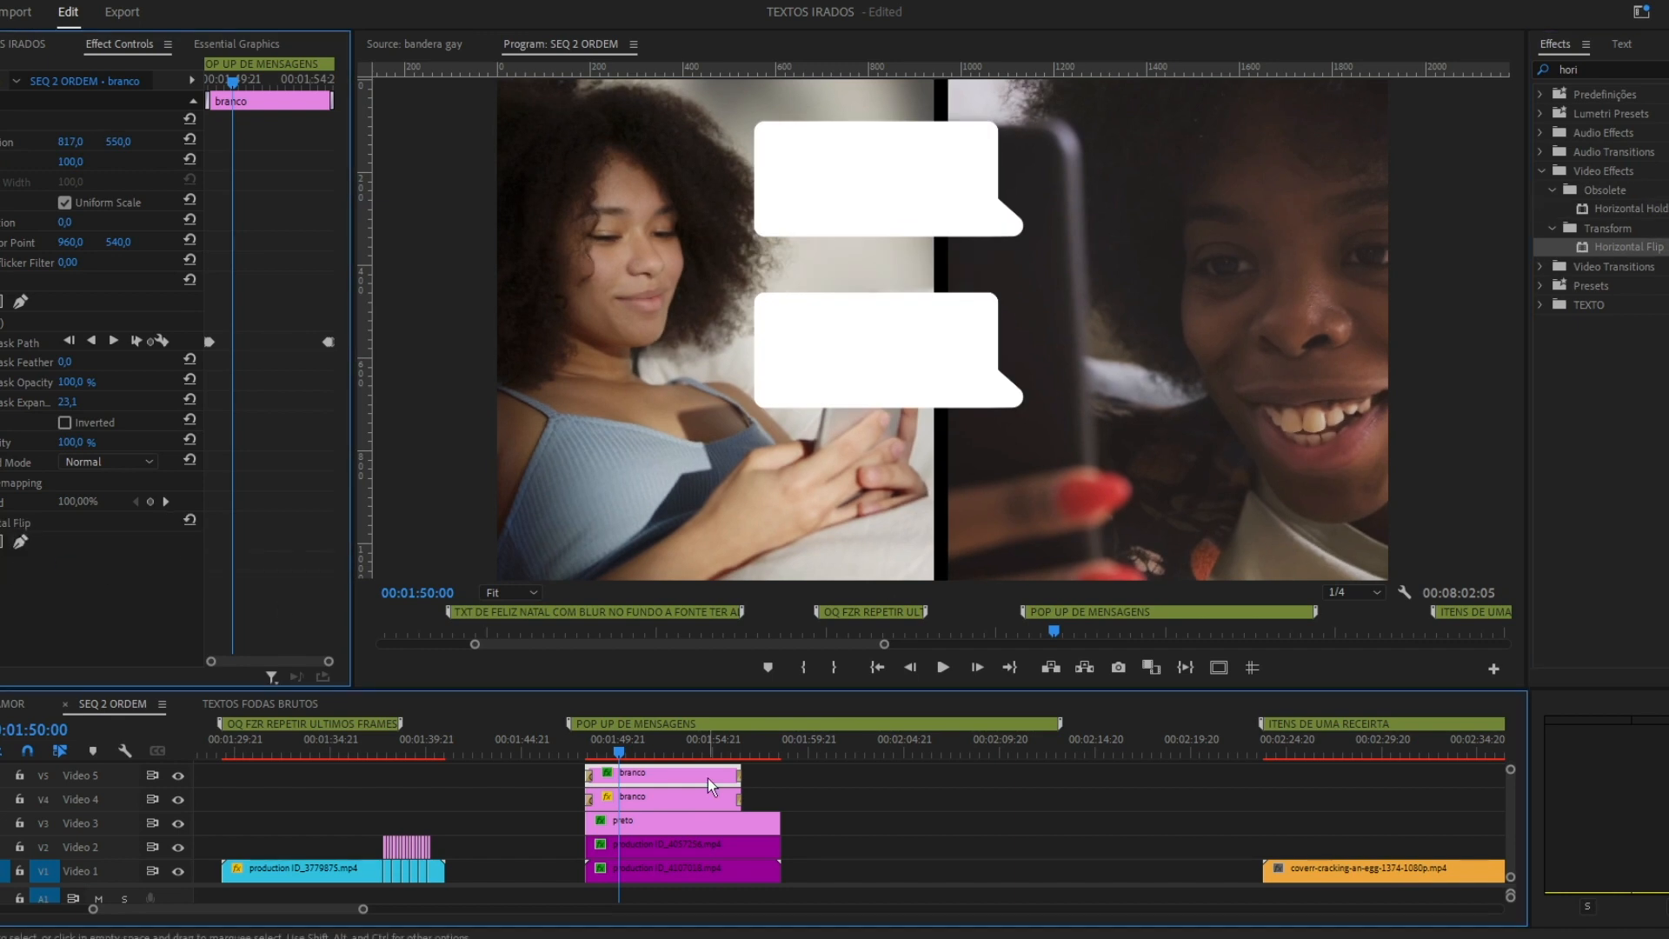
Nest the white message bubble clip as "mensagens" and open the nested sequence.
{"action": "left_click", "coordinate": [237, 495]}
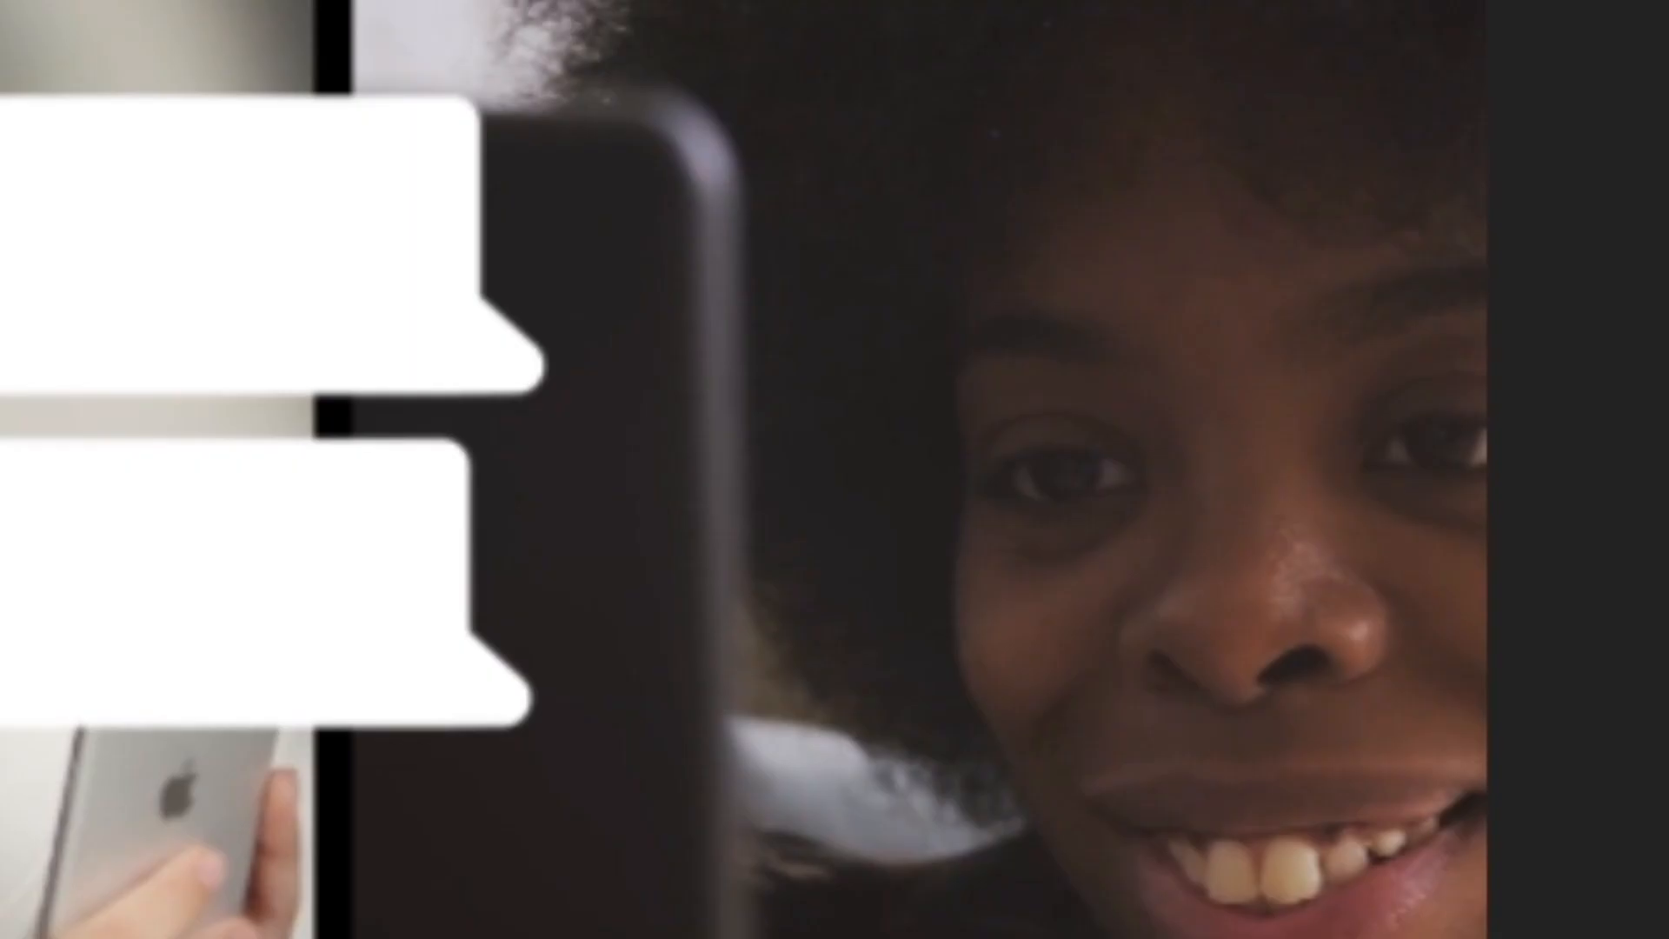
{"action": "left_click_drag", "start_coordinate": [687, 772], "coordinate": [698, 793]}
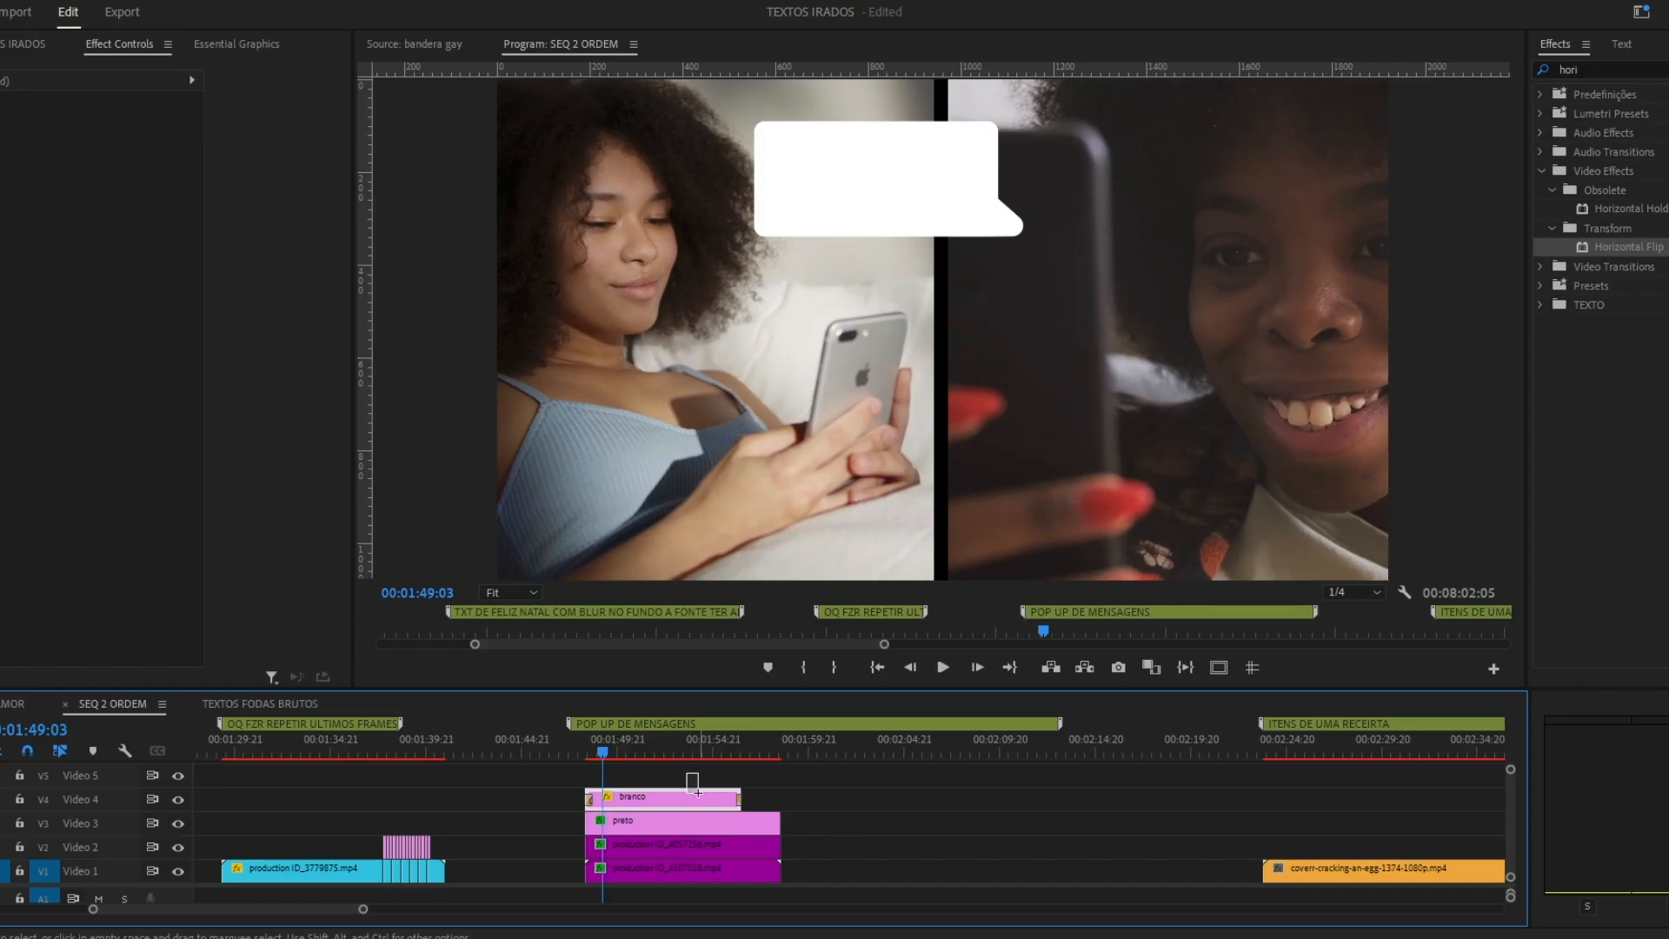
{"action": "double_click", "coordinate": [669, 798]}
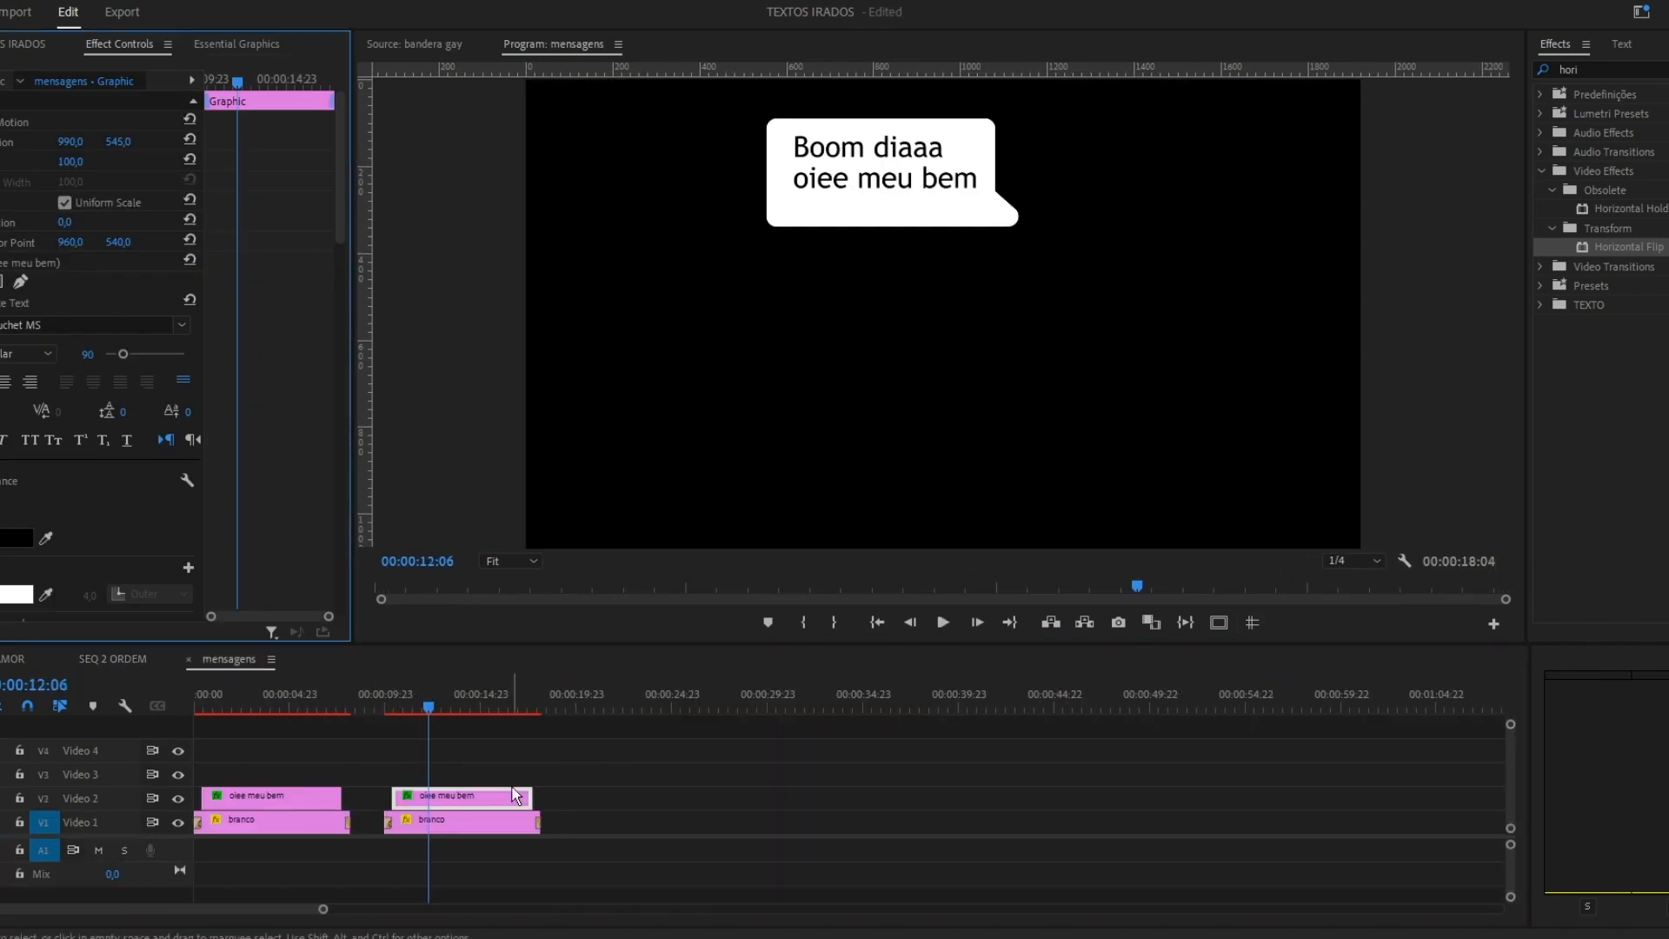
Review the two message pop-ups and their texts from the start of the phone scene.
{"action": "left_click", "coordinate": [473, 754]}
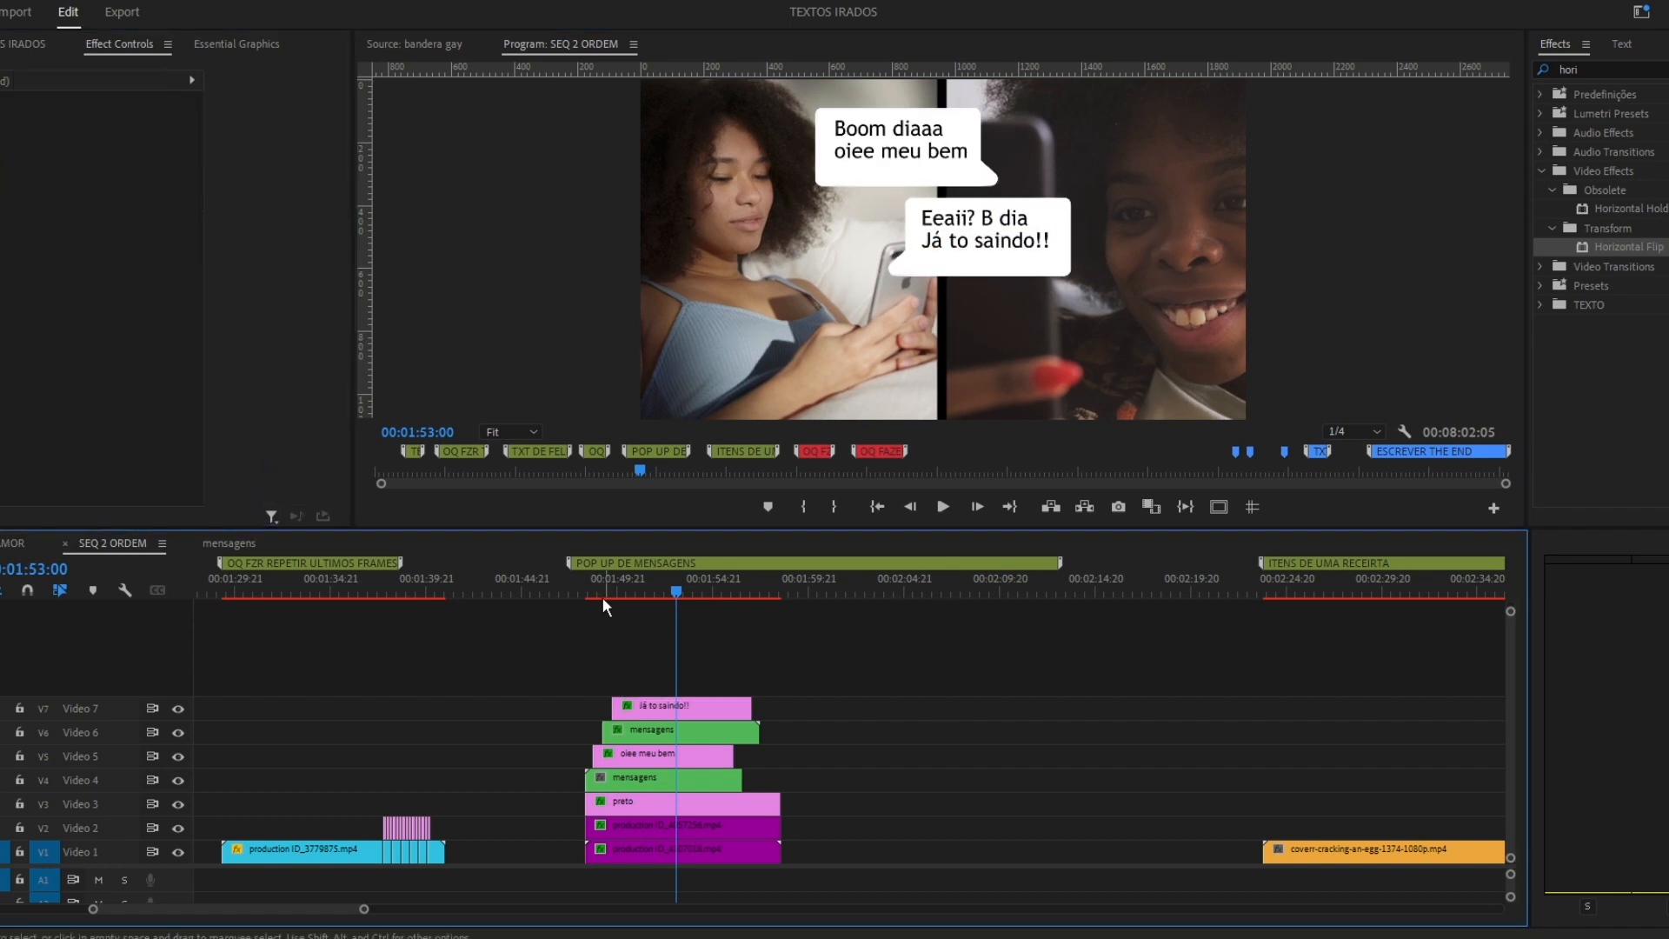
{"action": "left_click_drag", "start_coordinate": [676, 591], "coordinate": [586, 591]}
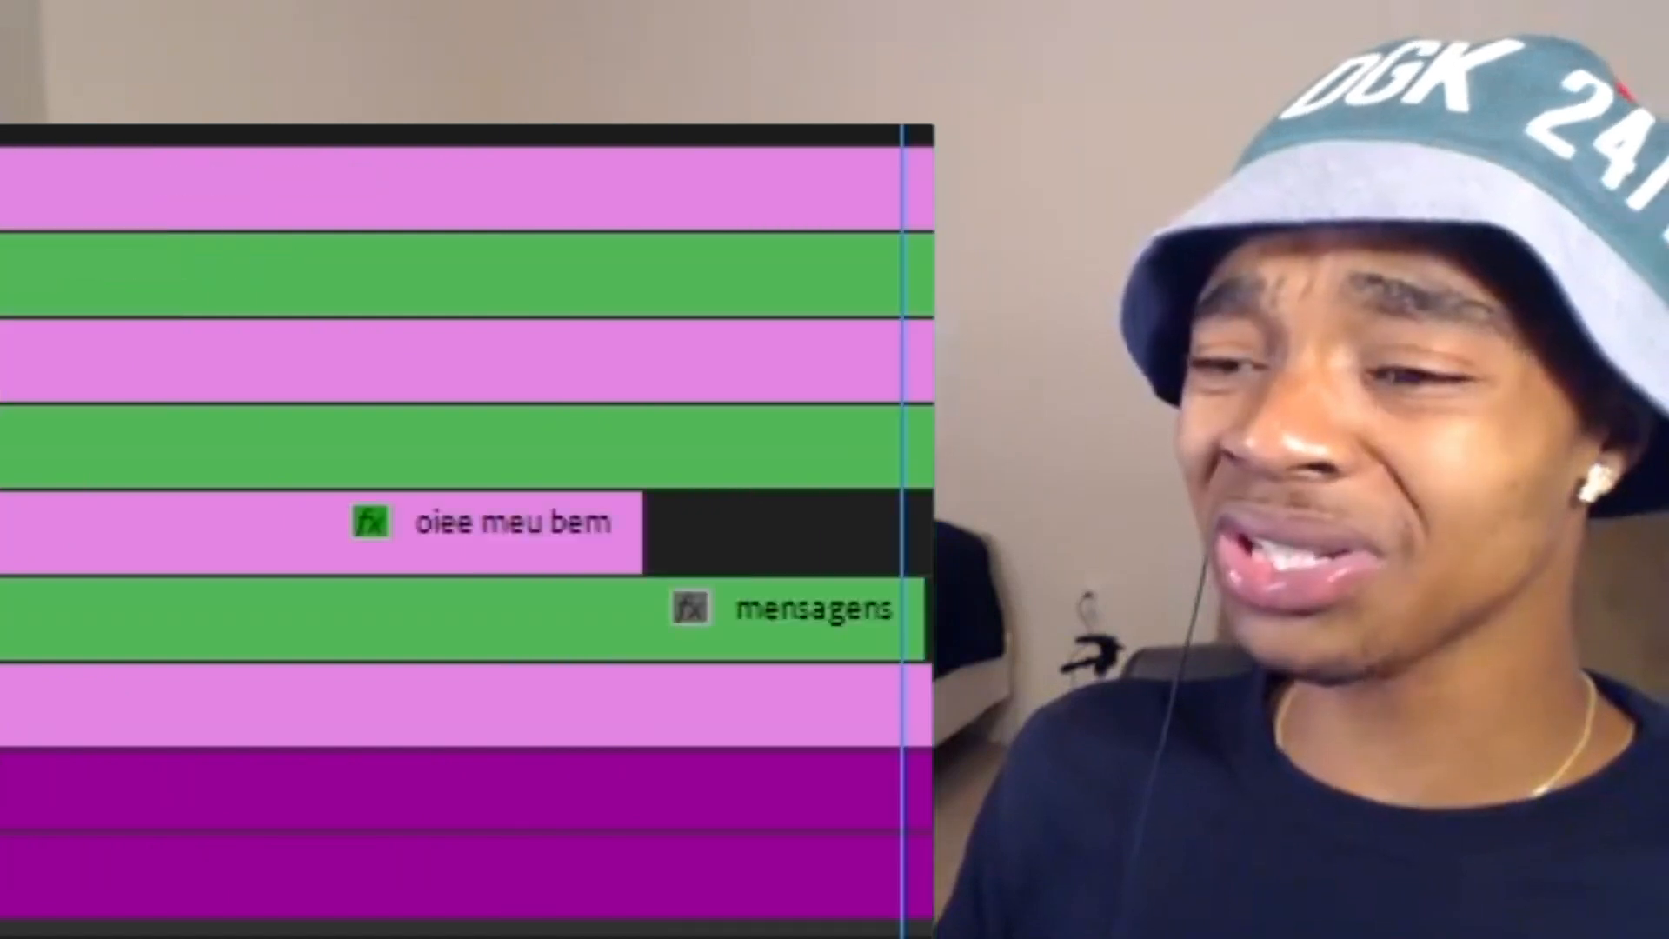
Compare the desert shot with and without the Crop effect that trims 15% from top and bottom.
{"action": "left_click", "coordinate": [731, 607]}
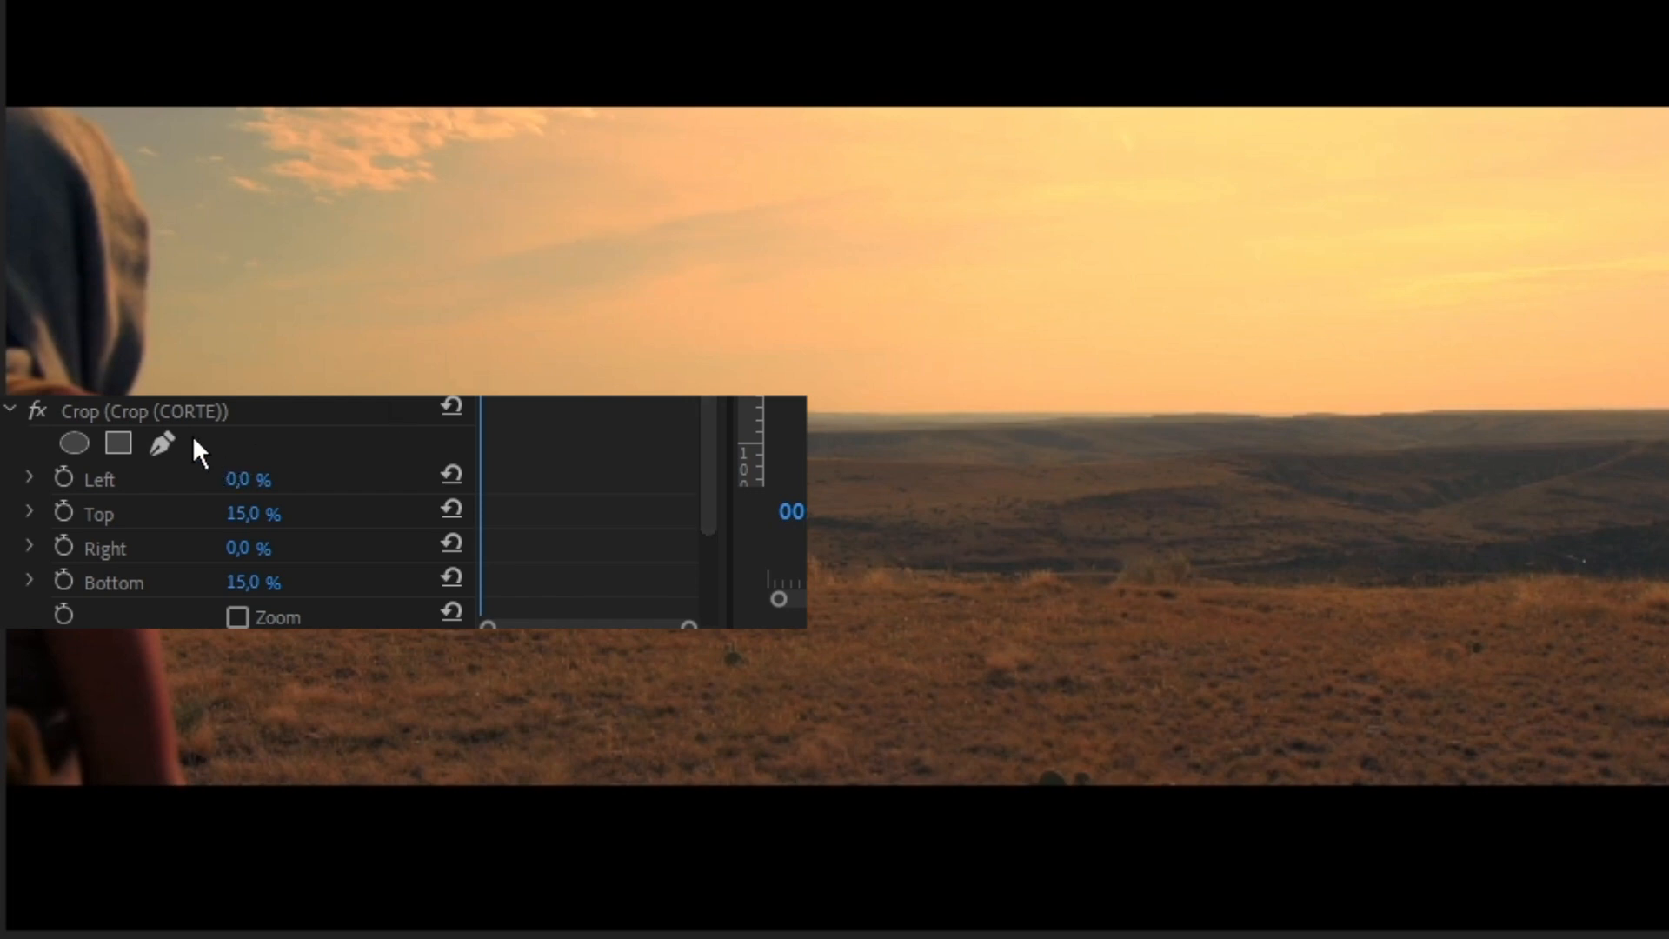
{"action": "left_click", "coordinate": [36, 403]}
{"action": "left_click", "coordinate": [36, 403]}
{"action": "left_click", "coordinate": [35, 404]}
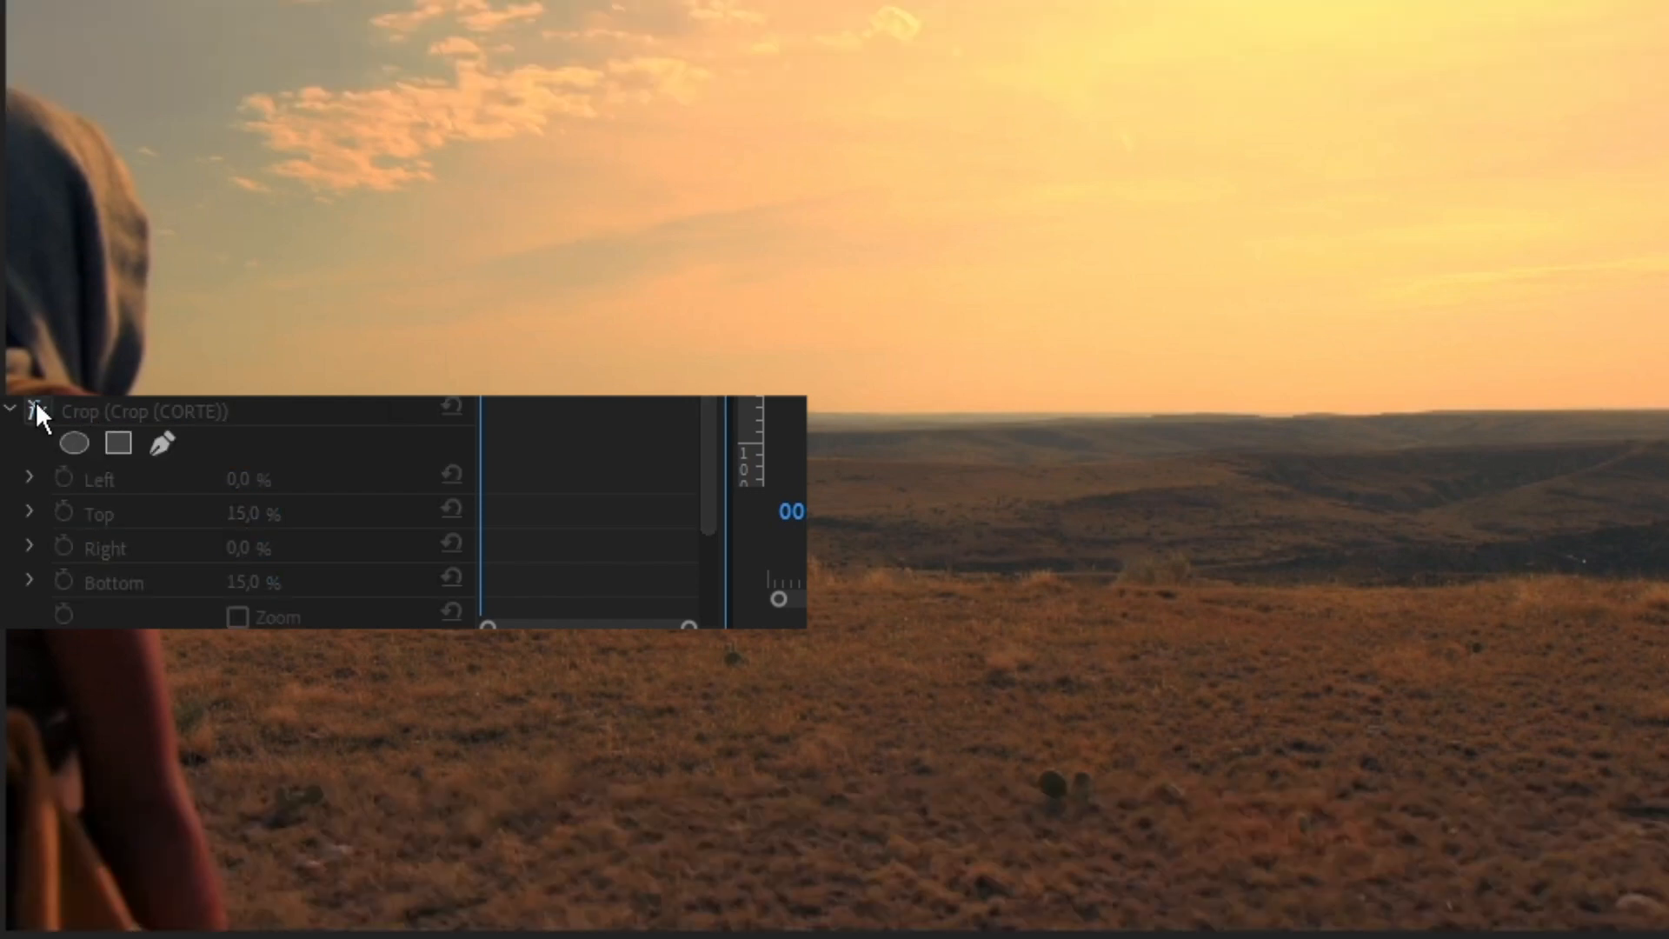
{"action": "left_click", "coordinate": [36, 405]}
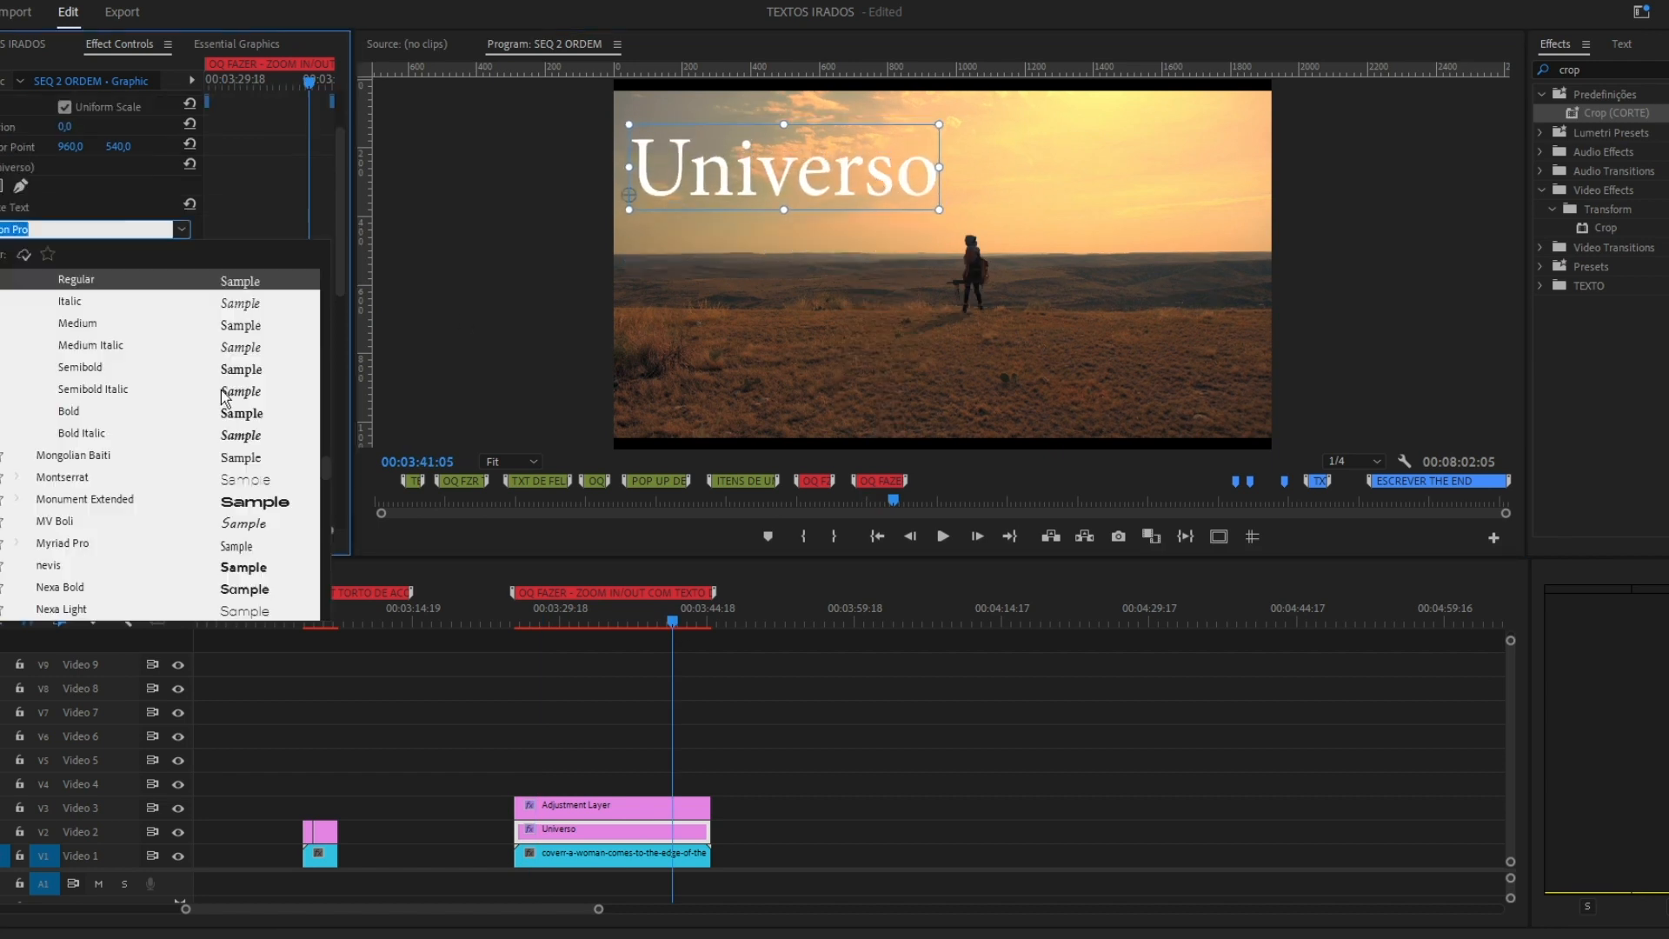
Place the title "Universo" in the upper sky of the desert walk shot, beneath the adjustment layer.
{"action": "scroll", "coordinate": [239, 452], "scroll_direction": "down", "scroll_amount": 10}
{"action": "left_click", "coordinate": [248, 542]}
{"action": "left_click_drag", "start_coordinate": [1078, 163], "coordinate": [1029, 161]}
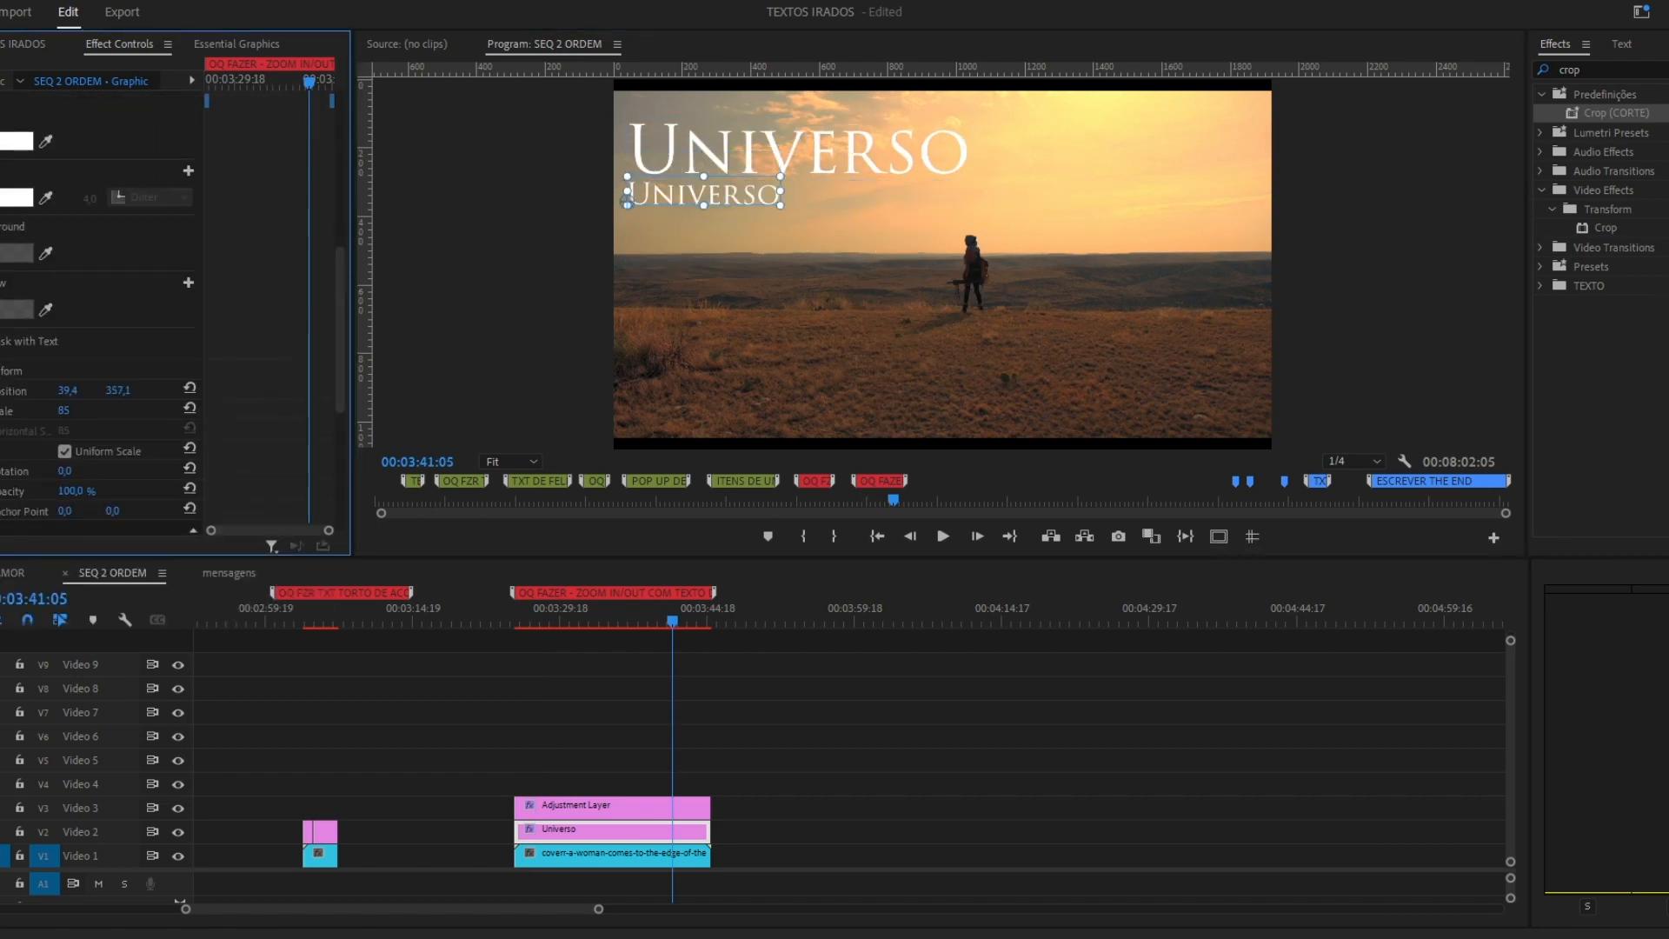
Turn the second Universo text into "um novo mundo" in a handwritten-style font and place it beneath the main title.
{"action": "type", "text": "NOVO MUNDO"}
{"action": "double_click", "coordinate": [753, 196]}
{"action": "left_click", "coordinate": [180, 310]}
{"action": "scroll", "coordinate": [236, 539], "scroll_direction": "down", "scroll_amount": 10}
{"action": "left_click", "coordinate": [236, 556]}
{"action": "left_click", "coordinate": [566, 756]}
{"action": "left_click", "coordinate": [561, 832]}
{"action": "scroll", "coordinate": [259, 299], "scroll_direction": "down", "scroll_amount": 3}
{"action": "left_click_drag", "start_coordinate": [84, 222], "coordinate": [128, 221]}
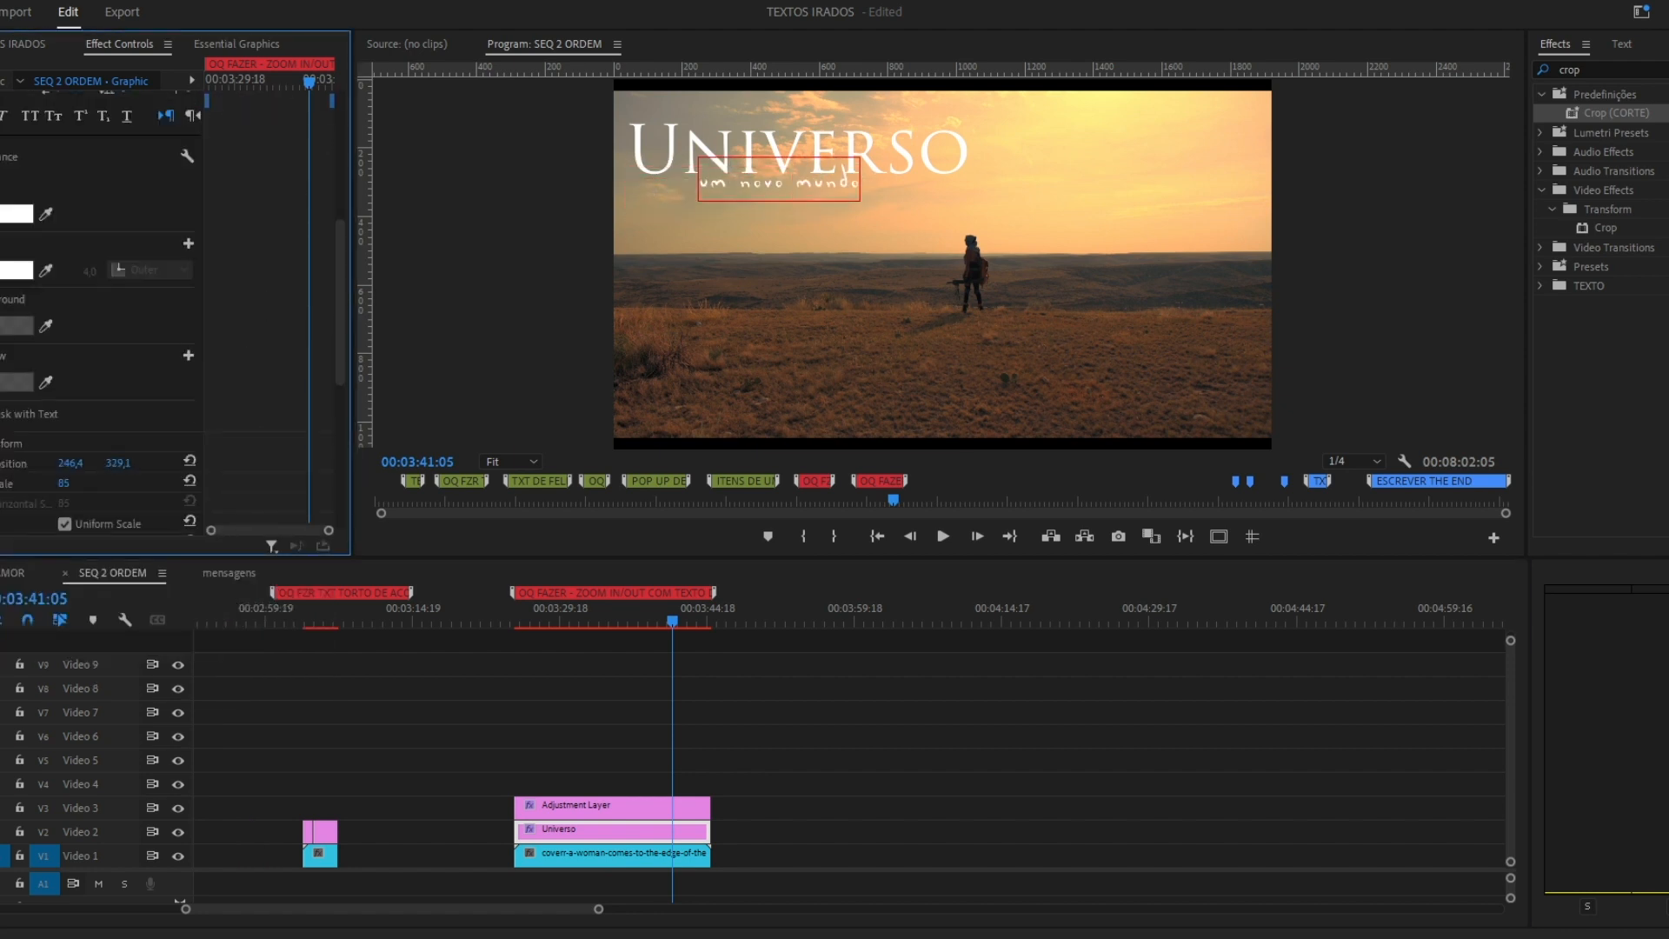
Recolour the fills of Universo and "um novo mundo" with a dark colour sampled from the shot.
{"action": "scroll", "coordinate": [226, 379], "scroll_direction": "up", "scroll_amount": 3}
{"action": "left_click", "coordinate": [17, 459]}
{"action": "left_click", "coordinate": [1023, 592]}
{"action": "left_click", "coordinate": [1148, 147]}
{"action": "left_click", "coordinate": [1029, 317]}
{"action": "left_click", "coordinate": [787, 149]}
{"action": "left_click", "coordinate": [16, 458]}
{"action": "left_click", "coordinate": [1022, 591]}
{"action": "left_click", "coordinate": [971, 250]}
{"action": "left_click", "coordinate": [1028, 317]}
{"action": "left_click", "coordinate": [776, 182]}
{"action": "left_click", "coordinate": [17, 478]}
{"action": "left_click", "coordinate": [1023, 592]}
{"action": "left_click", "coordinate": [971, 250]}
{"action": "left_click", "coordinate": [1028, 317]}
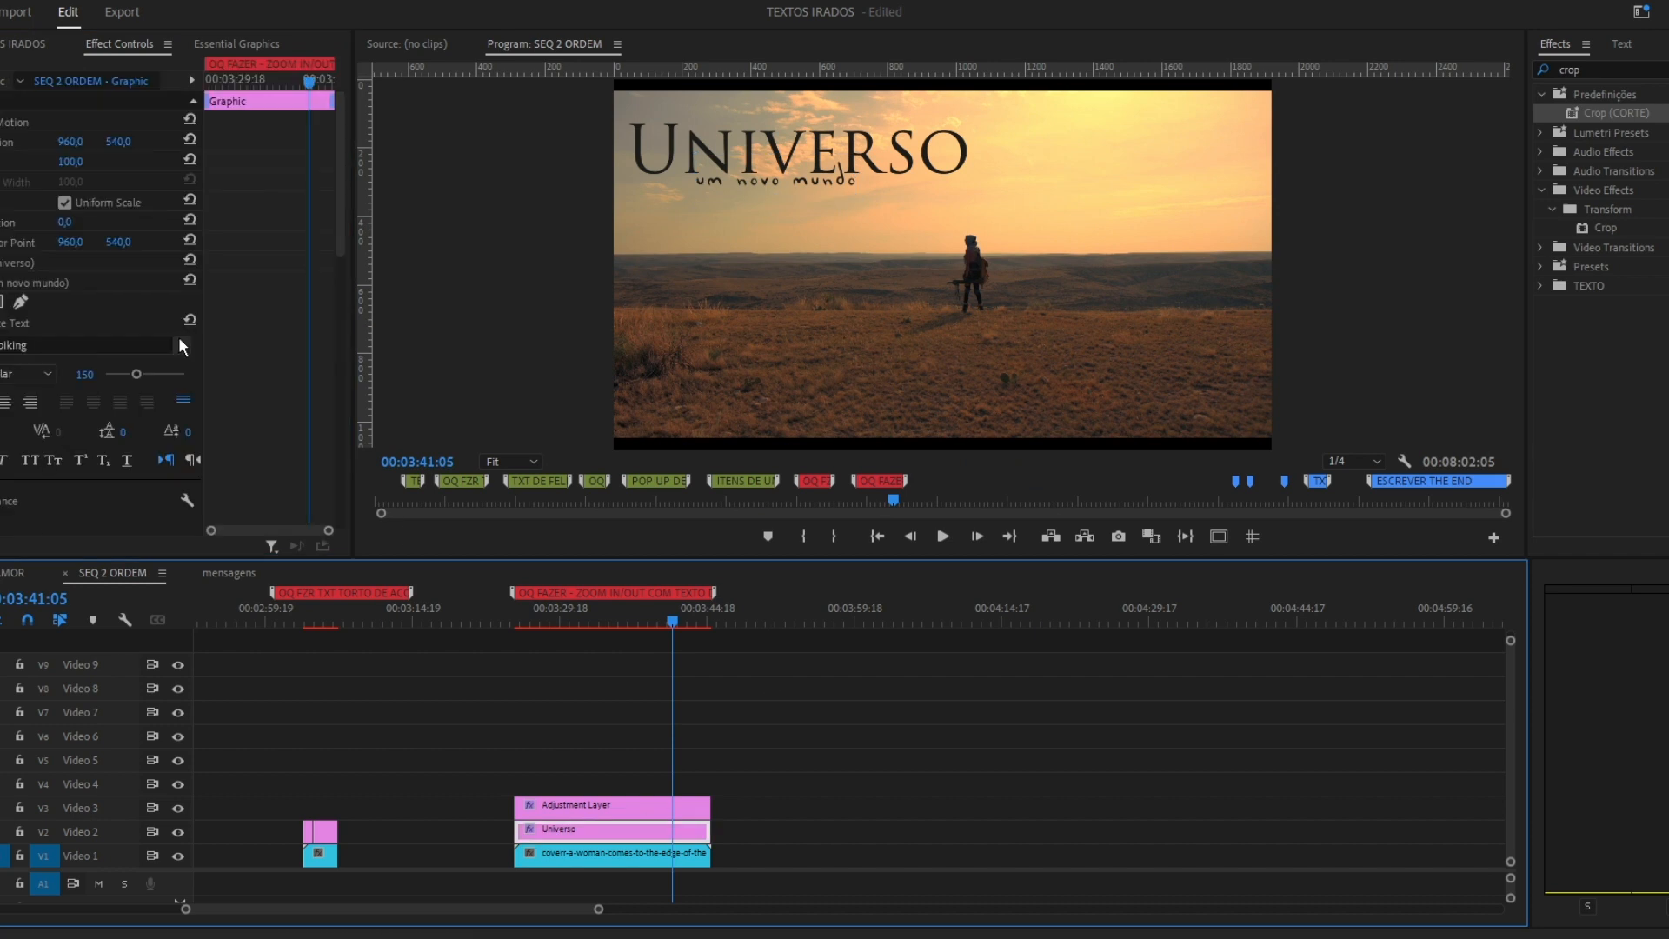
Switch the "um novo mundo" subtitle to a typewriter-style font and adjust its placement under the main title.
{"action": "left_click", "coordinate": [180, 345]}
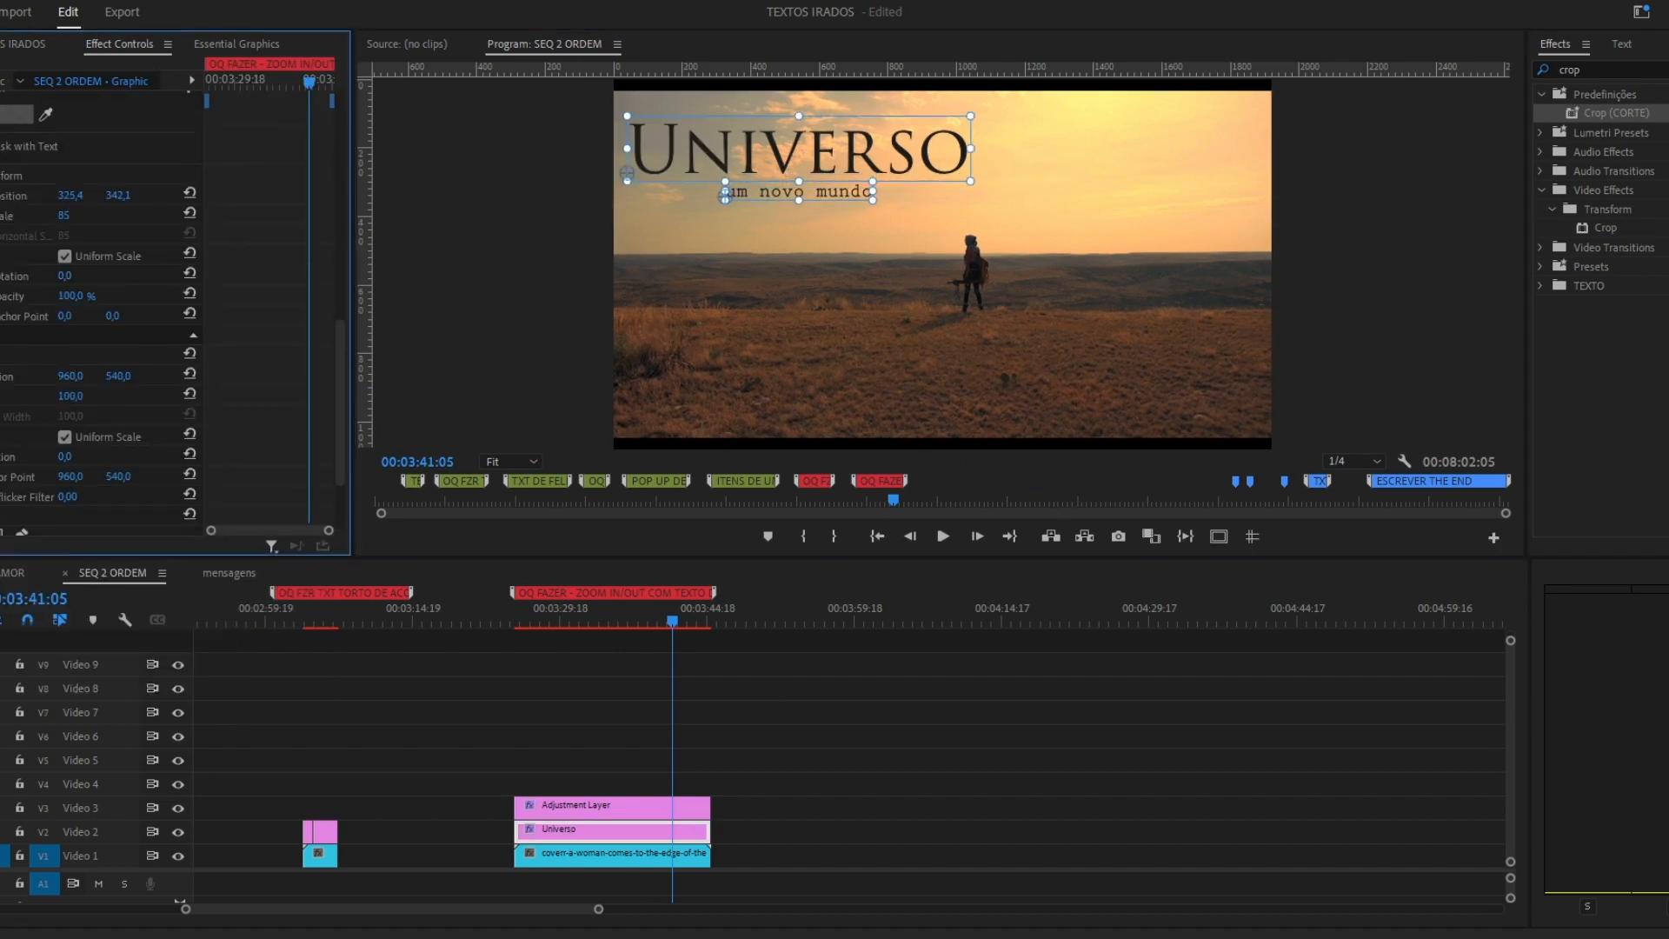
{"action": "left_click", "coordinate": [540, 655]}
{"action": "left_click", "coordinate": [609, 808]}
{"action": "left_click_drag", "start_coordinate": [65, 463], "coordinate": [82, 463]}
{"action": "left_click", "coordinate": [600, 832]}
{"action": "left_click_drag", "start_coordinate": [118, 142], "coordinate": [192, 141]}
Replace the Universo title's text with "Prisma" and realign it with the subtitle.
{"action": "double_click", "coordinate": [800, 178]}
{"action": "type", "text": "Prisma"}
{"action": "left_click", "coordinate": [240, 375]}
{"action": "left_click_drag", "start_coordinate": [752, 181], "coordinate": [800, 180]}
Nest the title together with the desert clip as "PRISMA".
{"action": "left_click", "coordinate": [565, 727]}
{"action": "type", "text": "PRIMAS"}
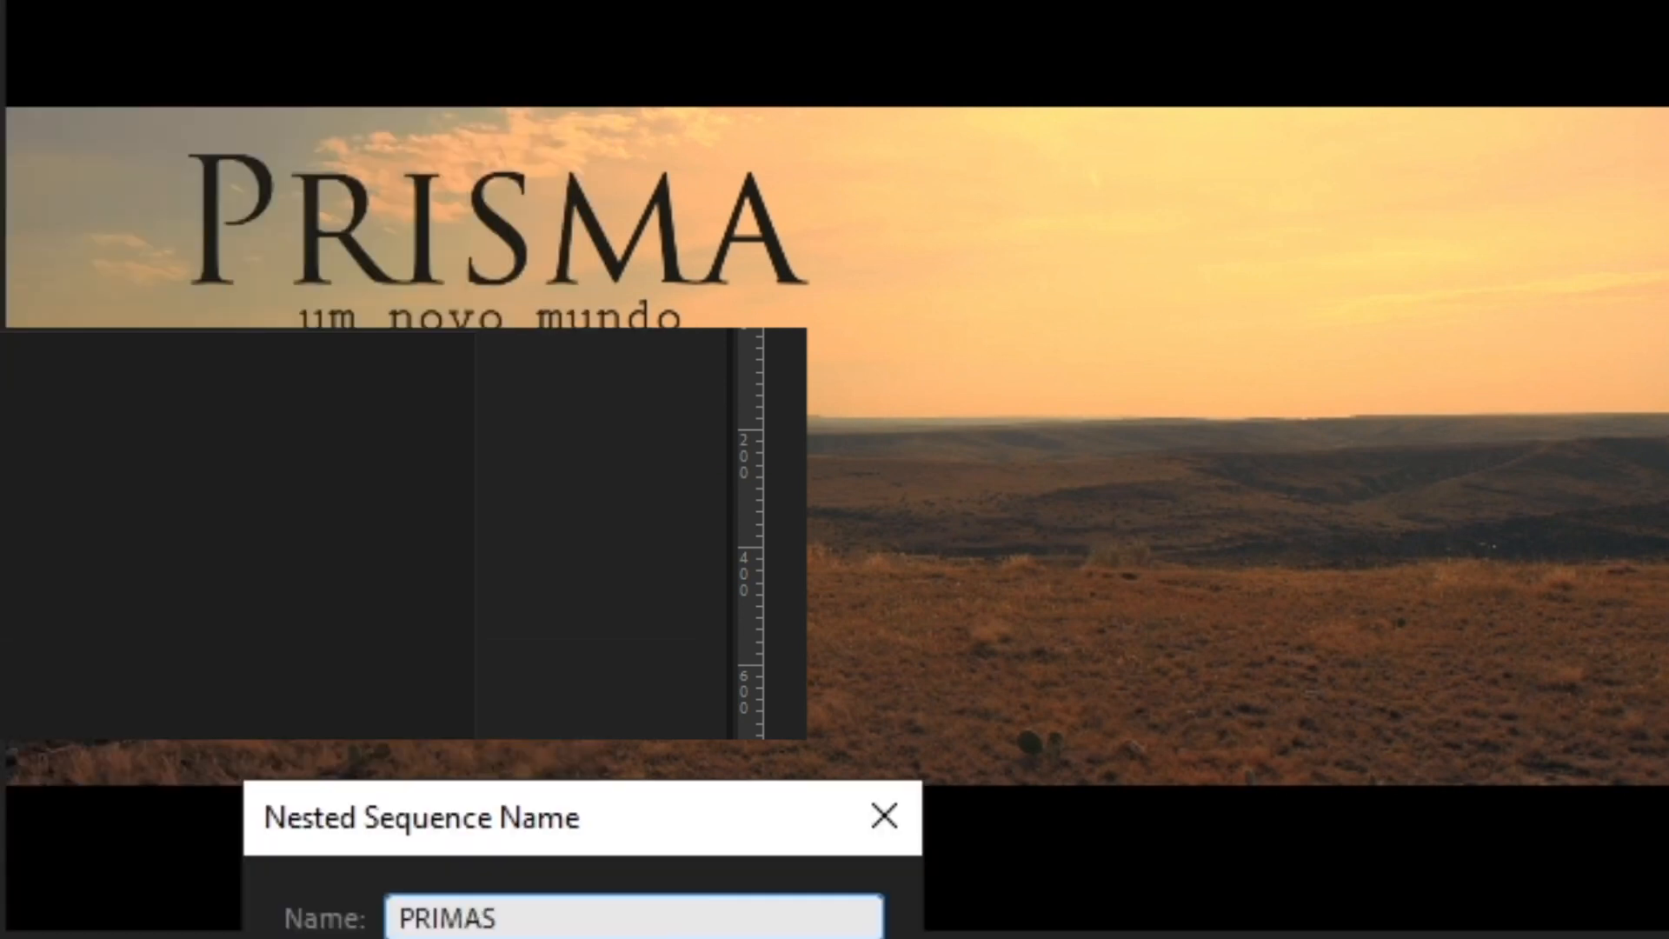
{"action": "key", "text": "BackSpace"}
{"action": "key", "text": "BackSpace"}
{"action": "key", "text": "BackSpace"}
{"action": "type", "text": "SMA"}
{"action": "key", "text": "Return"}
Keyframe the PRISMA nest's Scale for an eased zoom out and move the end keyframe earlier.
{"action": "left_click", "coordinate": [248, 454]}
{"action": "type", "text": "200"}
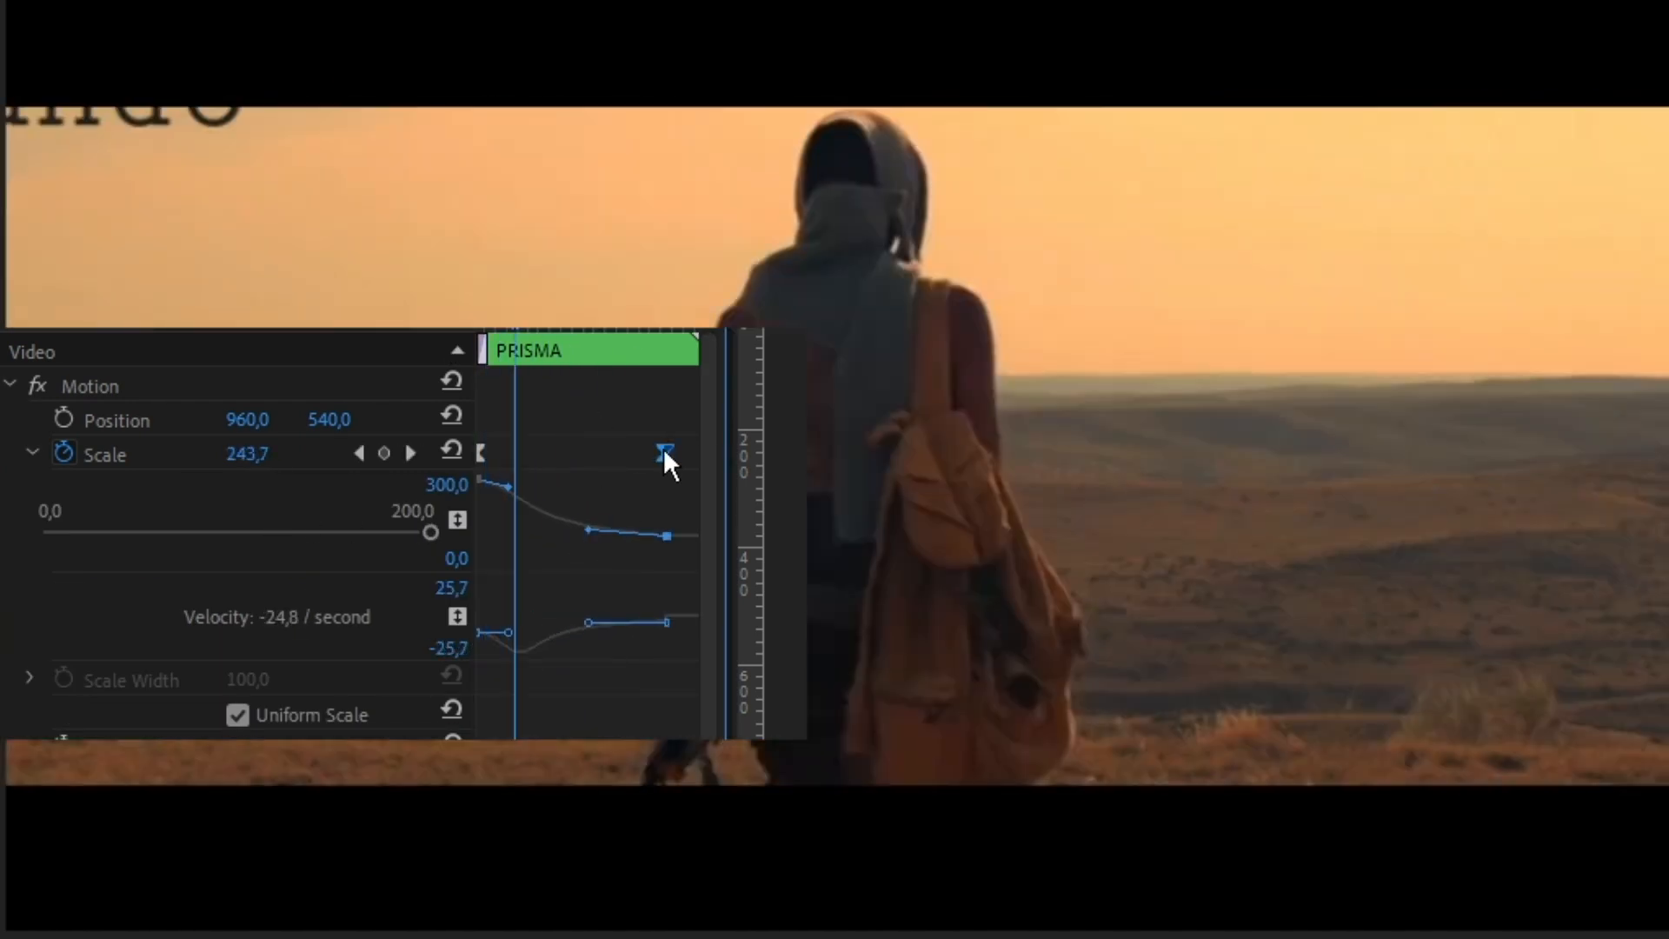
{"action": "left_click_drag", "start_coordinate": [665, 452], "coordinate": [625, 452]}
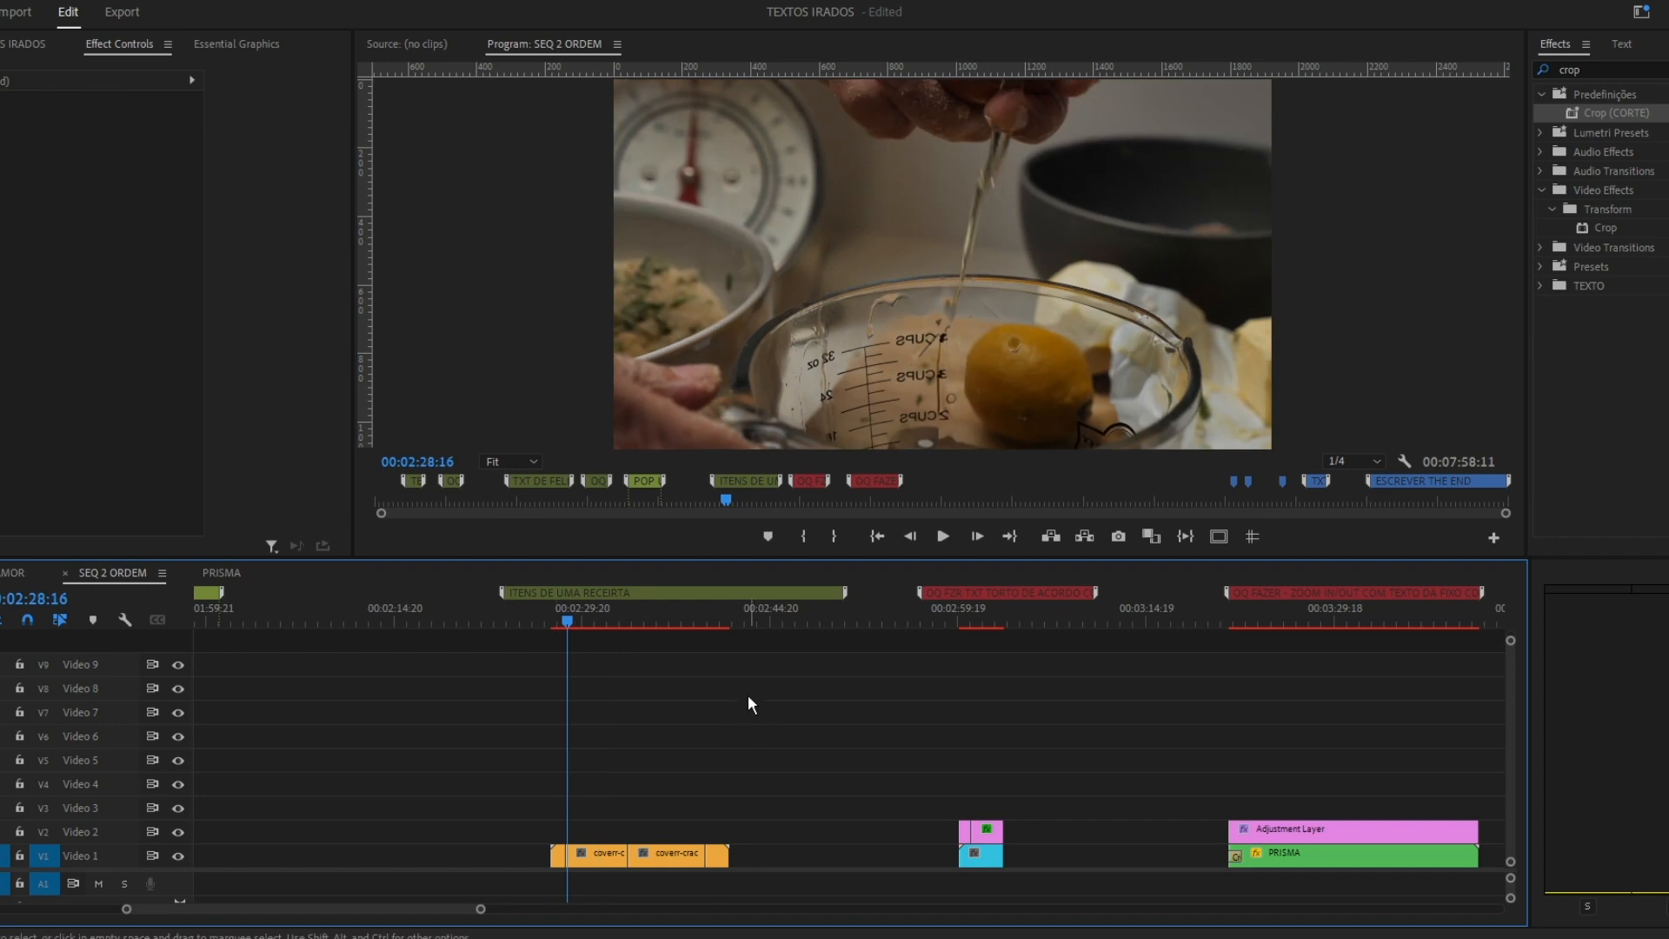
Add the text "4 ovos" over the egg-cracking clip and move it to the frame's lower right using the safe margins.
{"action": "left_click", "coordinate": [929, 239]}
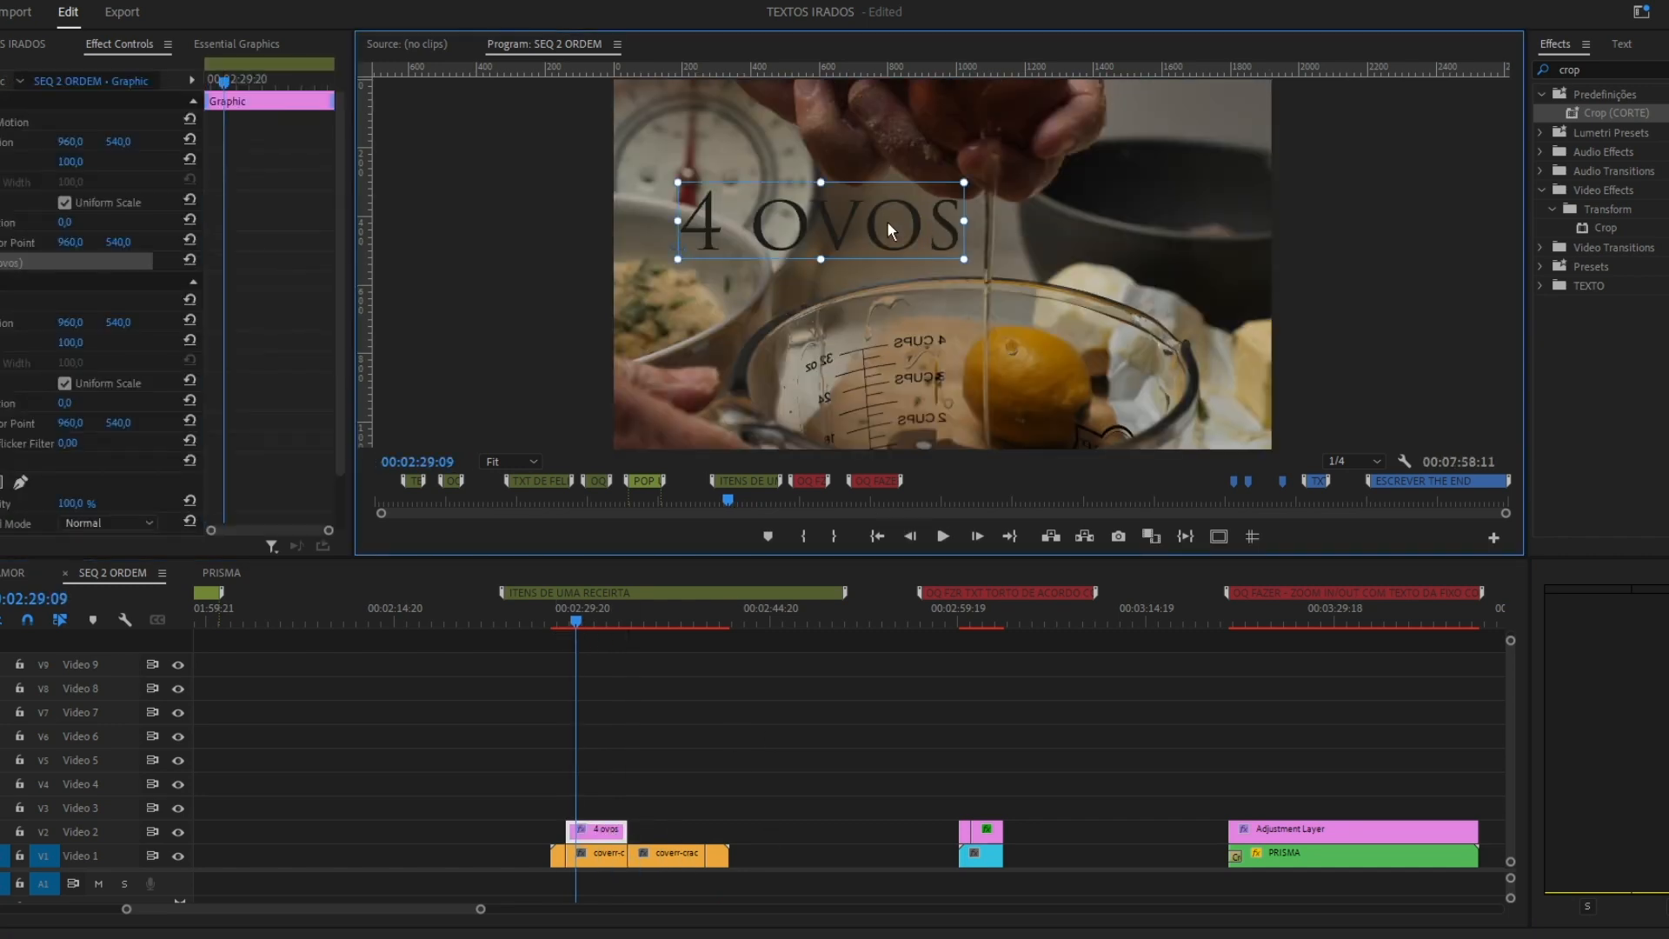
{"action": "left_click", "coordinate": [1219, 536]}
{"action": "left_click_drag", "start_coordinate": [1182, 374], "coordinate": [1187, 380]}
{"action": "left_click", "coordinate": [1219, 536]}
Change the fill of the 4 ovos text to a pale peach colour.
{"action": "left_click", "coordinate": [17, 284]}
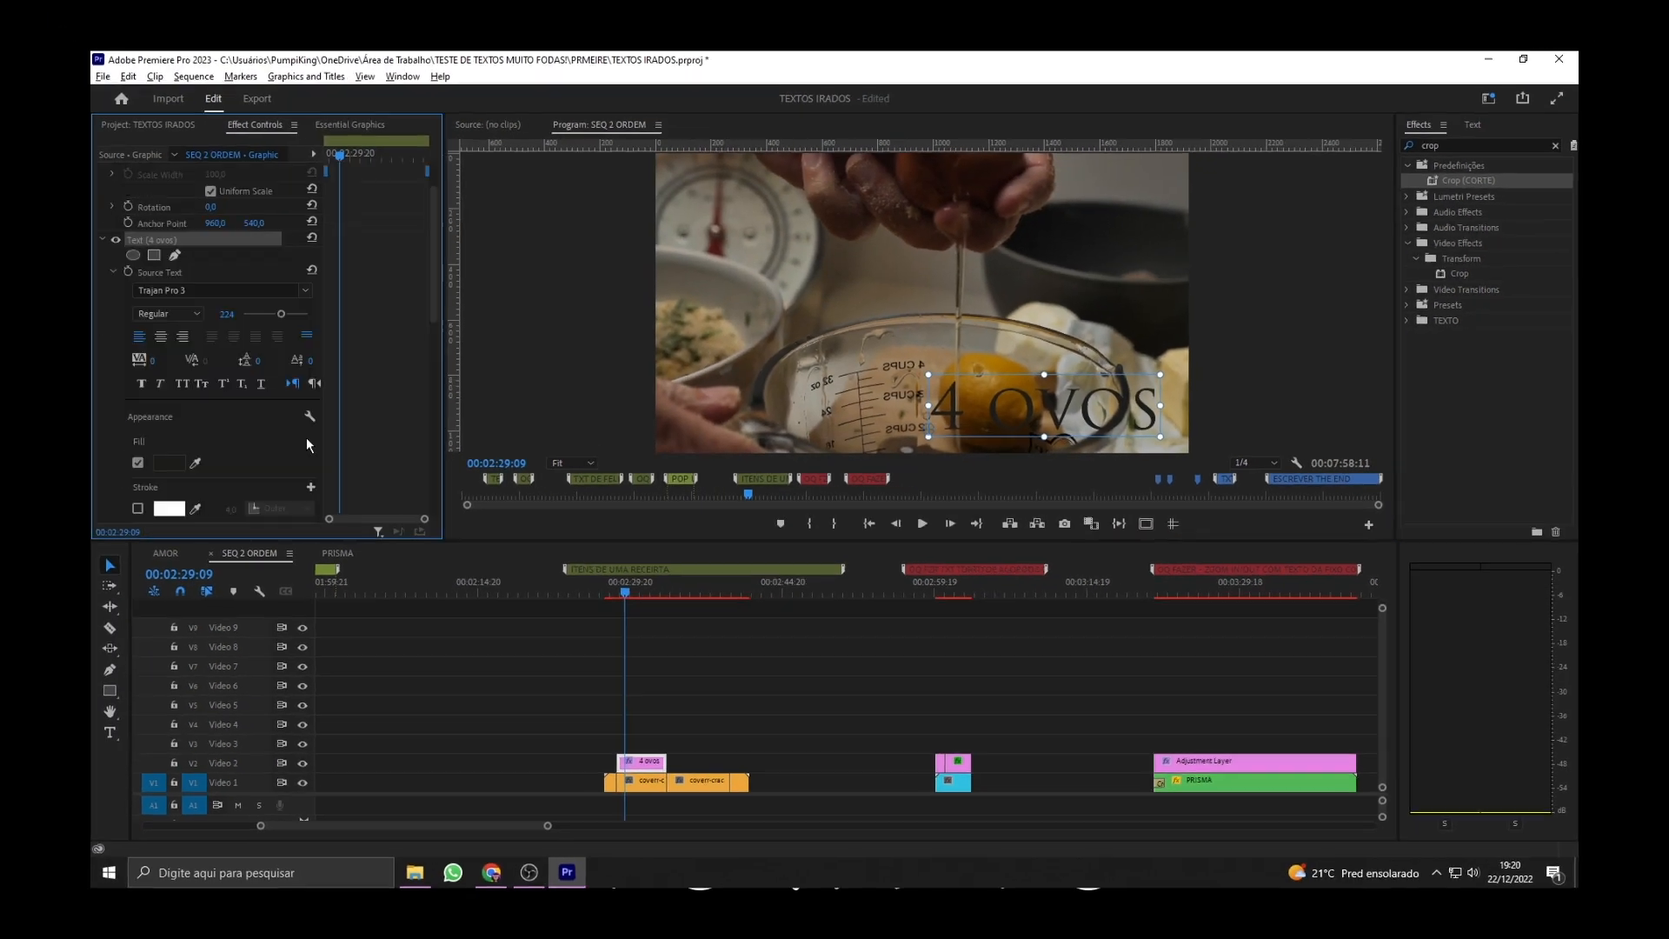
{"action": "scroll", "coordinate": [259, 373], "scroll_direction": "down", "scroll_amount": 2}
{"action": "left_click", "coordinate": [239, 463]}
{"action": "left_click", "coordinate": [669, 512]}
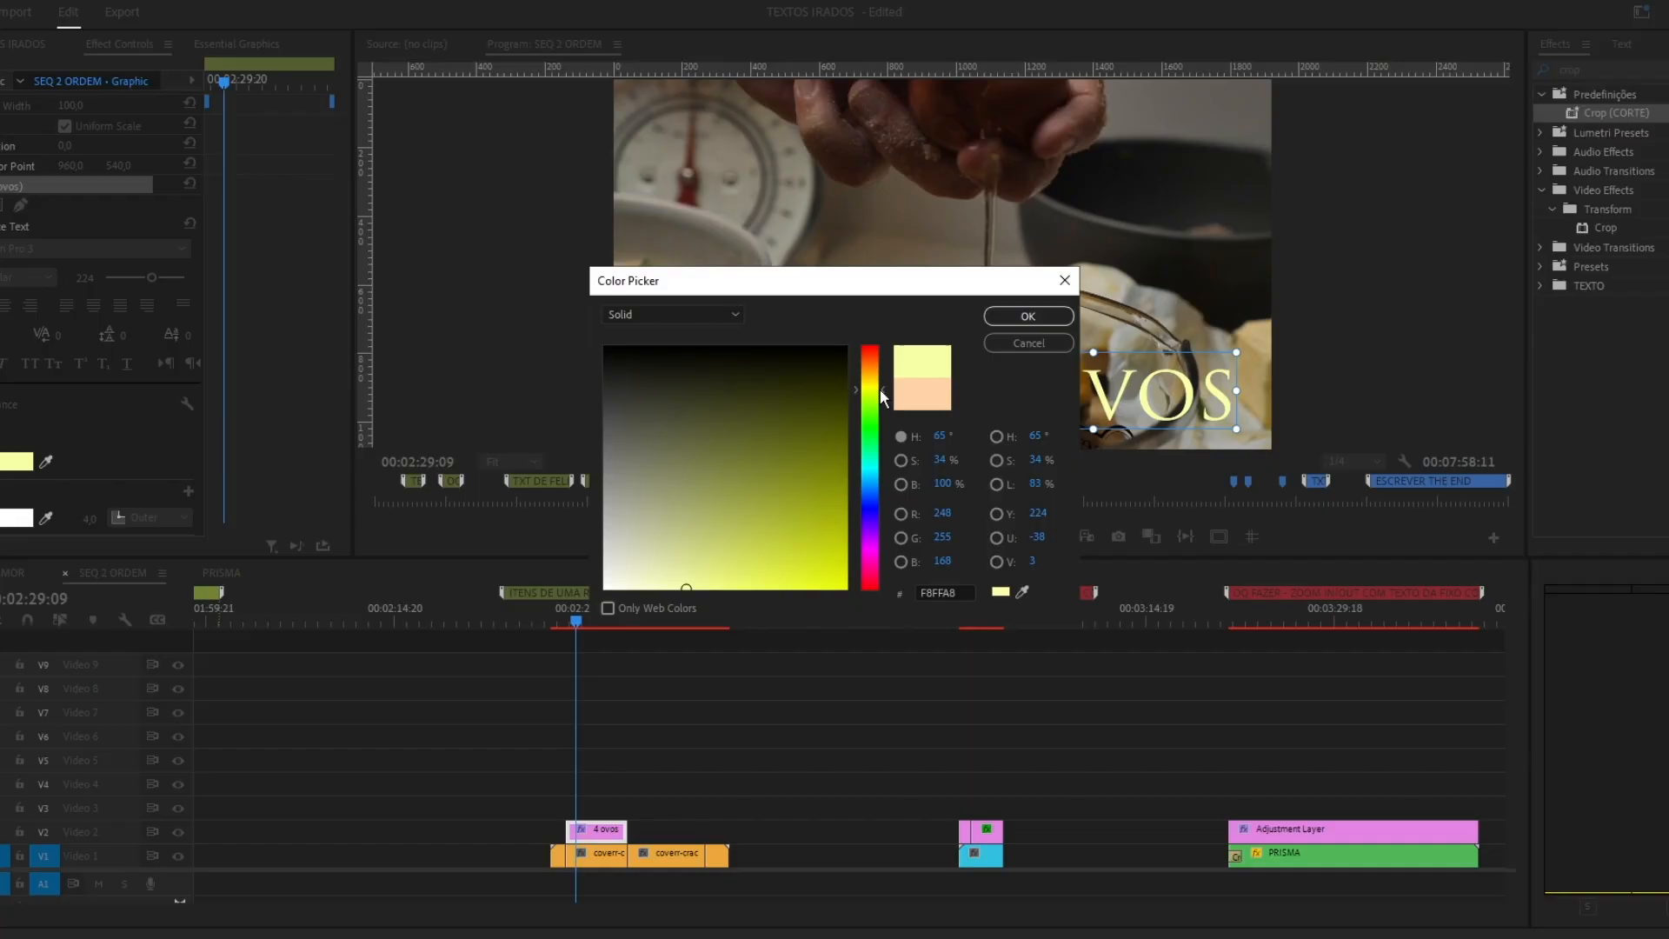
{"action": "left_click_drag", "start_coordinate": [867, 410], "coordinate": [864, 524]}
{"action": "left_click_drag", "start_coordinate": [734, 602], "coordinate": [680, 621]}
{"action": "left_click", "coordinate": [873, 369]}
{"action": "left_click", "coordinate": [681, 589]}
{"action": "left_click", "coordinate": [1028, 316]}
Retime the 4 ovos text clip to start later and run into the second egg clip, and play it back.
{"action": "left_click", "coordinate": [661, 747]}
{"action": "left_click", "coordinate": [599, 837]}
{"action": "left_click_drag", "start_coordinate": [598, 832], "coordinate": [583, 832]}
{"action": "mouse_move", "coordinate": [561, 832]}
{"action": "left_mouse_down"}
{"action": "mouse_move", "coordinate": [636, 832]}
{"action": "mouse_move", "coordinate": [593, 832]}
{"action": "left_mouse_up"}
{"action": "left_click_drag", "start_coordinate": [643, 832], "coordinate": [680, 832]}
{"action": "key", "text": "space"}
{"action": "key", "text": "space"}
Change the 4 ovos text to a bold, rounded all-caps display font.
{"action": "left_click_drag", "start_coordinate": [85, 354], "coordinate": [79, 353]}
{"action": "left_click", "coordinate": [182, 325]}
{"action": "key", "text": "Down"}
{"action": "key", "text": "Down"}
{"action": "key", "text": "Return"}
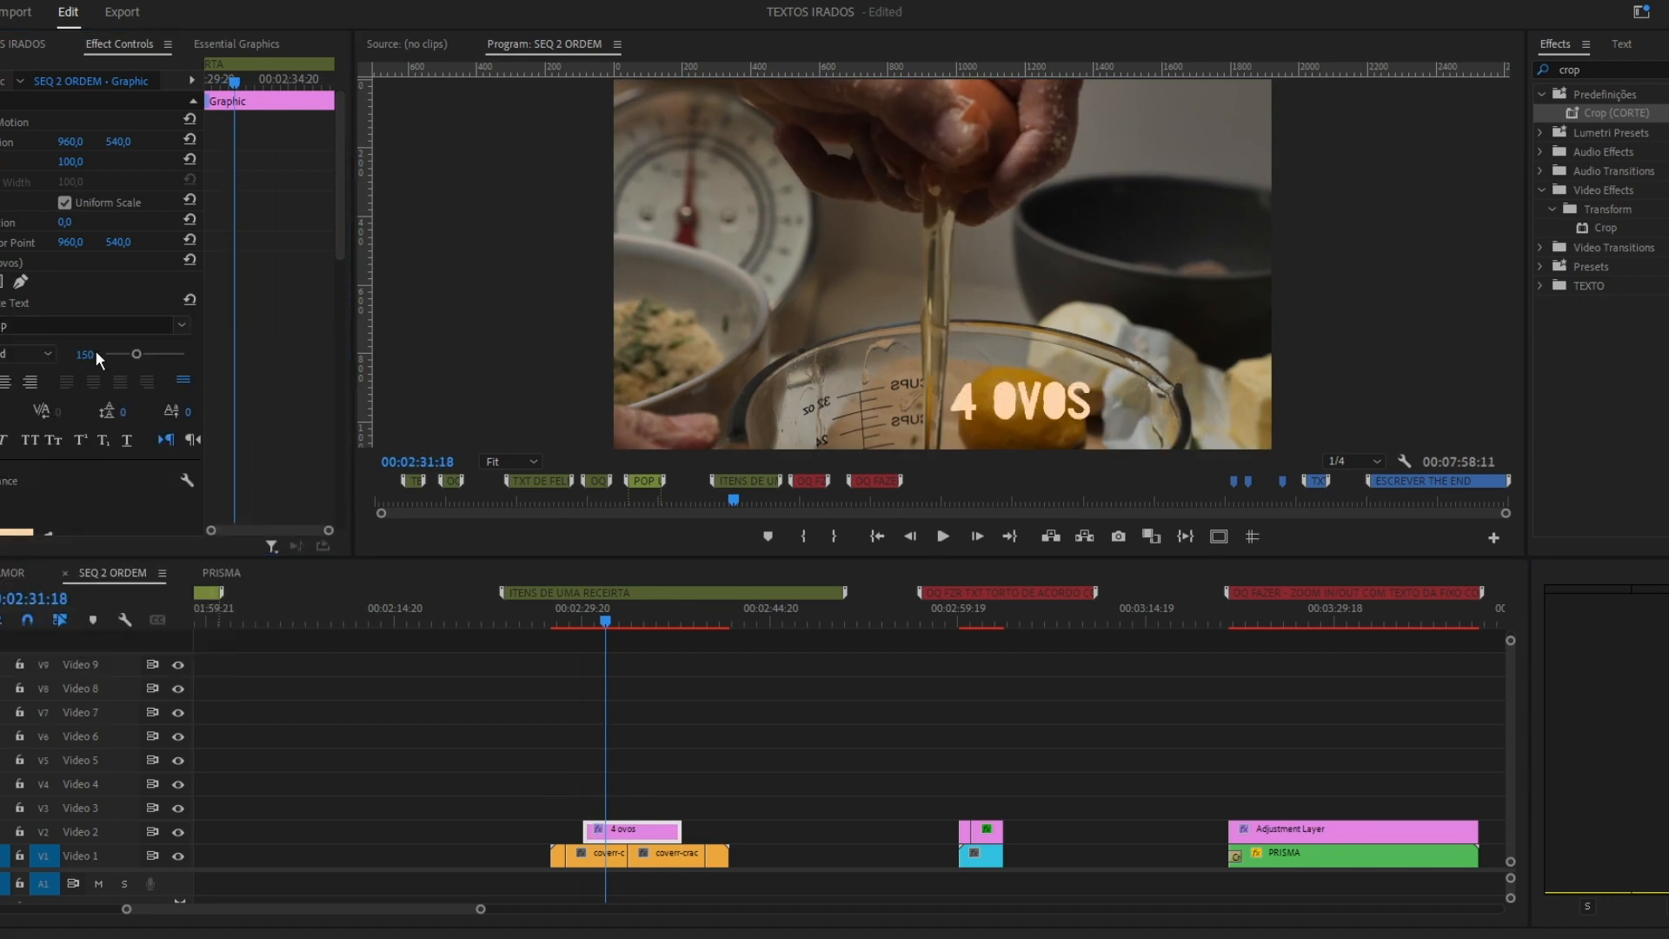
Enlarge the 4 ovos text to size 200 and position it in the frame's lower-left corner inside the safe margins.
{"action": "left_click_drag", "start_coordinate": [68, 142], "coordinate": [71, 142]}
{"action": "left_click", "coordinate": [1224, 533]}
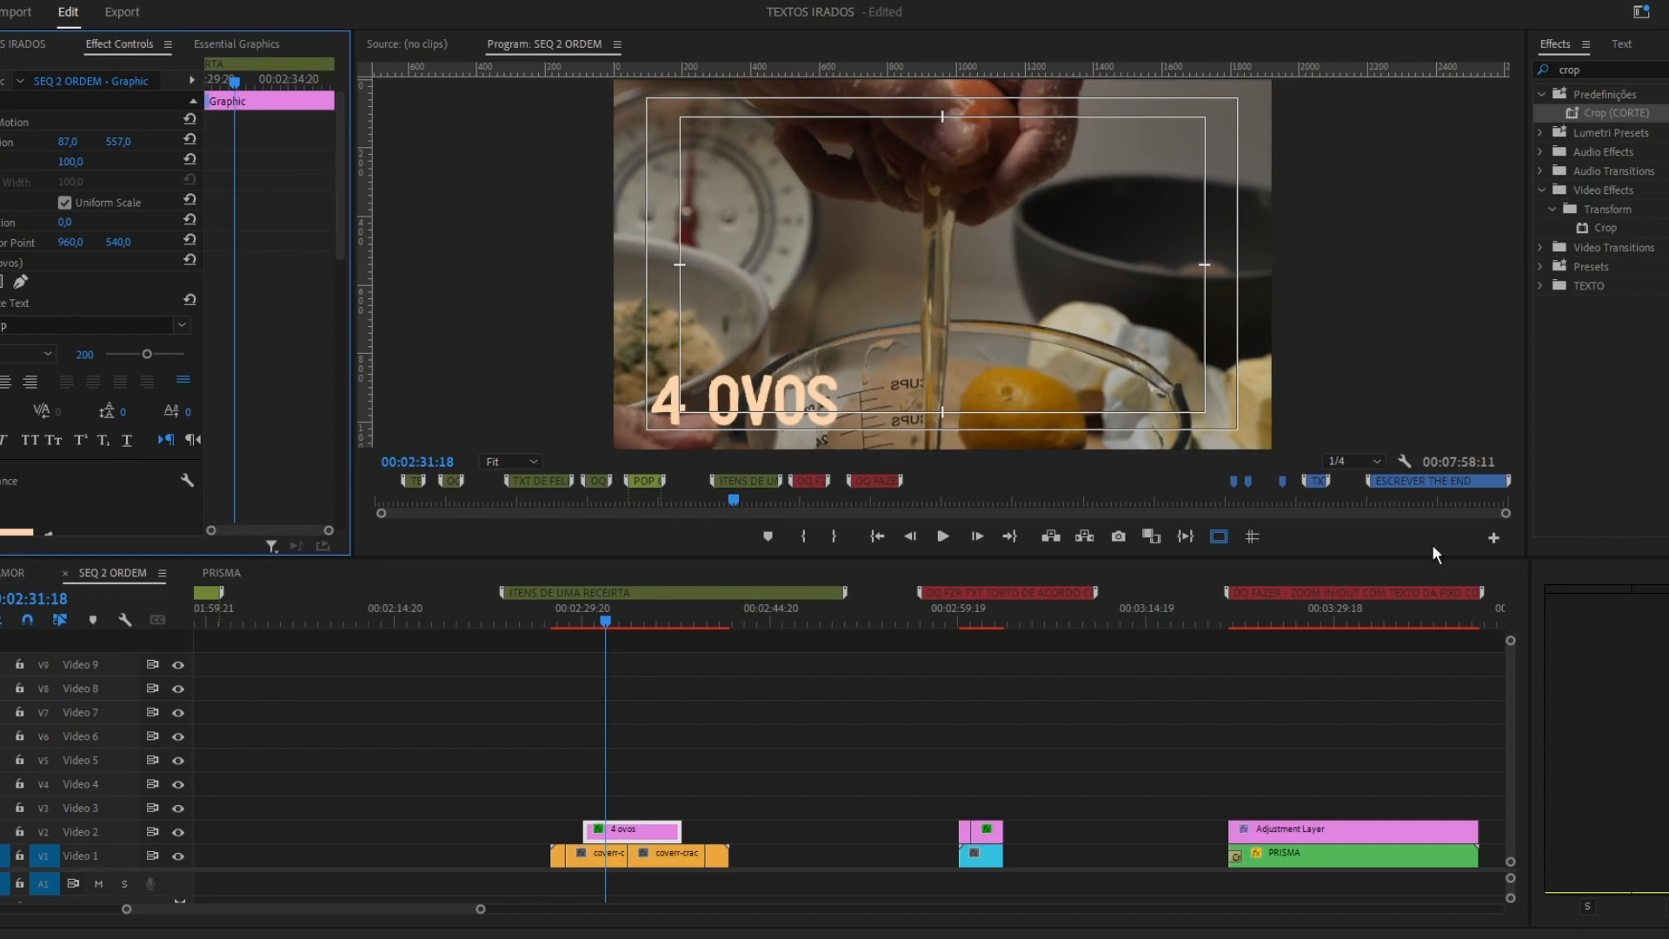
{"action": "left_click", "coordinate": [1219, 536]}
{"action": "left_click", "coordinate": [891, 720]}
{"action": "left_click", "coordinate": [654, 836]}
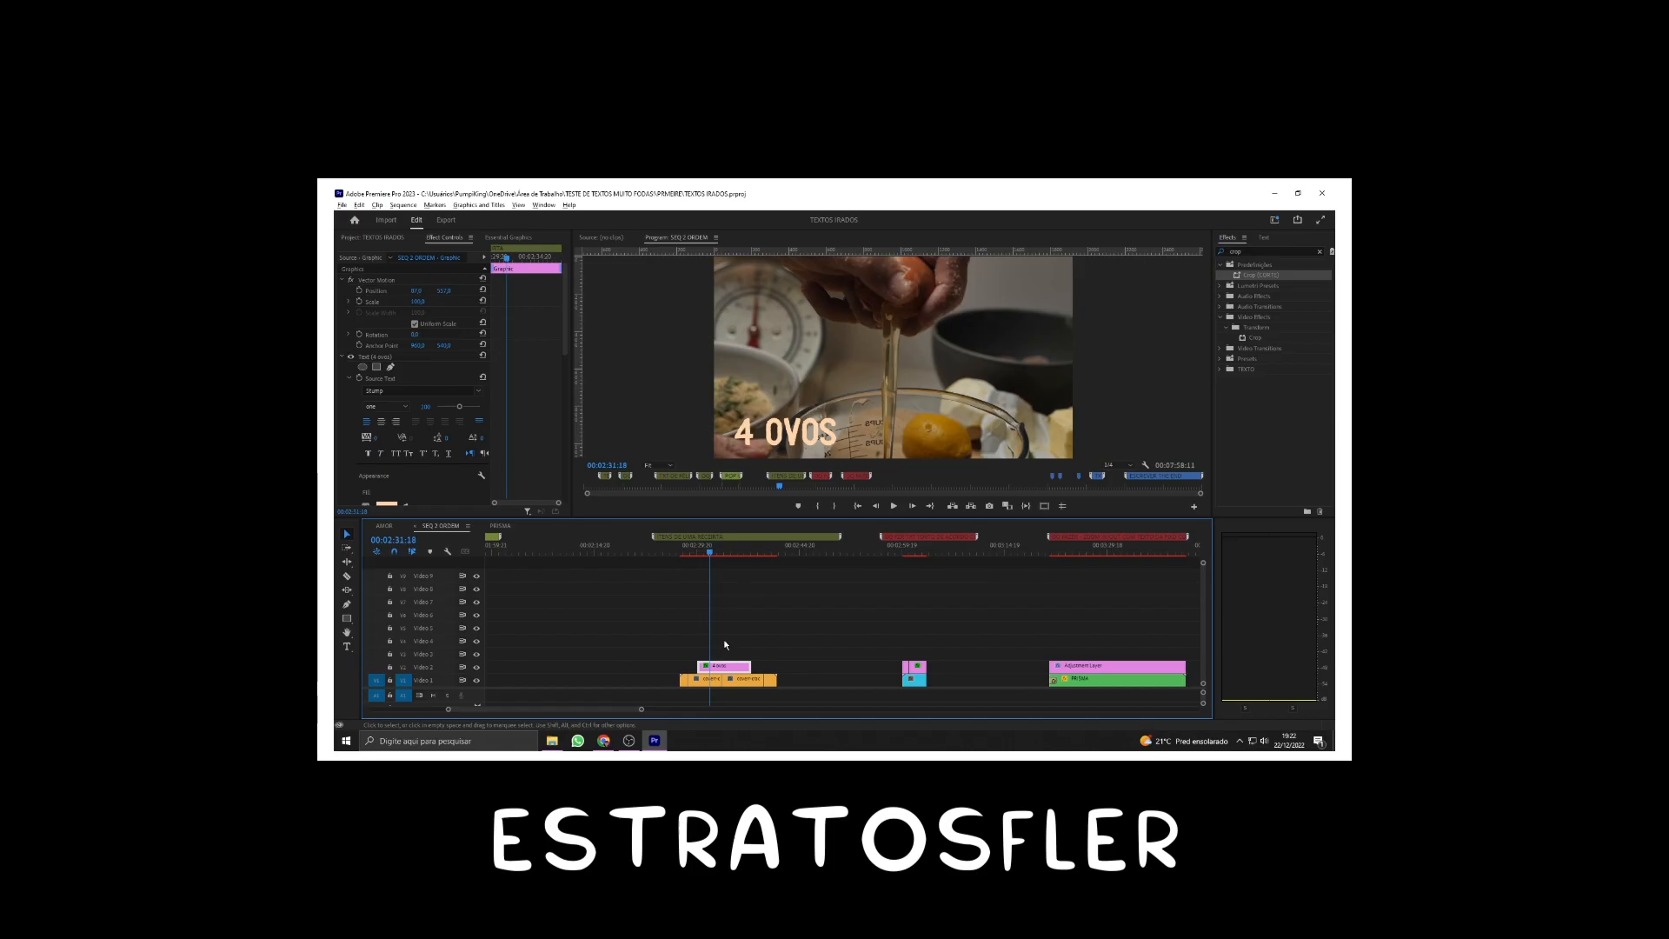
{"action": "scroll", "coordinate": [730, 633], "scroll_direction": "up", "scroll_amount": 3}
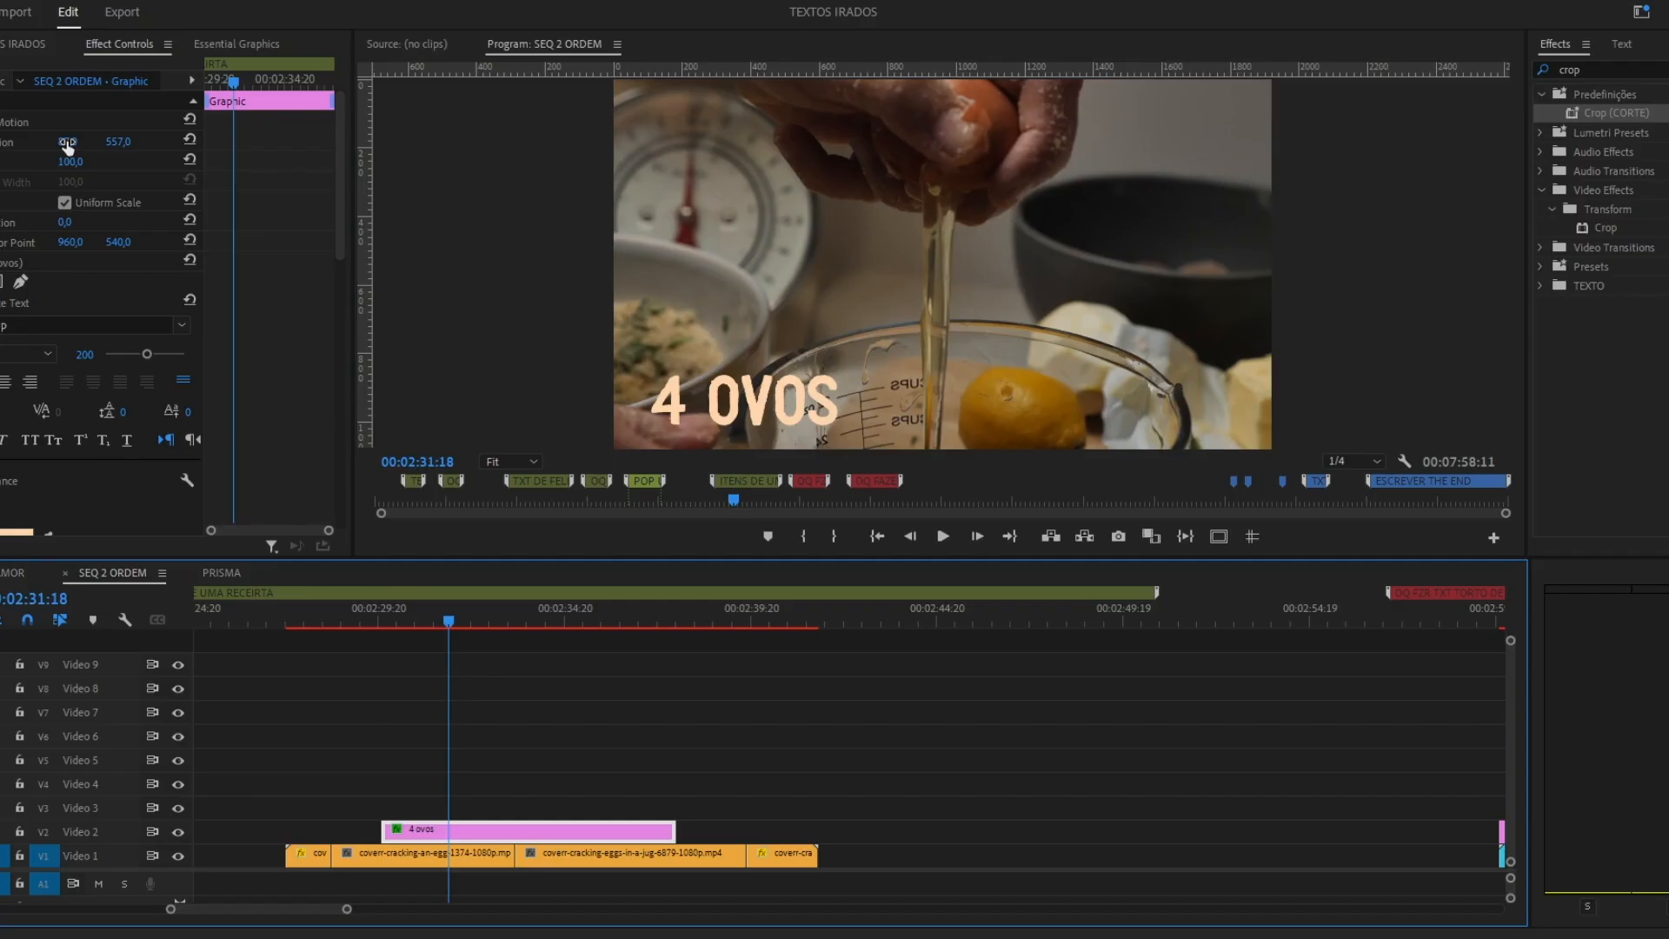
{"action": "left_click_drag", "start_coordinate": [417, 293], "coordinate": [452, 293]}
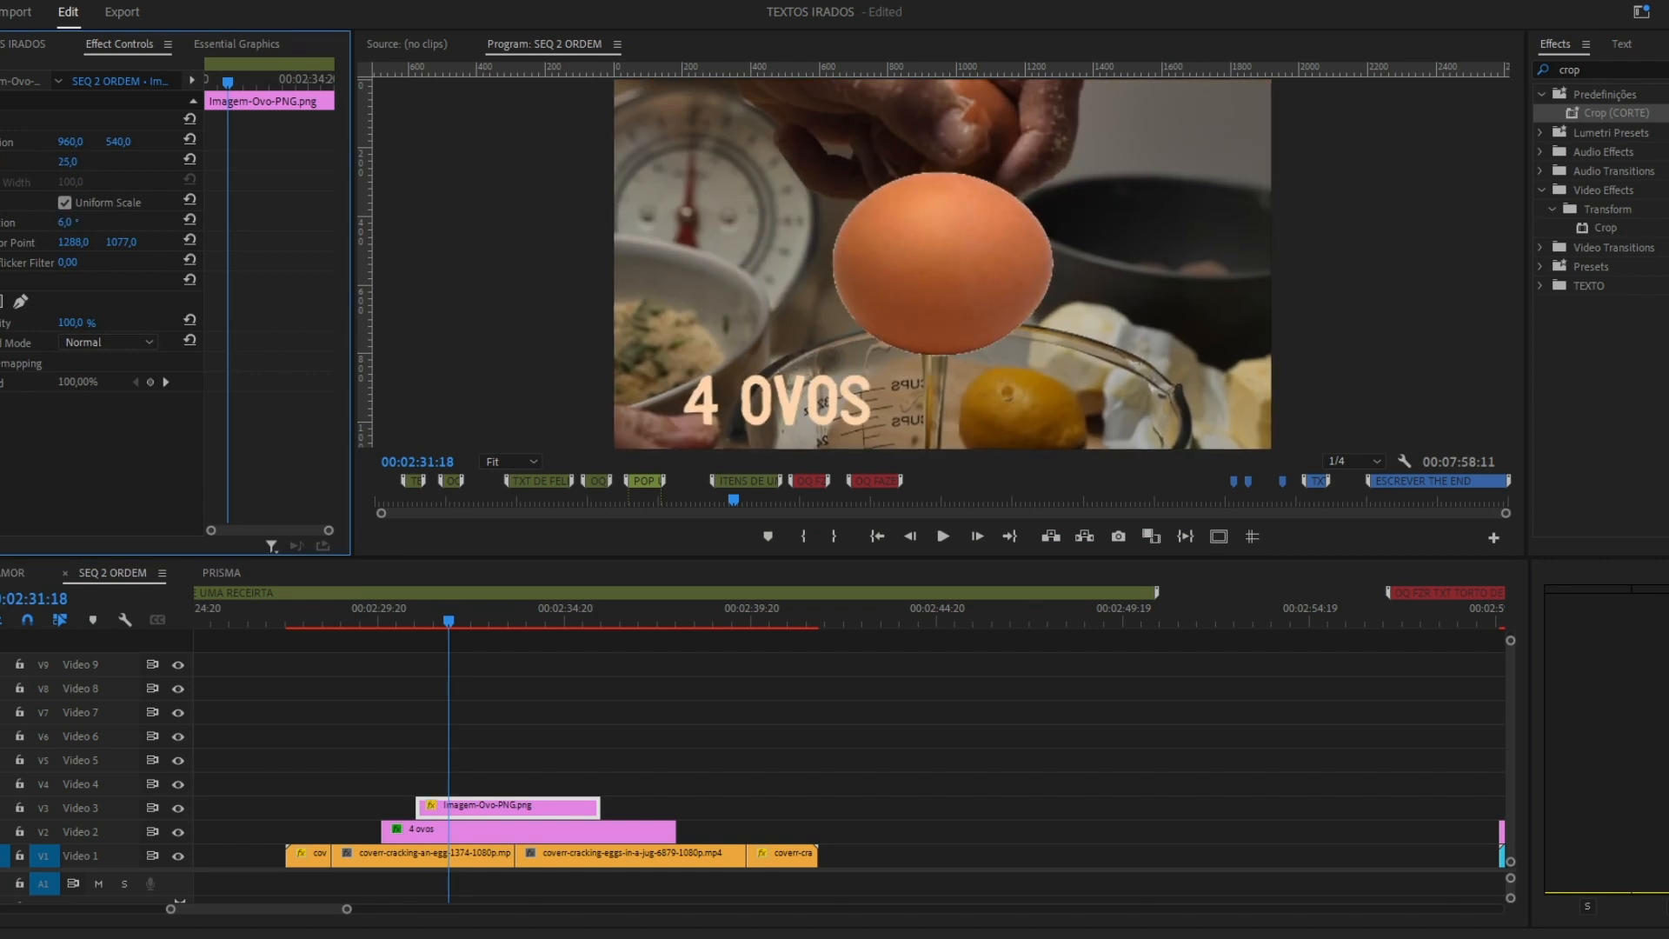
Scale the egg image uniformly to 13, rotate it 6° and place it over the 4 ovos text at 486, 916.
{"action": "left_click", "coordinate": [64, 202]}
{"action": "left_click_drag", "start_coordinate": [68, 162], "coordinate": [4, 182]}
{"action": "key", "text": "ctrl+z"}
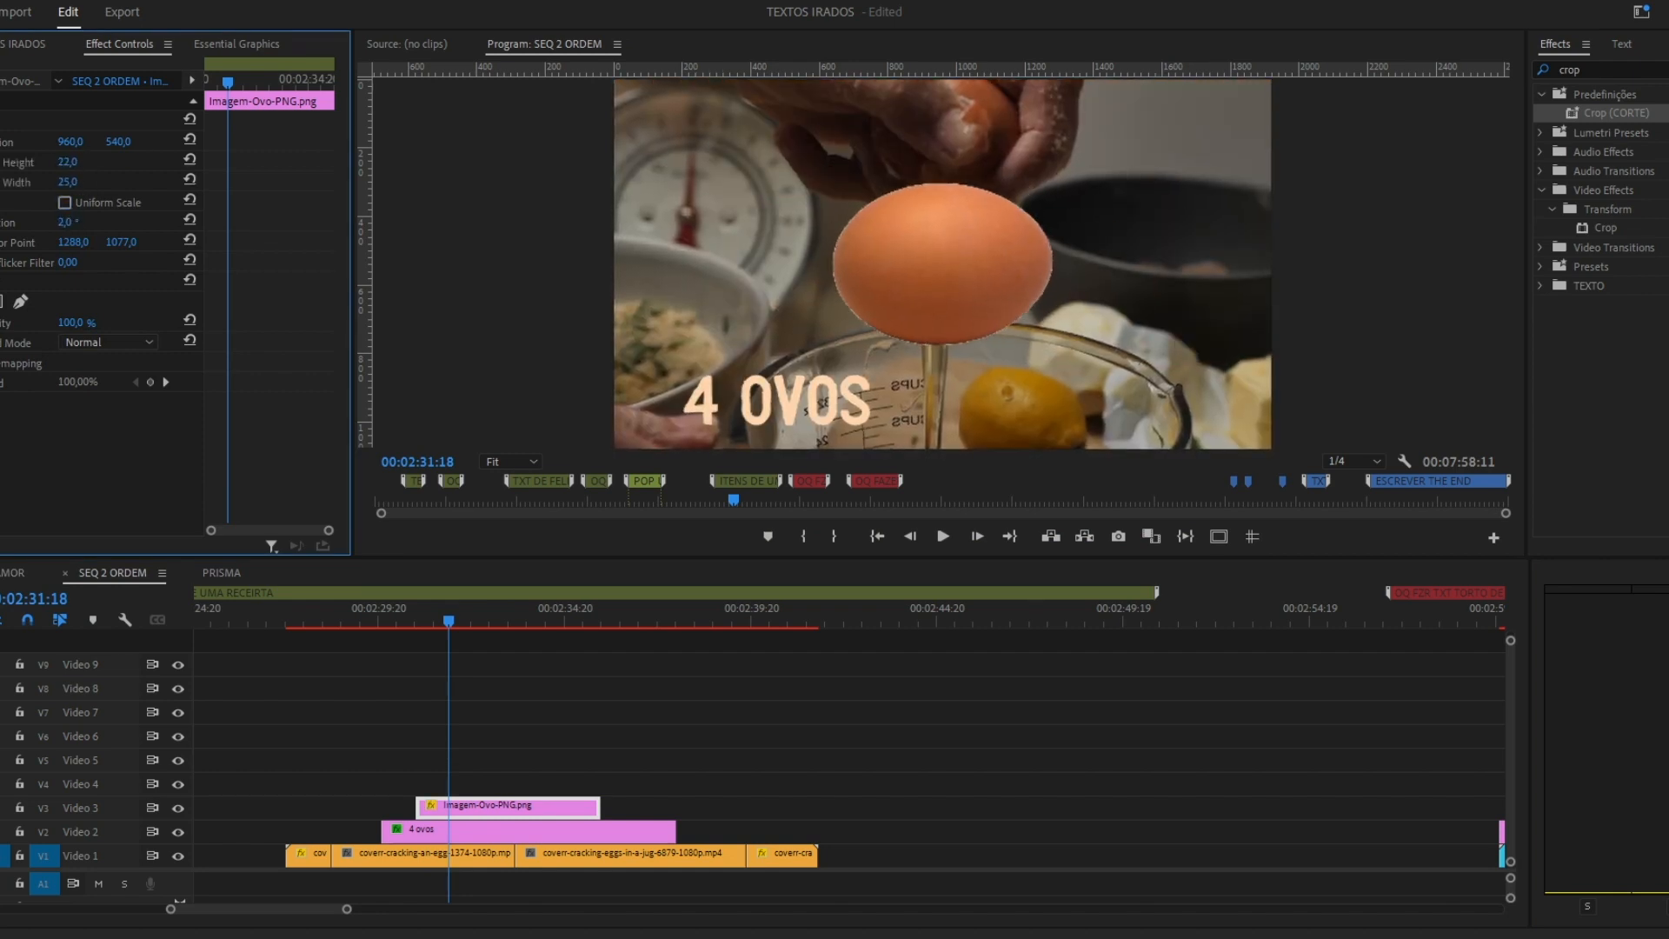
{"action": "left_click_drag", "start_coordinate": [119, 141], "coordinate": [200, 141]}
{"action": "left_click", "coordinate": [64, 203]}
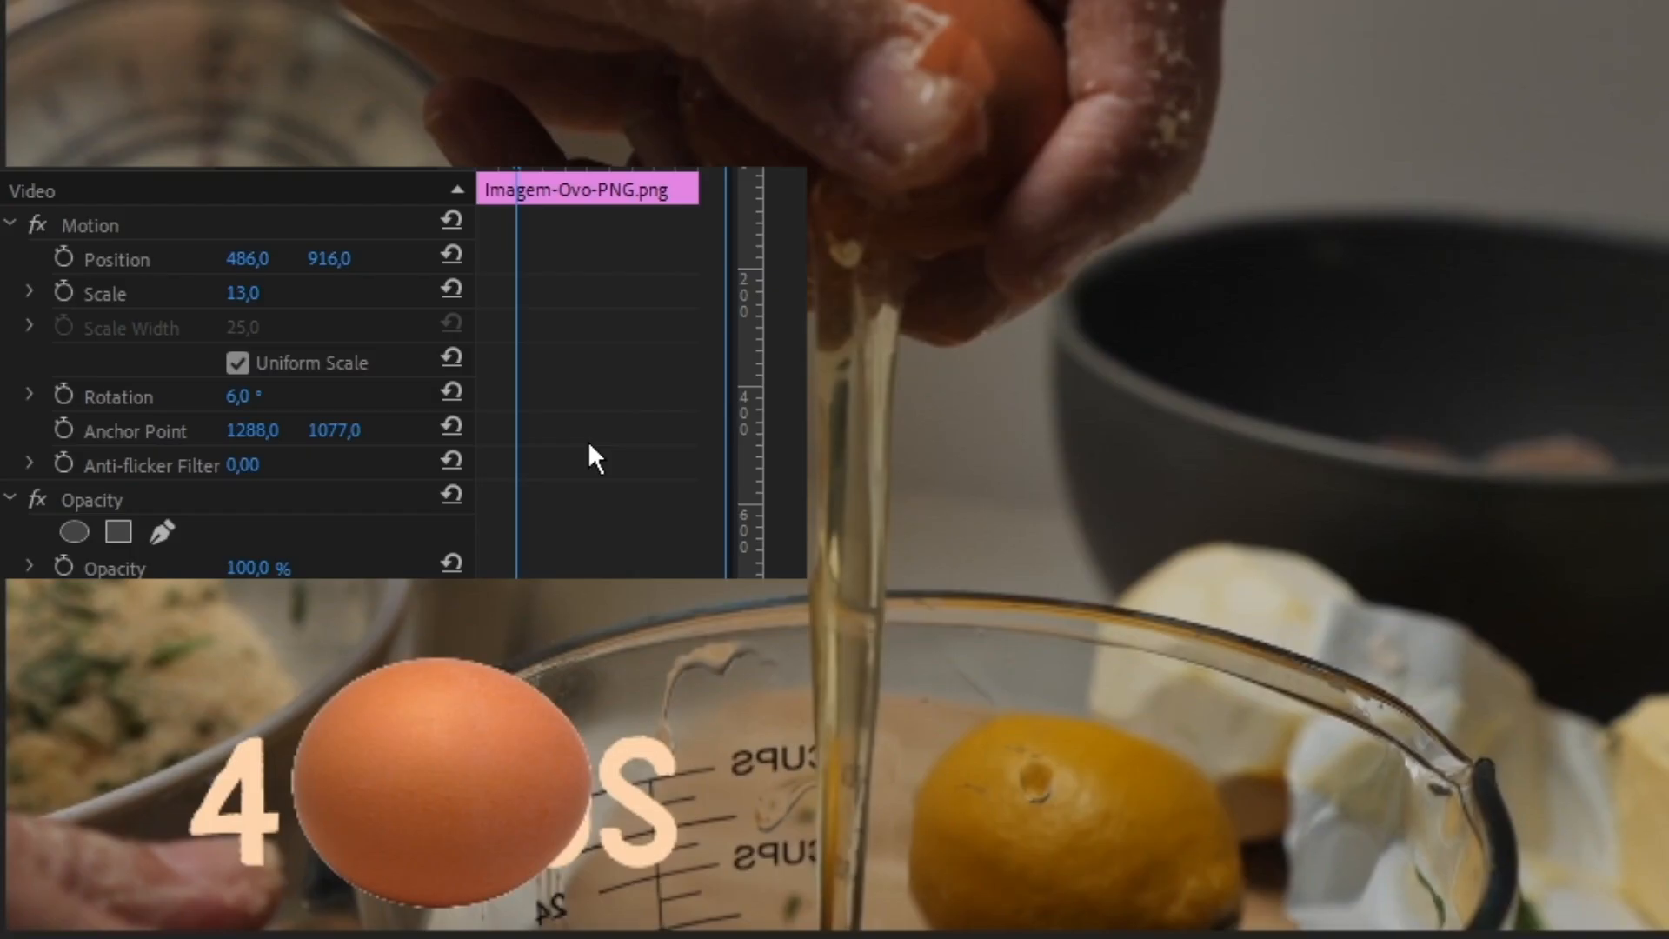
Keyframe the egg image's Position and Rotation so it moves across the 4 ovos text, and preview the motion.
{"action": "left_click", "coordinate": [64, 258]}
{"action": "left_click_drag", "start_coordinate": [517, 160], "coordinate": [496, 161]}
{"action": "left_click_drag", "start_coordinate": [330, 258], "coordinate": [246, 258]}
{"action": "left_click", "coordinate": [63, 395]}
{"action": "left_click", "coordinate": [252, 396]}
{"action": "left_click_drag", "start_coordinate": [516, 161], "coordinate": [496, 165]}
{"action": "key", "text": "space"}
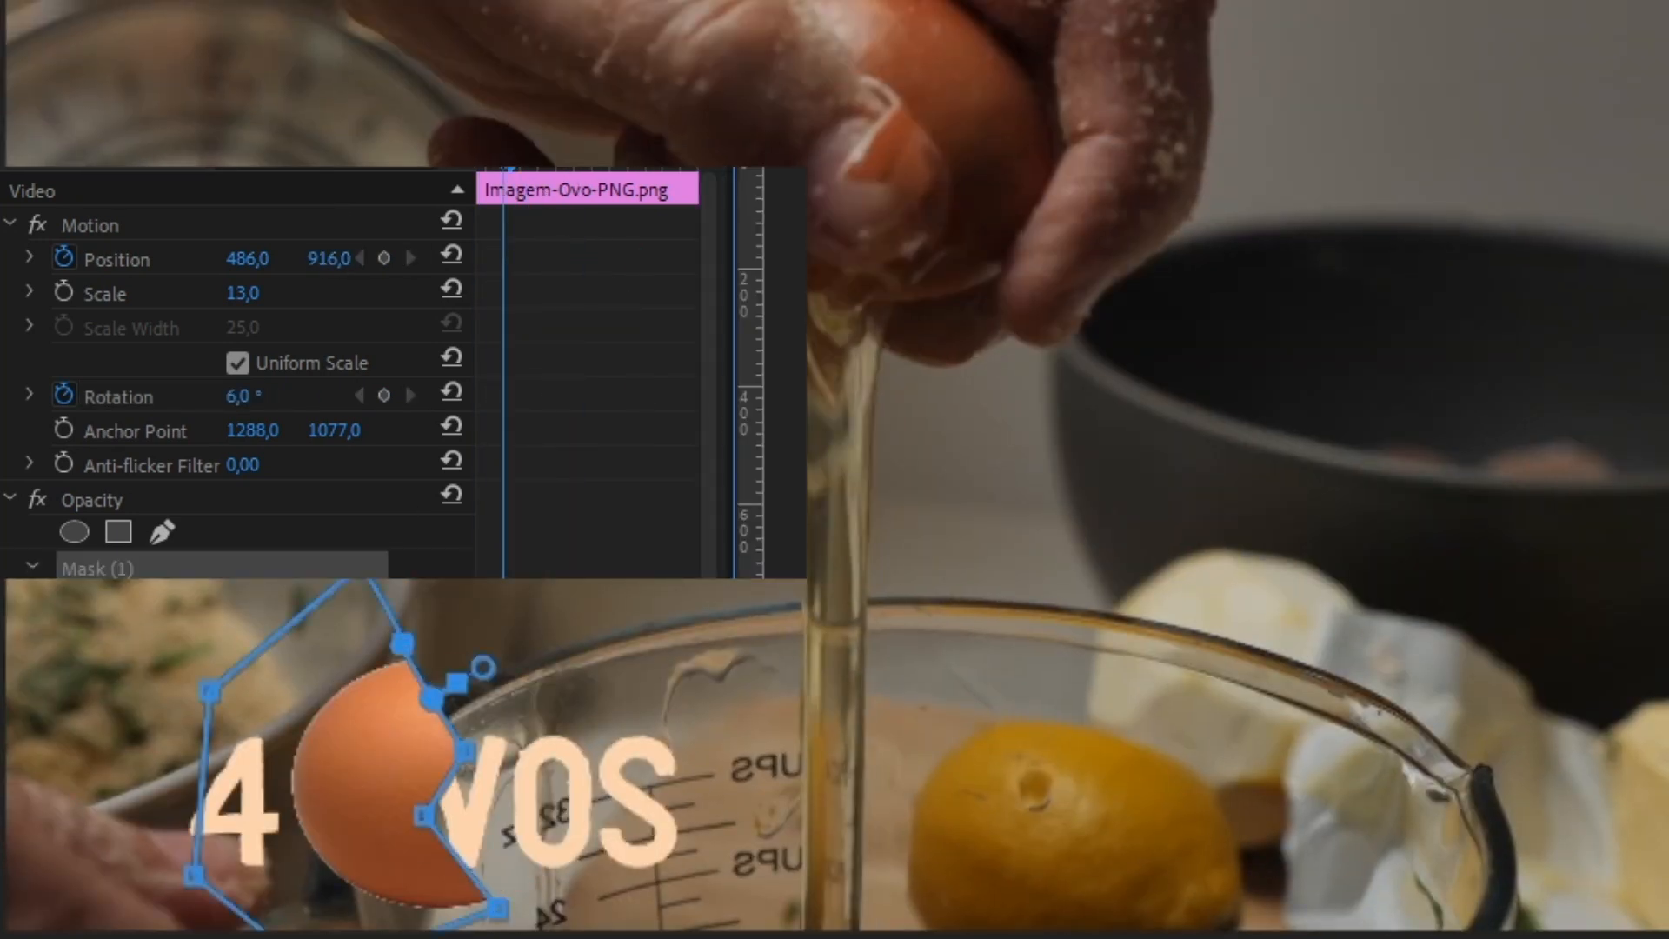
{"action": "key", "text": "space"}
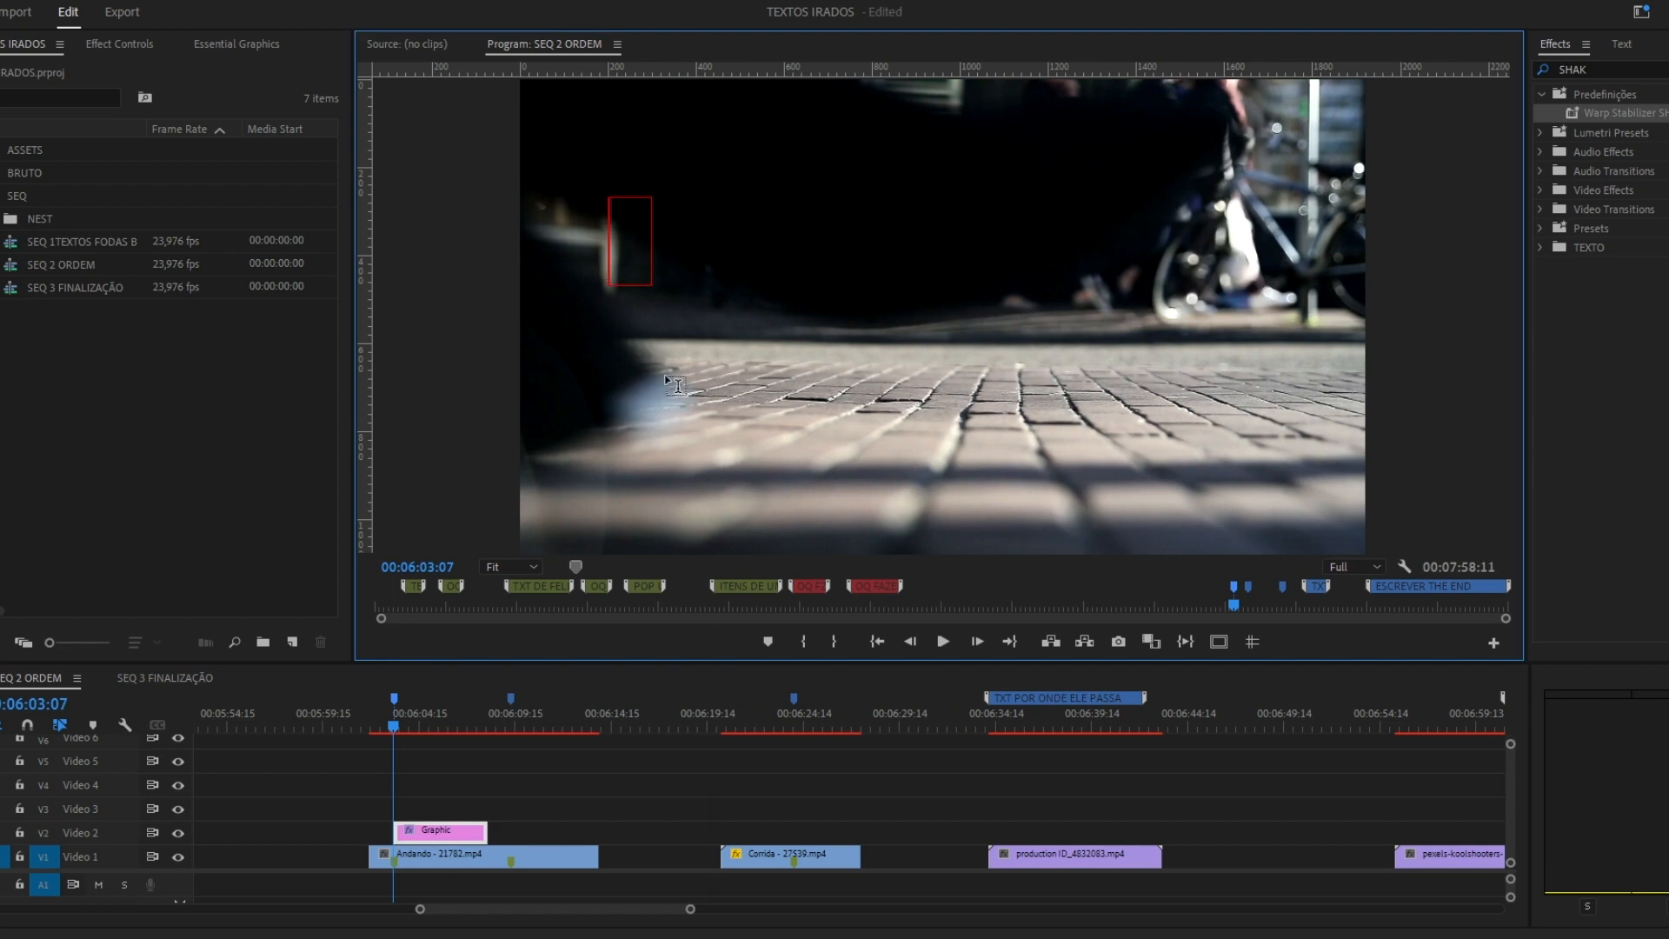
Add the title "DIA 1" over the walking feet clip, enlarge it and centre it using the guides.
{"action": "left_click_drag", "start_coordinate": [1137, 440], "coordinate": [1138, 452]}
{"action": "left_click_drag", "start_coordinate": [973, 365], "coordinate": [1029, 324]}
{"action": "left_click_drag", "start_coordinate": [1193, 156], "coordinate": [1282, 108]}
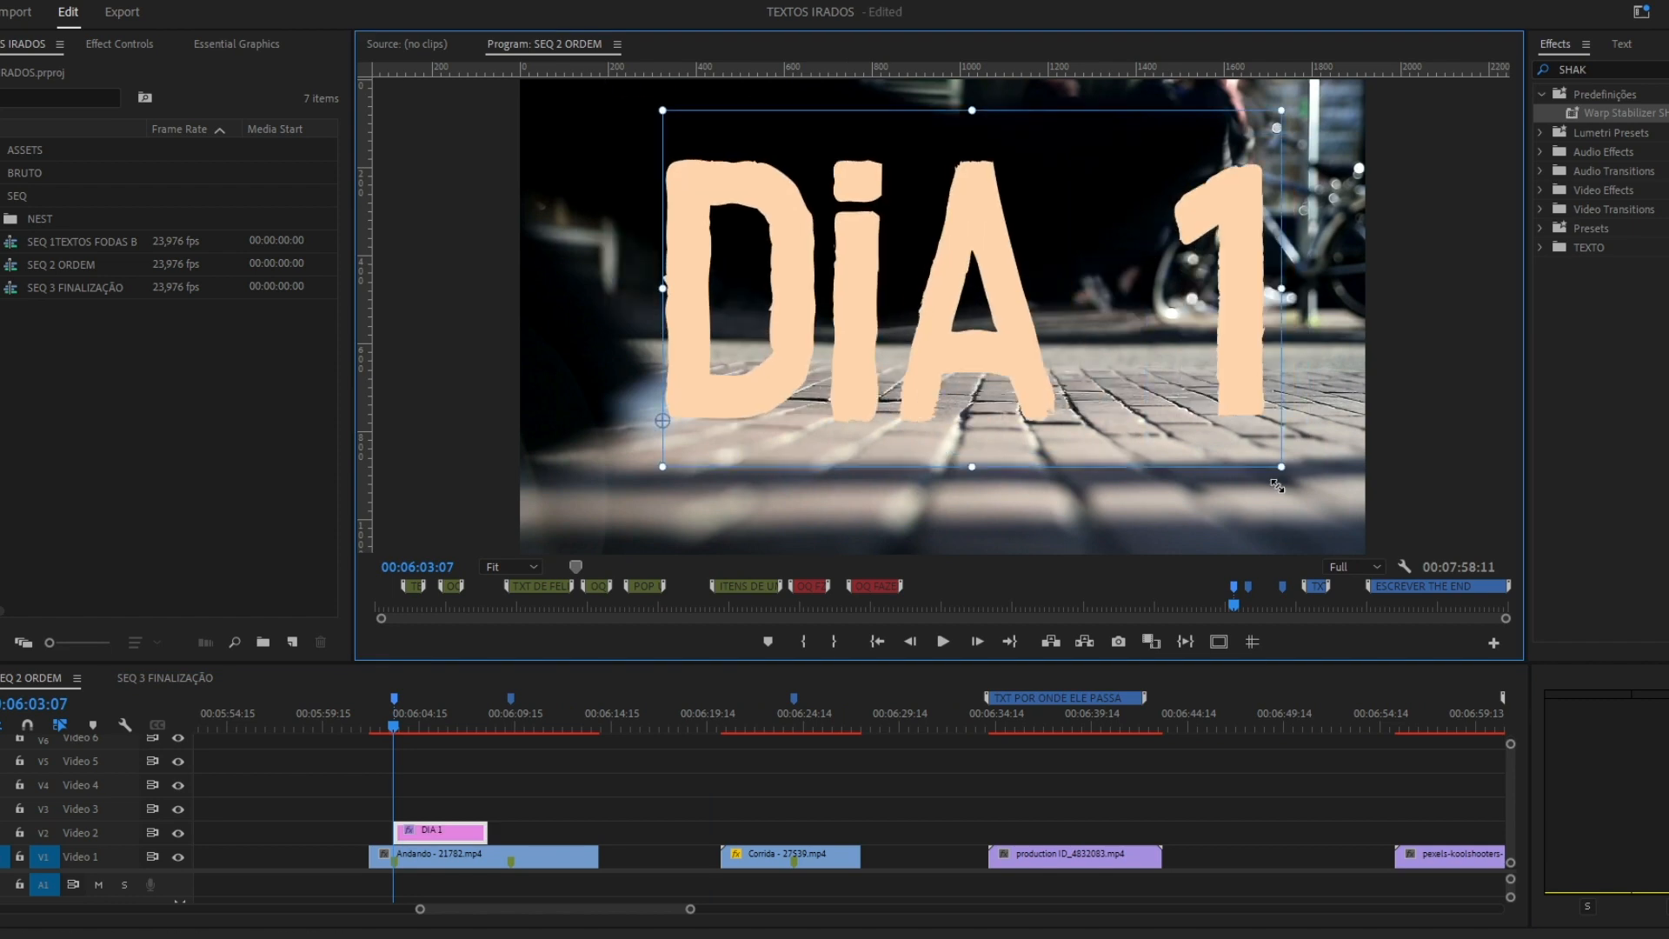
{"action": "left_click_drag", "start_coordinate": [1126, 272], "coordinate": [1095, 290]}
{"action": "key", "text": "ctrl+;"}
{"action": "left_click_drag", "start_coordinate": [1069, 445], "coordinate": [1070, 460]}
{"action": "left_click", "coordinate": [1251, 641]}
{"action": "left_click", "coordinate": [443, 832]}
Set the DIA 1 title in a bold geometric font and recentre it at horizontal position 820.
{"action": "left_click", "coordinate": [119, 44]}
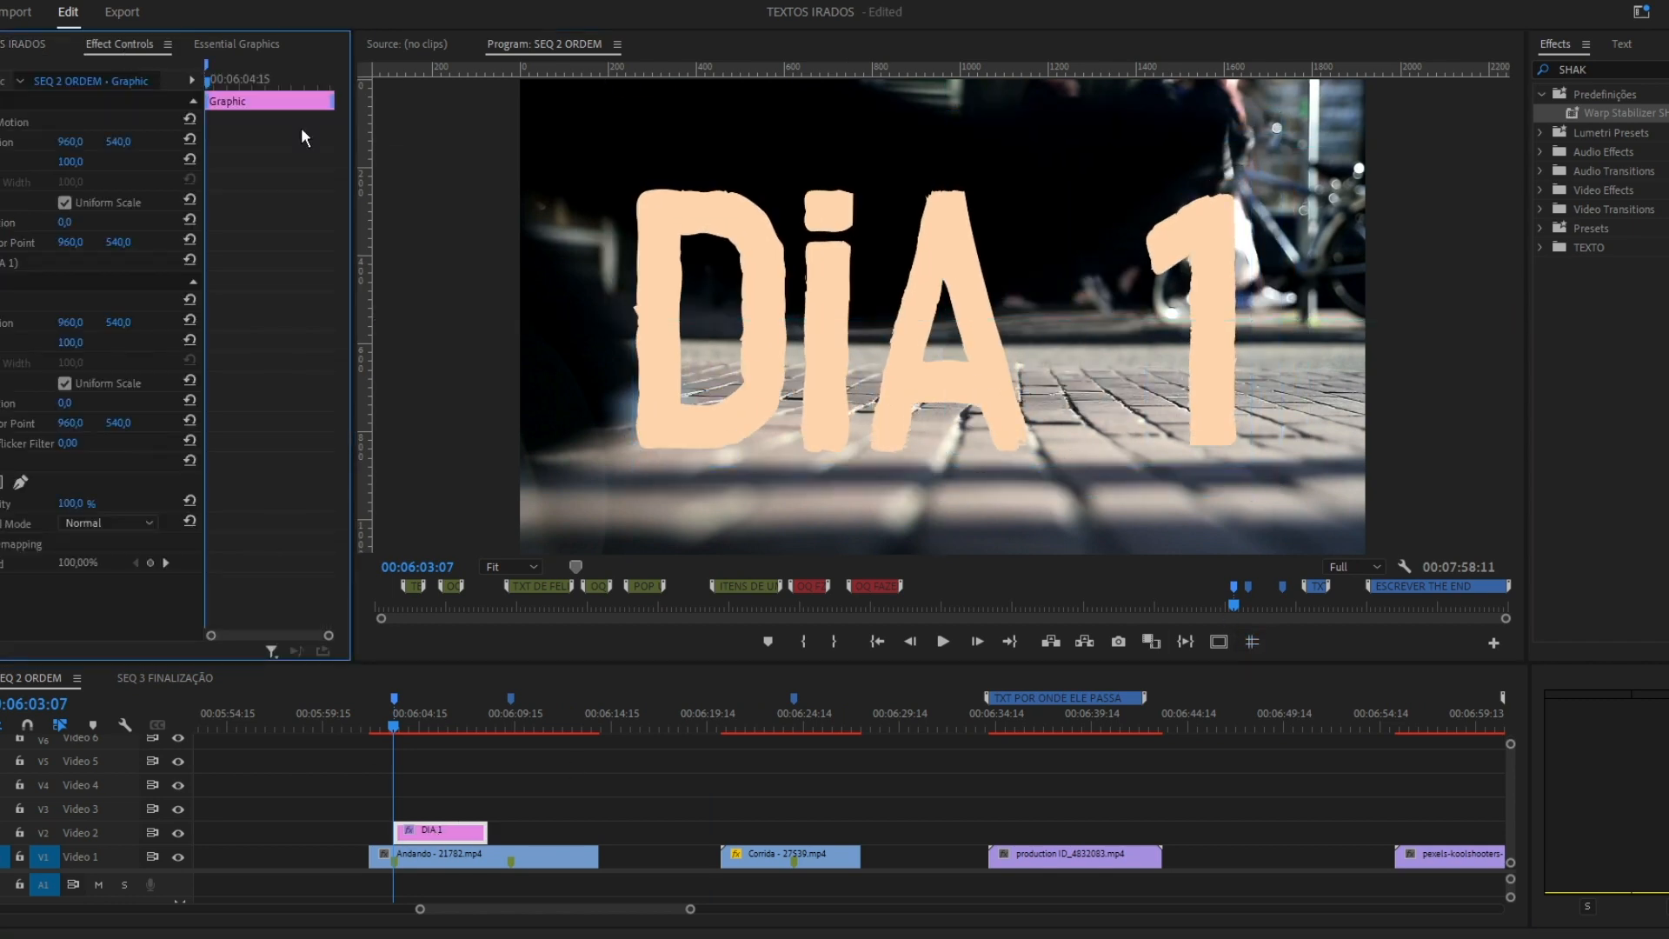
{"action": "left_click", "coordinate": [182, 325]}
{"action": "left_click", "coordinate": [254, 524]}
{"action": "left_click", "coordinate": [1252, 641]}
{"action": "left_click", "coordinate": [69, 261]}
{"action": "mouse_move", "coordinate": [70, 141]}
{"action": "left_mouse_down"}
{"action": "mouse_move", "coordinate": [5, 141]}
{"action": "mouse_move", "coordinate": [39, 142]}
{"action": "left_mouse_up"}
{"action": "left_click", "coordinate": [1252, 641]}
Extend the DIA 1 clip to the second timeline marker and step through its first frames.
{"action": "left_click_drag", "start_coordinate": [486, 832], "coordinate": [513, 697]}
{"action": "left_click", "coordinate": [390, 725]}
{"action": "key", "text": "Right"}
{"action": "key", "text": "Right"}
{"action": "key", "text": "Right"}
{"action": "key", "text": "Right"}
{"action": "key", "text": "Right"}
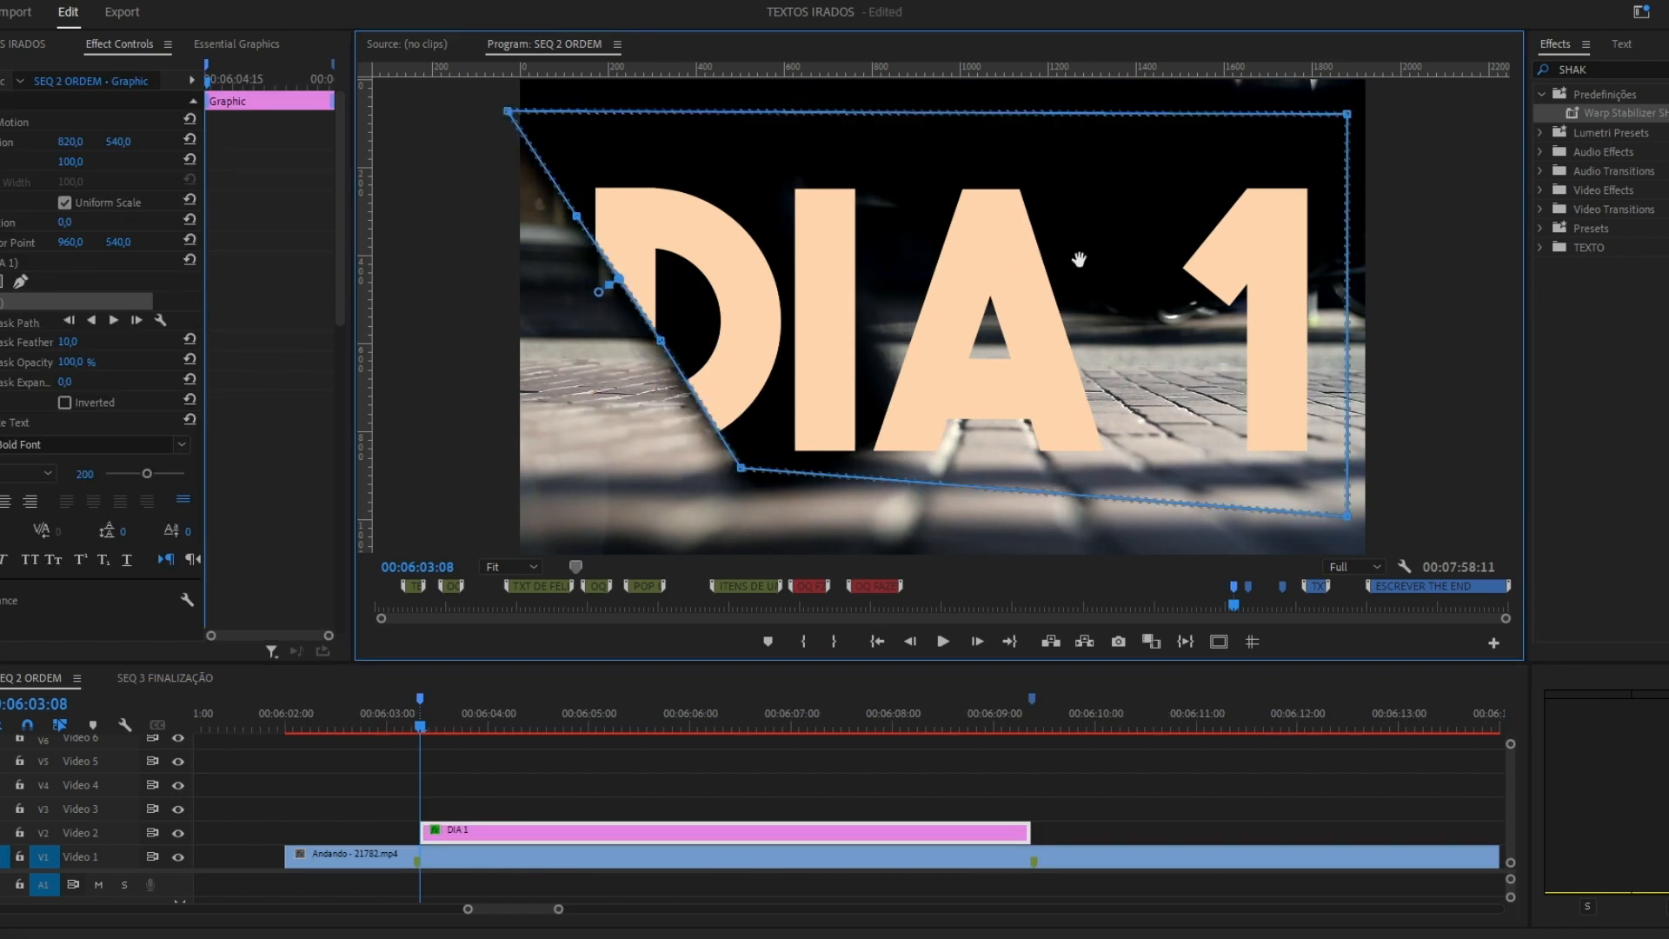
Draw a mask on the DIA 1 text and keyframe its edge frame by frame along the passing leg.
{"action": "left_click", "coordinate": [2, 323]}
{"action": "key", "text": "Right"}
{"action": "left_click_drag", "start_coordinate": [741, 469], "coordinate": [780, 470]}
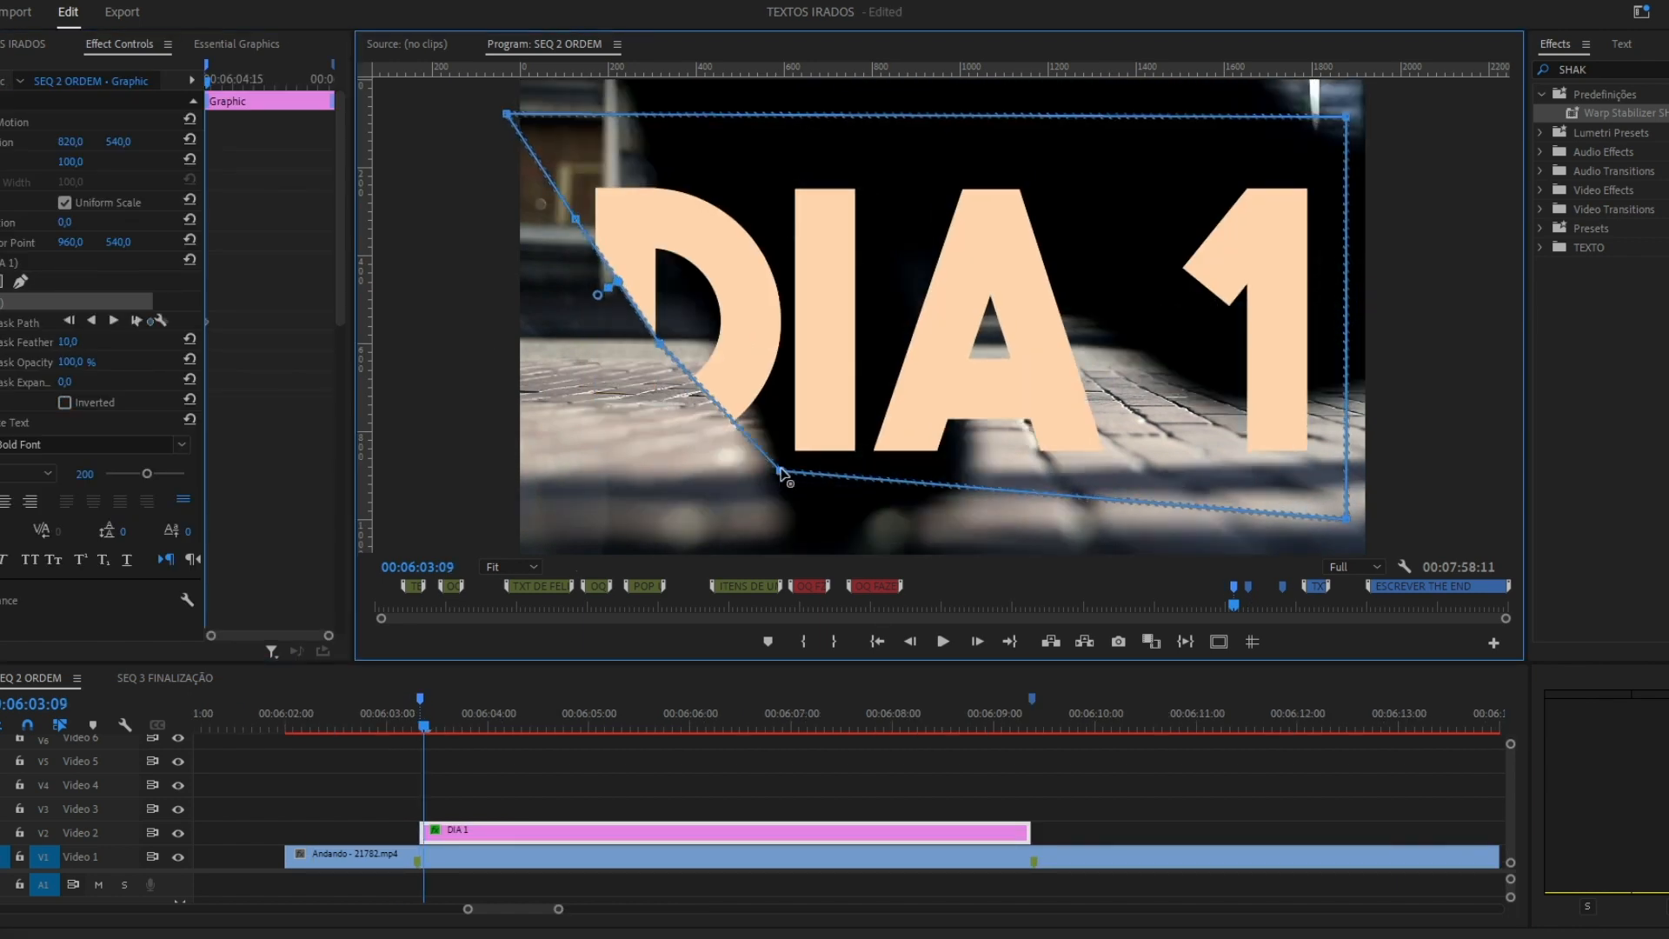
{"action": "left_click_drag", "start_coordinate": [576, 217], "coordinate": [648, 175]}
{"action": "key", "text": "Right"}
{"action": "key", "text": "Right"}
{"action": "left_click_drag", "start_coordinate": [678, 344], "coordinate": [805, 308]}
{"action": "left_click_drag", "start_coordinate": [664, 176], "coordinate": [854, 141]}
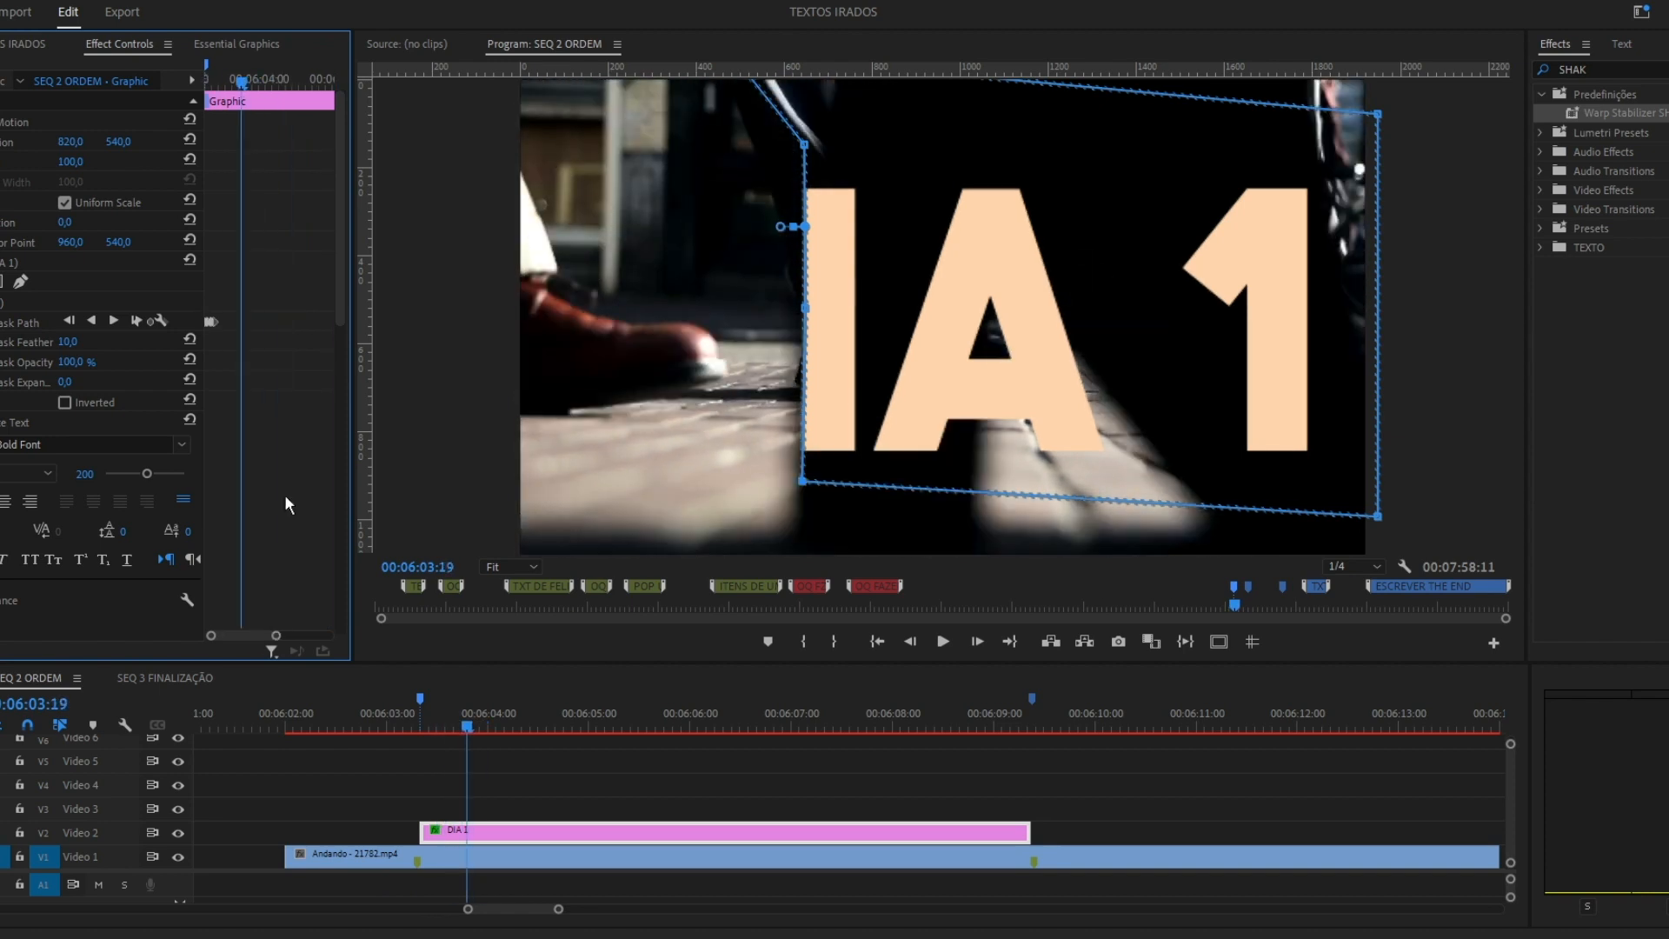
Continue reshaping the DIA 1 mask path over the following frames to match the walking legs and shoes.
{"action": "left_click", "coordinate": [262, 381]}
{"action": "key", "text": "Right"}
{"action": "key", "text": "Right"}
{"action": "key", "text": "Right"}
{"action": "left_click_drag", "start_coordinate": [805, 307], "coordinate": [872, 328]}
{"action": "left_click", "coordinate": [282, 451]}
{"action": "key", "text": "shift+Left"}
{"action": "key", "text": "shift+Left"}
{"action": "key", "text": "shift+Left"}
{"action": "key", "text": "shift+Right"}
{"action": "key", "text": "shift+Right"}
{"action": "key", "text": "shift+Right"}
{"action": "key", "text": "Right"}
{"action": "left_click_drag", "start_coordinate": [805, 481], "coordinate": [813, 388]}
{"action": "left_click_drag", "start_coordinate": [1002, 431], "coordinate": [1003, 400]}
{"action": "left_click", "coordinate": [1078, 424]}
{"action": "mouse_move", "coordinate": [1034, 213]}
{"action": "left_mouse_down"}
{"action": "mouse_move", "coordinate": [895, 183]}
{"action": "mouse_move", "coordinate": [931, 142]}
{"action": "left_mouse_up"}
Step through the remaining masked frames of DIA 1 and save the project.
{"action": "left_click", "coordinate": [276, 444]}
{"action": "key", "text": "Right"}
{"action": "left_click", "coordinate": [275, 443]}
{"action": "key", "text": "Right"}
{"action": "key", "text": "Right"}
{"action": "left_click", "coordinate": [435, 778]}
{"action": "key", "text": "ctrl+s"}
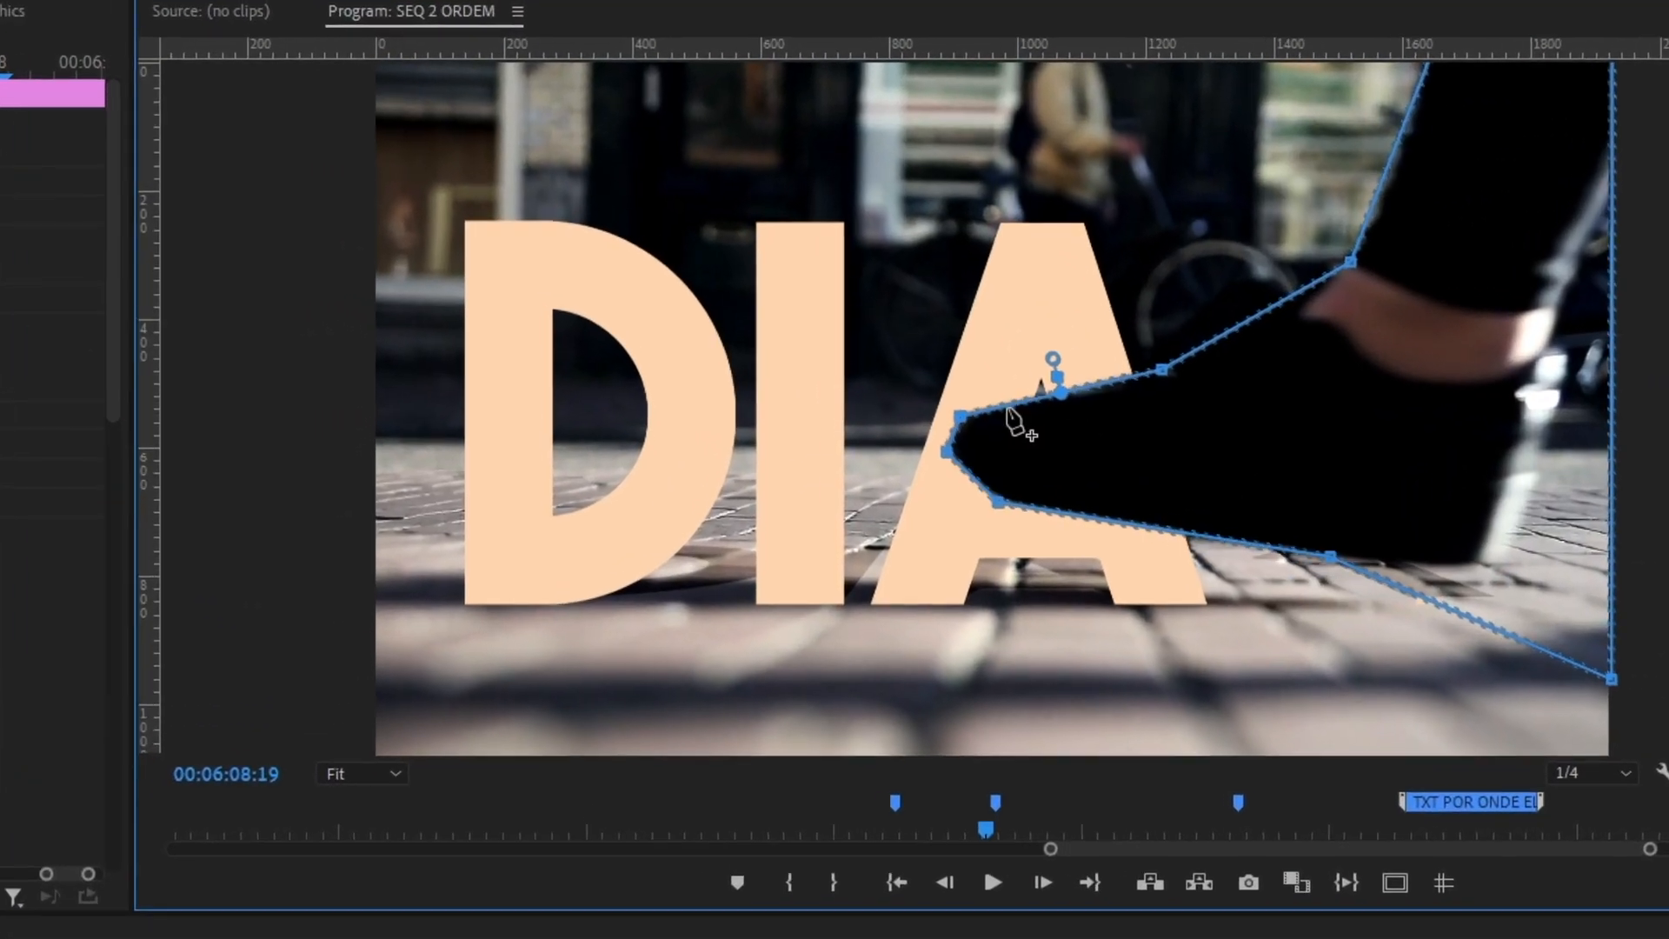
{"action": "key", "text": "Right"}
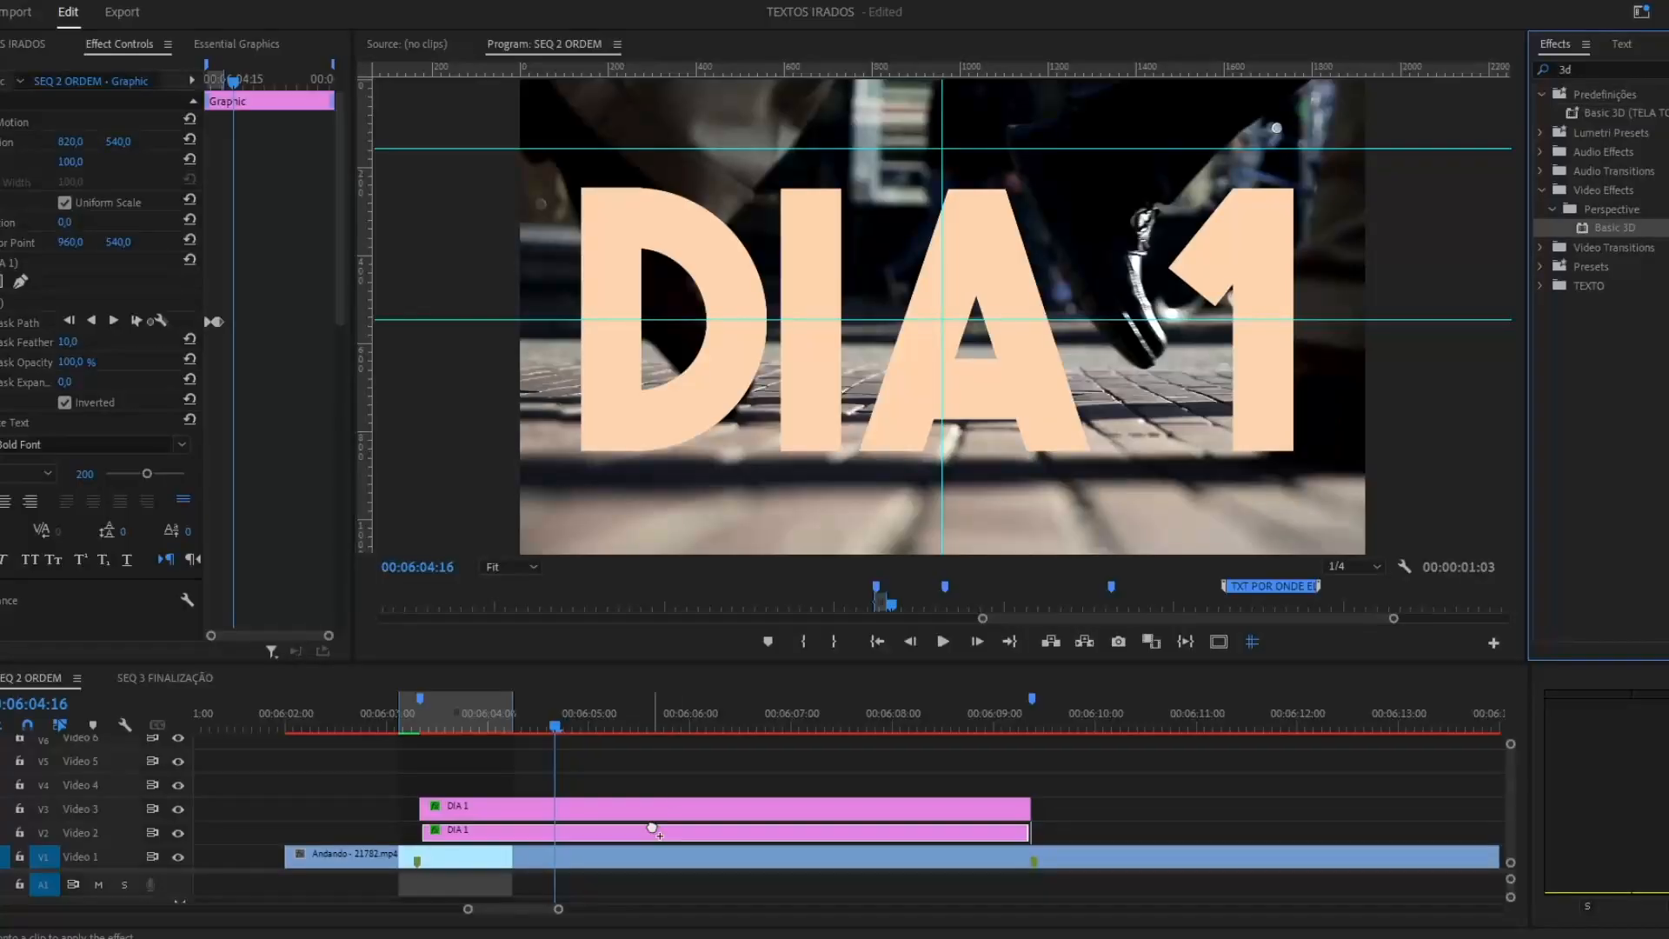
Apply Basic 3D to the duplicate DIA 1 clip and tilt it to -81° to lie flat on the pavement.
{"action": "mouse_move", "coordinate": [65, 302]}
{"action": "left_mouse_down"}
{"action": "mouse_move", "coordinate": [91, 302]}
{"action": "mouse_move", "coordinate": [65, 303]}
{"action": "left_mouse_up"}
{"action": "left_click_drag", "start_coordinate": [66, 322], "coordinate": [147, 323]}
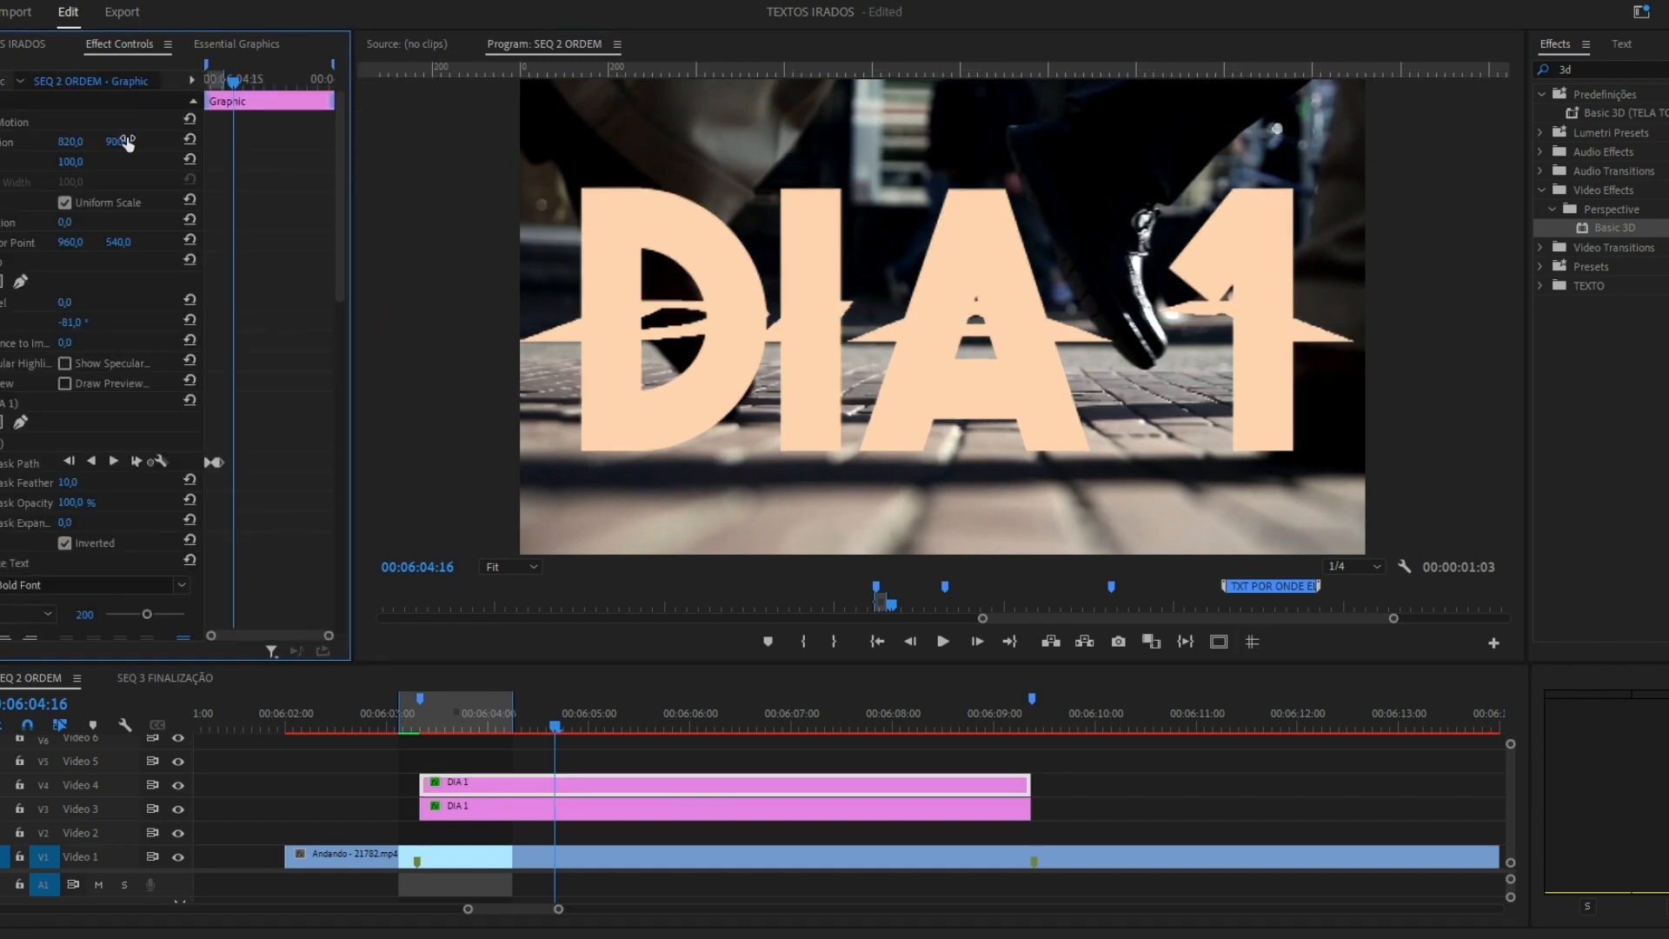
{"action": "mouse_move", "coordinate": [526, 789]}
{"action": "left_mouse_down"}
{"action": "mouse_move", "coordinate": [525, 836]}
{"action": "mouse_move", "coordinate": [525, 787]}
{"action": "left_mouse_up"}
Lower the tilted DIA 1 copy to vertical position 785 and scale it to 77.
{"action": "left_click_drag", "start_coordinate": [342, 252], "coordinate": [343, 513]}
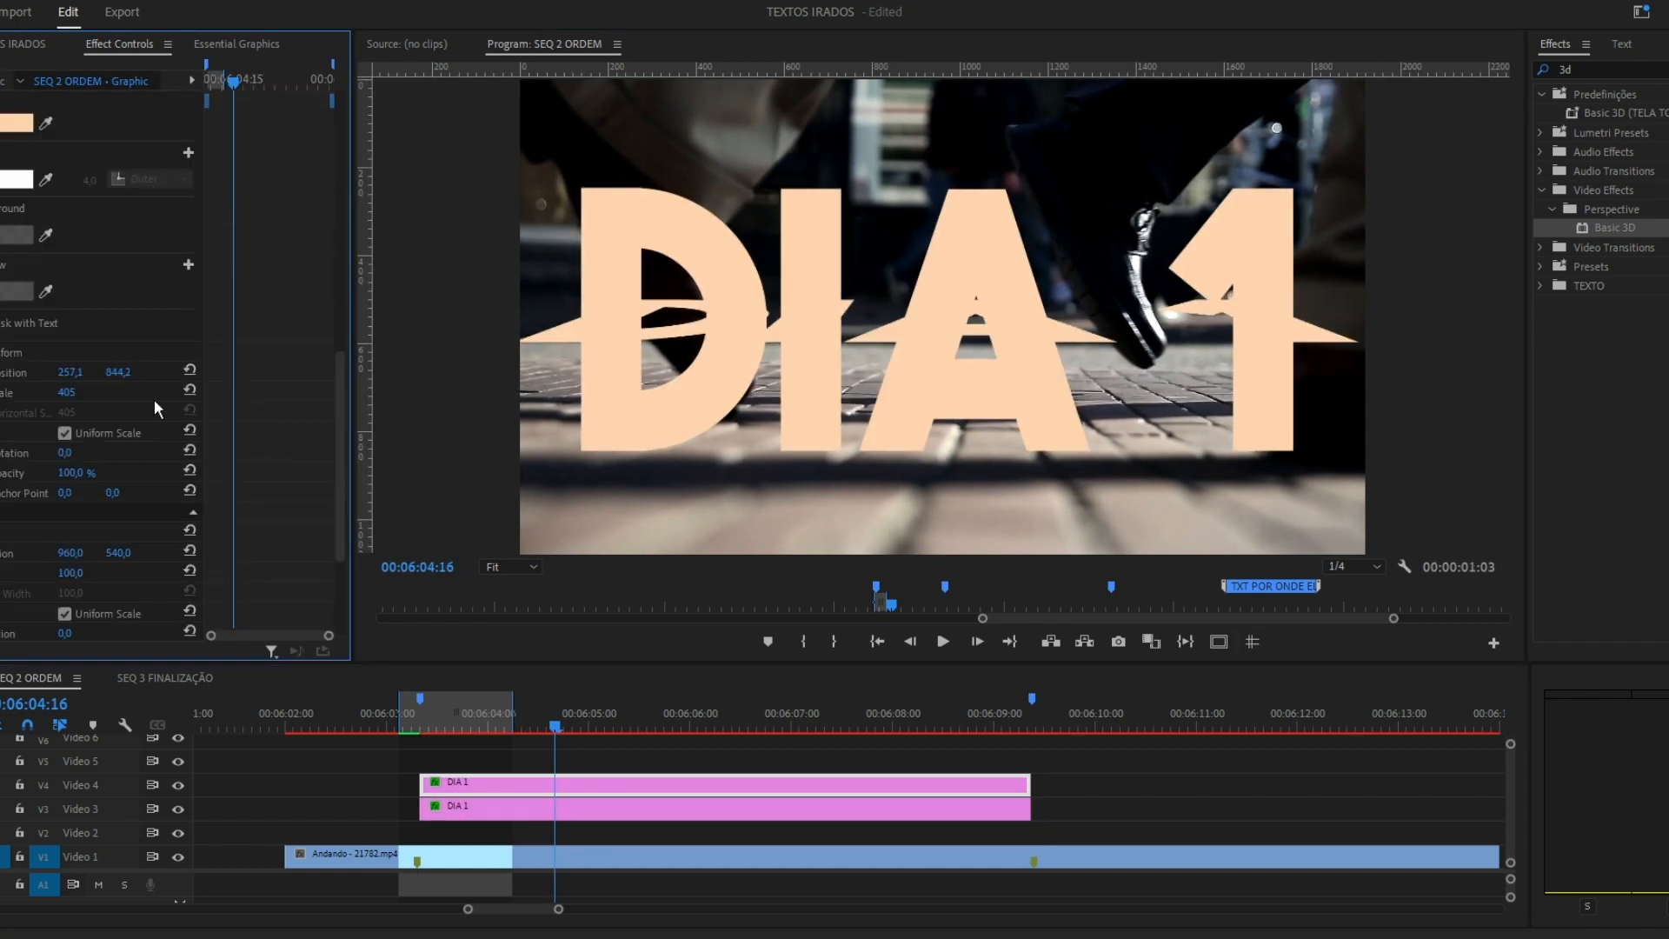
{"action": "left_click_drag", "start_coordinate": [337, 439], "coordinate": [337, 498]}
{"action": "left_click_drag", "start_coordinate": [118, 400], "coordinate": [365, 401]}
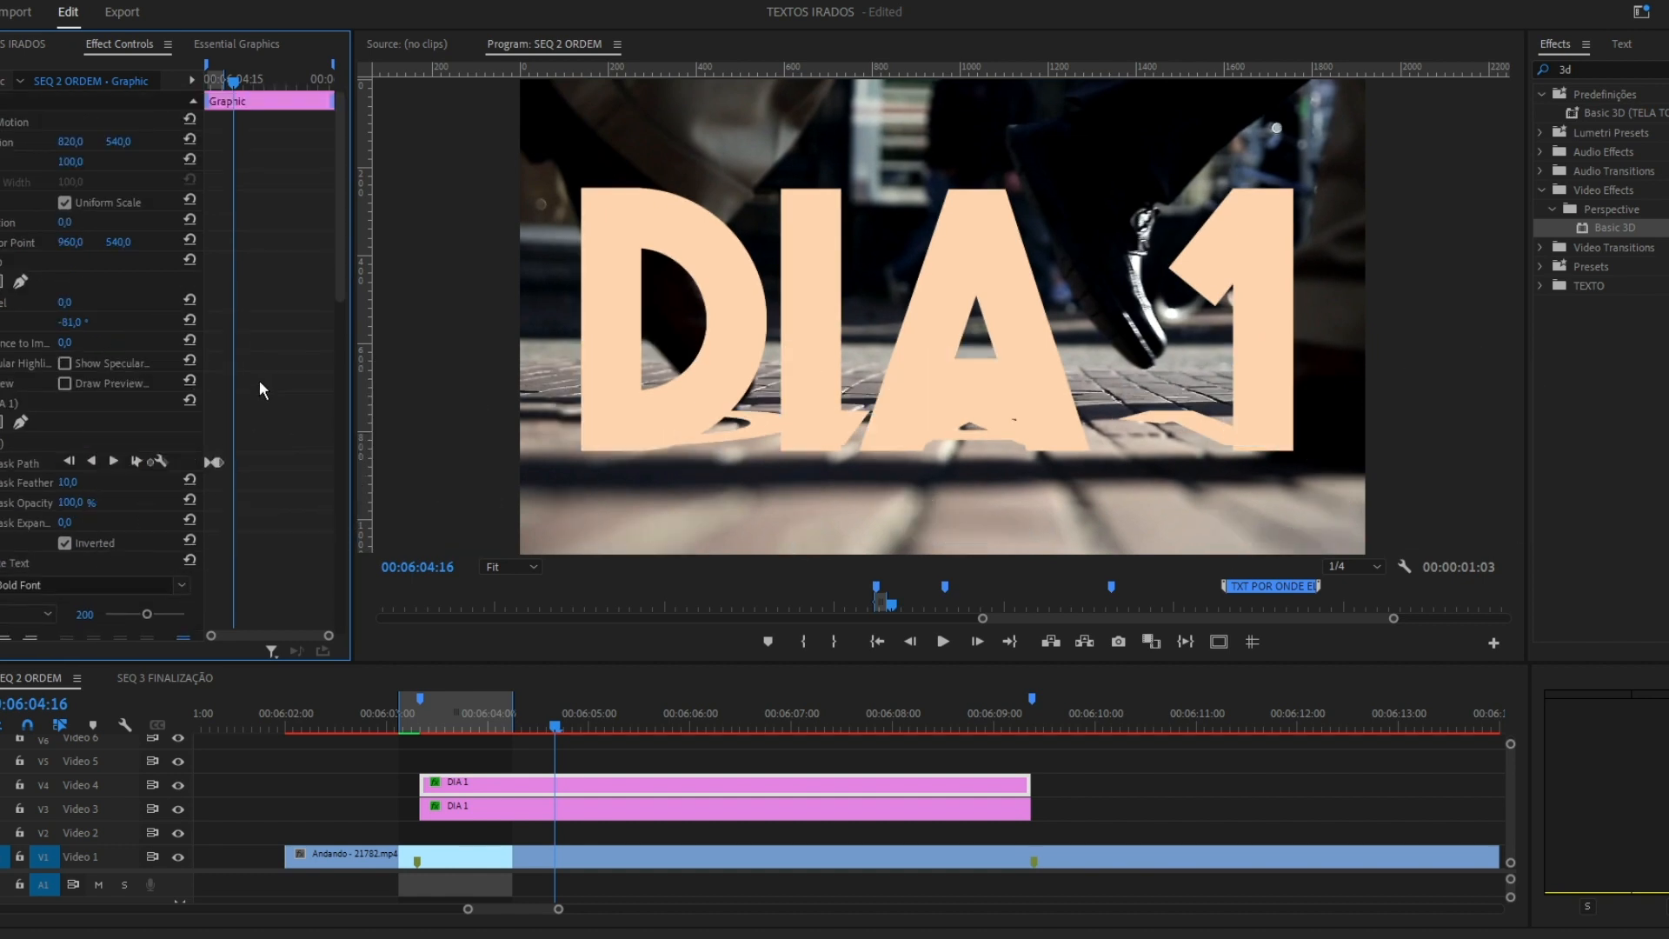
Move the tilted DIA 1 copy beneath the title on Video 2 and style it as a shadow with 68% opacity and Multiply blending.
{"action": "scroll", "coordinate": [270, 374], "scroll_direction": "down", "scroll_amount": 5}
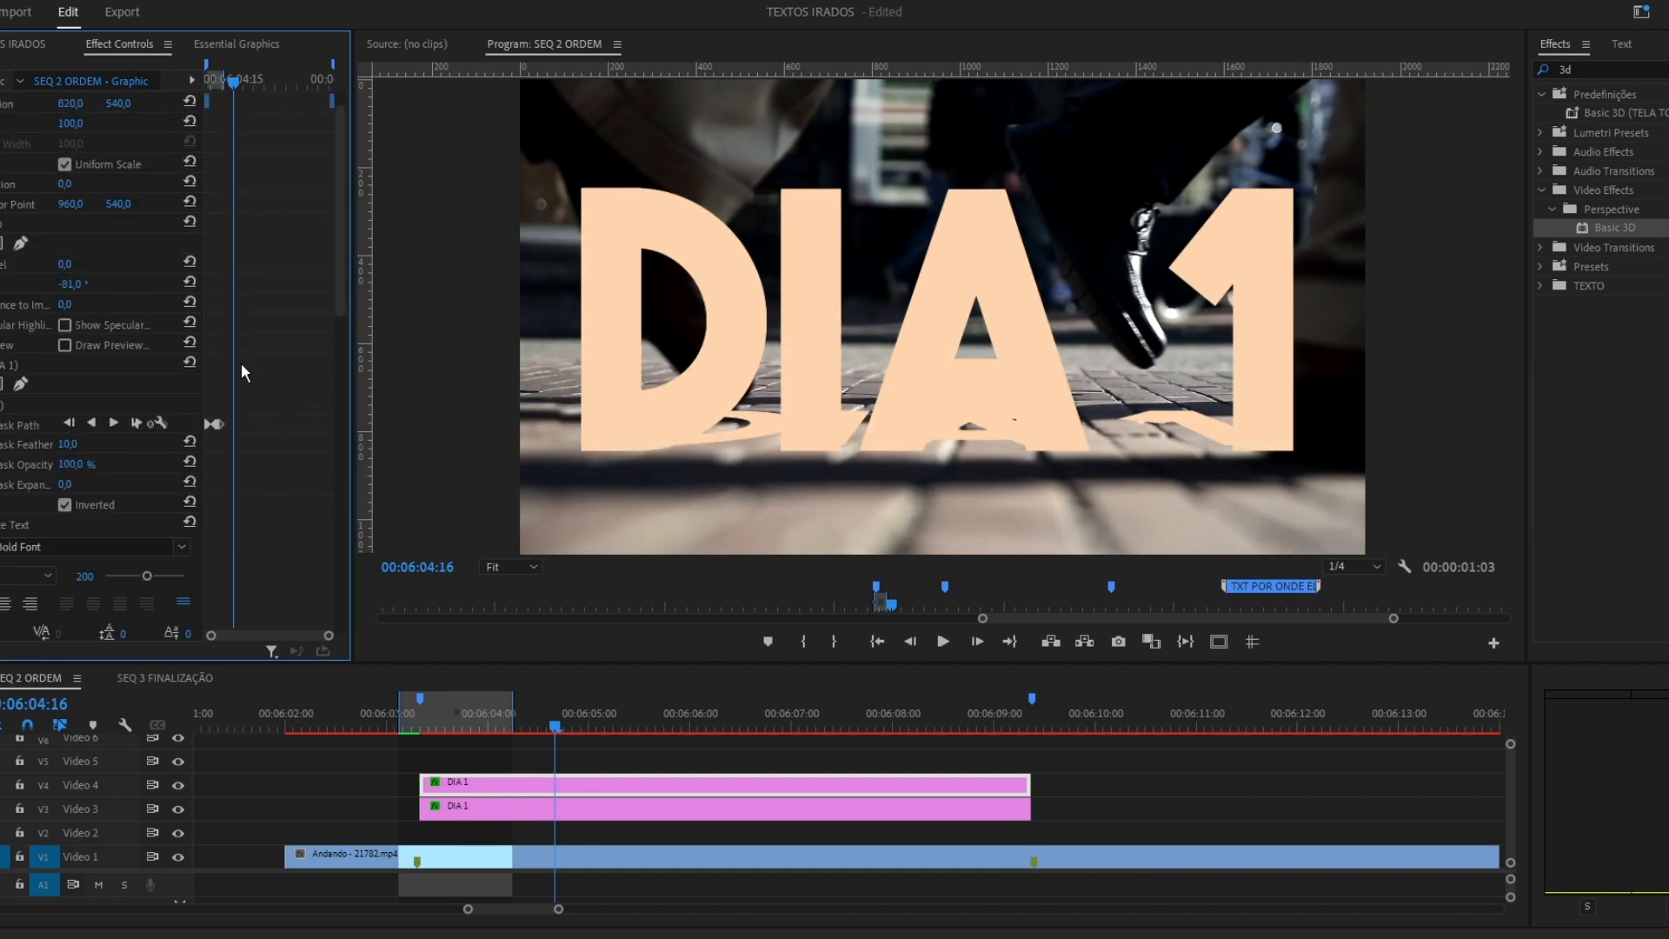
{"action": "left_click_drag", "start_coordinate": [801, 781], "coordinate": [802, 830]}
{"action": "scroll", "coordinate": [295, 260], "scroll_direction": "up", "scroll_amount": 2}
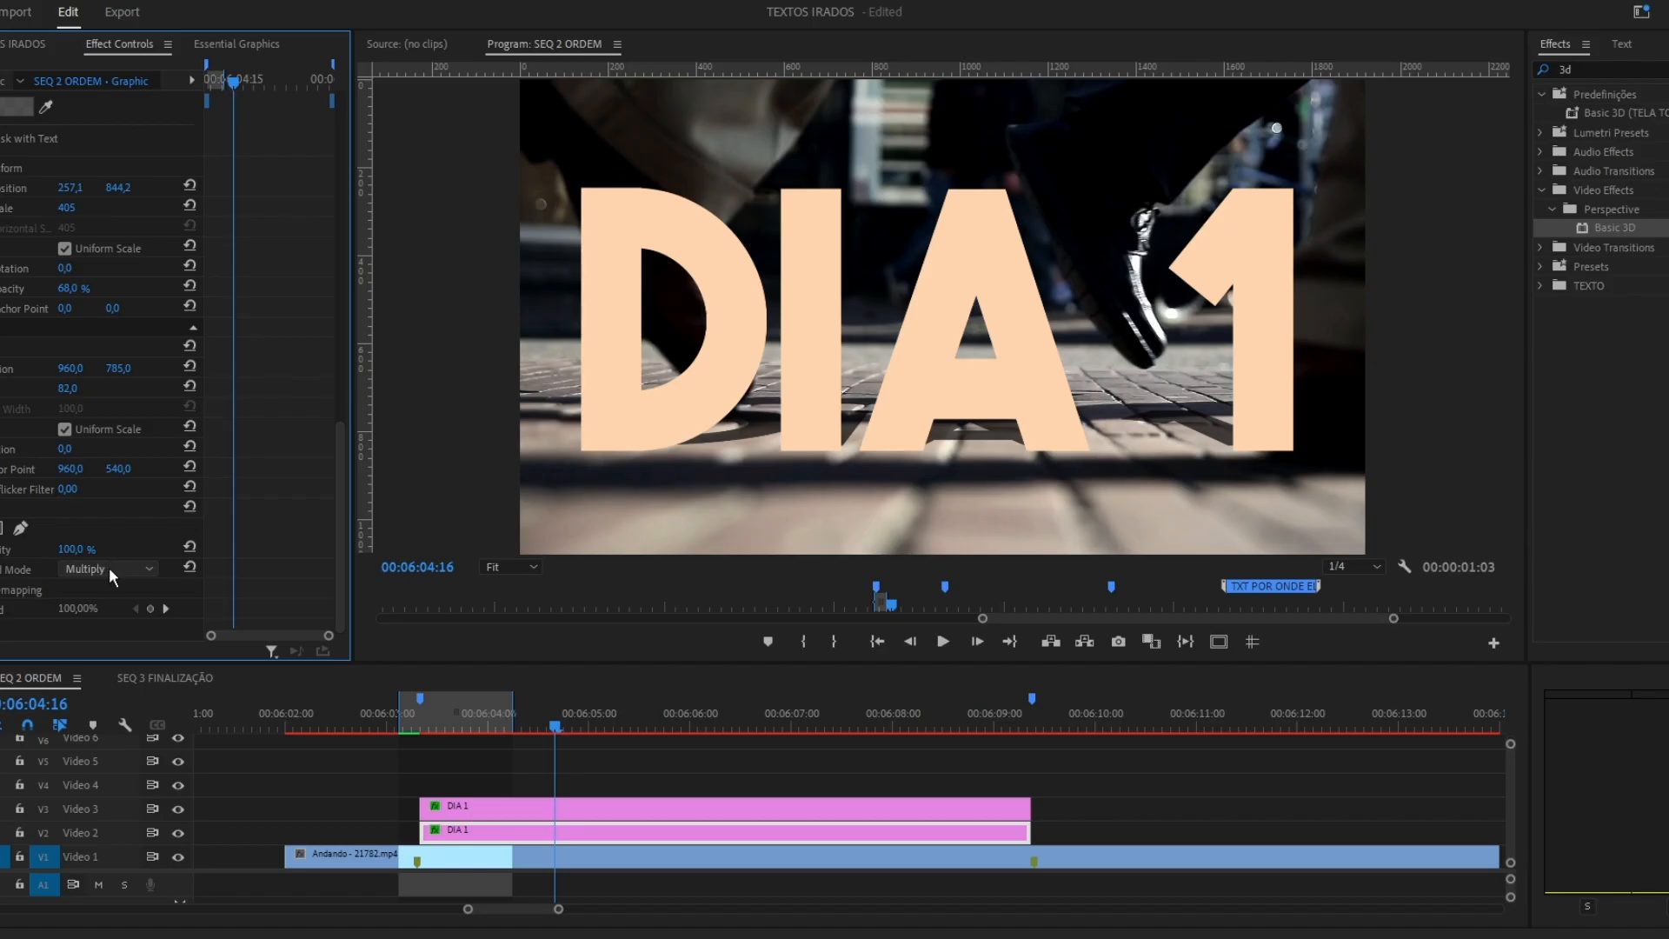
{"action": "left_click_drag", "start_coordinate": [334, 290], "coordinate": [338, 448]}
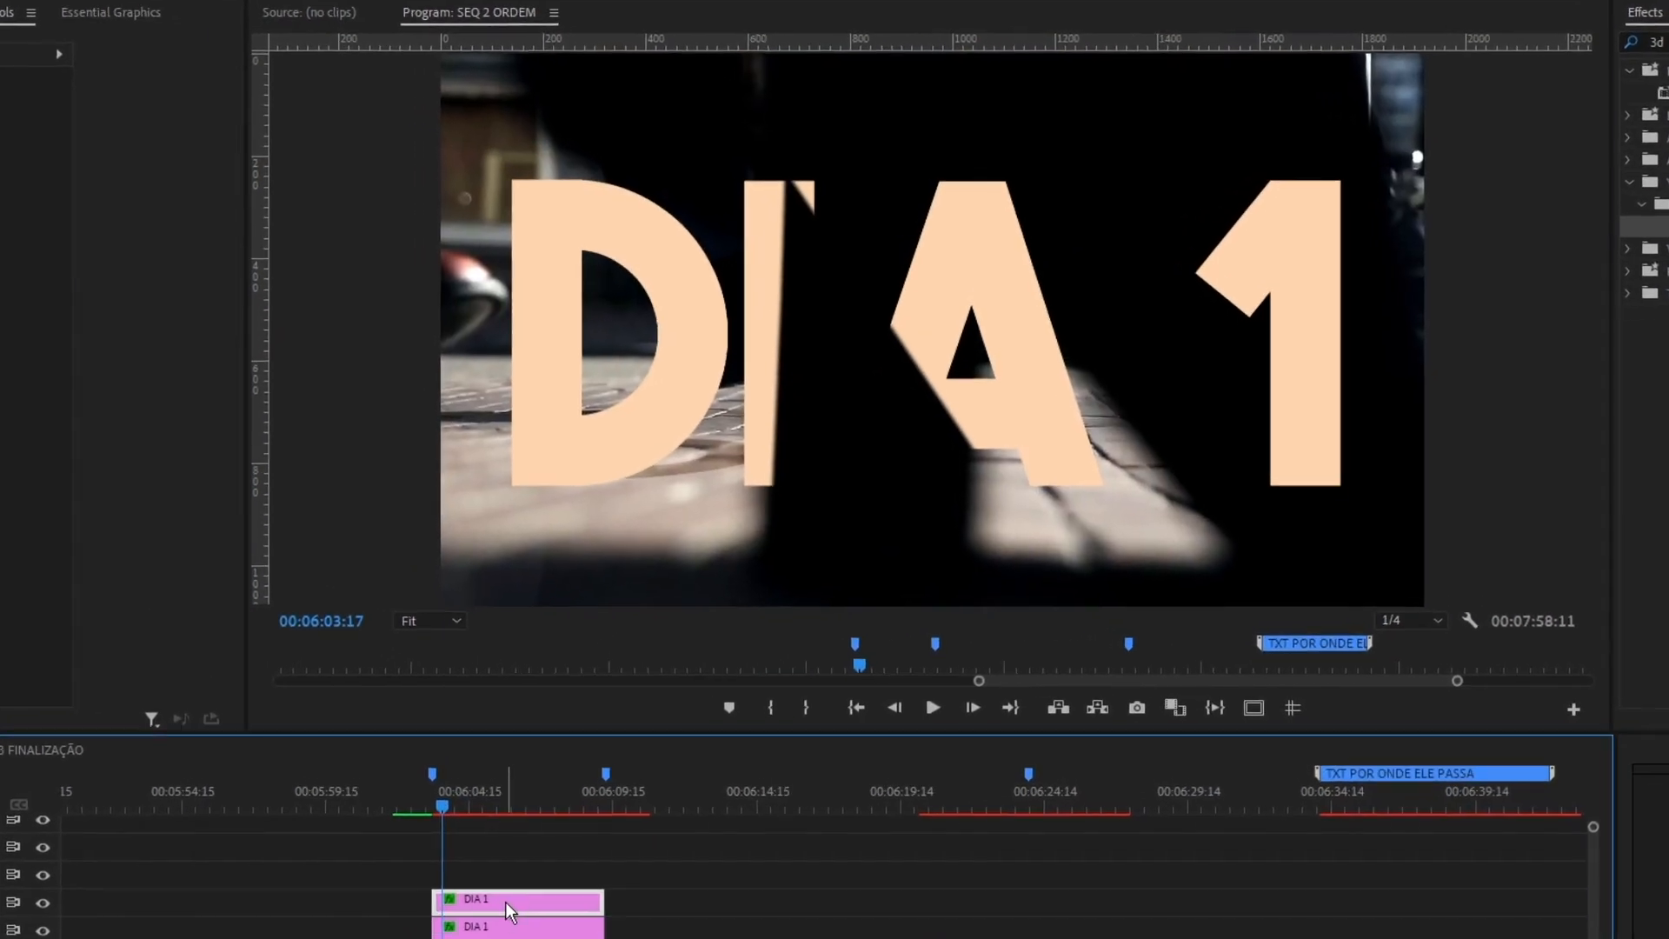
Inspect the mask paths at the start of the DIA 1 title frame by frame, between 00:06:03:15 and 00:06:04:00.
{"action": "left_click", "coordinate": [505, 901]}
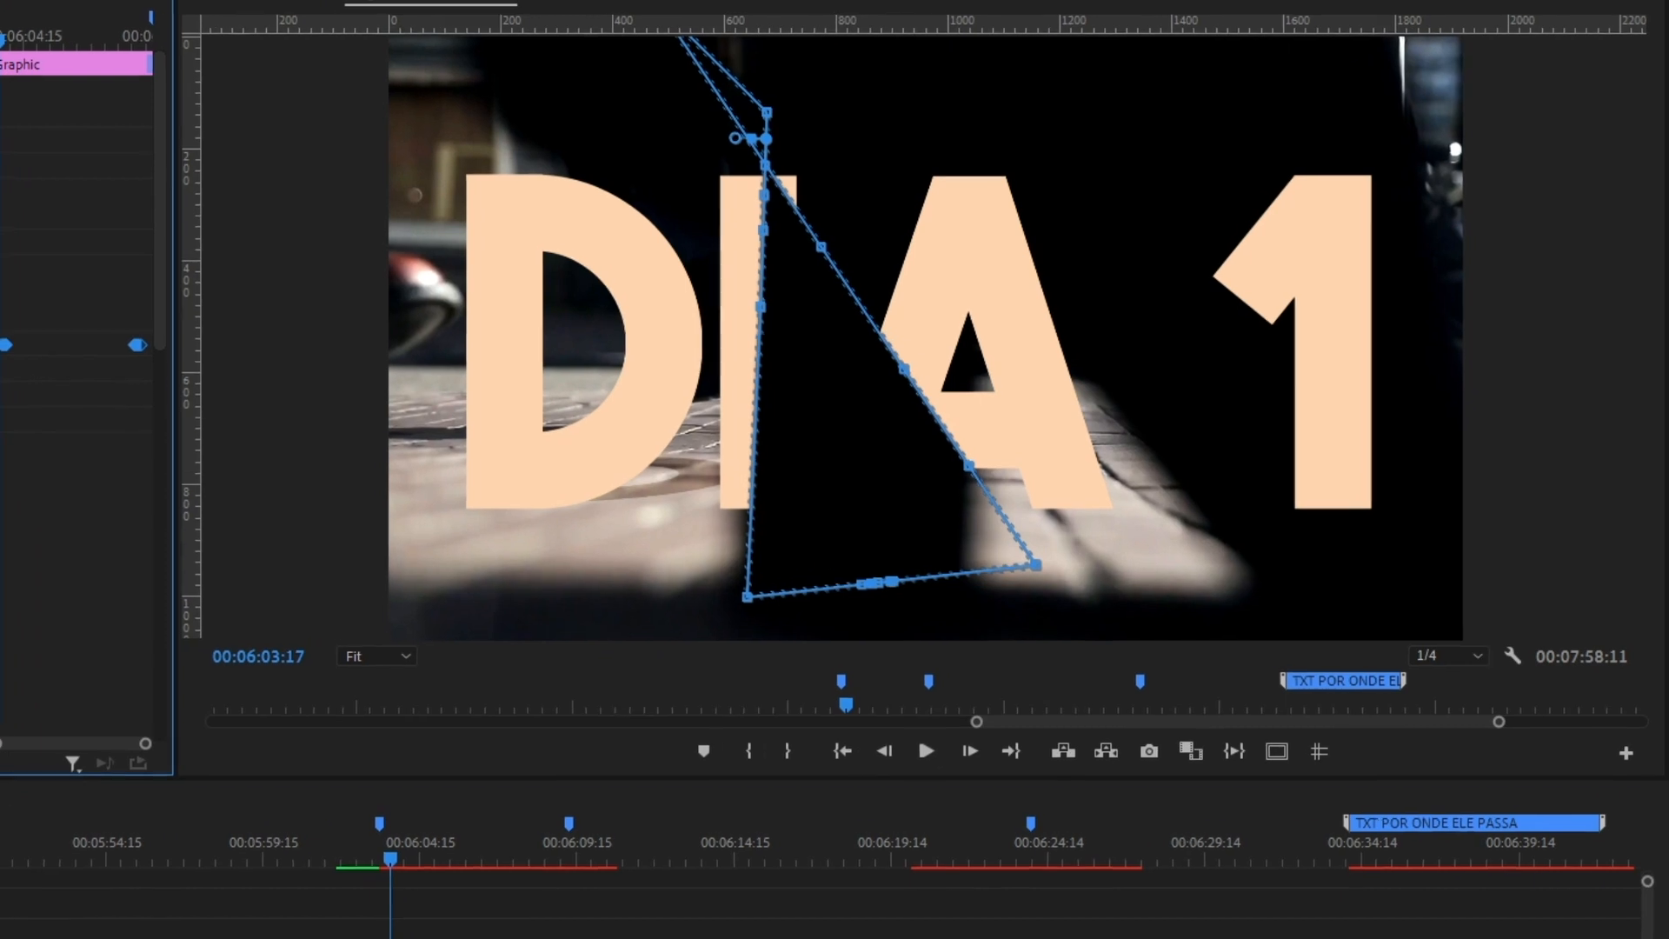
{"action": "key", "text": "Left"}
{"action": "key", "text": "Left"}
{"action": "key", "text": "Left"}
{"action": "key", "text": "Left"}
{"action": "key", "text": "Left"}
{"action": "key", "text": "Left"}
{"action": "key", "text": "Left"}
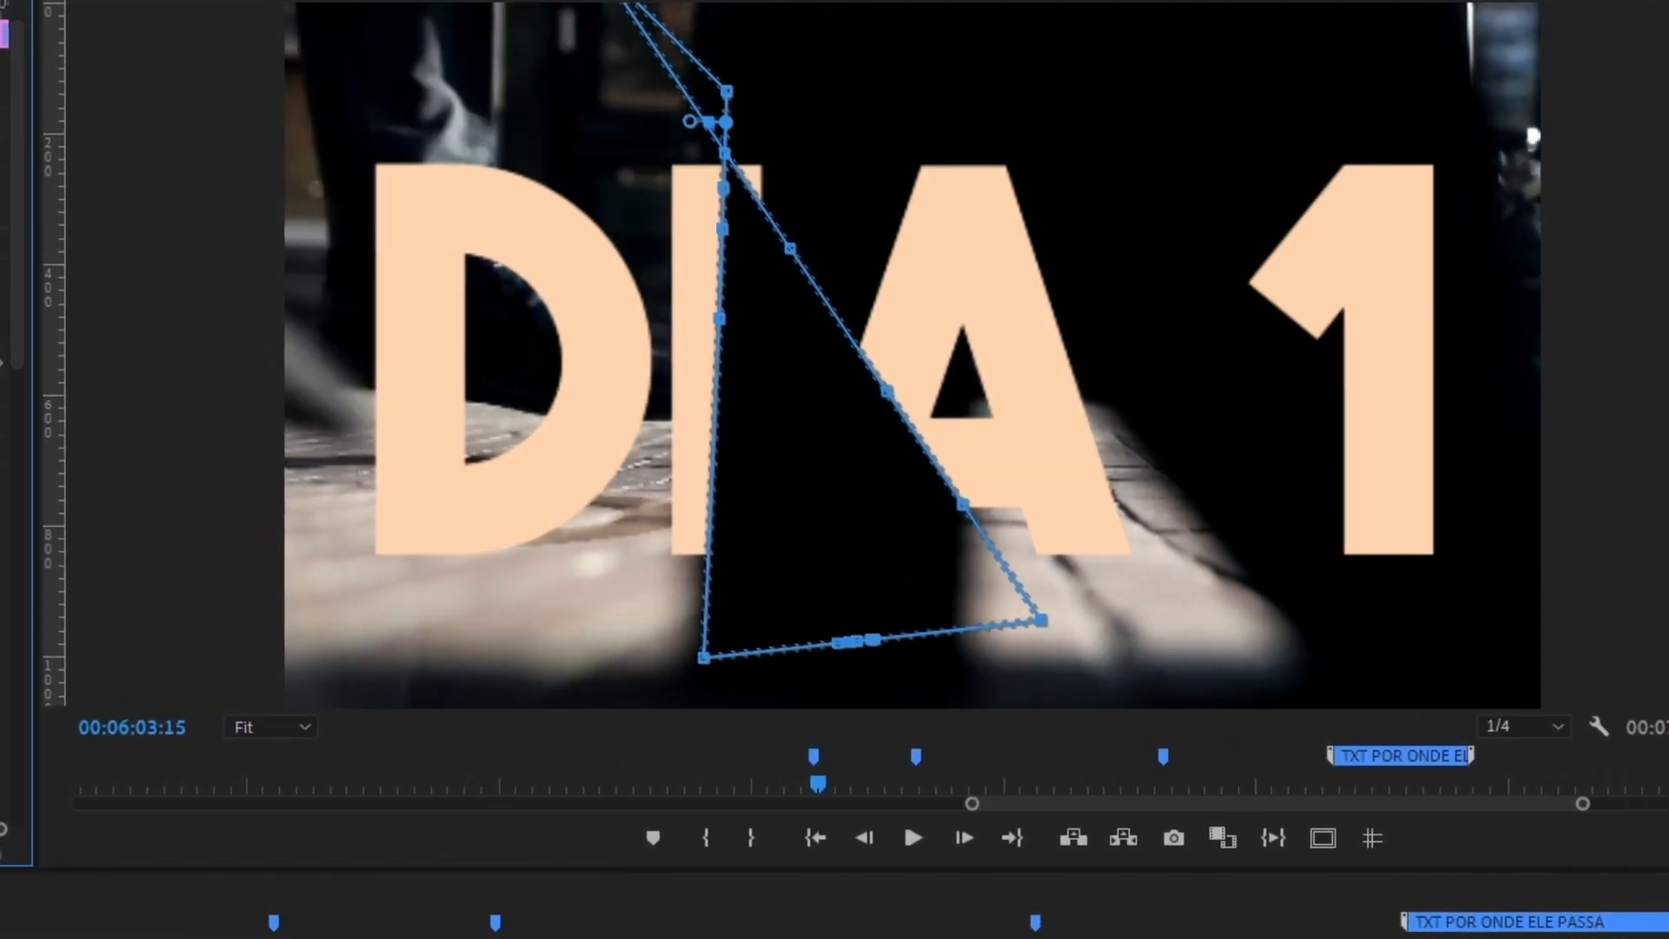
{"action": "key", "text": "Right"}
{"action": "key", "text": "Right"}
{"action": "key", "text": "Right"}
{"action": "key", "text": "Right"}
{"action": "key", "text": "Right"}
{"action": "key", "text": "Right"}
{"action": "key", "text": "Right"}
{"action": "key", "text": "Right"}
{"action": "key", "text": "Right"}
{"action": "key", "text": "Right"}
{"action": "key", "text": "Right"}
{"action": "key", "text": "Right"}
{"action": "key", "text": "Right"}
{"action": "key", "text": "Right"}
{"action": "key", "text": "Right"}
{"action": "key", "text": "Right"}
{"action": "key", "text": "Right"}
{"action": "key", "text": "Right"}
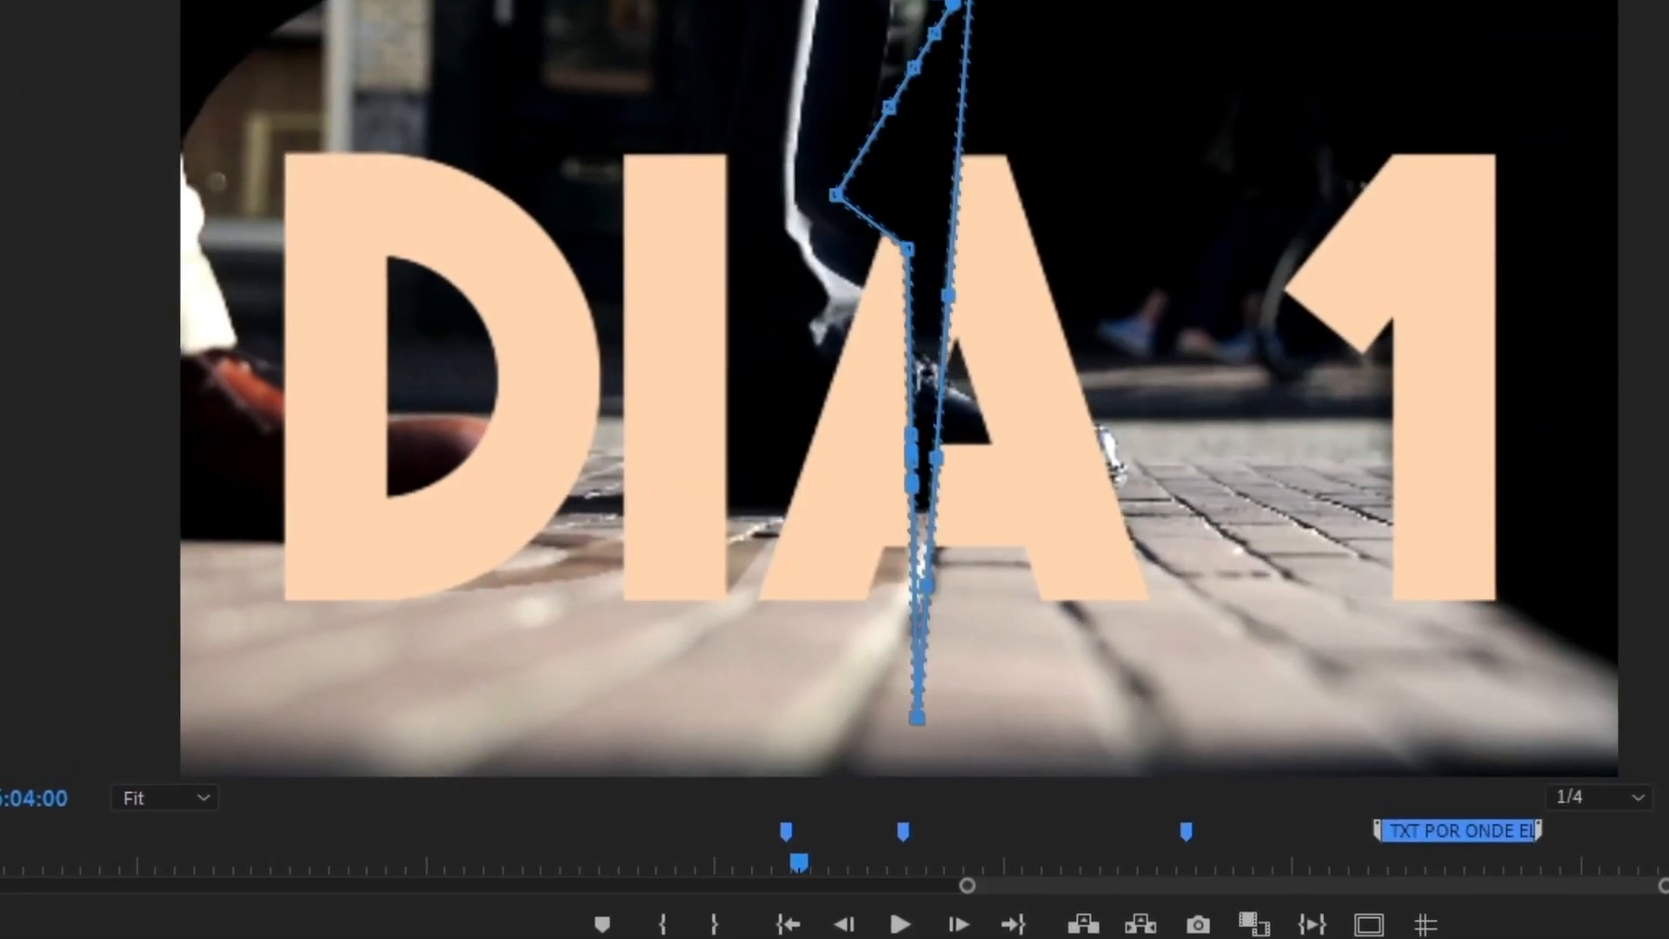
{"action": "key", "text": "Left"}
{"action": "key", "text": "Left"}
{"action": "key", "text": "Left"}
{"action": "key", "text": "Left"}
{"action": "key", "text": "Left"}
{"action": "key", "text": "Left"}
{"action": "key", "text": "Left"}
{"action": "key", "text": "Left"}
{"action": "key", "text": "Left"}
{"action": "key", "text": "Left"}
{"action": "key", "text": "Left"}
{"action": "key", "text": "Left"}
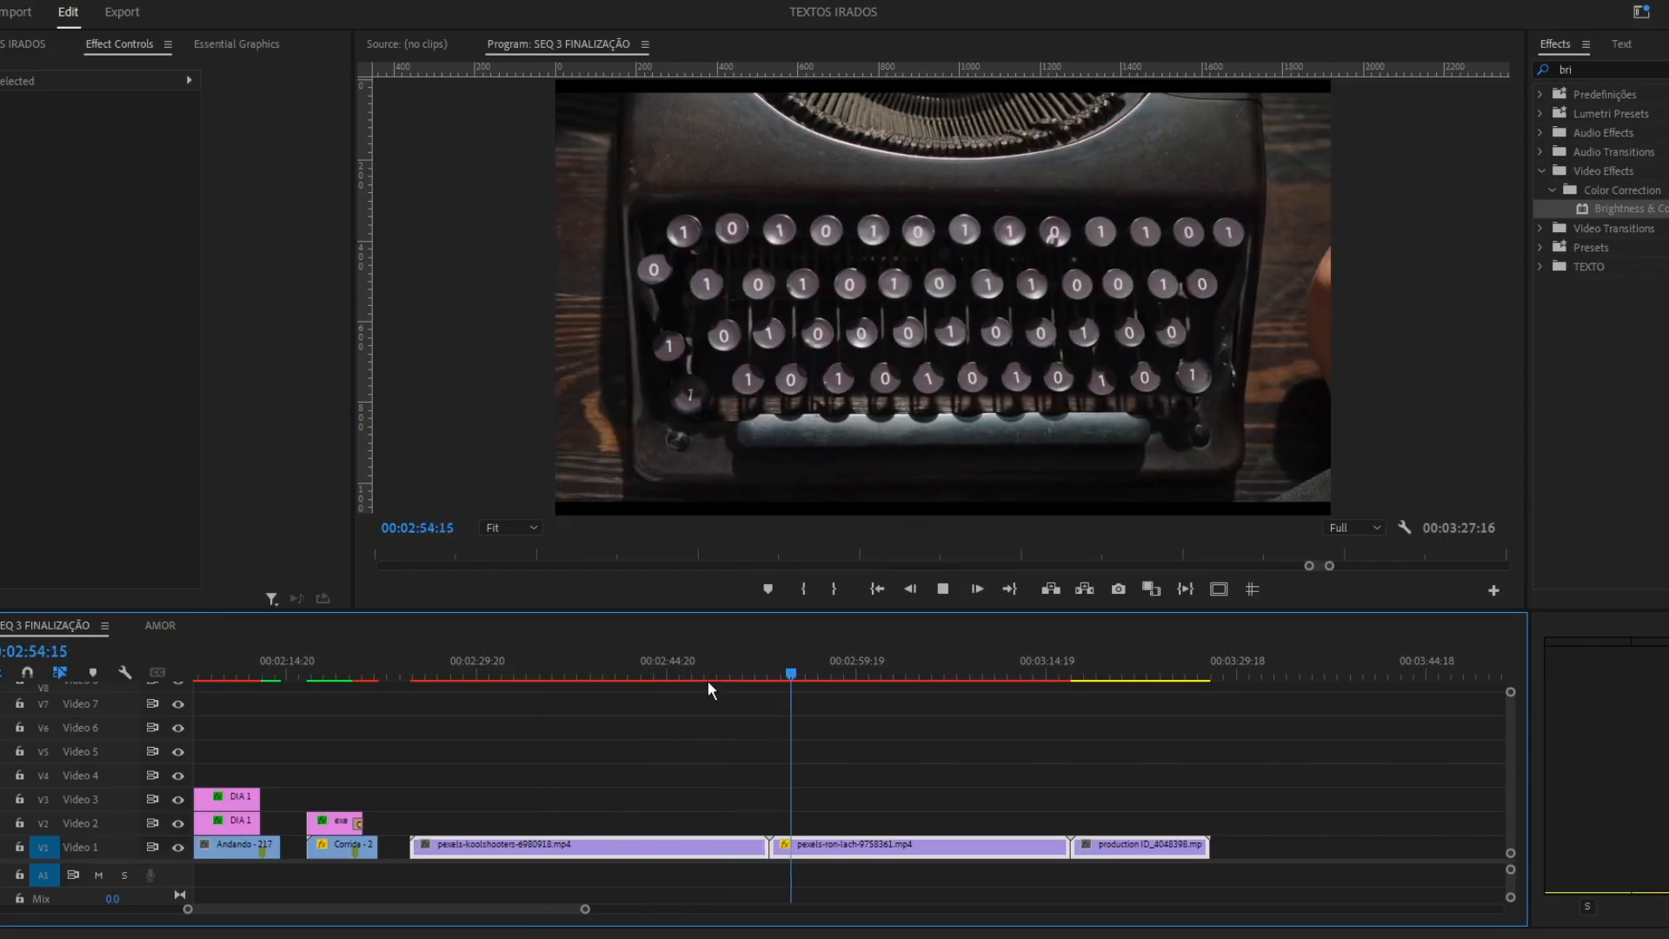
Trim the koolshooters typewriter clip to end at 00:02:39:17 and ripple delete the section after it.
{"action": "left_click", "coordinate": [477, 857]}
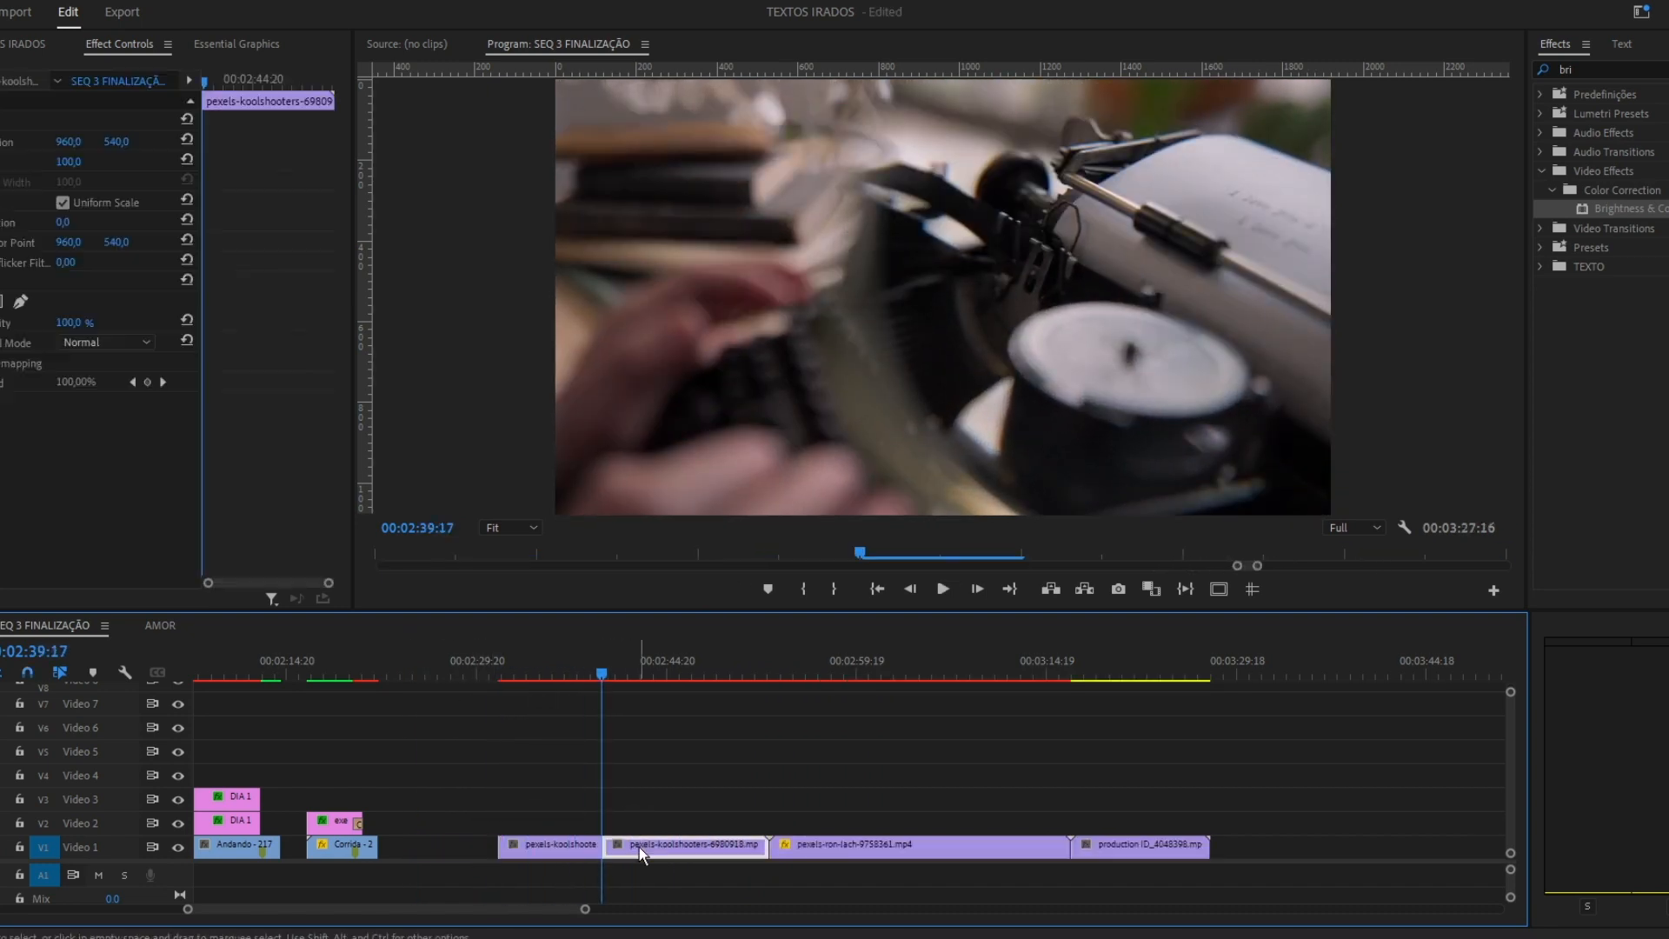
{"action": "key", "text": "space"}
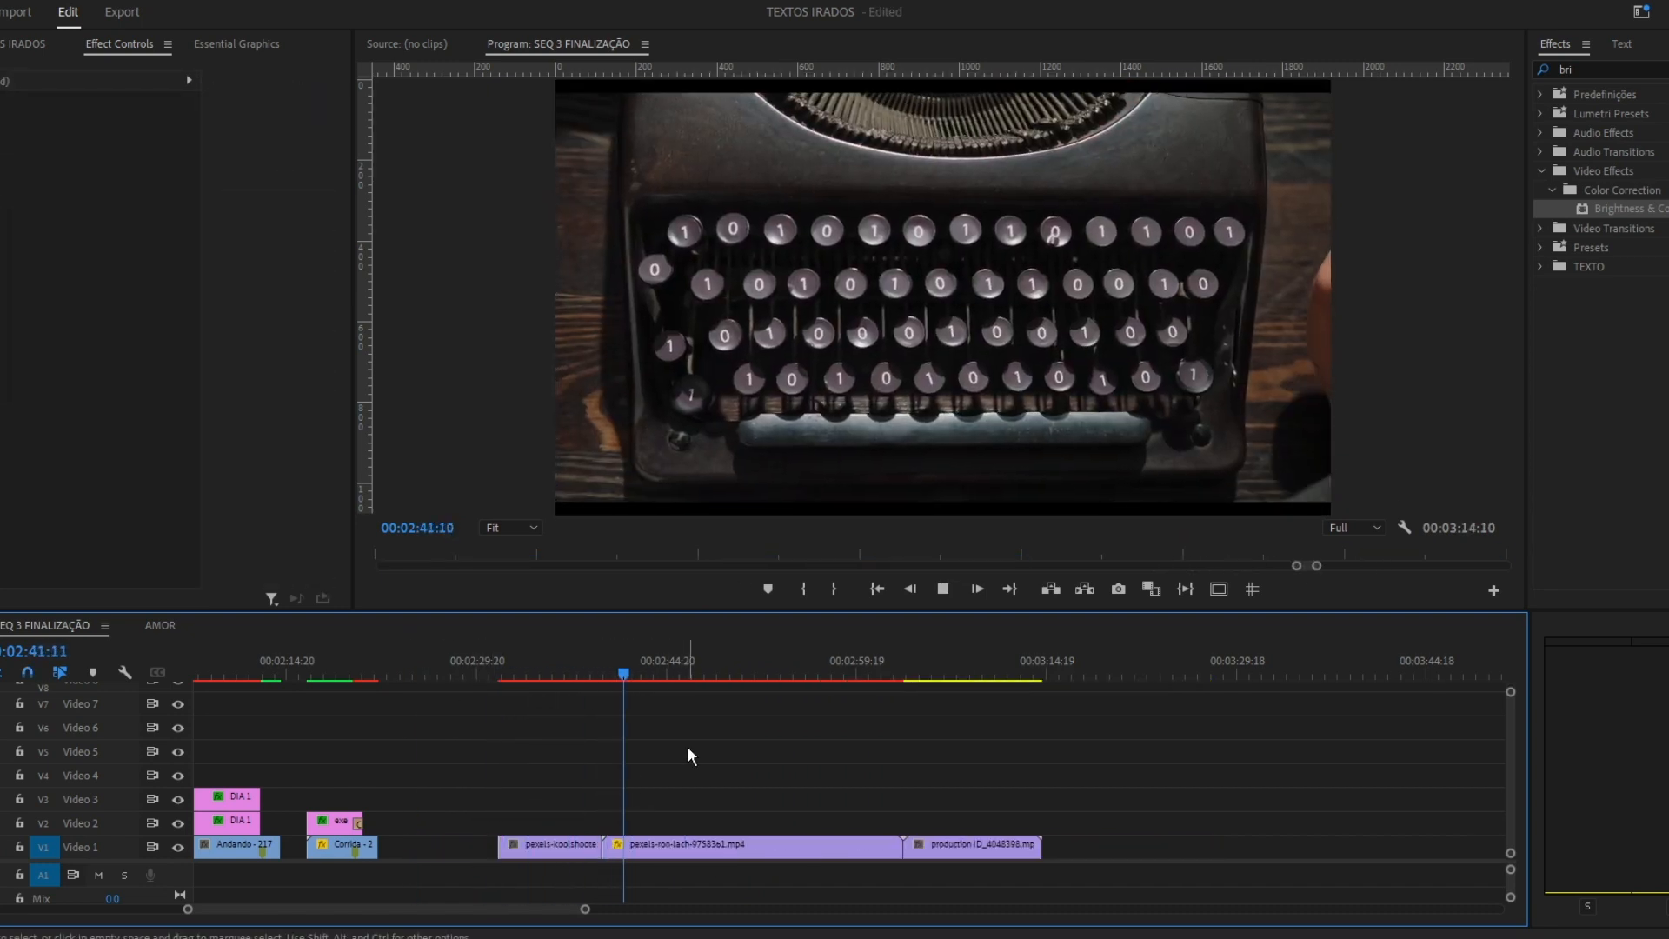
{"action": "mouse_move", "coordinate": [638, 668]}
{"action": "left_mouse_down"}
{"action": "mouse_move", "coordinate": [654, 669]}
{"action": "mouse_move", "coordinate": [638, 665]}
{"action": "left_mouse_up"}
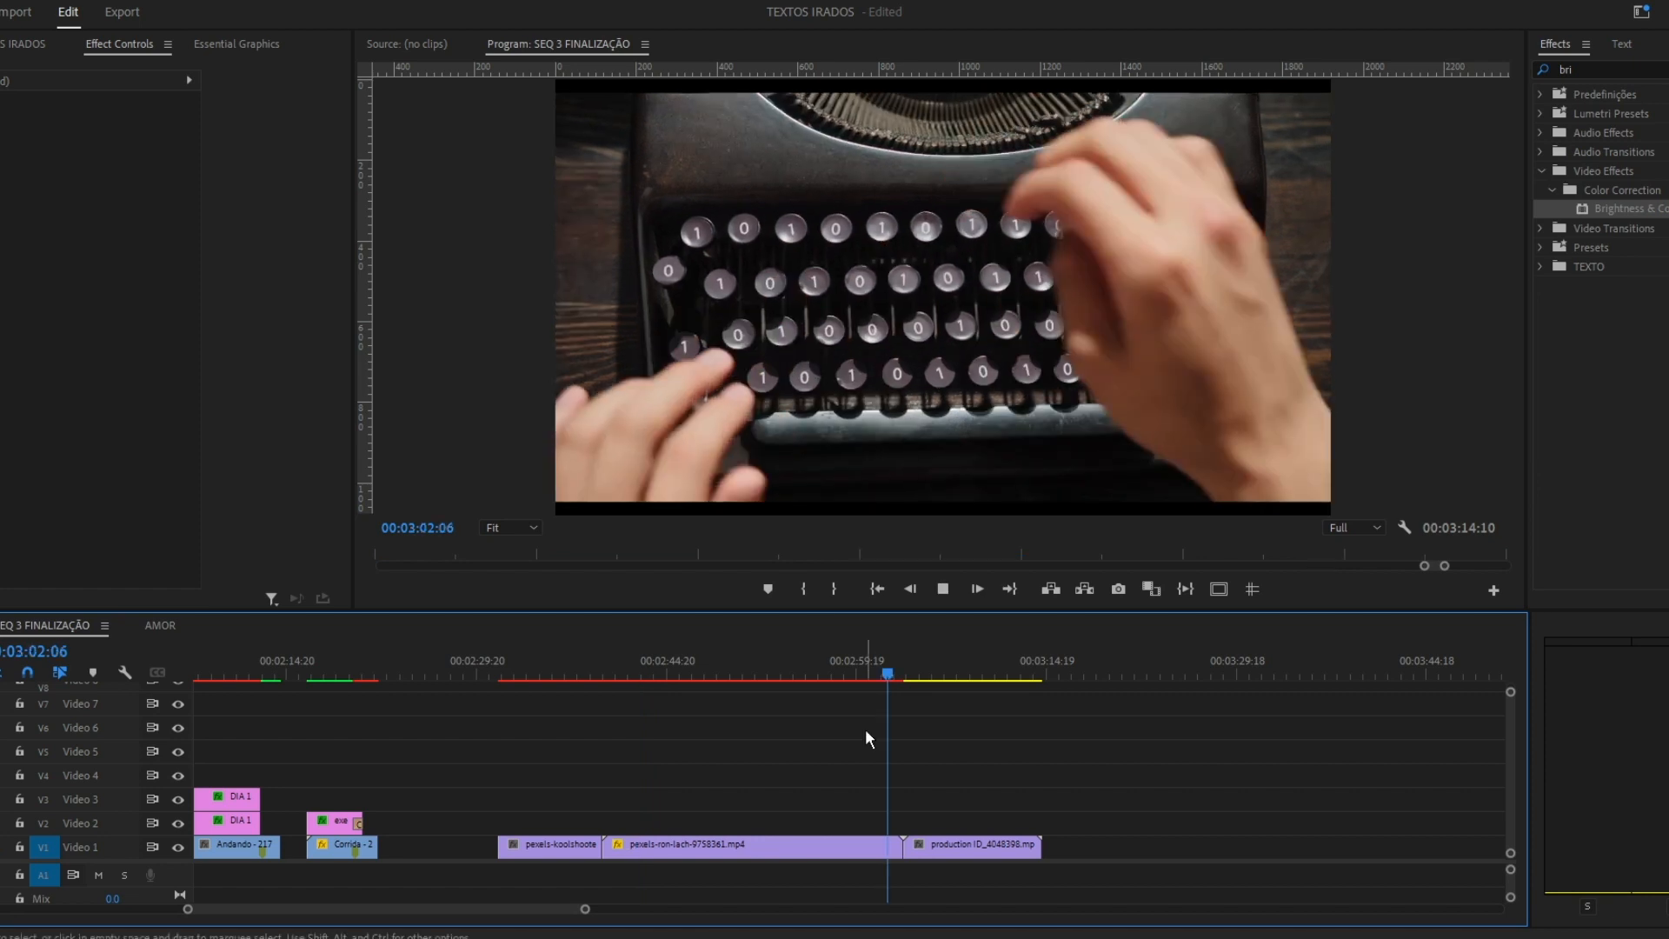
Trim the opening of the ron-lach typewriter clip, cut it at 00:02:45:04 and delete the remaining section.
{"action": "left_click", "coordinate": [863, 672]}
{"action": "key", "text": "space"}
{"action": "left_click", "coordinate": [859, 672]}
{"action": "key", "text": "space"}
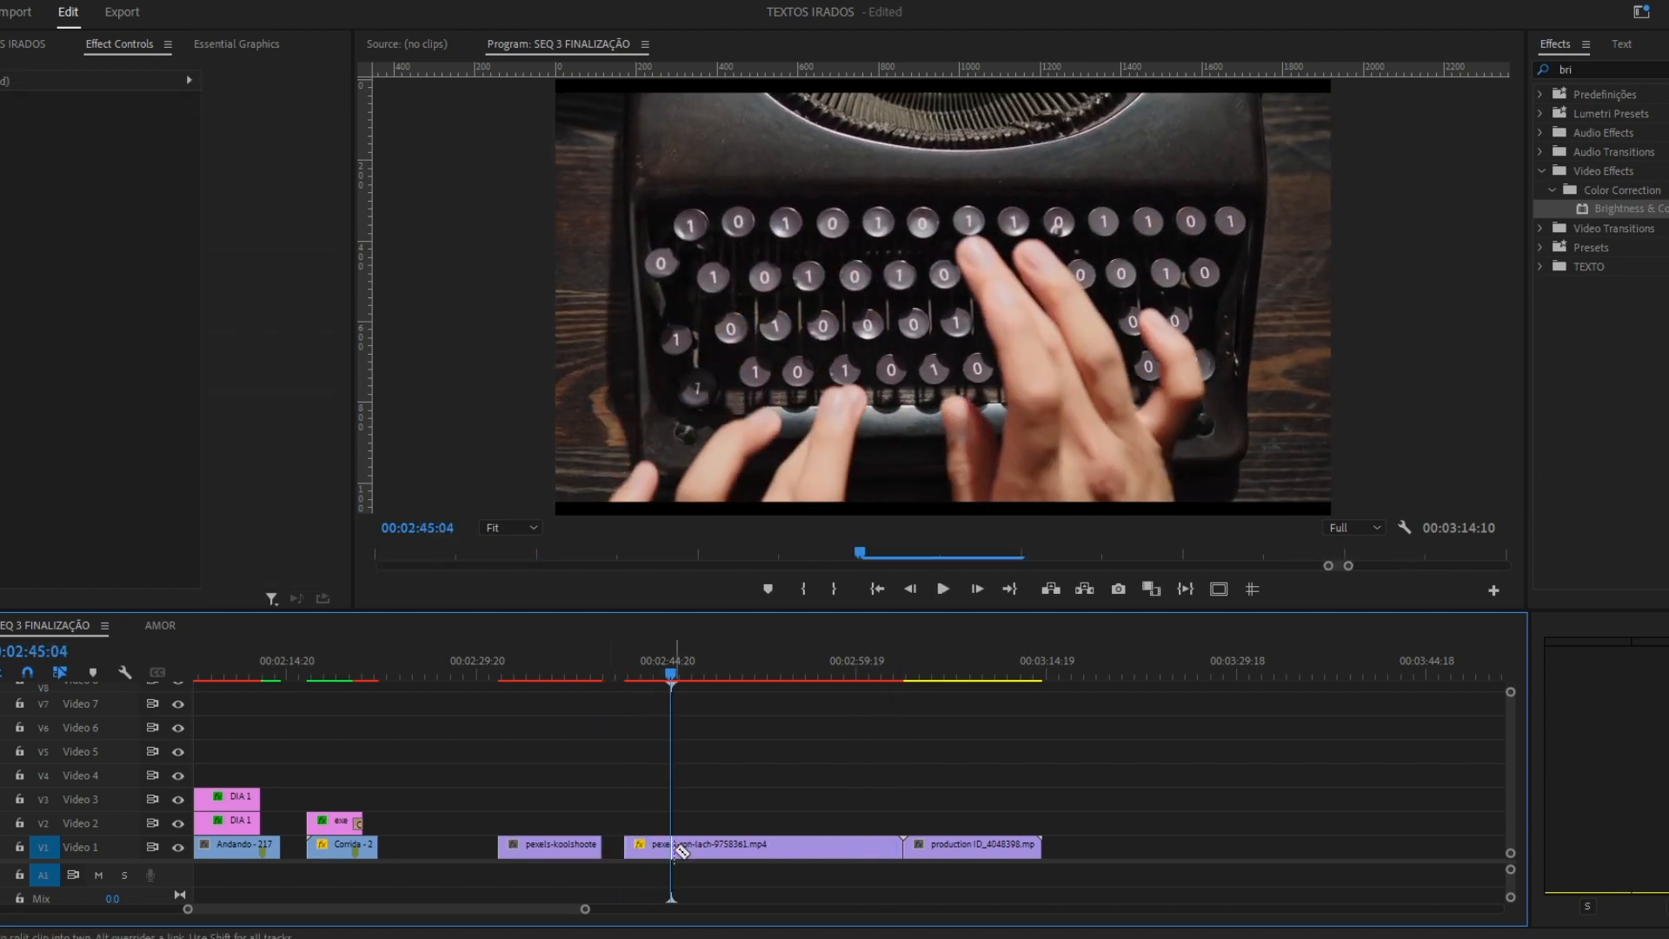
{"action": "left_click", "coordinate": [798, 856]}
{"action": "key", "text": "Delete"}
{"action": "key", "text": "space"}
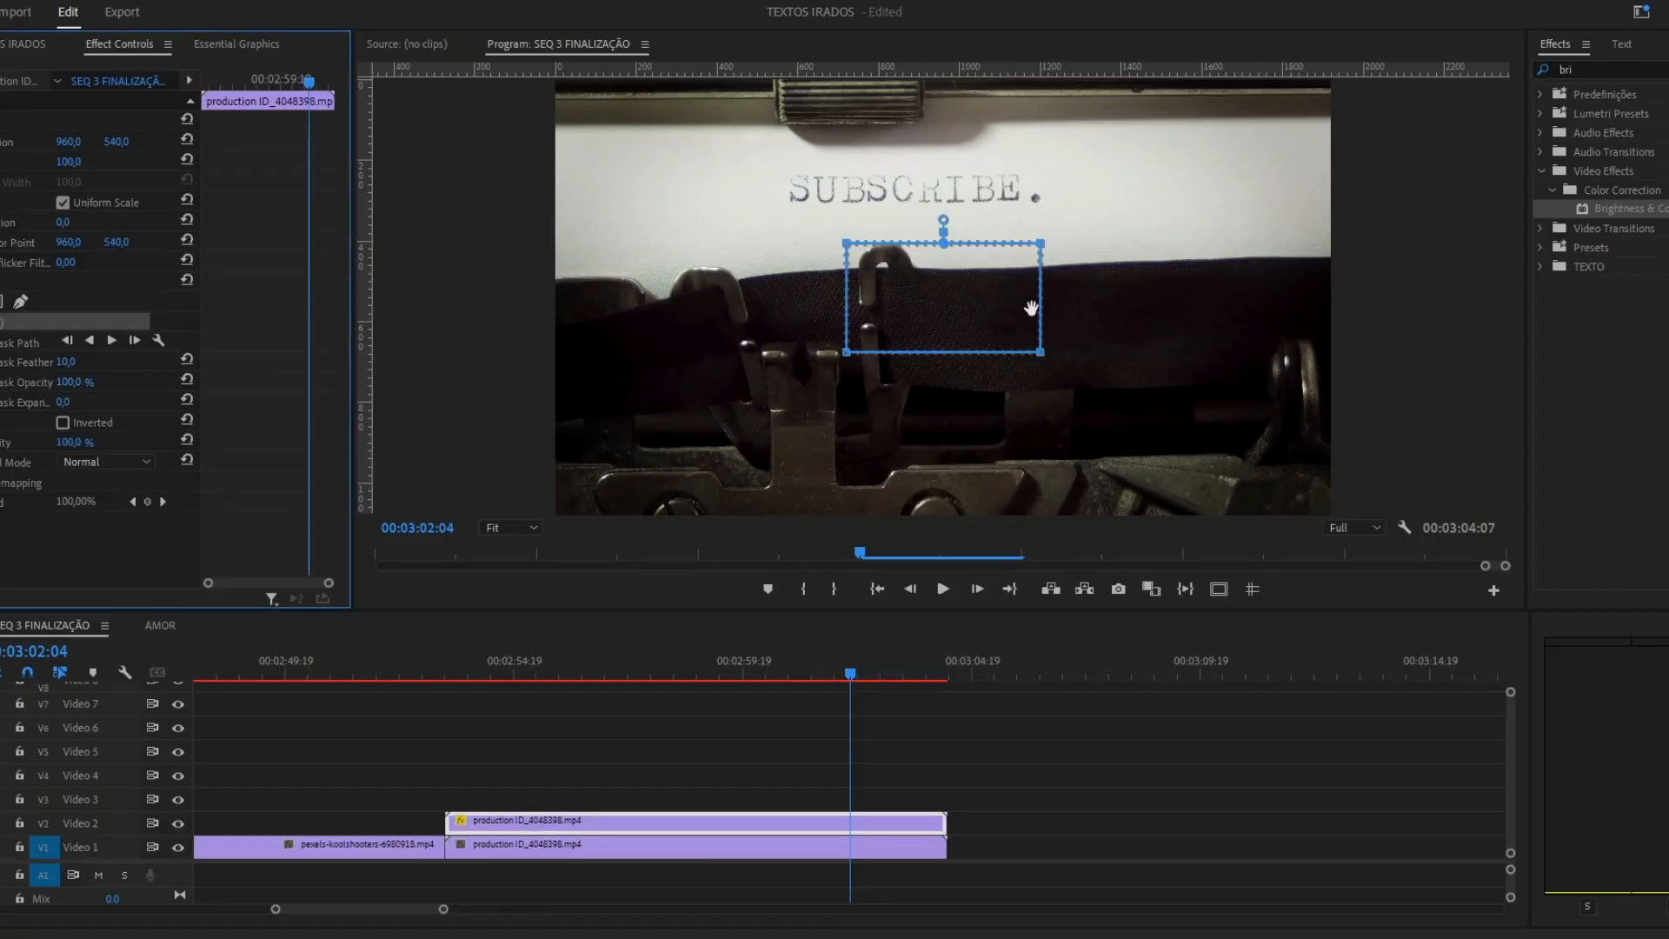
Slow the Video 2 copy of production ID_4048398 to 0.65% speed and reshape its opacity mask into a band across the blank paper.
{"action": "left_click", "coordinate": [566, 829]}
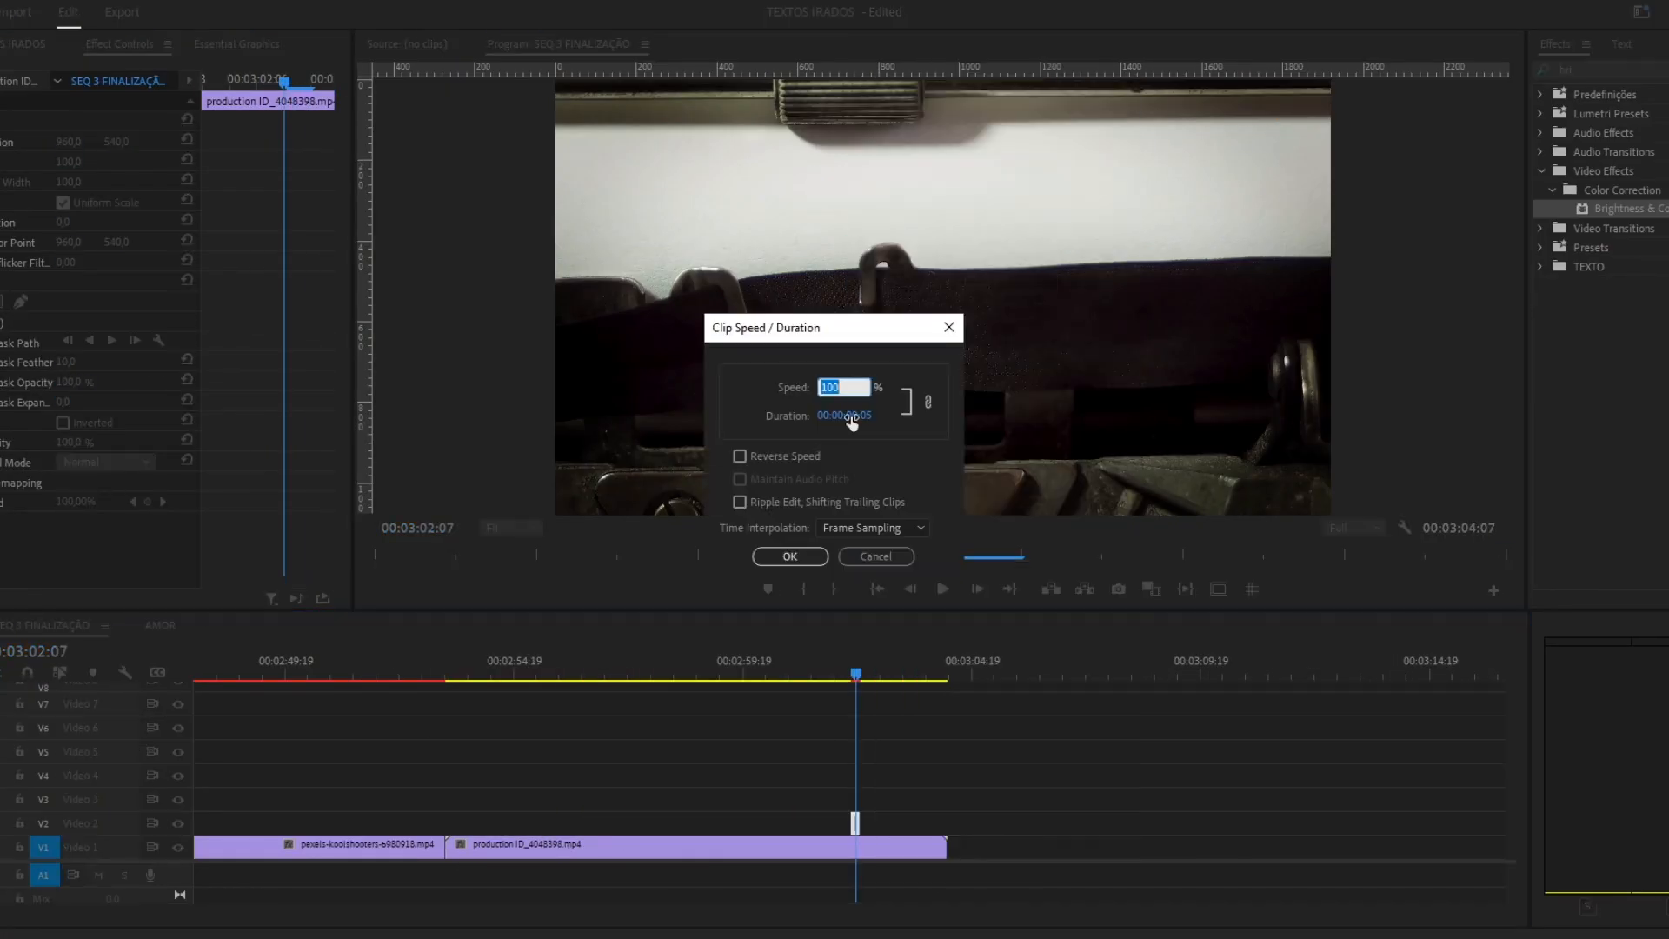
{"action": "key", "text": "Tab"}
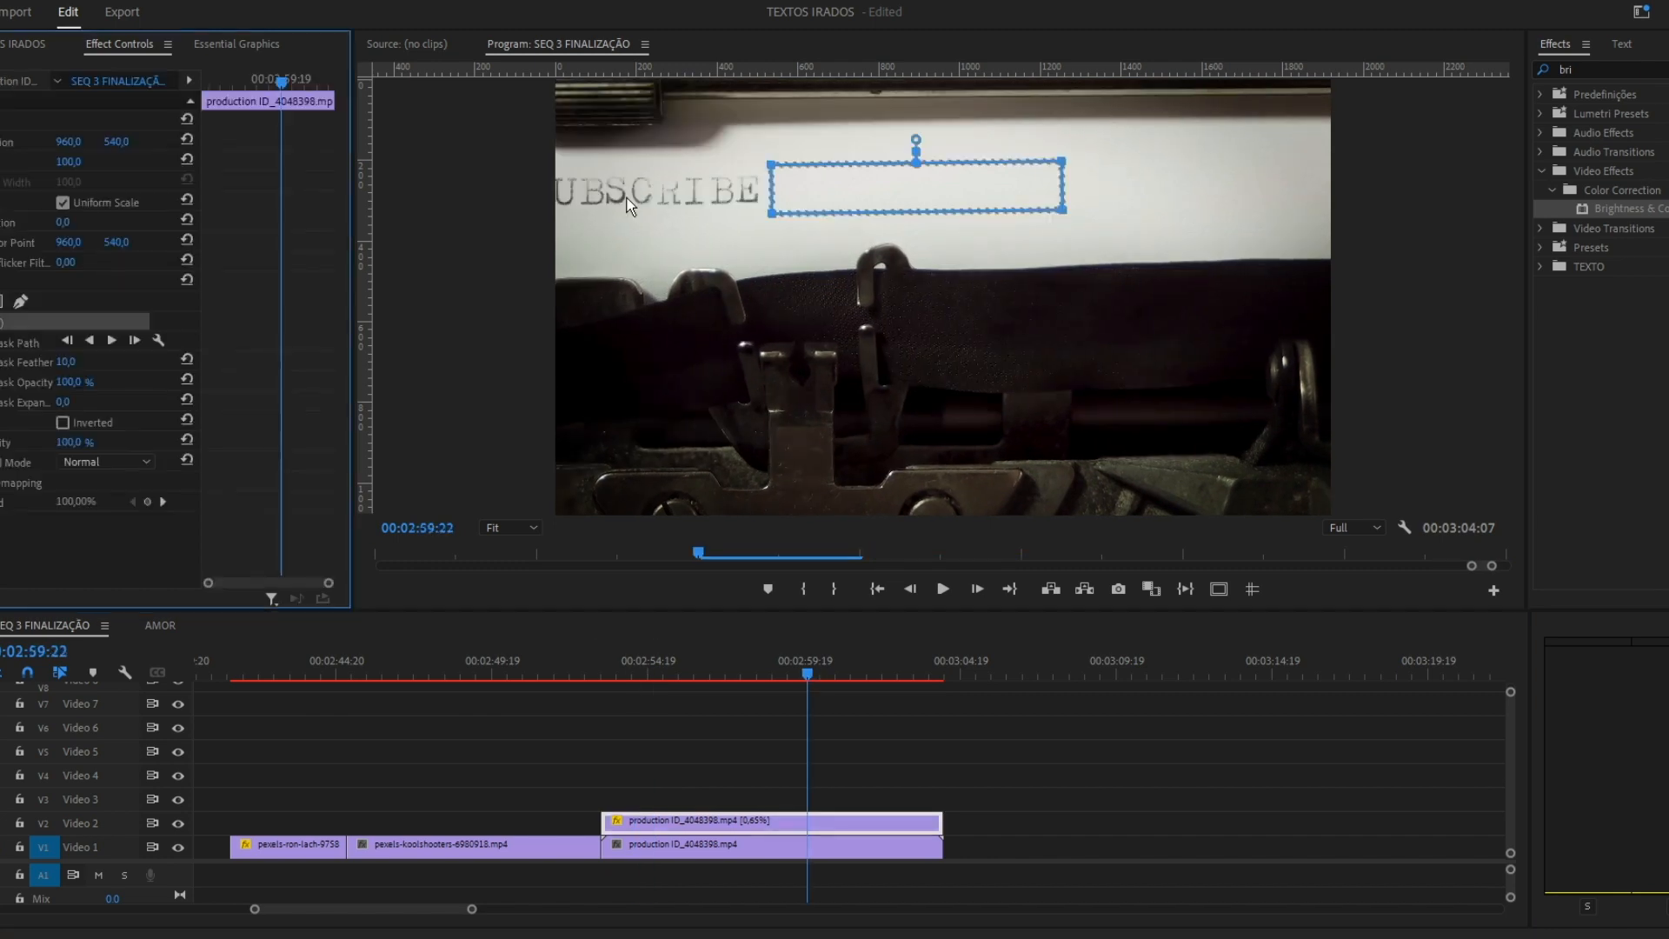
{"action": "left_click_drag", "start_coordinate": [769, 163], "coordinate": [545, 163]}
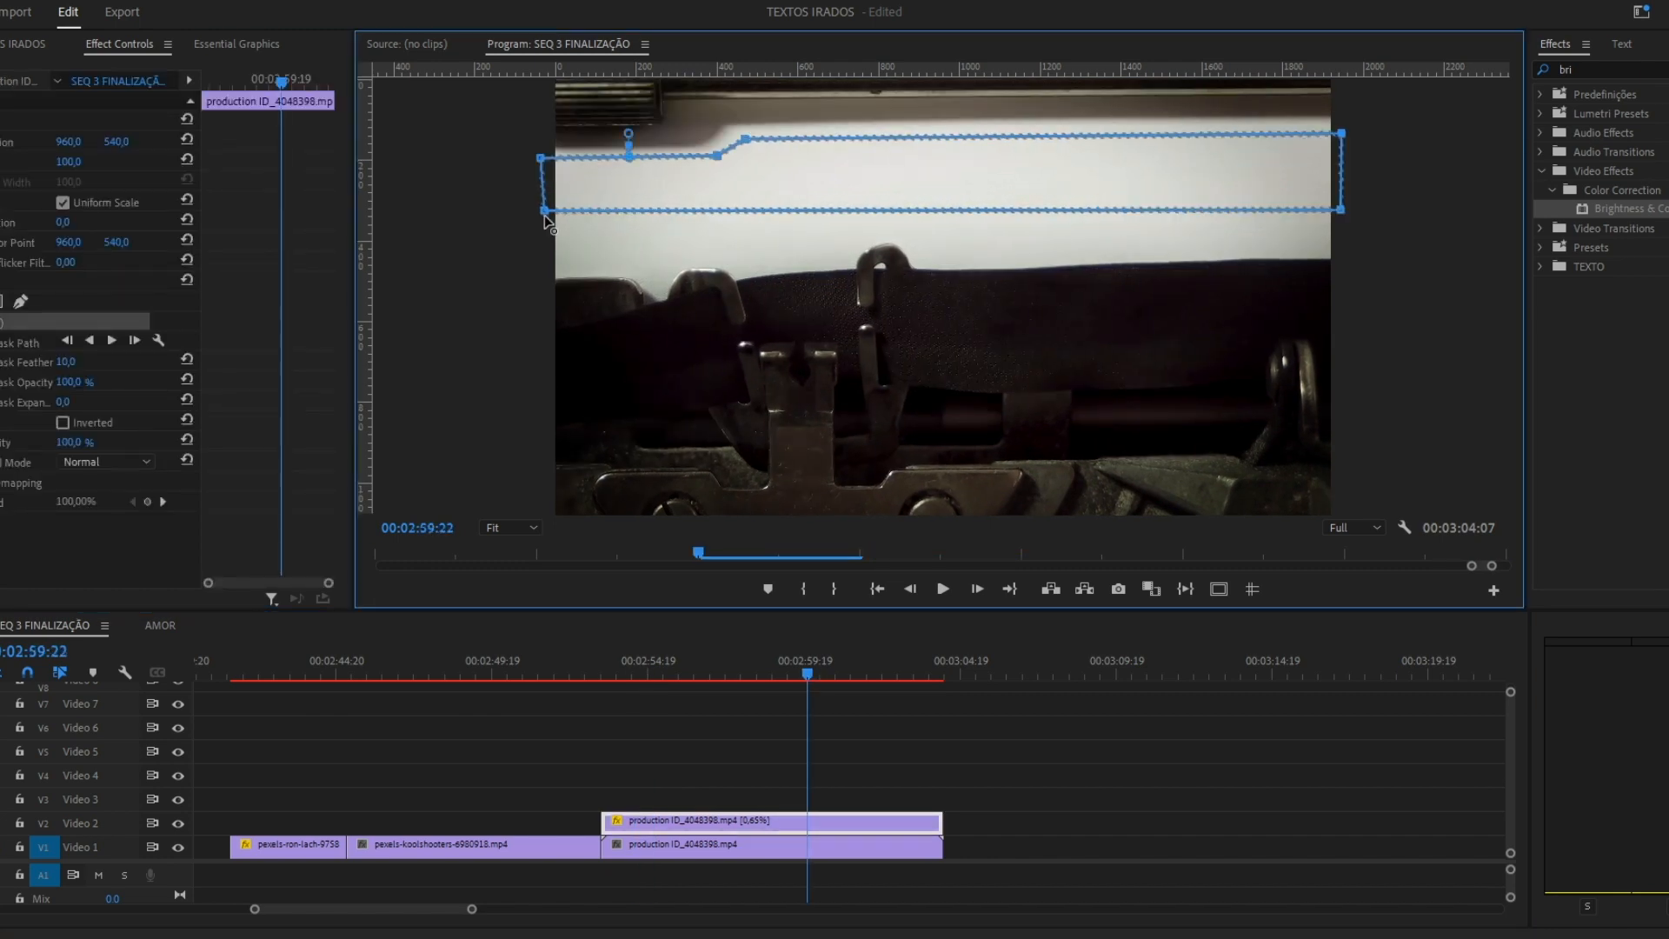
{"action": "left_click", "coordinate": [63, 422]}
{"action": "left_click", "coordinate": [884, 664]}
{"action": "left_click", "coordinate": [63, 422]}
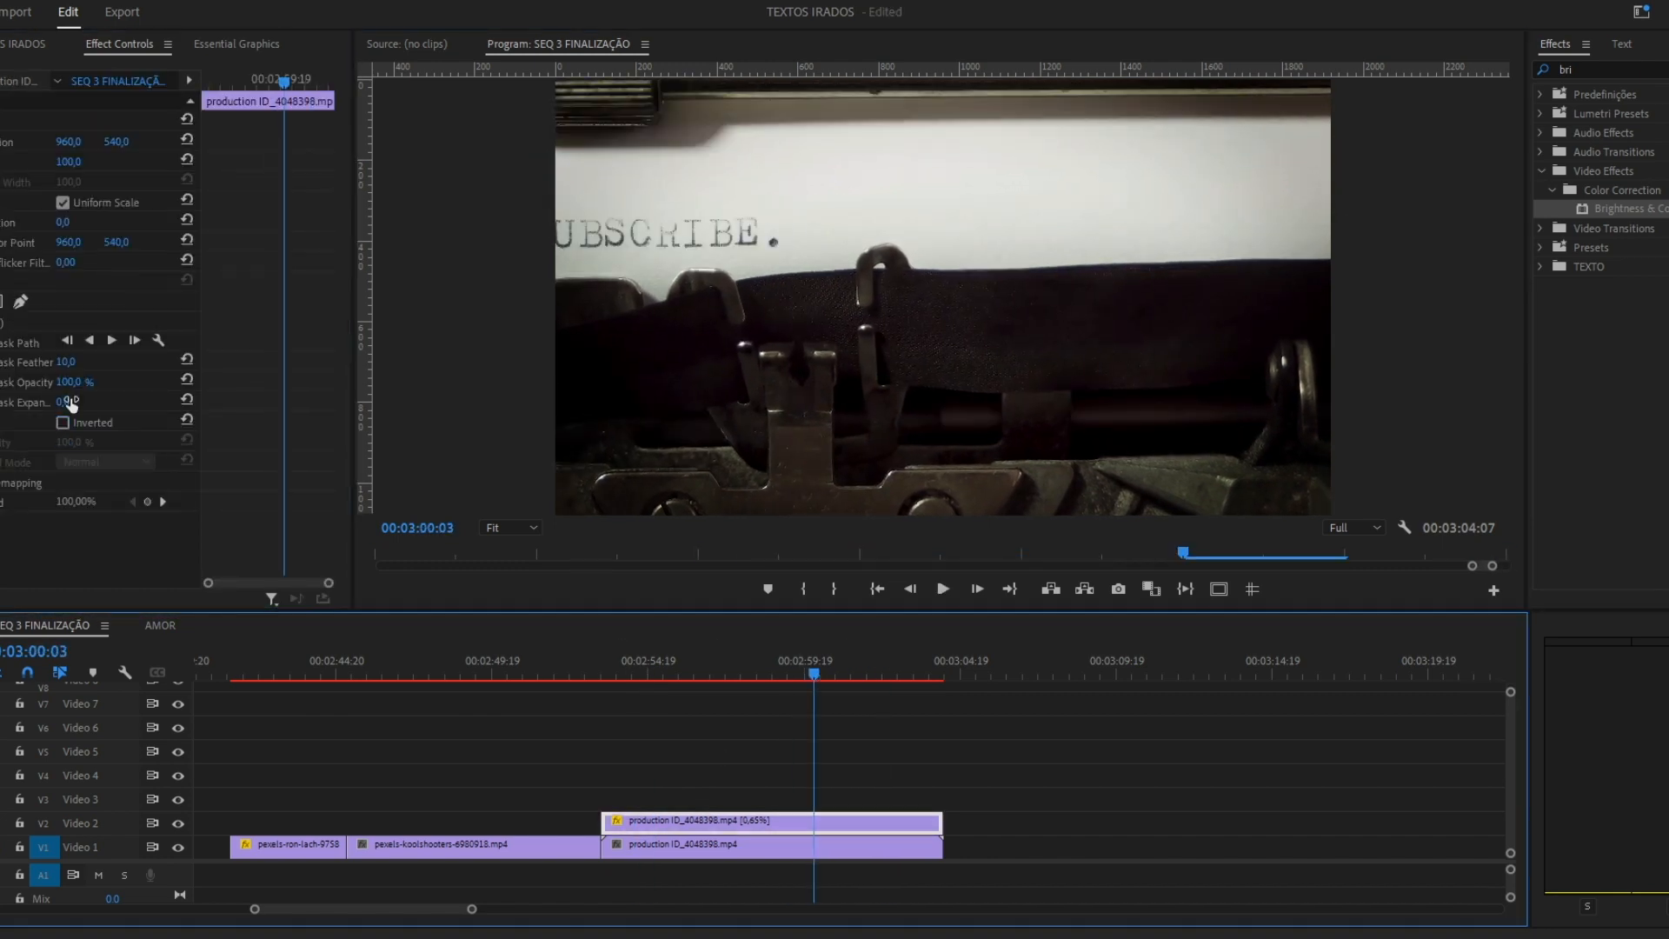
Step back through the typewriter animation and cut both production ID_4048398 layers at 00:02:56:21.
{"action": "left_click", "coordinate": [843, 797]}
{"action": "key", "text": "Left"}
{"action": "key", "text": "Left"}
{"action": "key", "text": "Left"}
{"action": "key", "text": "Left"}
{"action": "key", "text": "Left"}
{"action": "key", "text": "Left"}
{"action": "key", "text": "Left"}
{"action": "key", "text": "Left"}
{"action": "key", "text": "Left"}
{"action": "key", "text": "Left"}
{"action": "key", "text": "Left"}
{"action": "key", "text": "Left"}
{"action": "key", "text": "Left"}
{"action": "key", "text": "Left"}
{"action": "key", "text": "Left"}
{"action": "key", "text": "Left"}
{"action": "key", "text": "Left"}
{"action": "key", "text": "Left"}
{"action": "key", "text": "Left"}
{"action": "key", "text": "Left"}
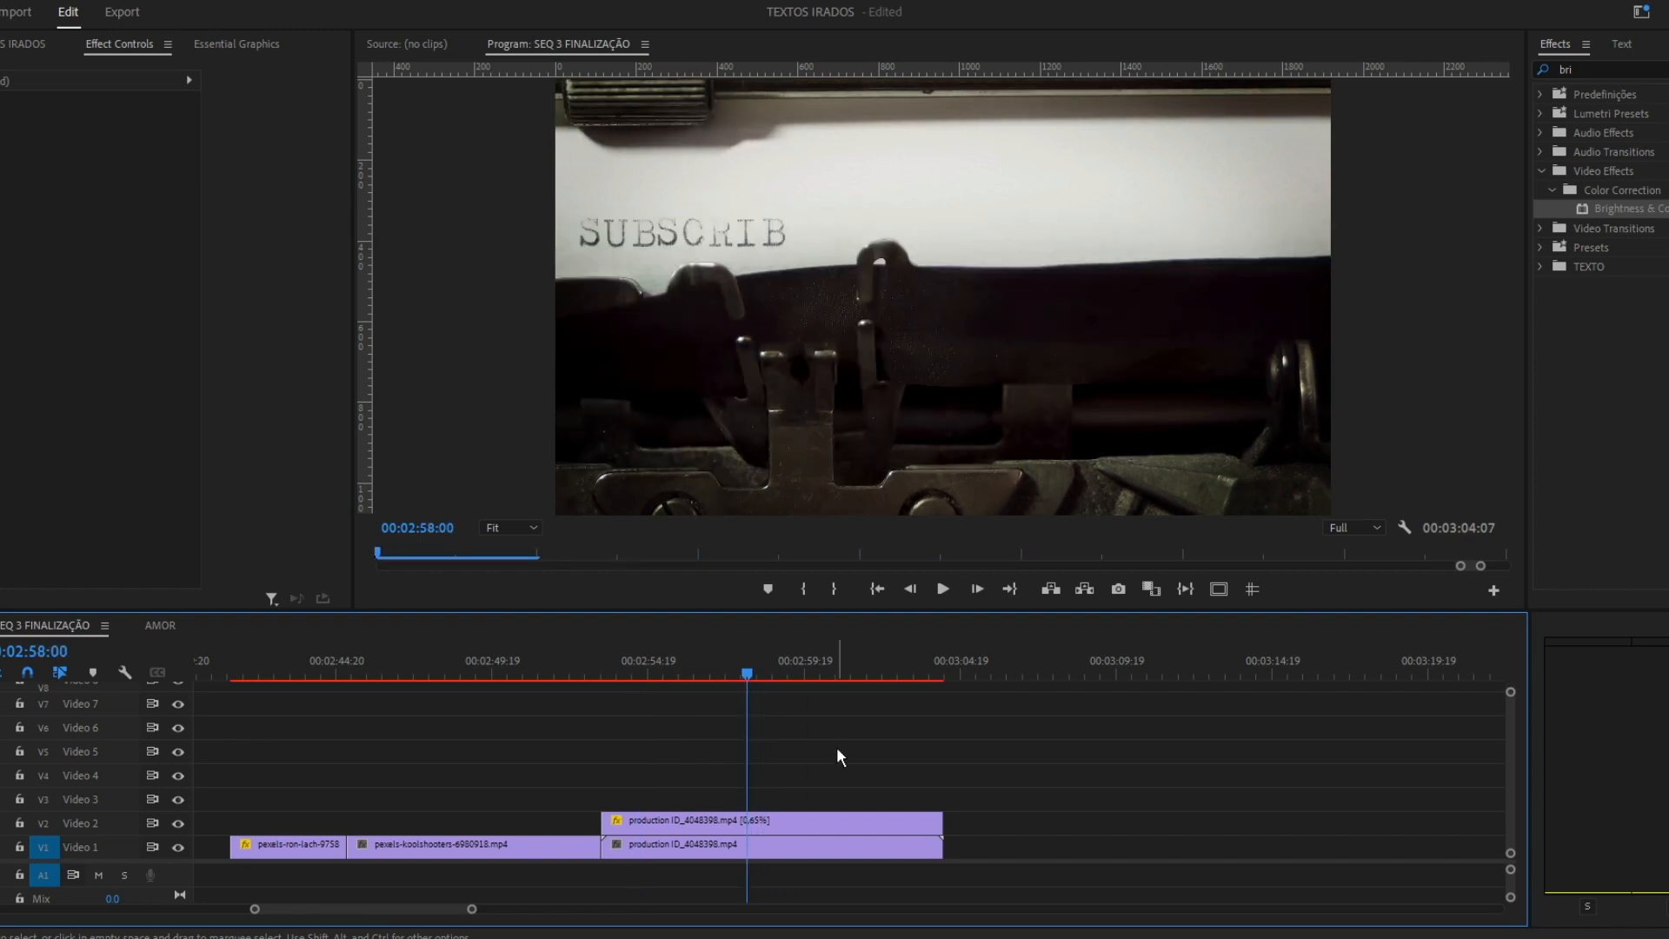
{"action": "key", "text": "c"}
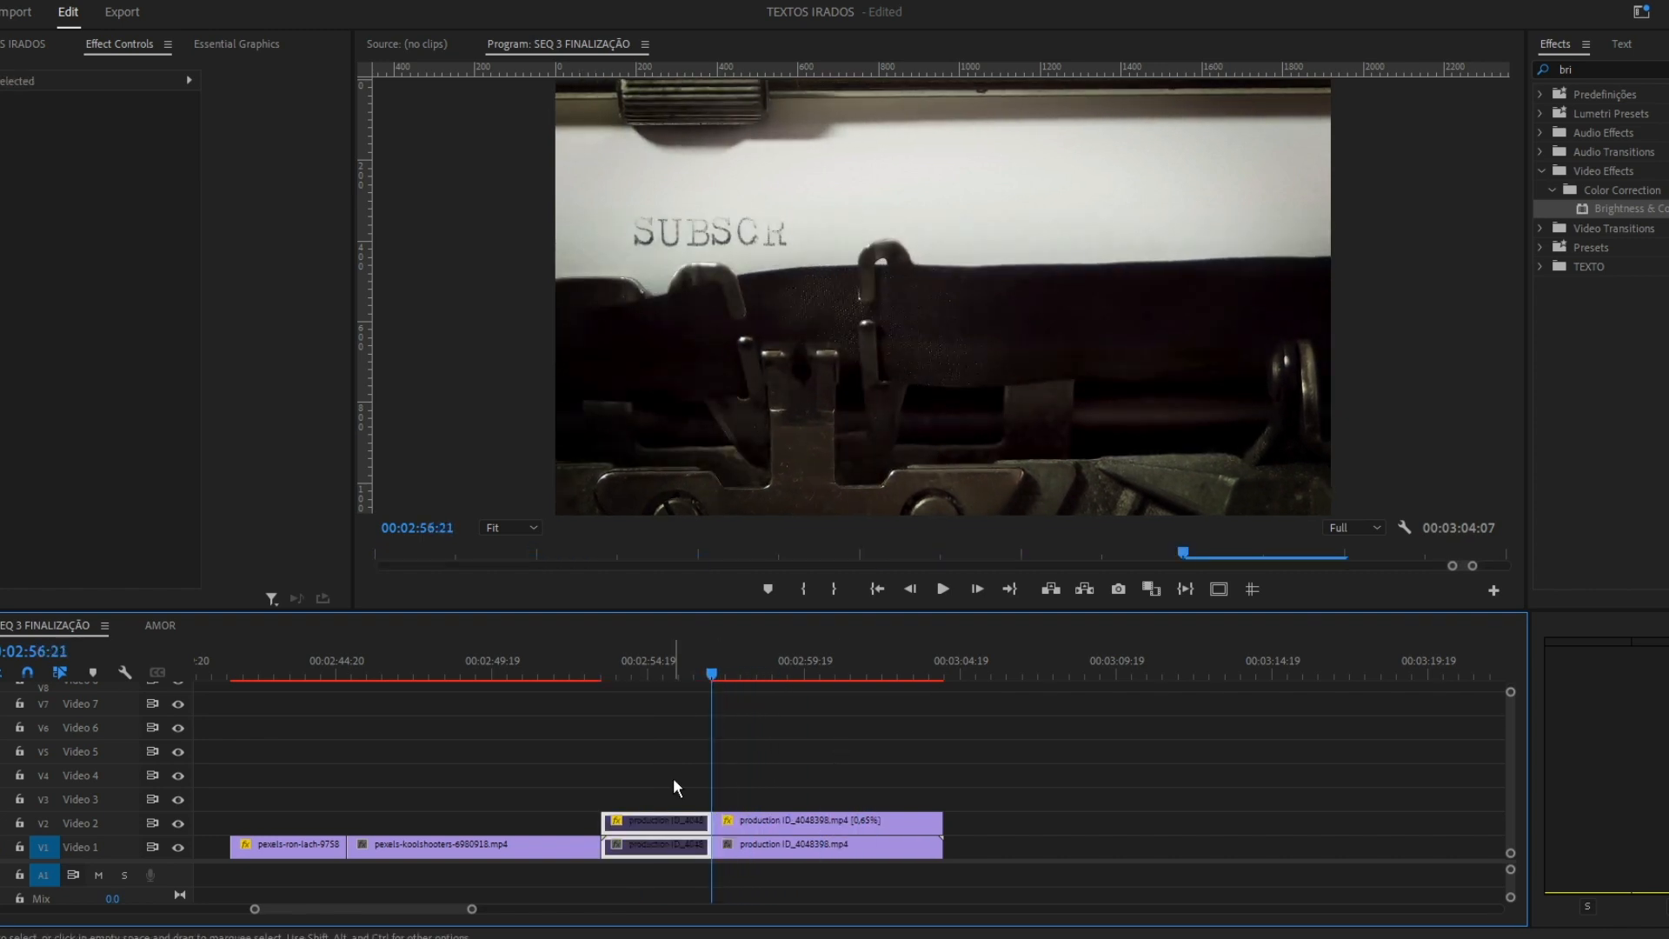
Add a text layer with the letter t on the typewriter paper and adjust its text settings.
{"action": "key", "text": "Right"}
{"action": "key", "text": "Right"}
{"action": "key", "text": "Right"}
{"action": "key", "text": "Right"}
{"action": "key", "text": "Right"}
{"action": "key", "text": "Right"}
{"action": "key", "text": "t"}
{"action": "left_click", "coordinate": [760, 174]}
{"action": "type", "text": "t"}
{"action": "left_click", "coordinate": [178, 325]}
{"action": "double_click", "coordinate": [767, 160]}
{"action": "left_click", "coordinate": [179, 326]}
{"action": "left_click", "coordinate": [251, 383]}
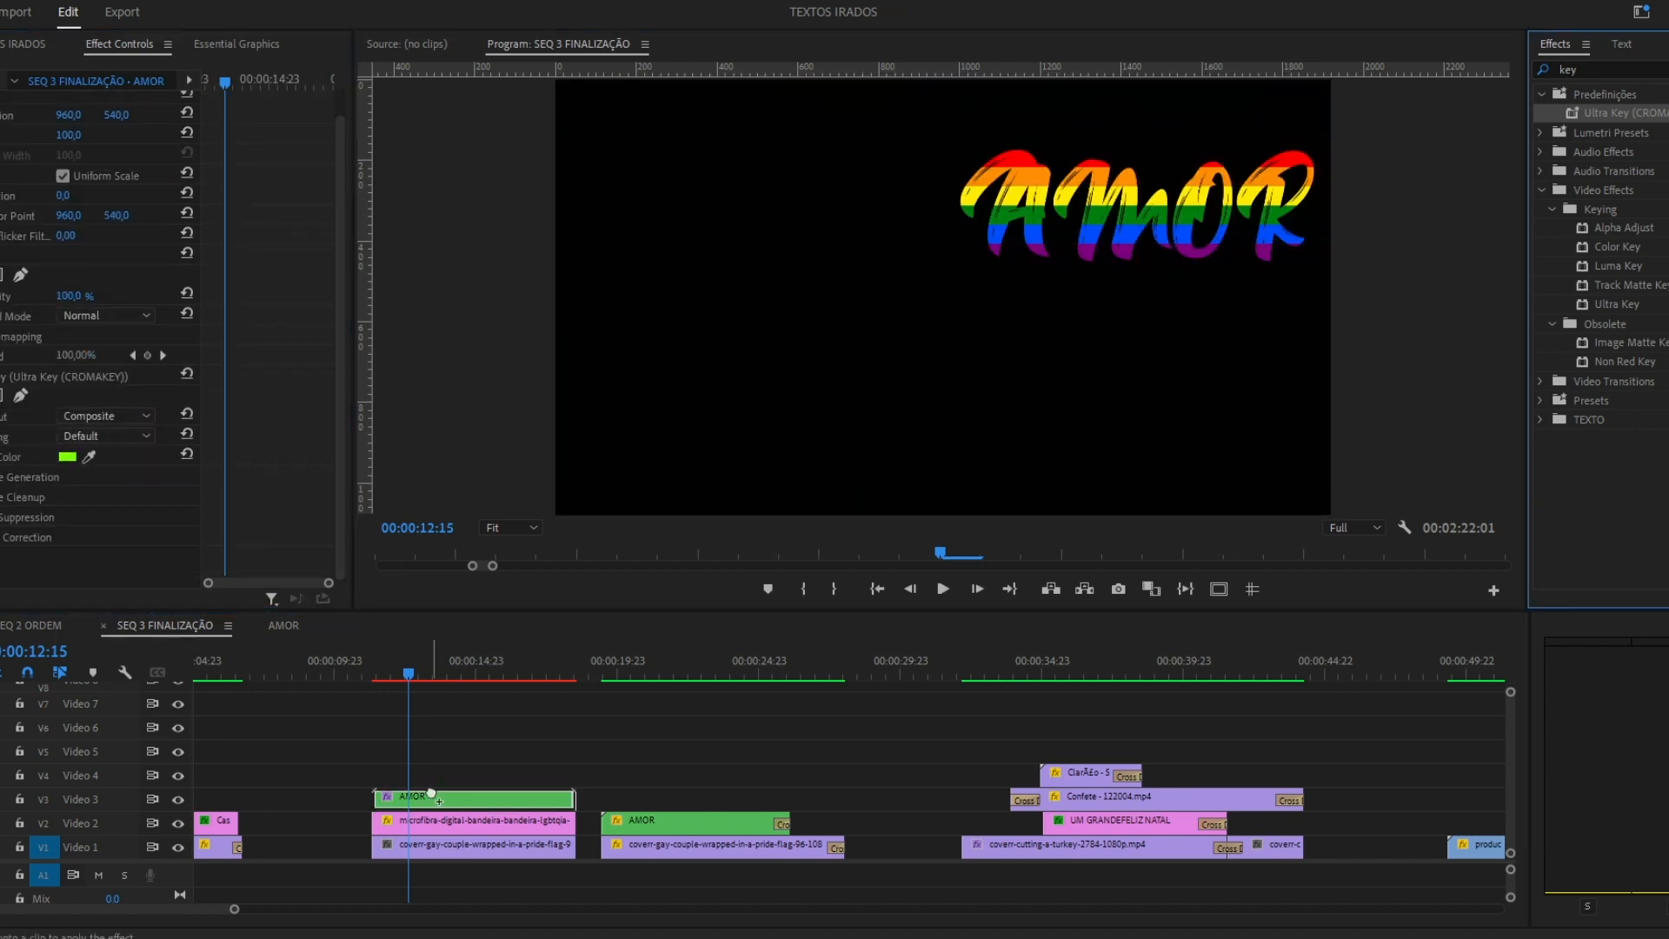
Try Color Burn blending on the keyed AMOR clip and Luminosity blending on the rainbow flag moved to Video 4.
{"action": "left_click_drag", "start_coordinate": [434, 794], "coordinate": [434, 795]}
{"action": "left_click", "coordinate": [470, 826]}
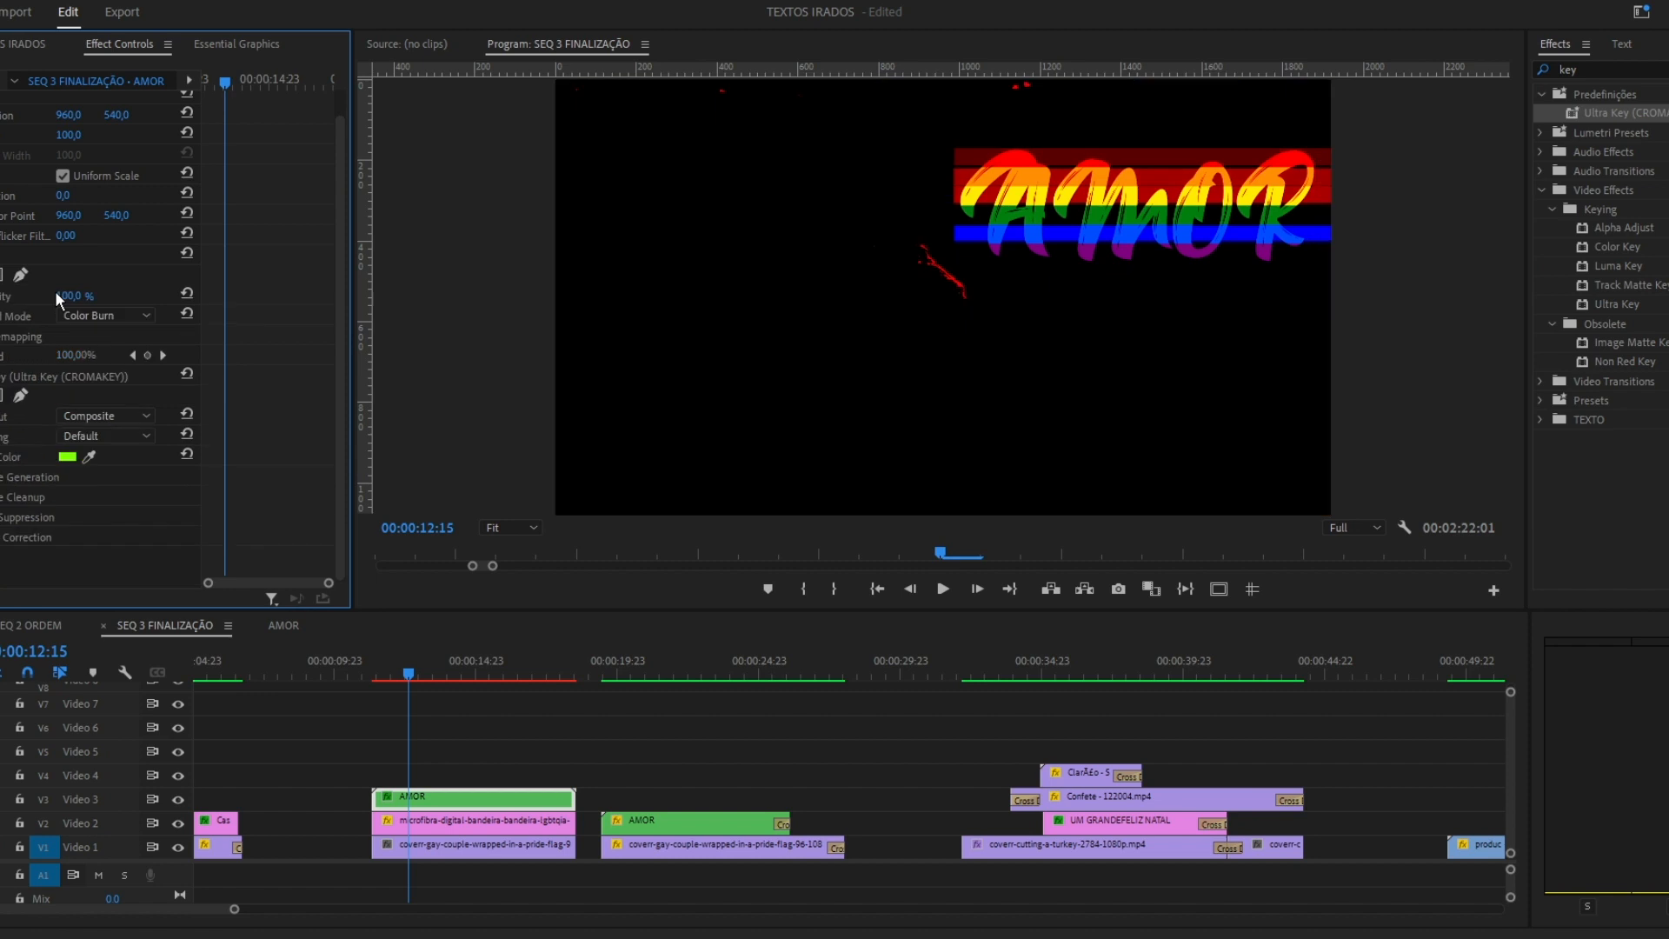
{"action": "left_click", "coordinate": [461, 797]}
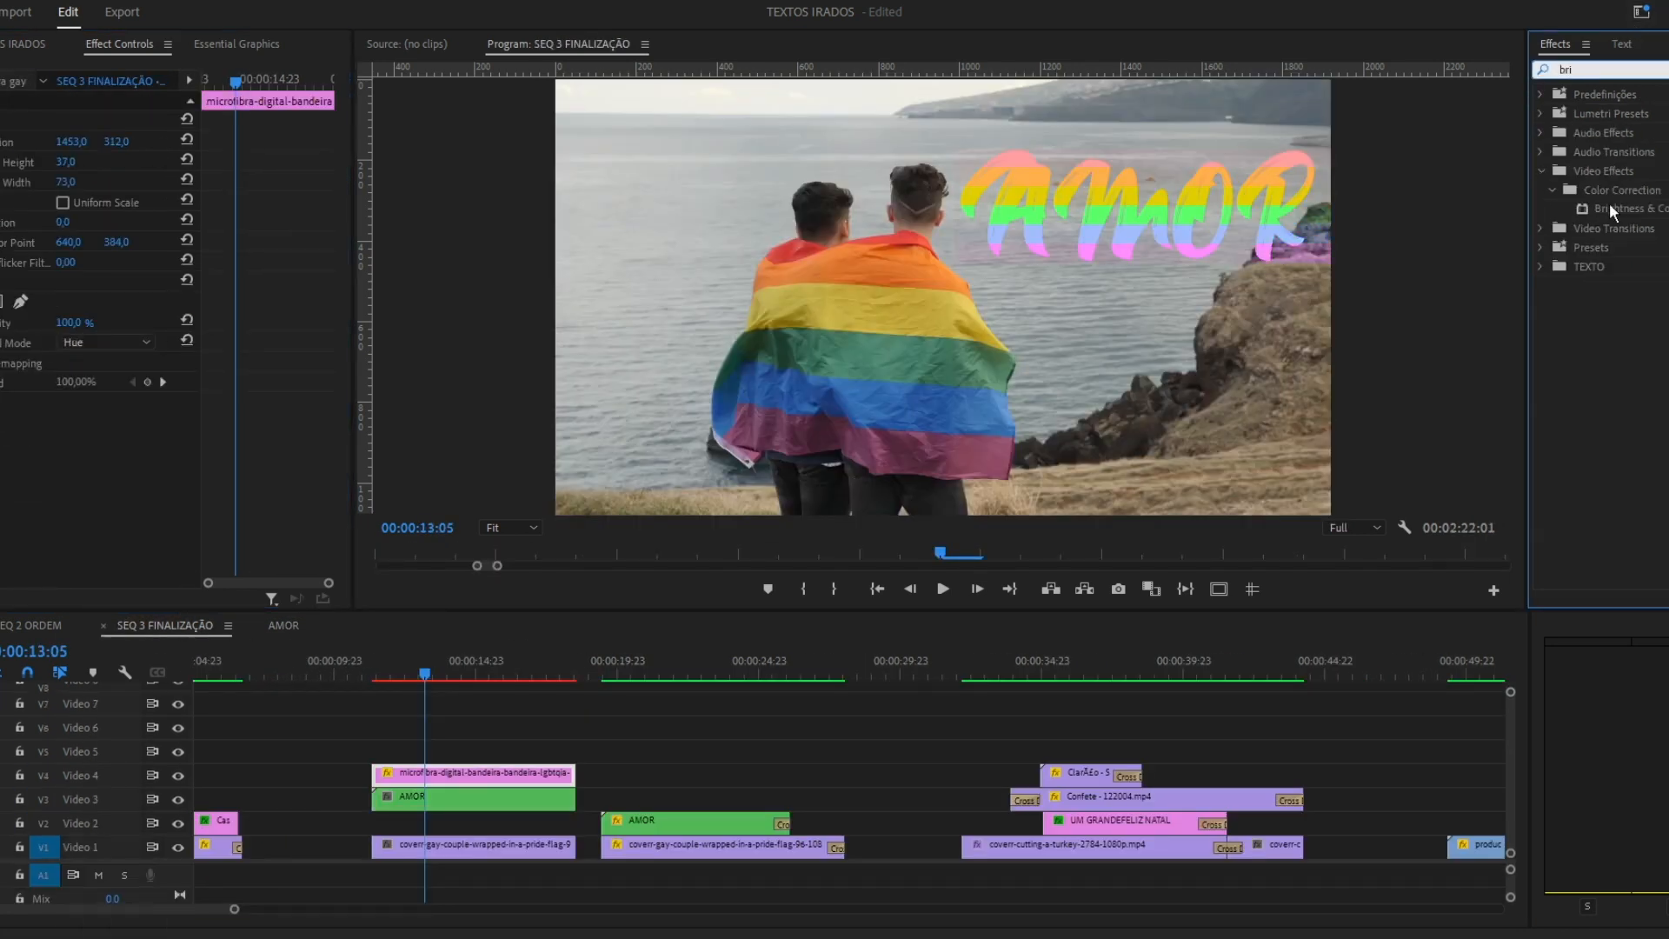
{"action": "left_click", "coordinate": [476, 711]}
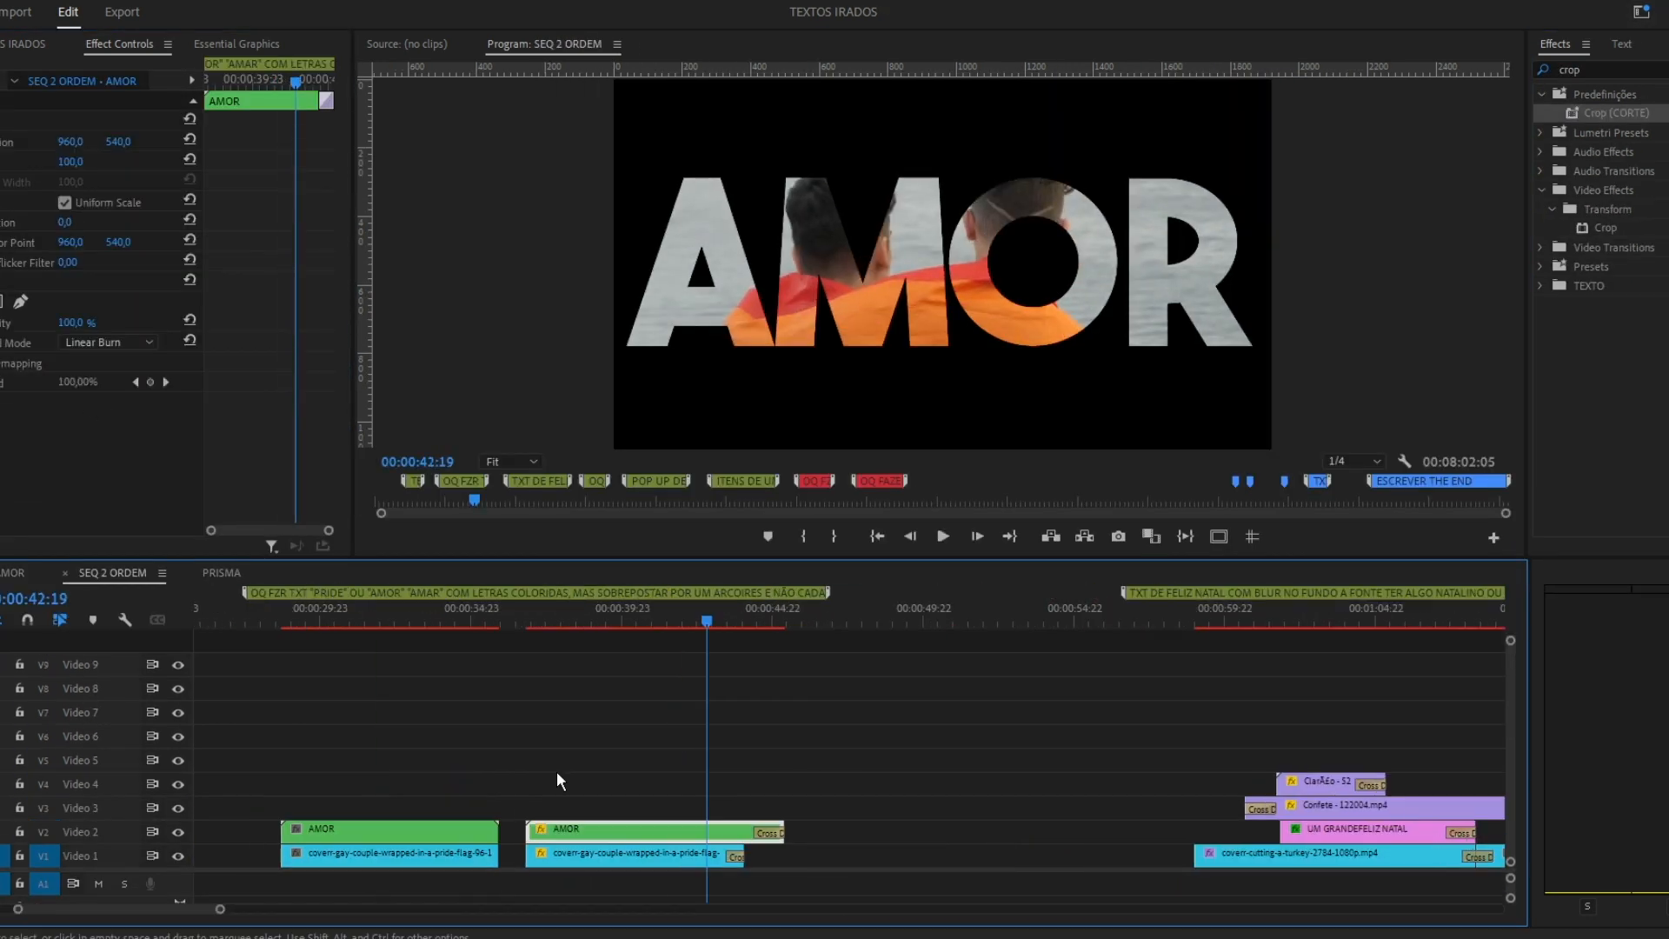
Keyframe the second AMOR title's scale from 100 to 3640 in SEQ 2 ORDEM and shift the keyframes to start at 00:00:38:15.
{"action": "left_click_drag", "start_coordinate": [71, 161], "coordinate": [143, 161]}
{"action": "left_click_drag", "start_coordinate": [563, 621], "coordinate": [555, 621]}
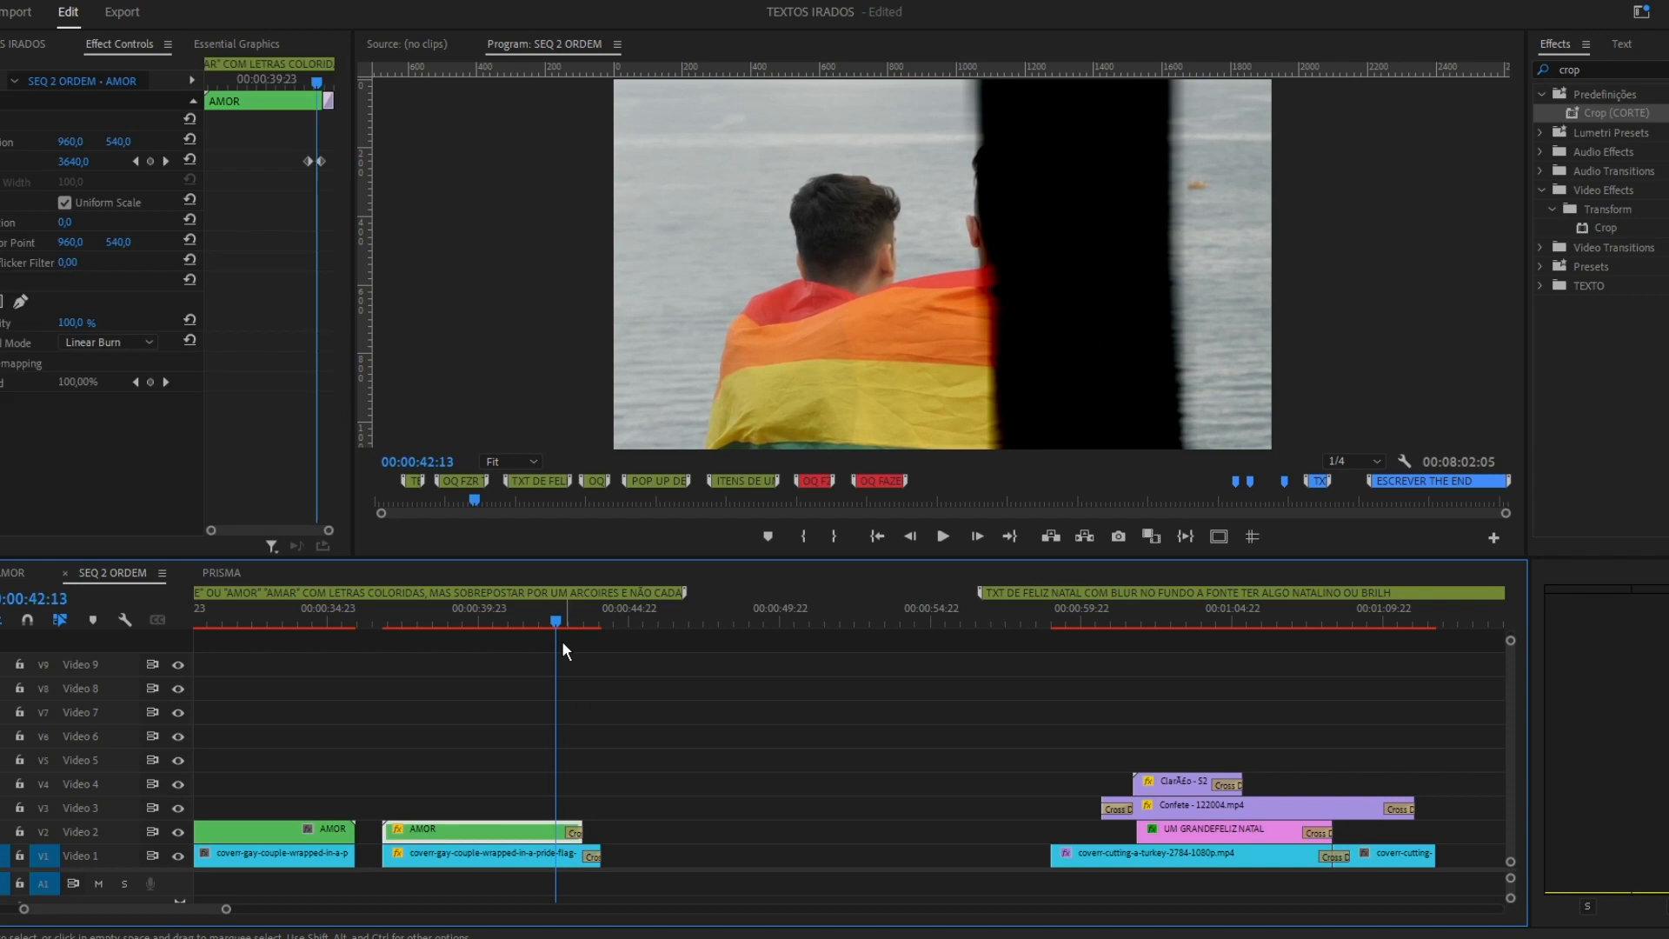
{"action": "left_click_drag", "start_coordinate": [308, 162], "coordinate": [242, 162]}
{"action": "left_click_drag", "start_coordinate": [316, 82], "coordinate": [220, 83]}
{"action": "left_click_drag", "start_coordinate": [321, 162], "coordinate": [286, 162]}
{"action": "left_click_drag", "start_coordinate": [580, 832], "coordinate": [539, 819]}
{"action": "key", "text": "ctrl+z"}
{"action": "left_click_drag", "start_coordinate": [287, 83], "coordinate": [242, 82]}
{"action": "scroll", "coordinate": [1046, 727], "scroll_direction": "up", "scroll_amount": 5}
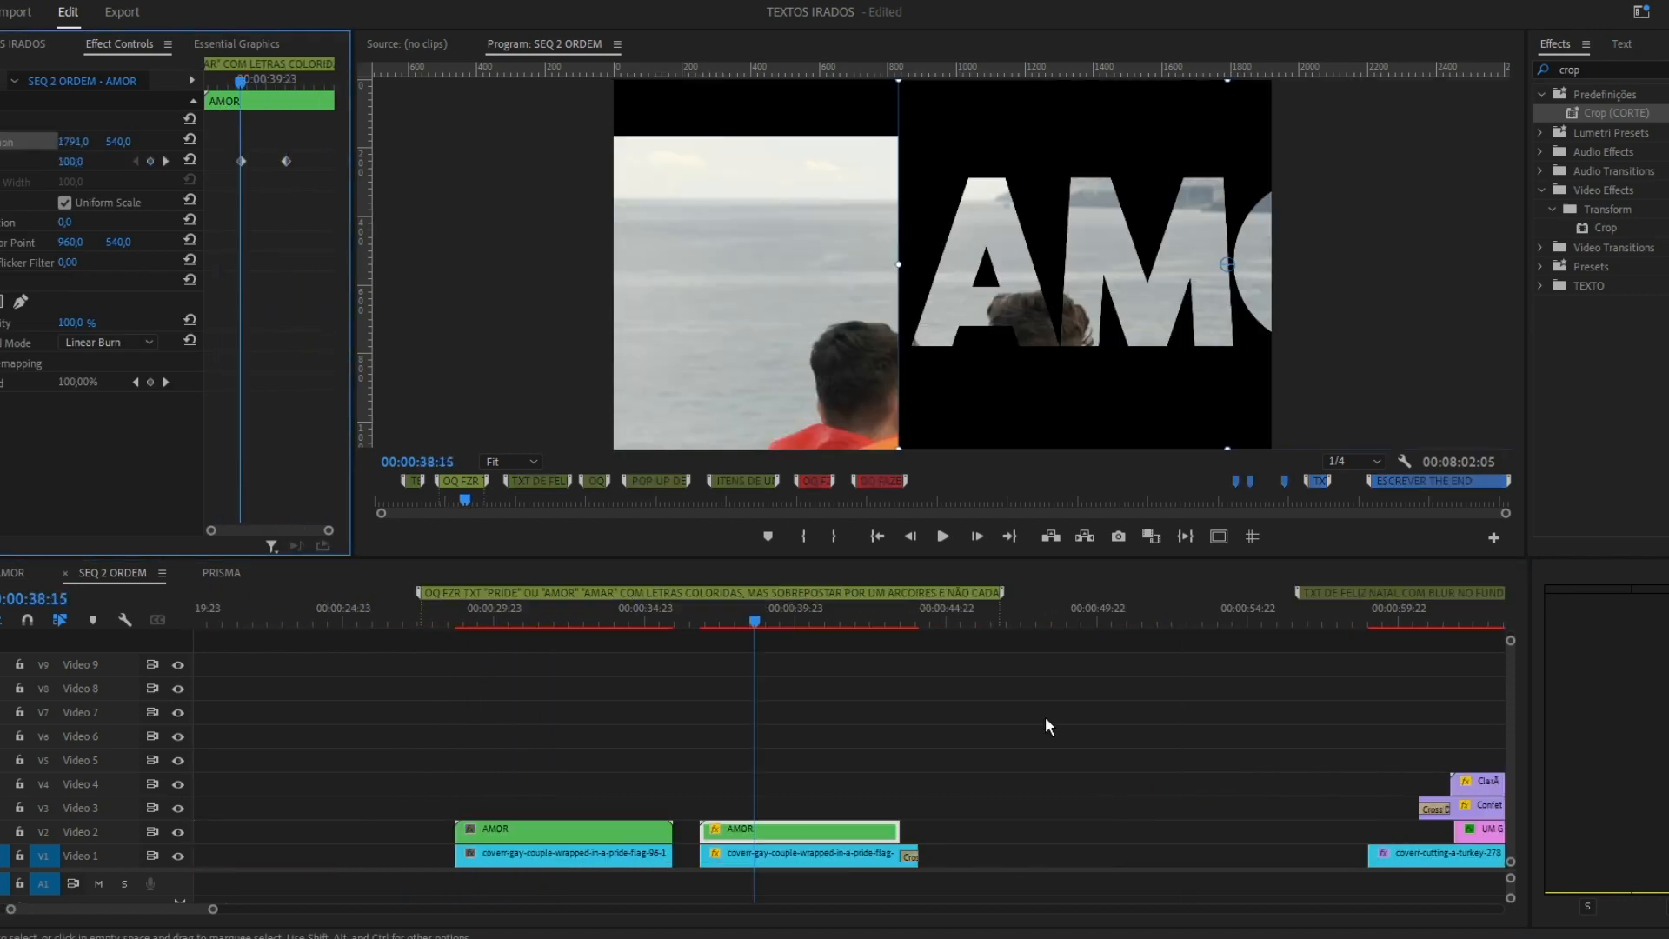
Preview the AMOR zoom and delay its final scale keyframe slightly.
{"action": "scroll", "coordinate": [1047, 727], "scroll_direction": "down", "scroll_amount": 6}
{"action": "left_click", "coordinate": [228, 82]}
{"action": "key", "text": "space"}
{"action": "left_click", "coordinate": [468, 685]}
{"action": "left_click", "coordinate": [444, 832]}
{"action": "left_click", "coordinate": [240, 83]}
{"action": "key", "text": "space"}
{"action": "mouse_move", "coordinate": [286, 162]}
{"action": "left_mouse_down"}
{"action": "mouse_move", "coordinate": [331, 162]}
{"action": "mouse_move", "coordinate": [289, 162]}
{"action": "left_mouse_up"}
{"action": "left_click", "coordinate": [245, 82]}
{"action": "key", "text": "space"}
Extend the end of the couple clip on Video 1 beneath the AMOR title and play the zoom back.
{"action": "left_click_drag", "start_coordinate": [544, 857], "coordinate": [585, 856]}
{"action": "left_click", "coordinate": [556, 832]}
{"action": "left_click", "coordinate": [452, 857]}
{"action": "left_click", "coordinate": [460, 621]}
{"action": "key", "text": "space"}
Delay AMOR's first scale keyframe and adjust the velocity curve of the zoom, playing back the result.
{"action": "left_click", "coordinate": [472, 684]}
{"action": "left_click", "coordinate": [435, 832]}
{"action": "left_click_drag", "start_coordinate": [242, 161], "coordinate": [276, 162]}
{"action": "left_click", "coordinate": [1, 162]}
{"action": "left_click_drag", "start_coordinate": [285, 223], "coordinate": [301, 215]}
{"action": "left_click", "coordinate": [253, 83]}
{"action": "key", "text": "space"}
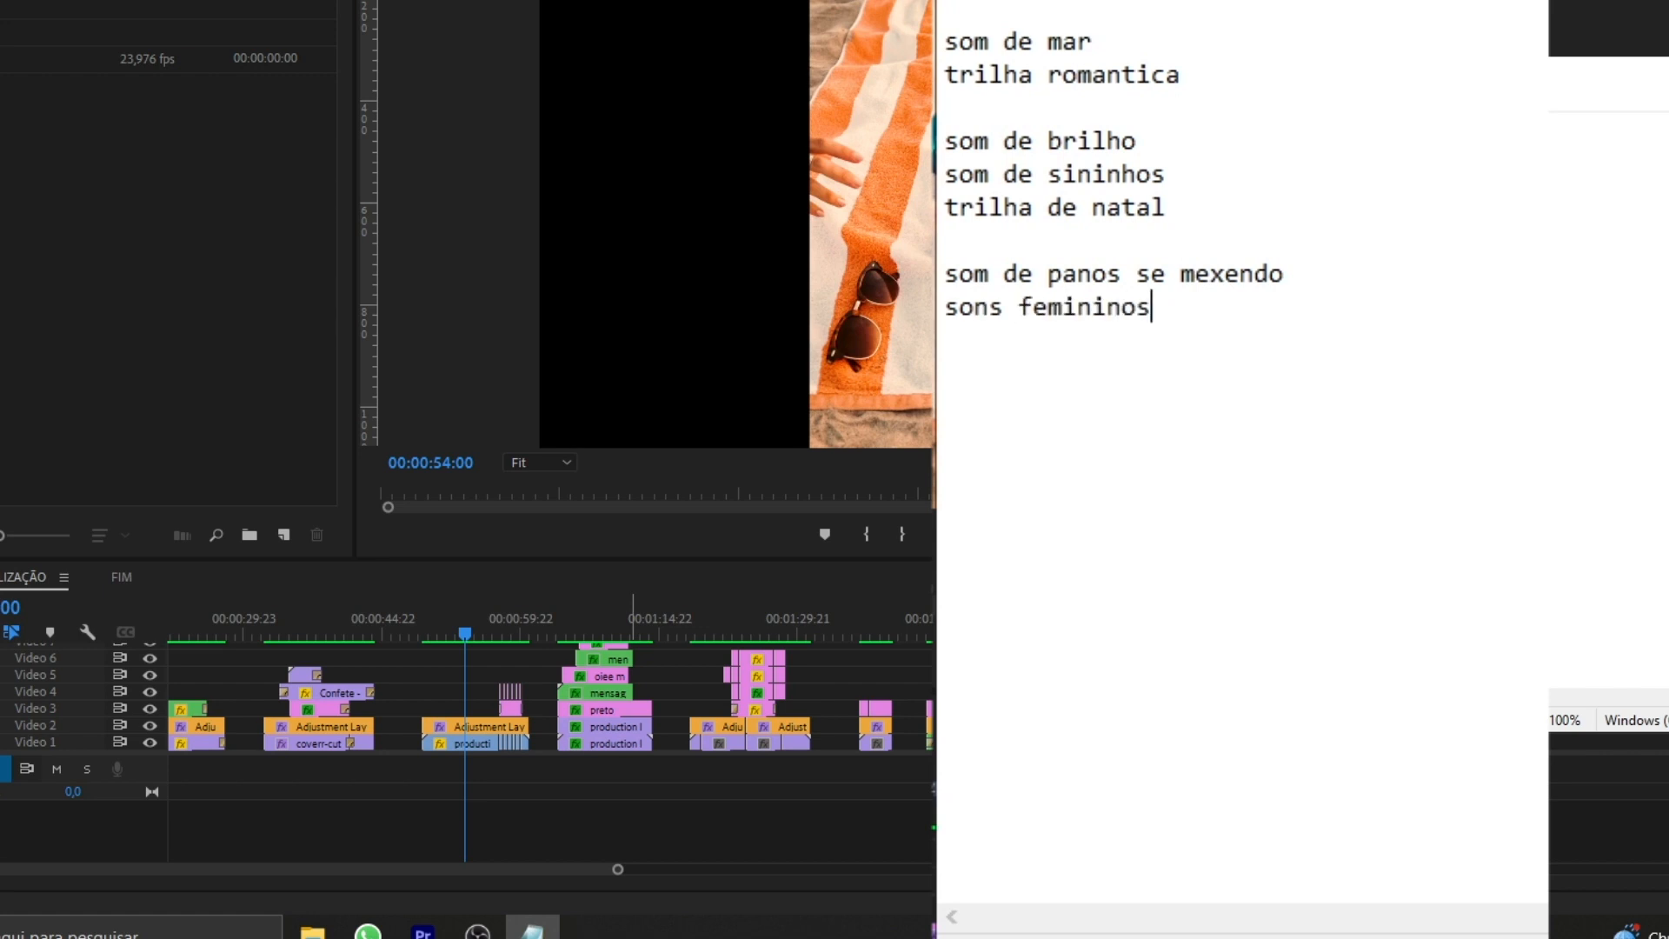
Switch to Notepad and extend the sound list with "som de protetor/cola", "som de pessoa correndo feetstep", "som de cansaço" and "som de natureza florest".
{"action": "type", "text": "or/cola"}
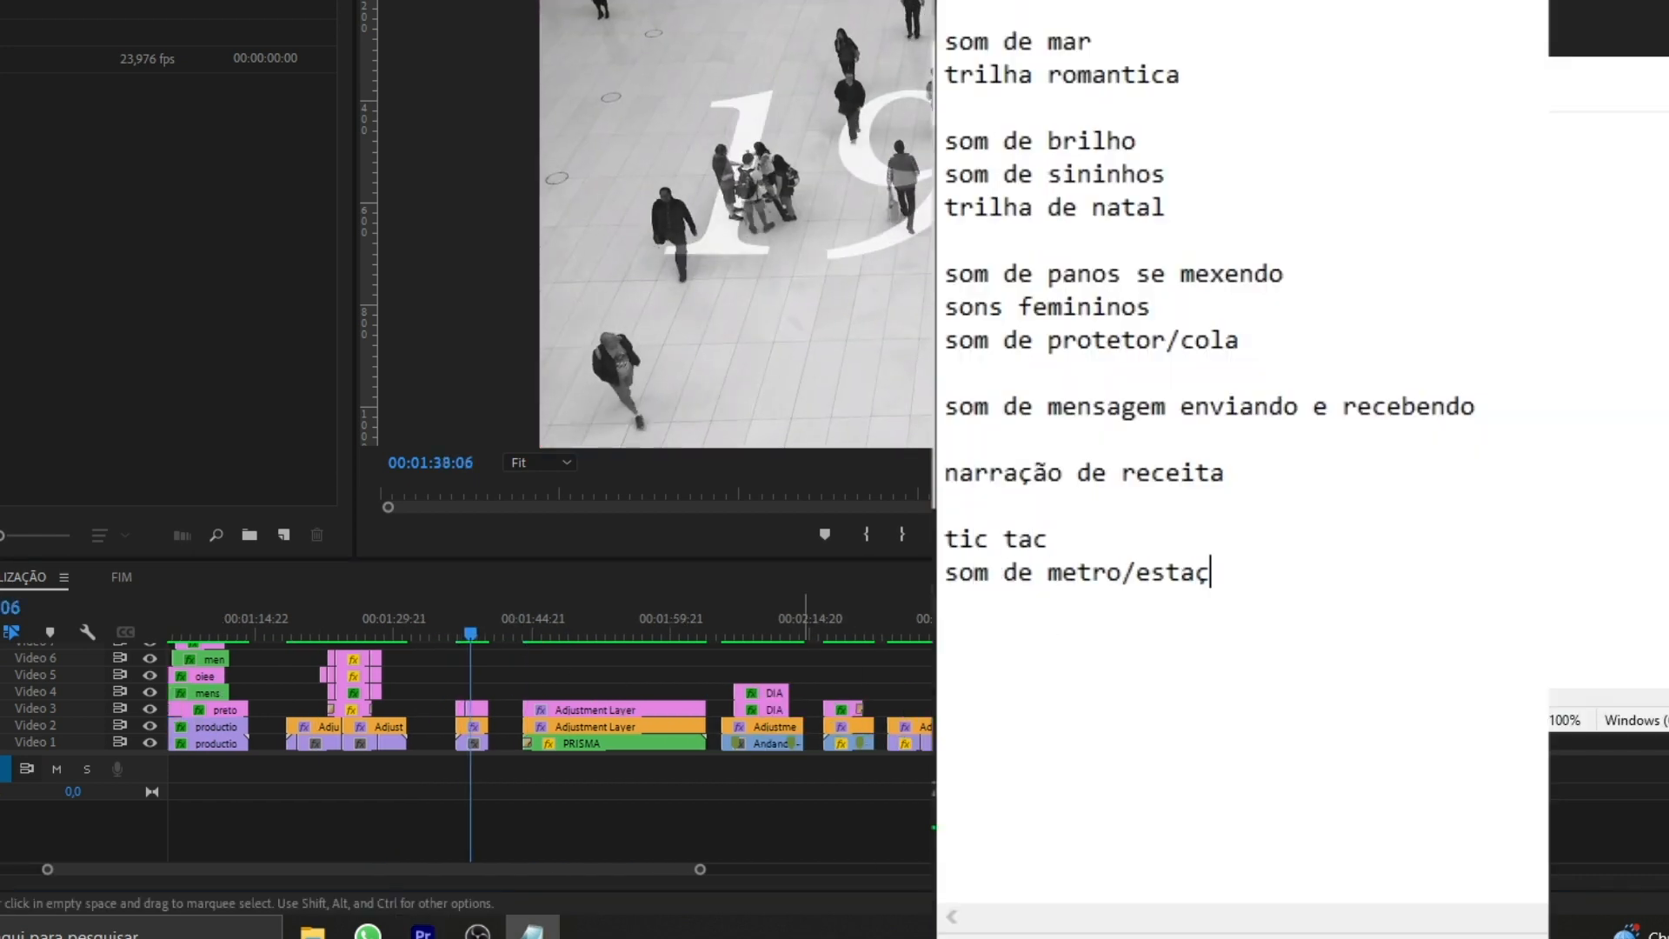
{"action": "key", "text": "Return"}
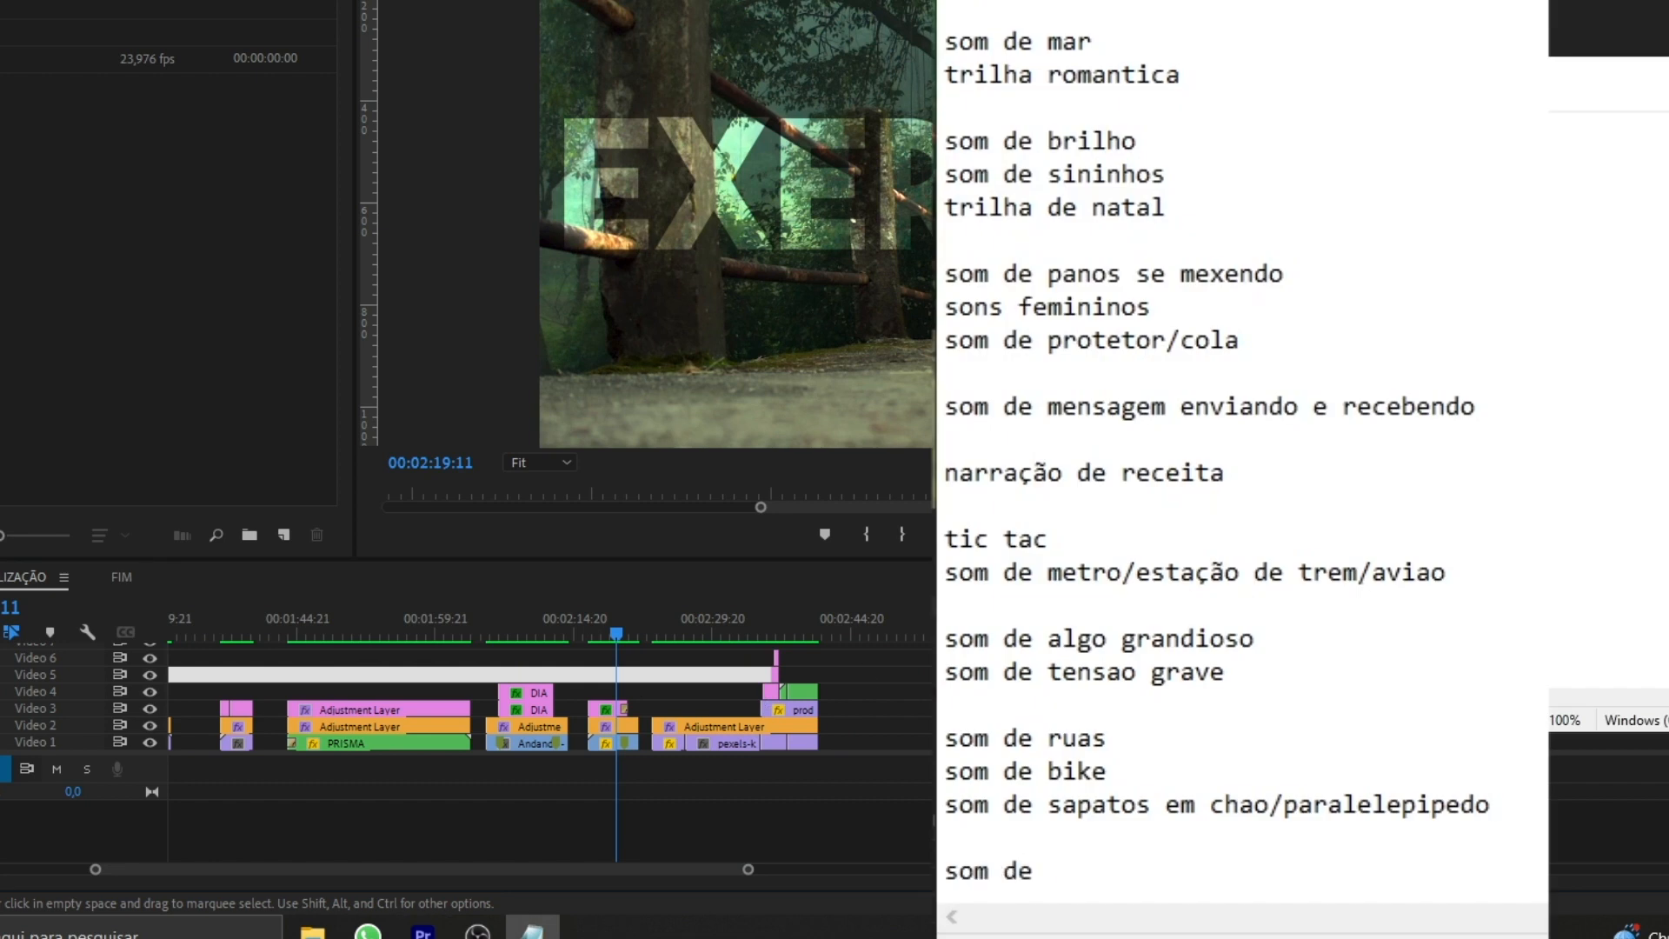
{"action": "type", "text": "rendo feetstep"}
{"action": "key", "text": "Return"}
{"action": "type", "text": "som de cansaço"}
{"action": "key", "text": "Return"}
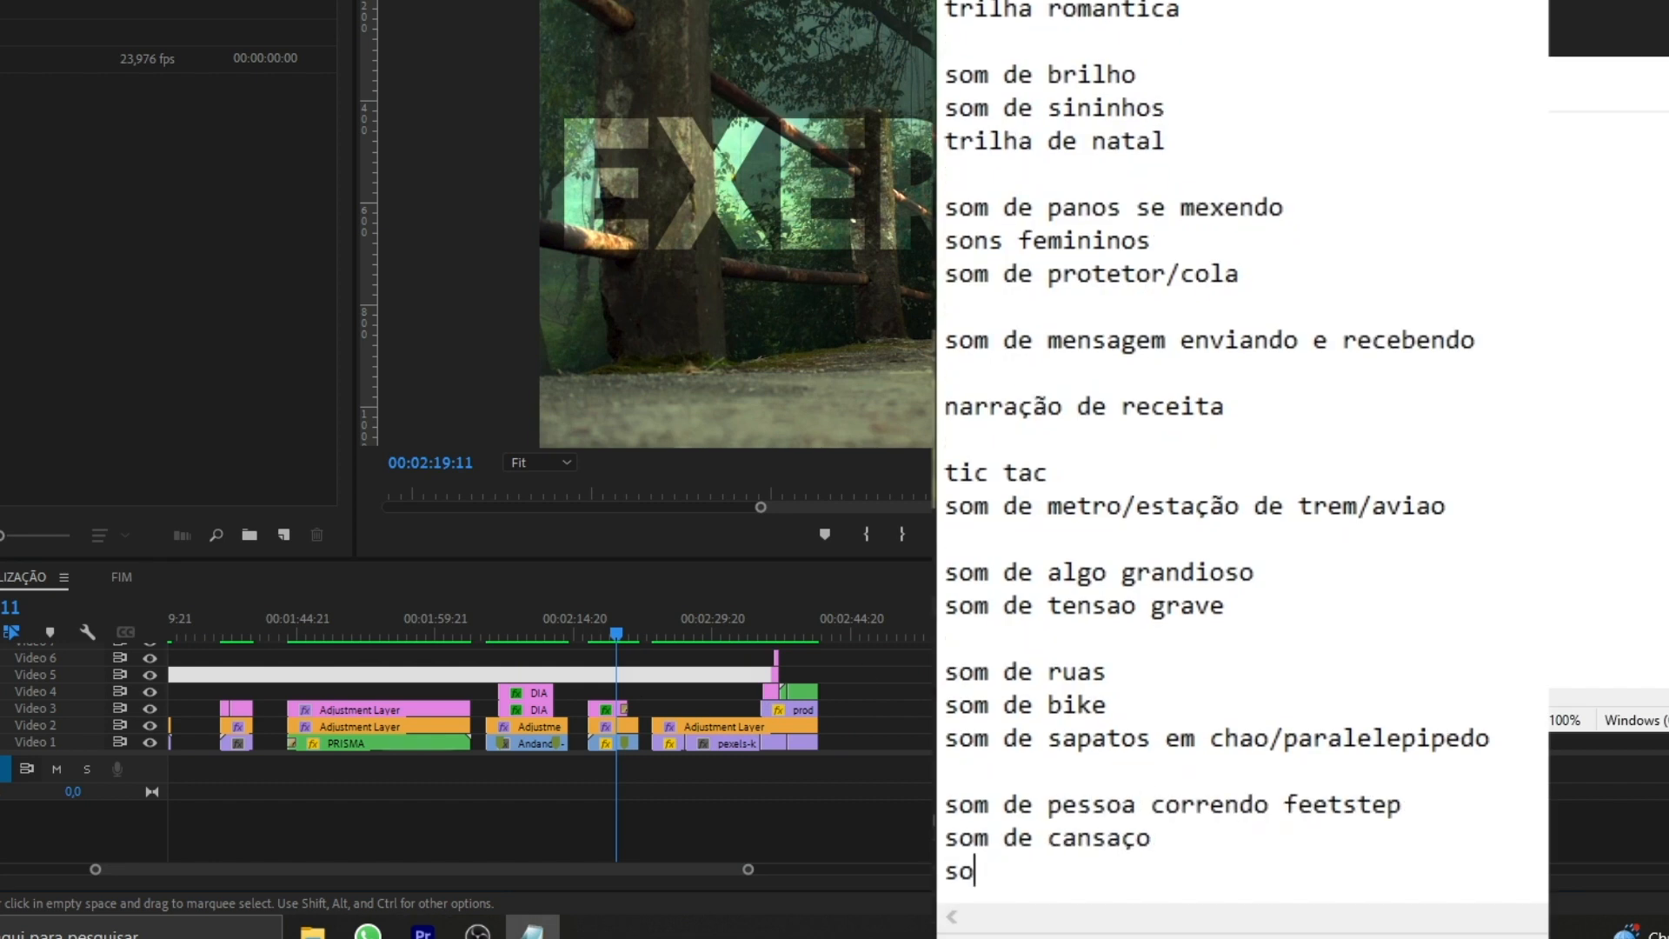
{"action": "key", "text": "Return"}
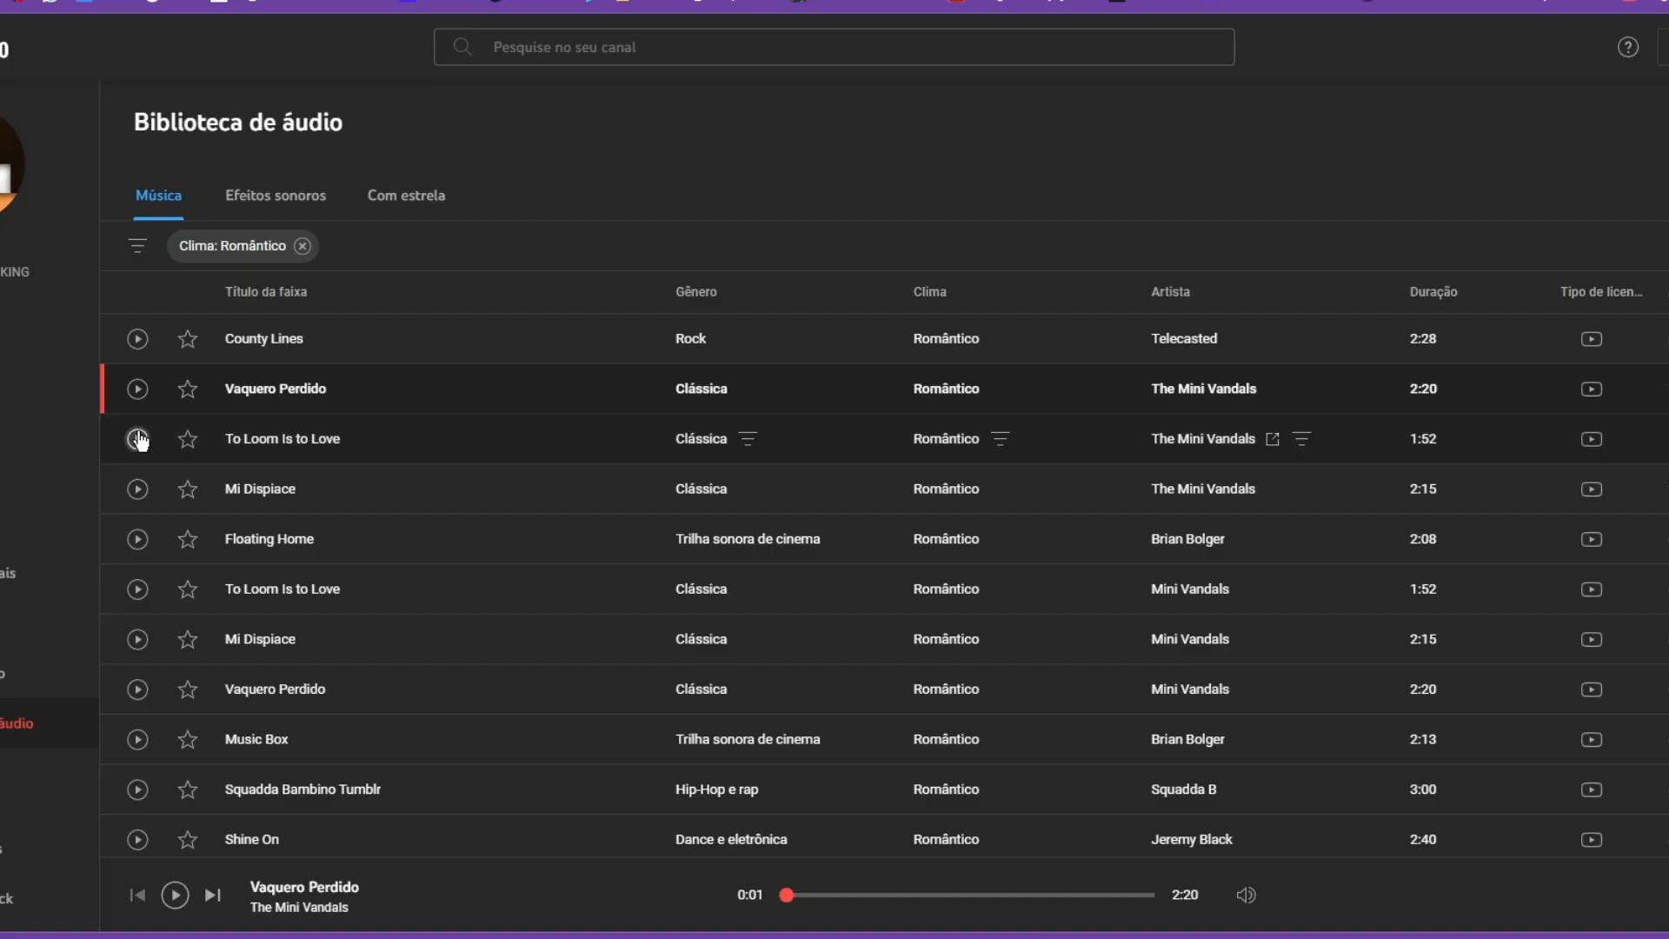
Switch to the YouTube audio library, filter the music by "christmas" and listen to several Christmas tracks.
{"action": "left_click", "coordinate": [138, 488]}
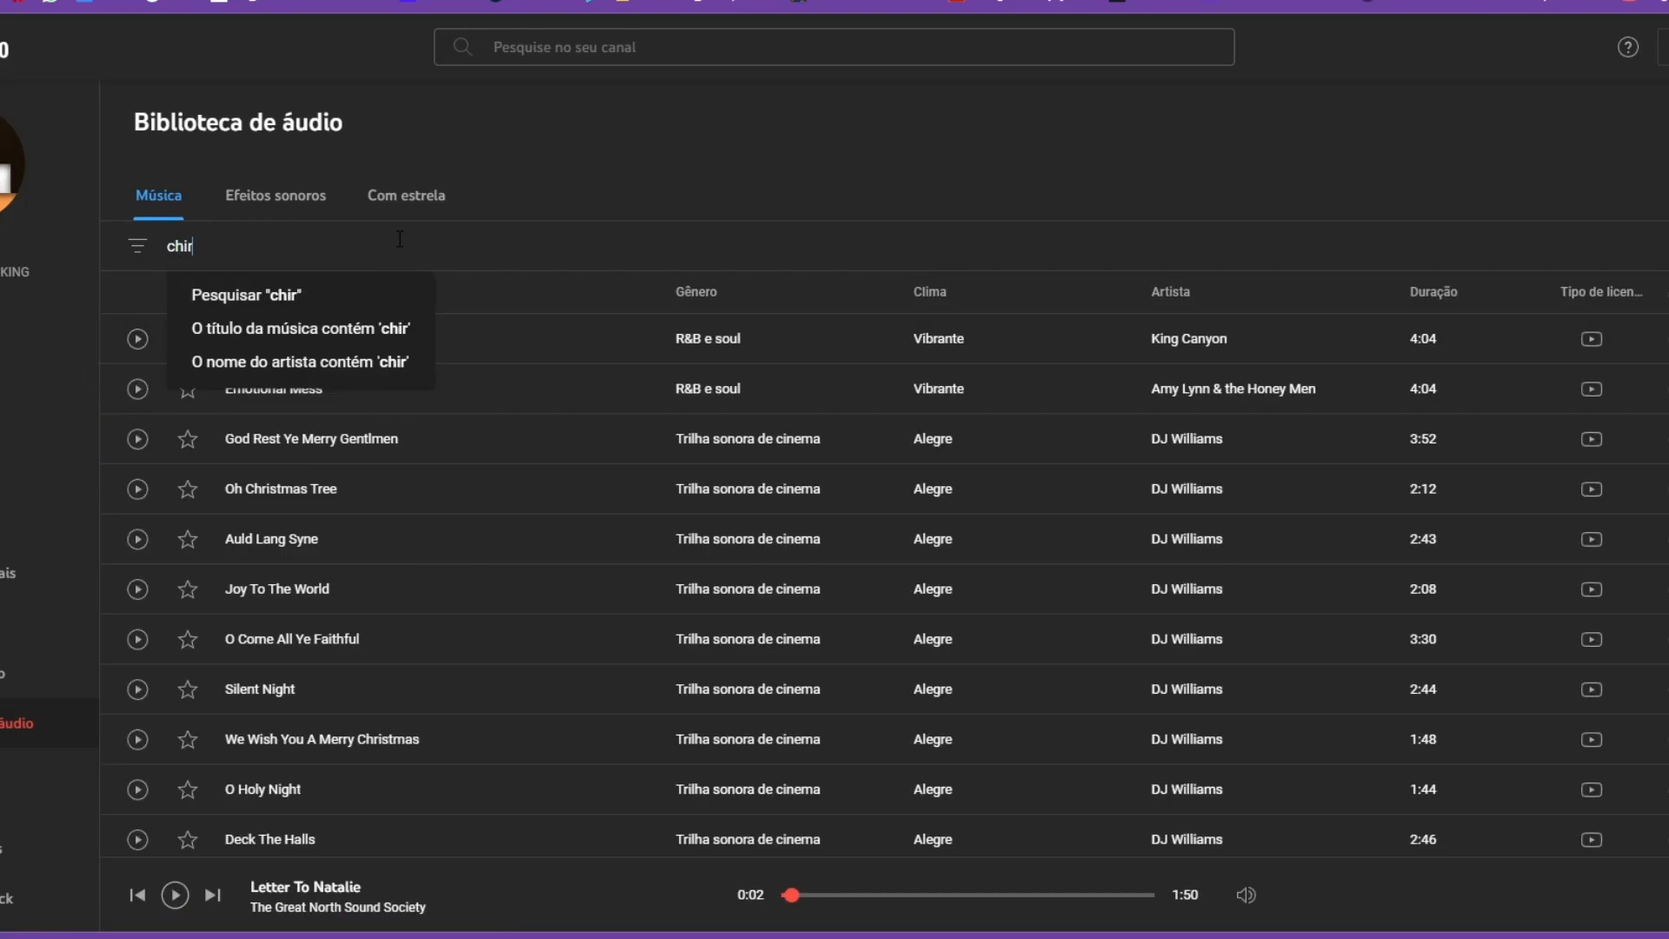
{"action": "left_click", "coordinate": [138, 685]}
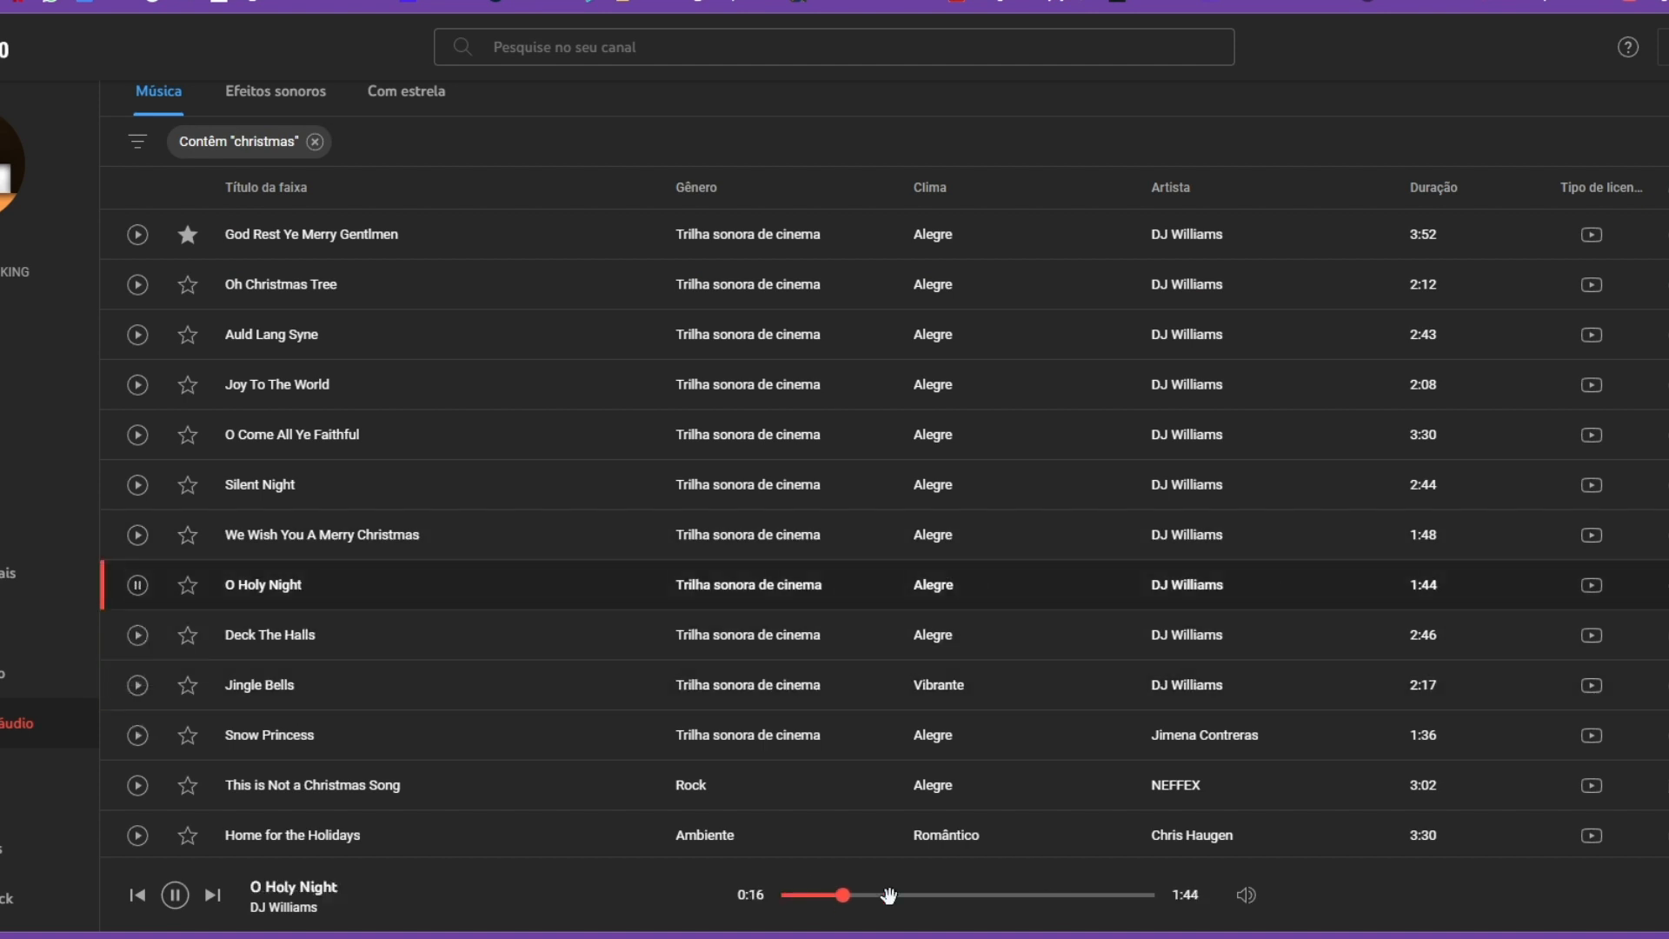